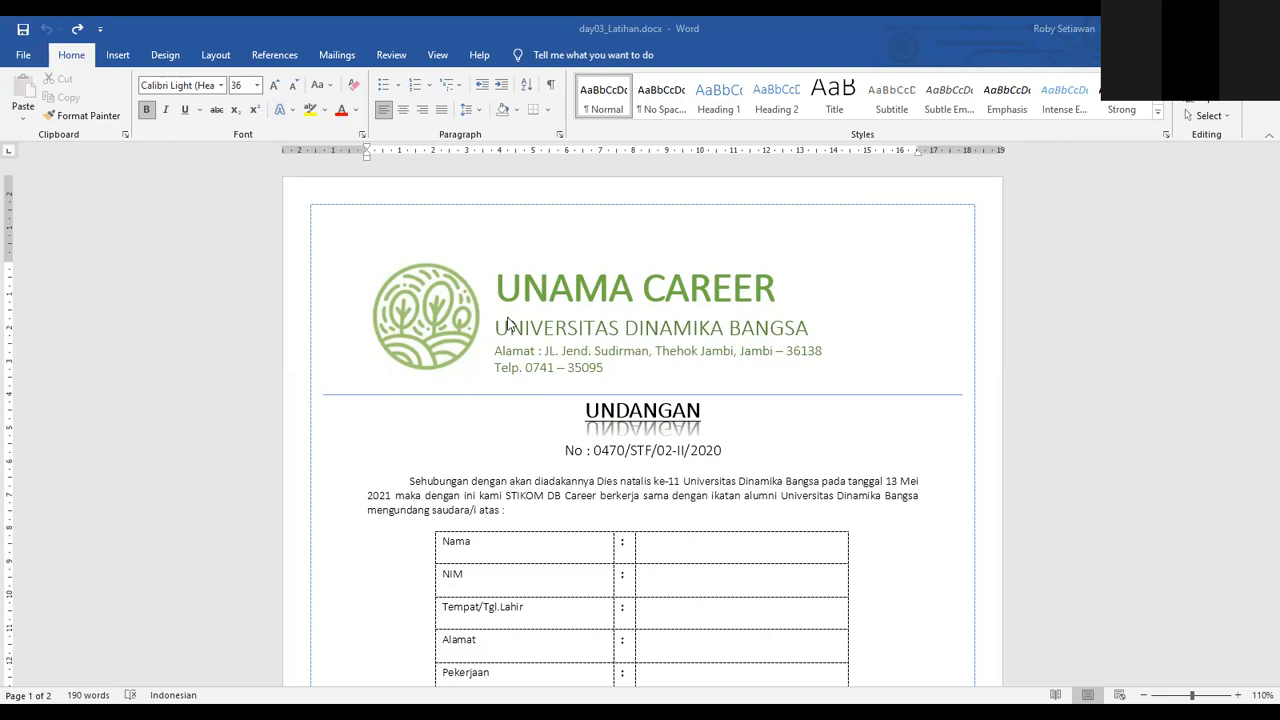
Look over the letter's form table and guest data, briefly selecting the first two guest names.
scroll(505, 322, down, 1)
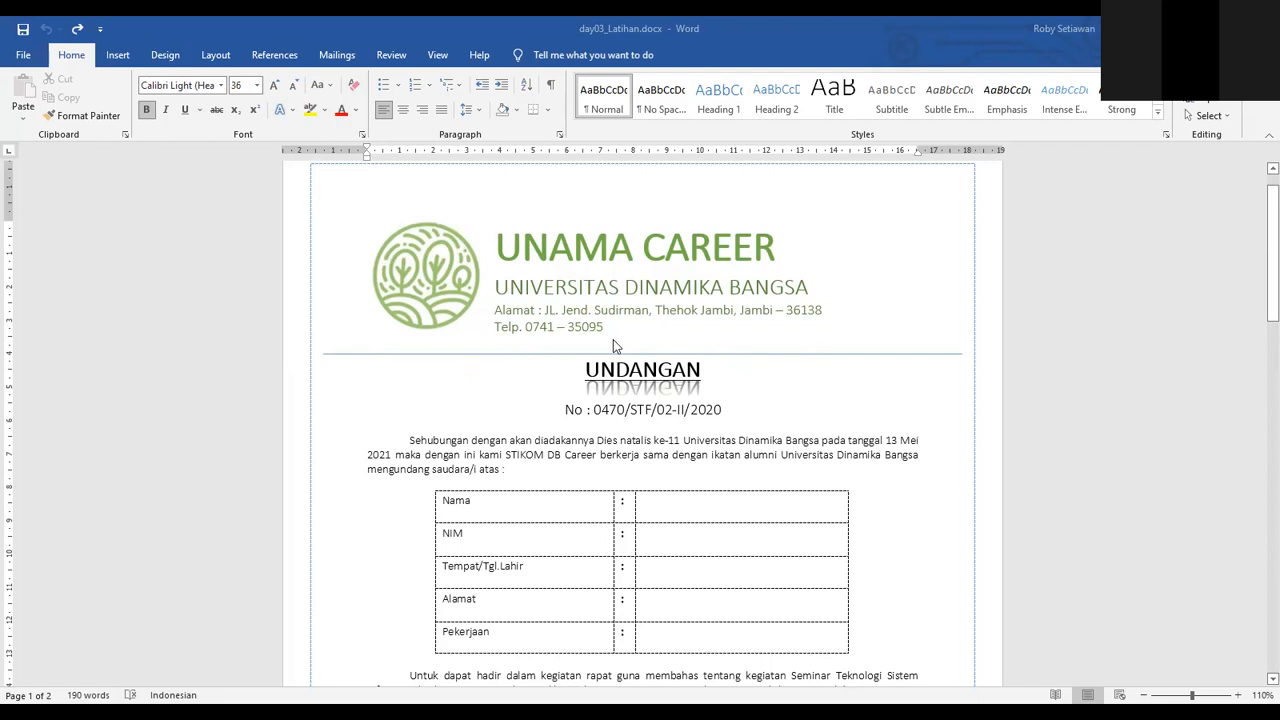
scroll(605, 343, down, 5)
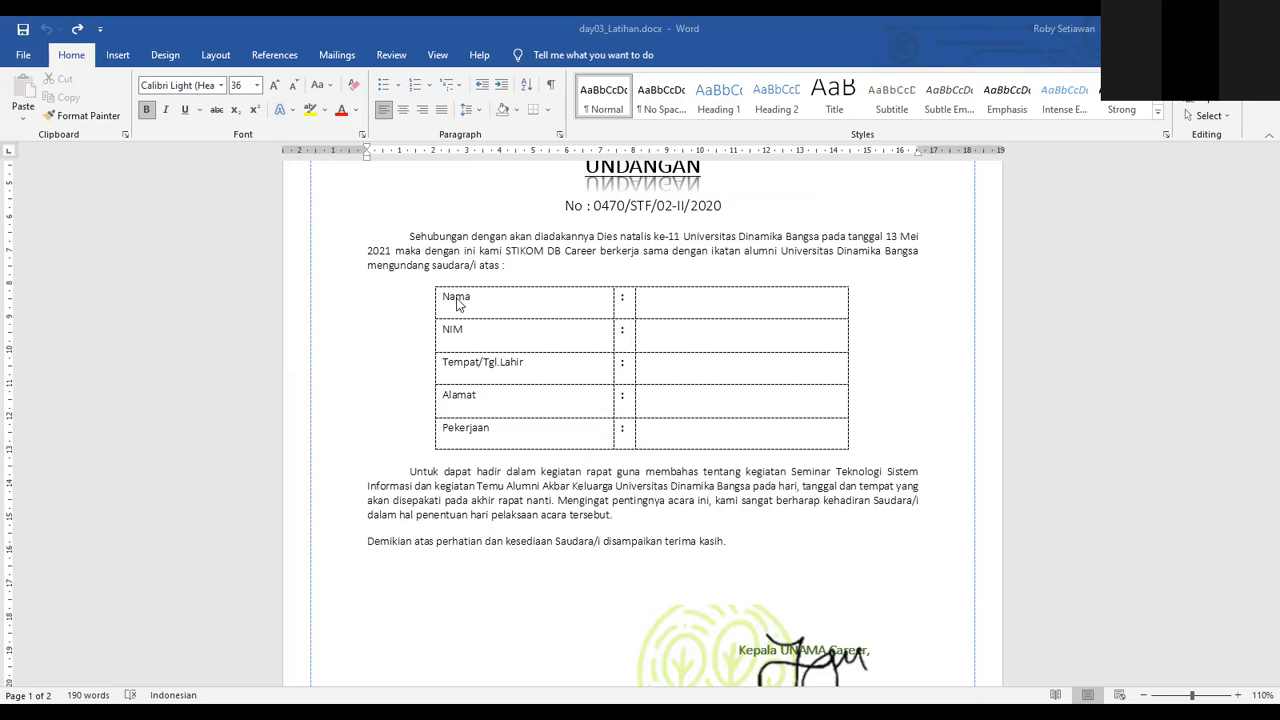
click(464, 330)
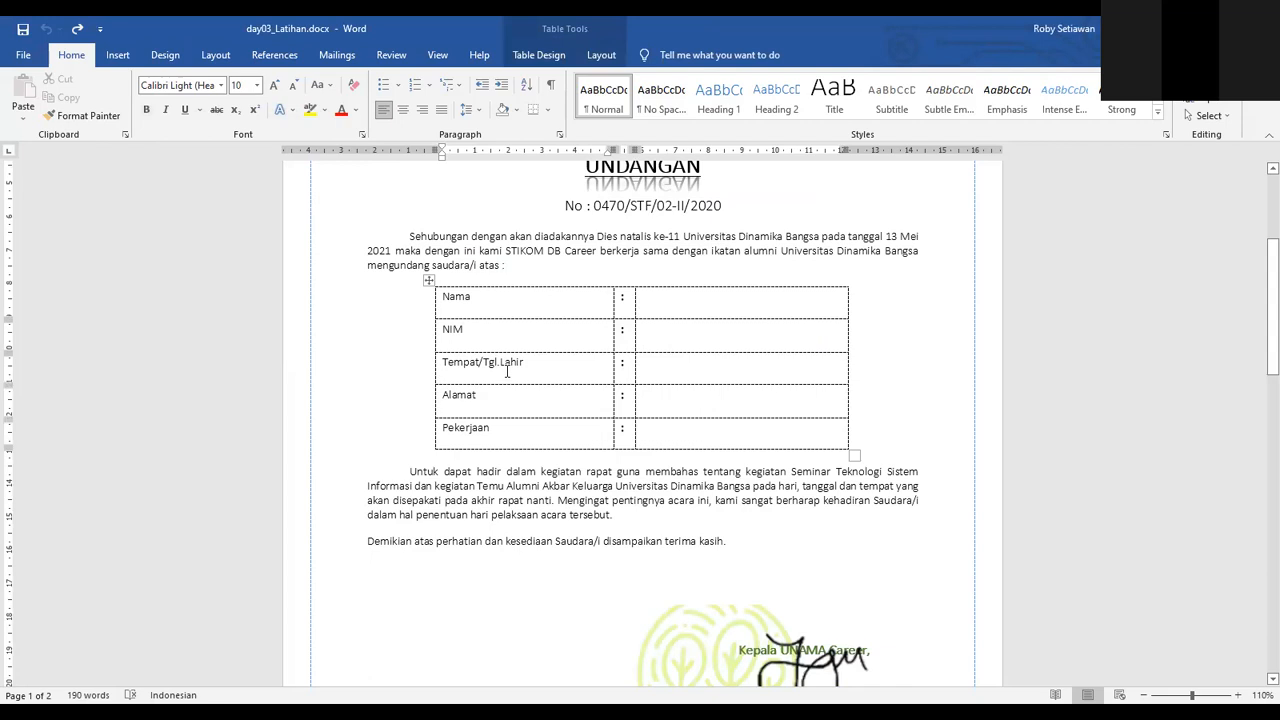
ctrl+scroll(507, 372, up, 3)
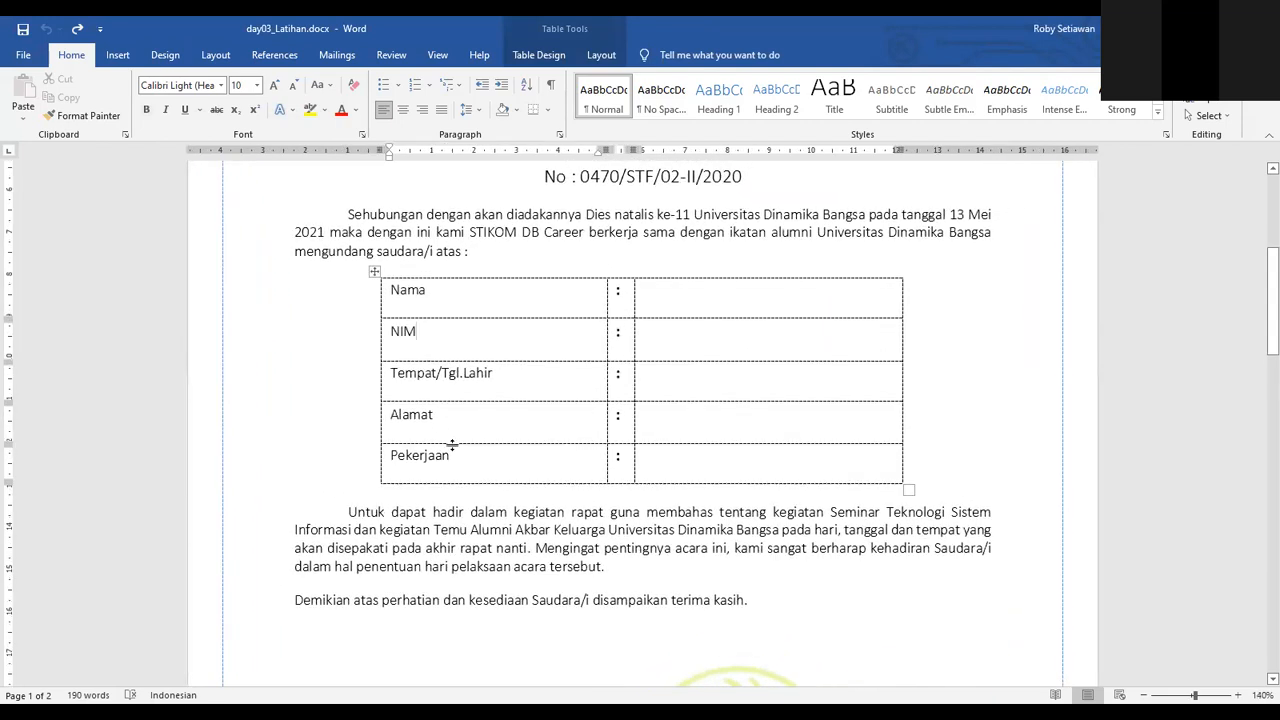
scroll(476, 462, down, 2)
scroll(457, 334, up, 1)
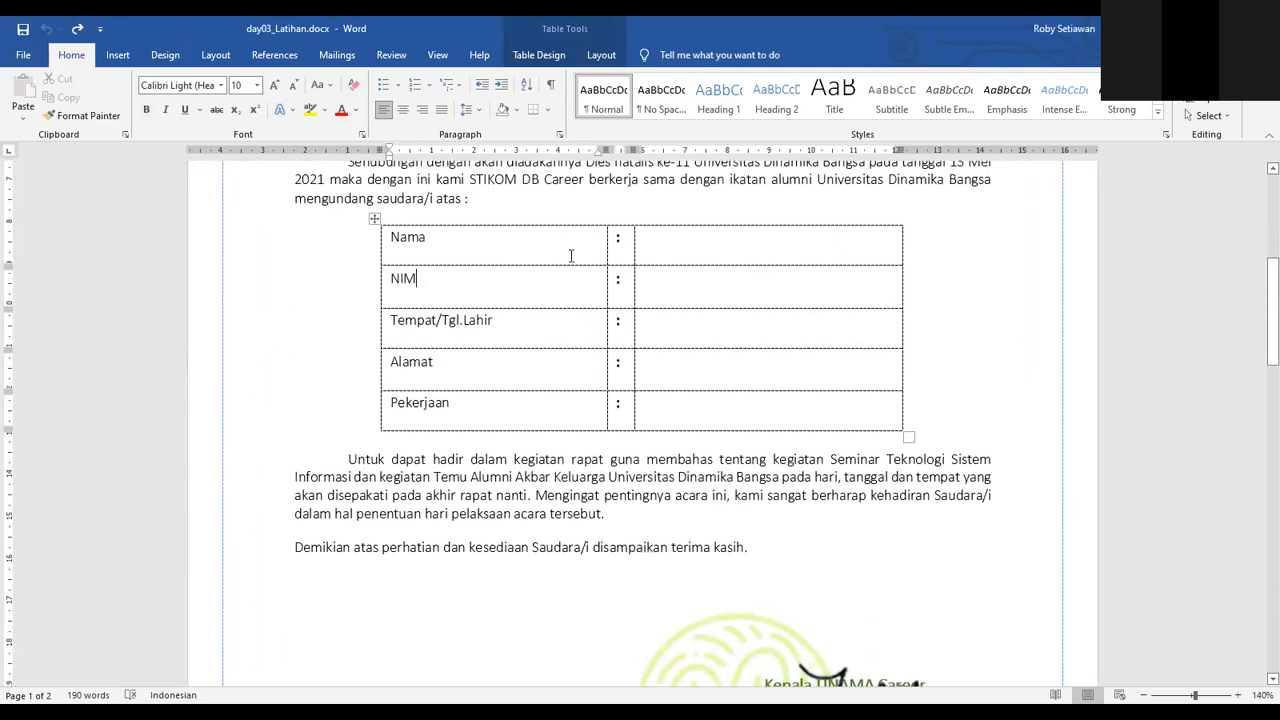
scroll(665, 245, down, 10)
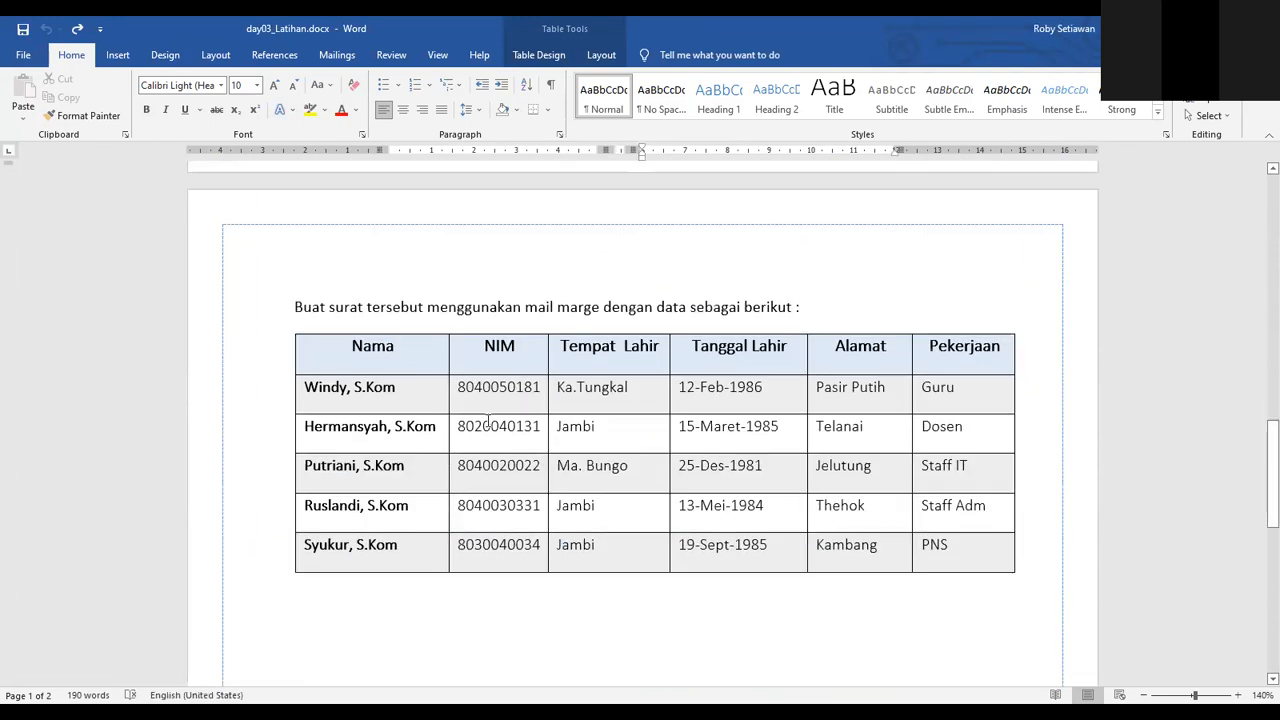
drag(347, 219, 369, 290)
click(370, 297)
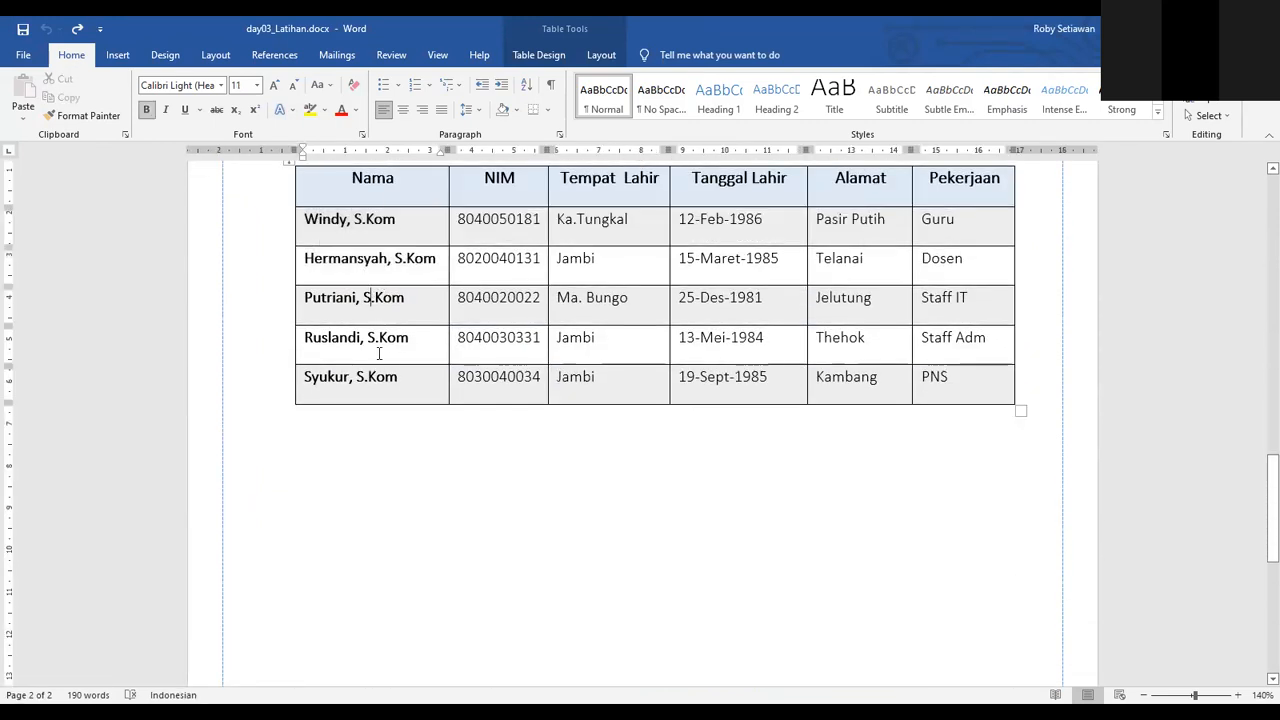
Enter 'windy' in the empty Nama value cell of the form table.
scroll(427, 338, up, 3)
scroll(427, 338, up, 6)
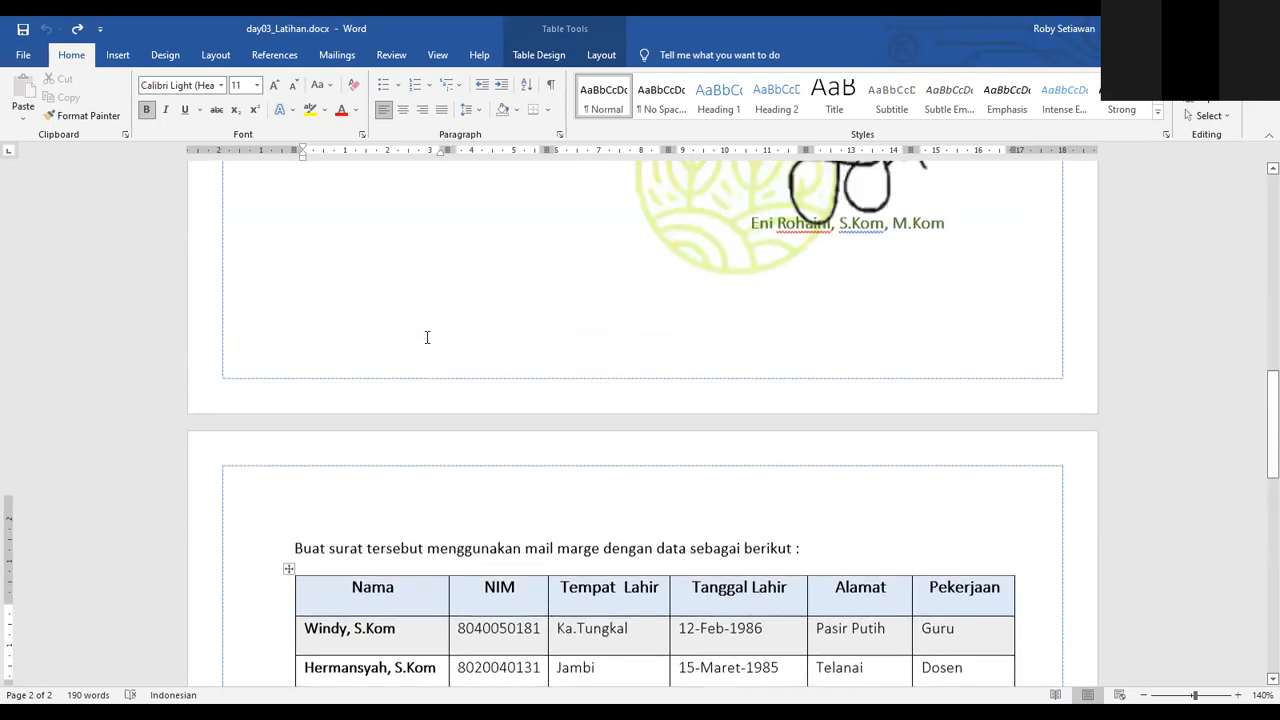
scroll(427, 338, up, 2)
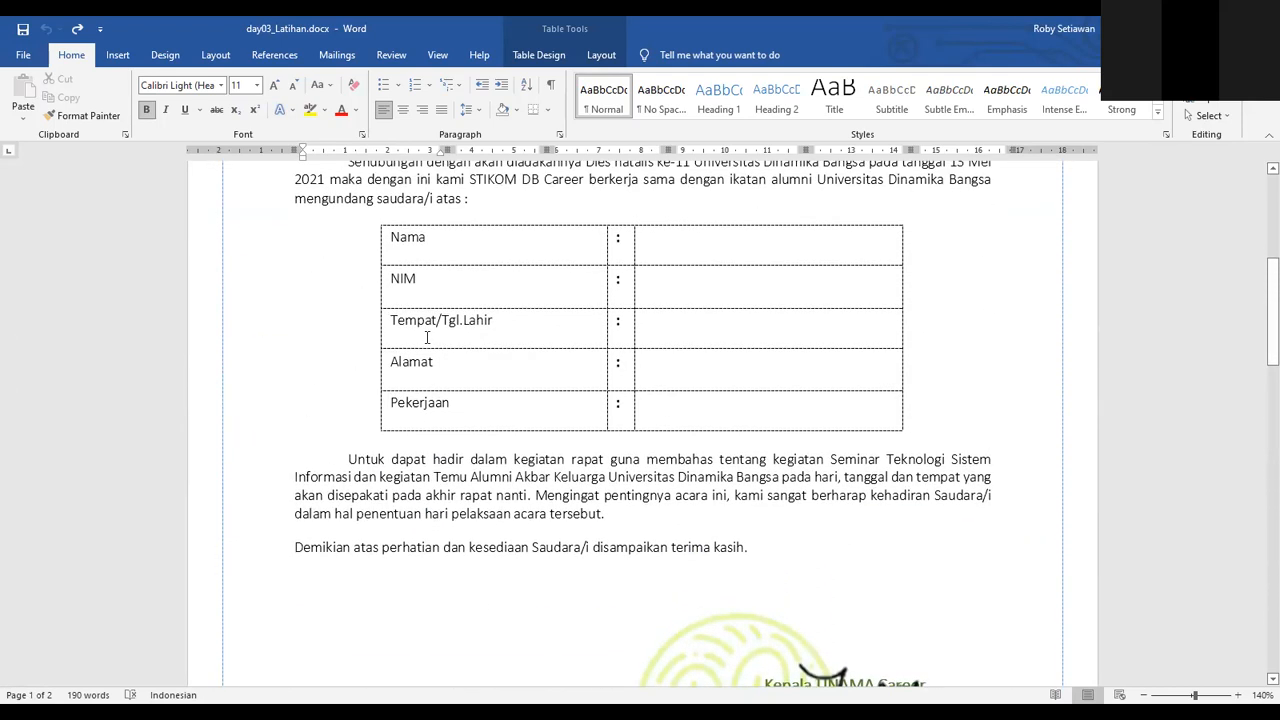
scroll(427, 338, down, 10)
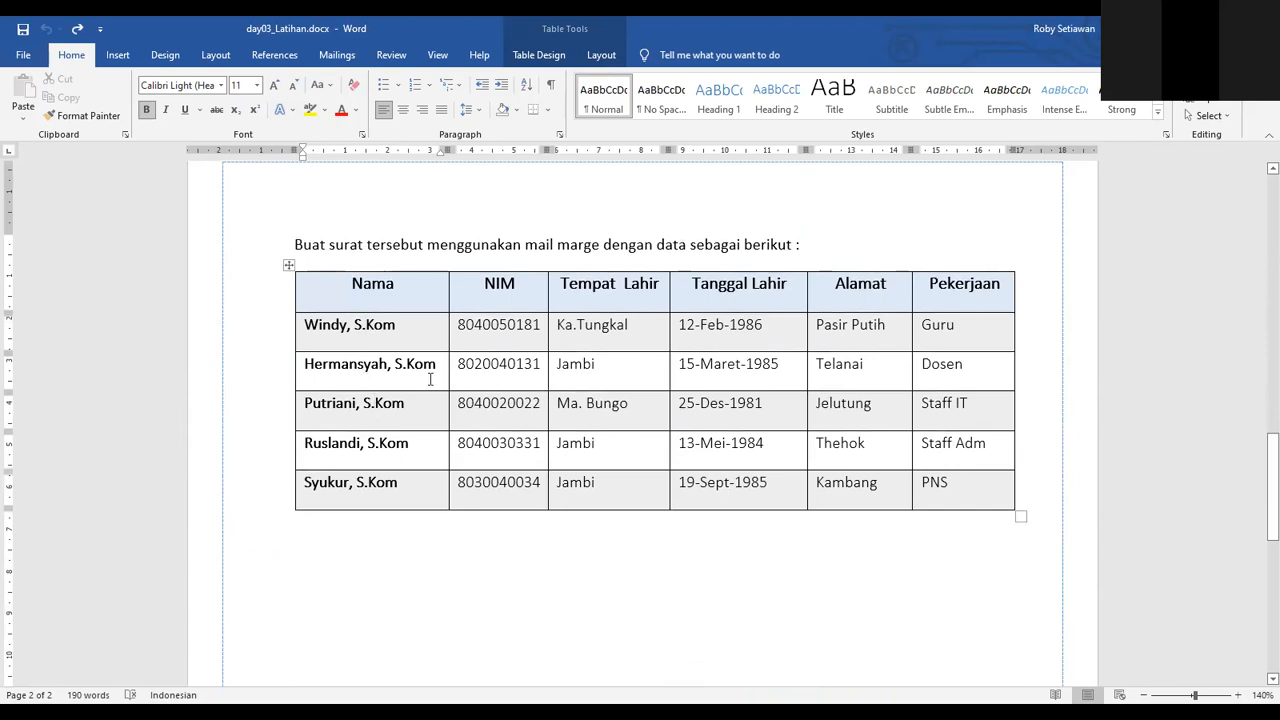
scroll(446, 369, up, 9)
scroll(446, 369, up, 10)
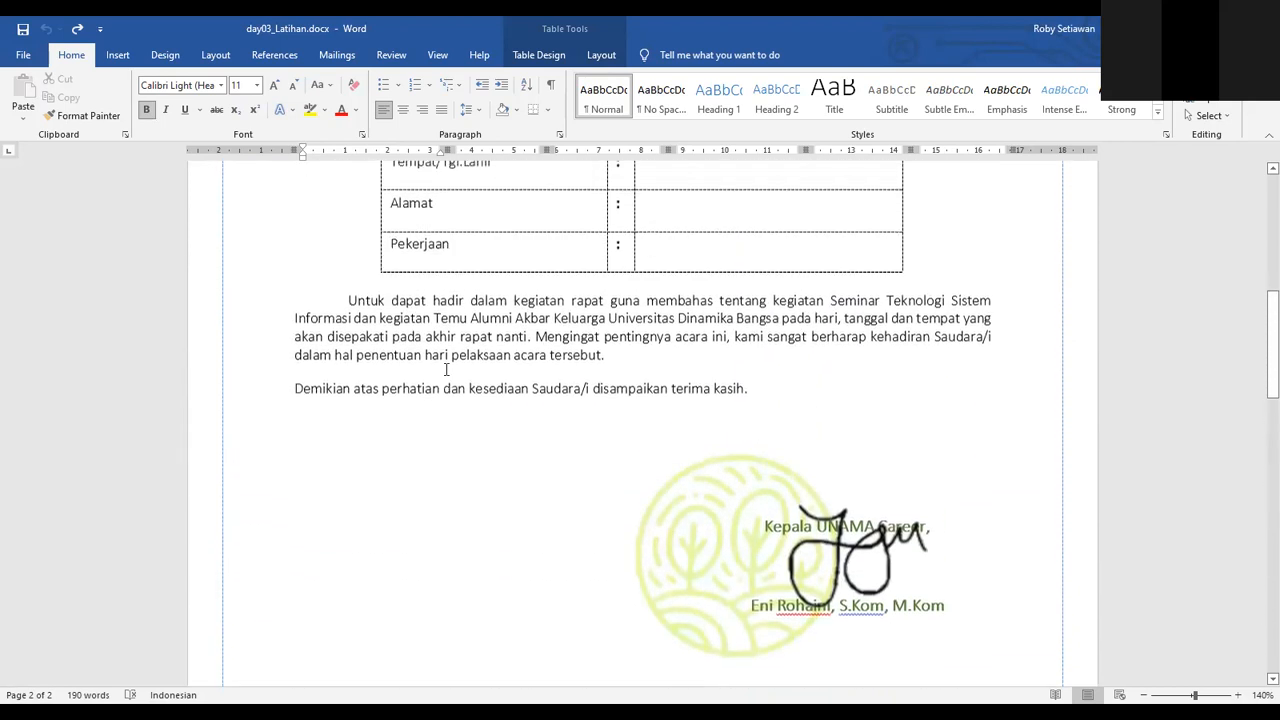
click(672, 347)
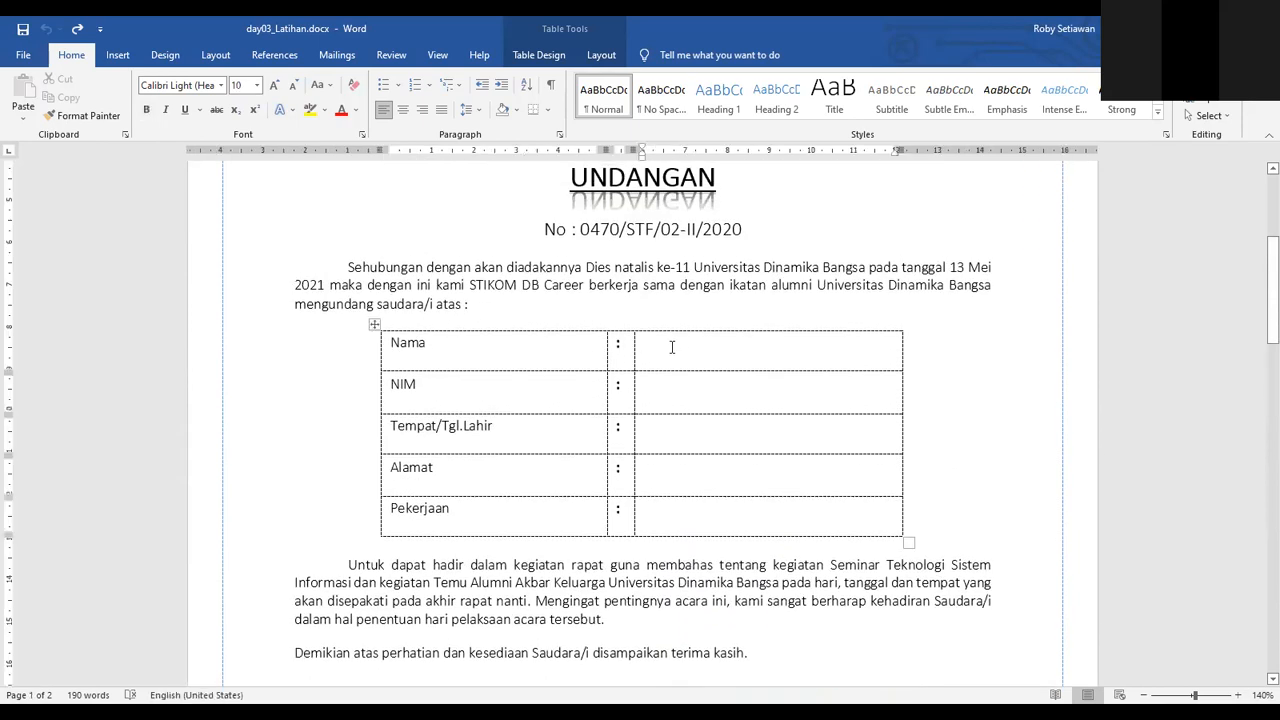
text(windy)
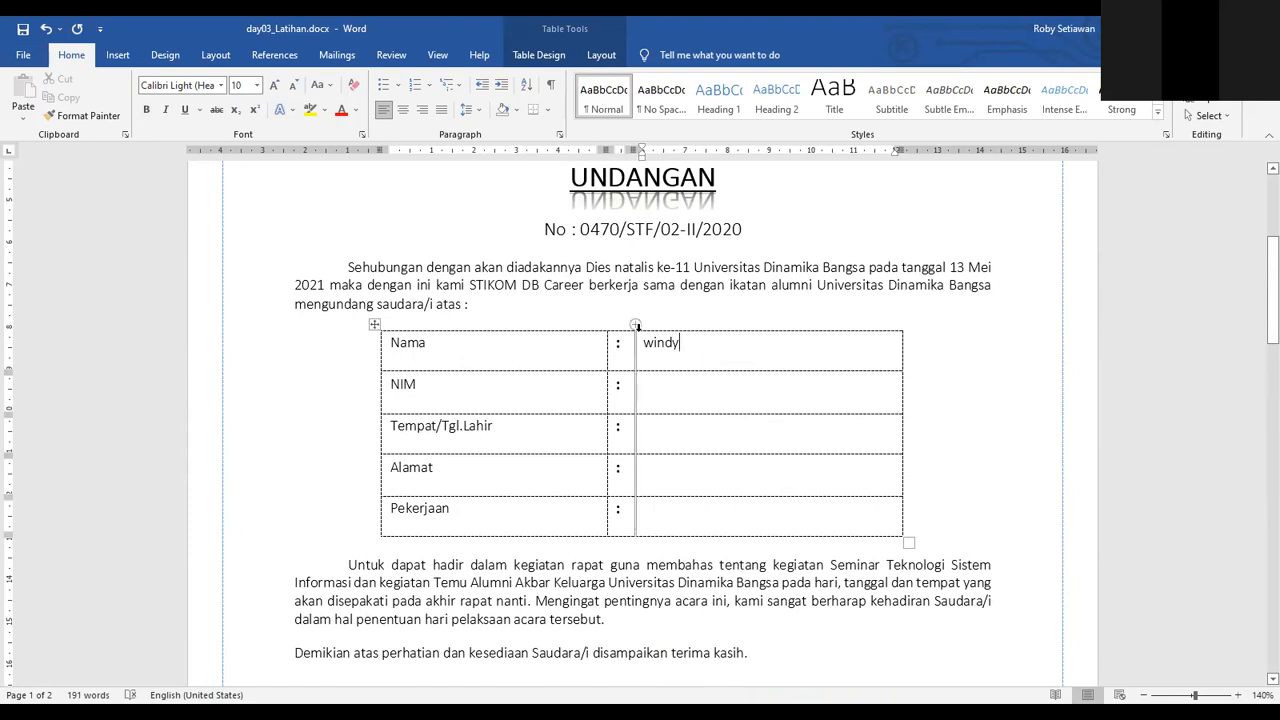
Check the letter in print preview, then return to the document.
click(22, 54)
click(50, 338)
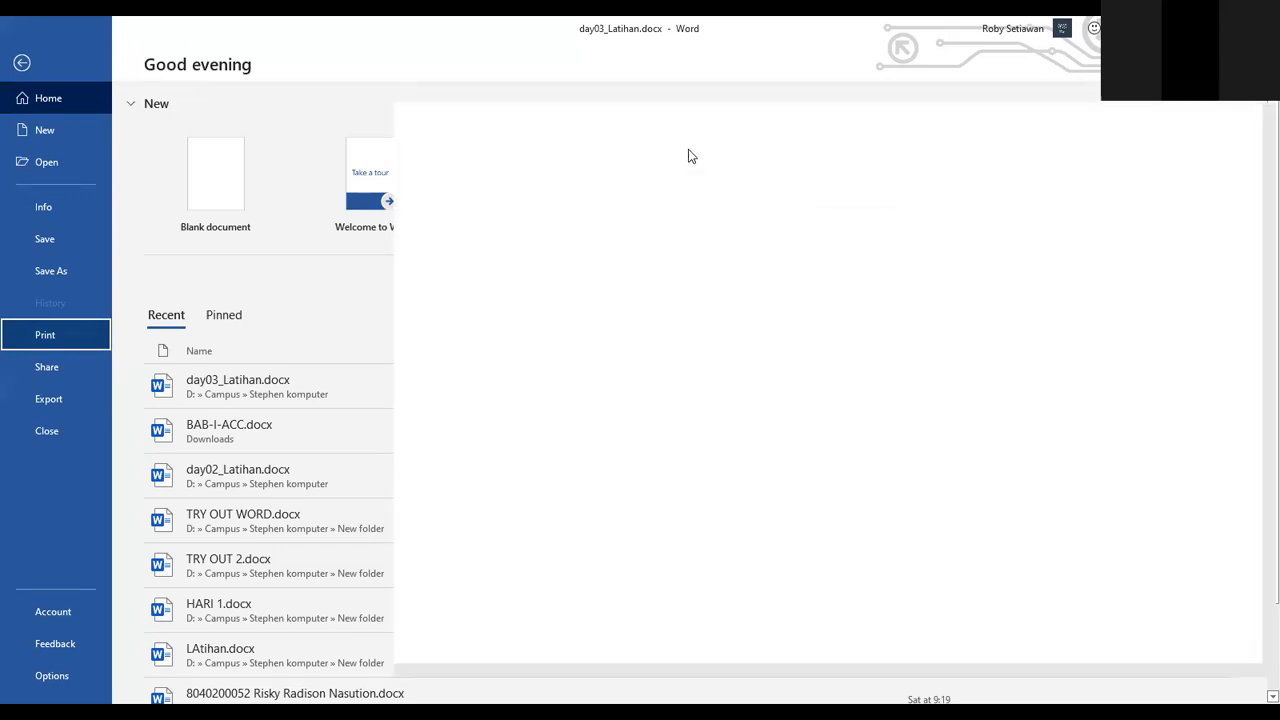
key(Escape)
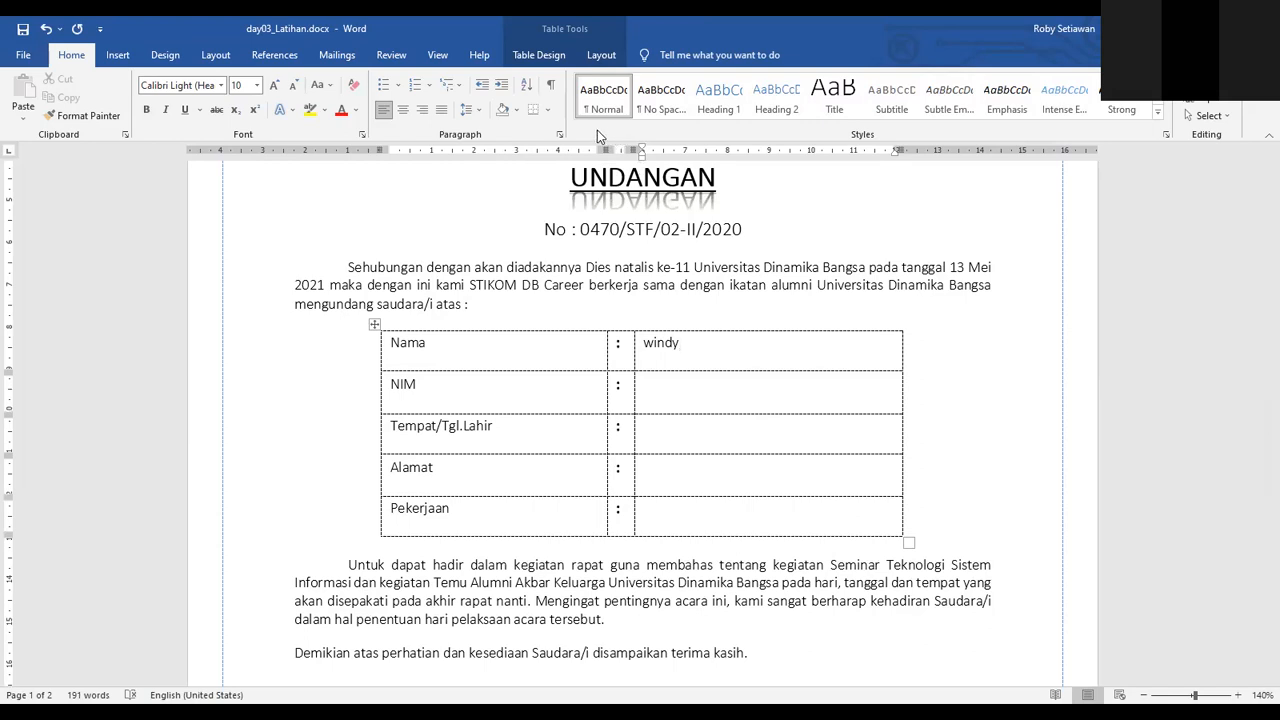
Select the guests' NIM through Pekerjaan data, then delete 'windy' from the Nama cell.
scroll(663, 314, down, 12)
drag(460, 385, 939, 555)
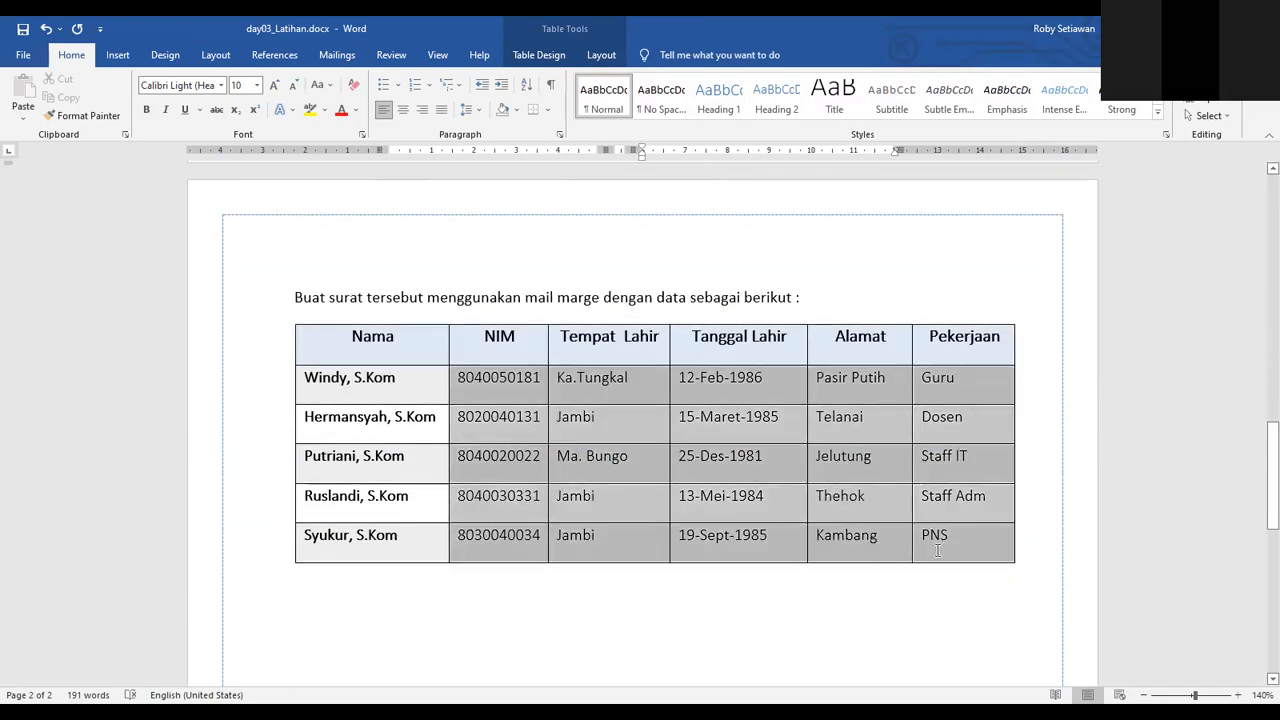
scroll(709, 406, up, 10)
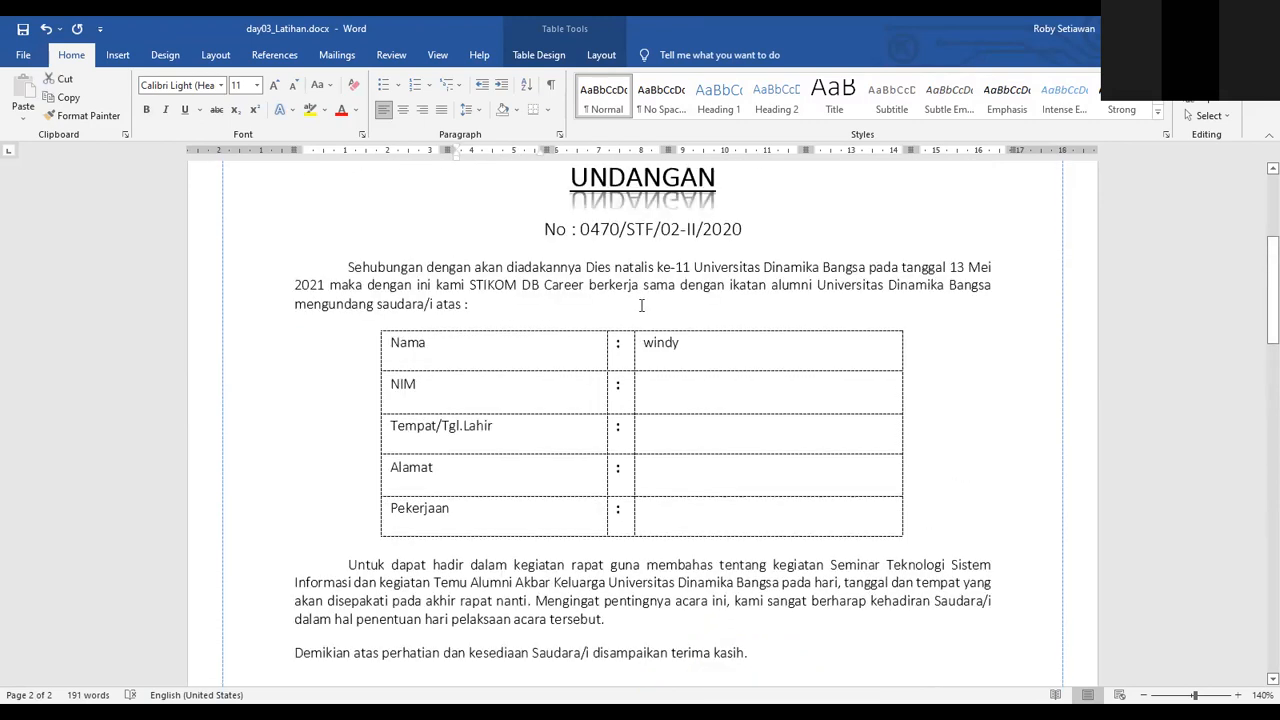
click(652, 345)
drag(653, 346, 651, 345)
click(694, 347)
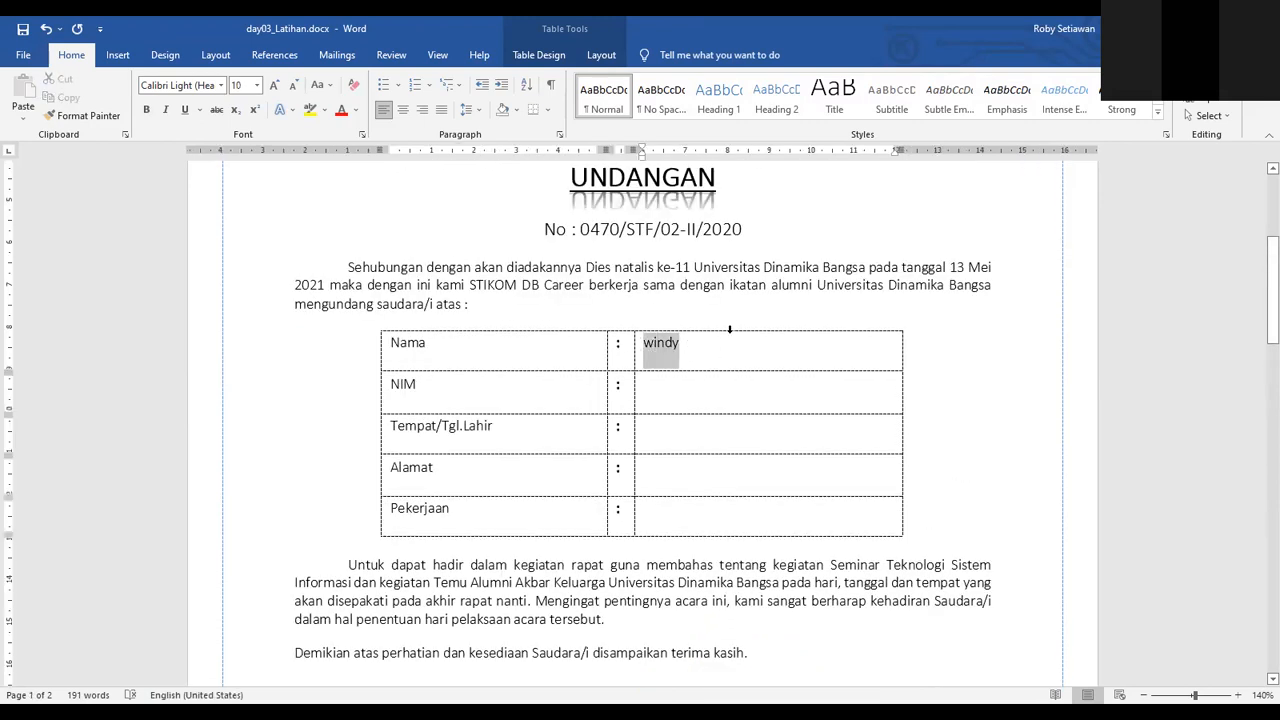
key(BackSpace)
key(BackSpace)
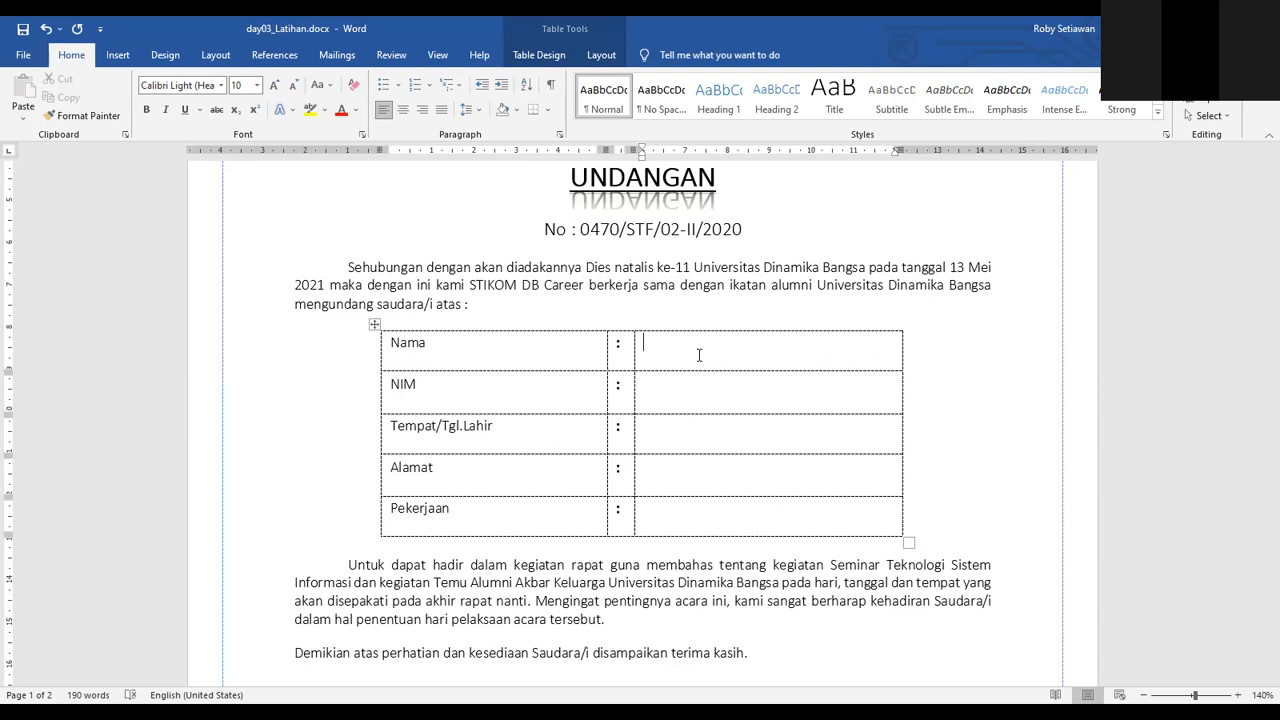
click(699, 355)
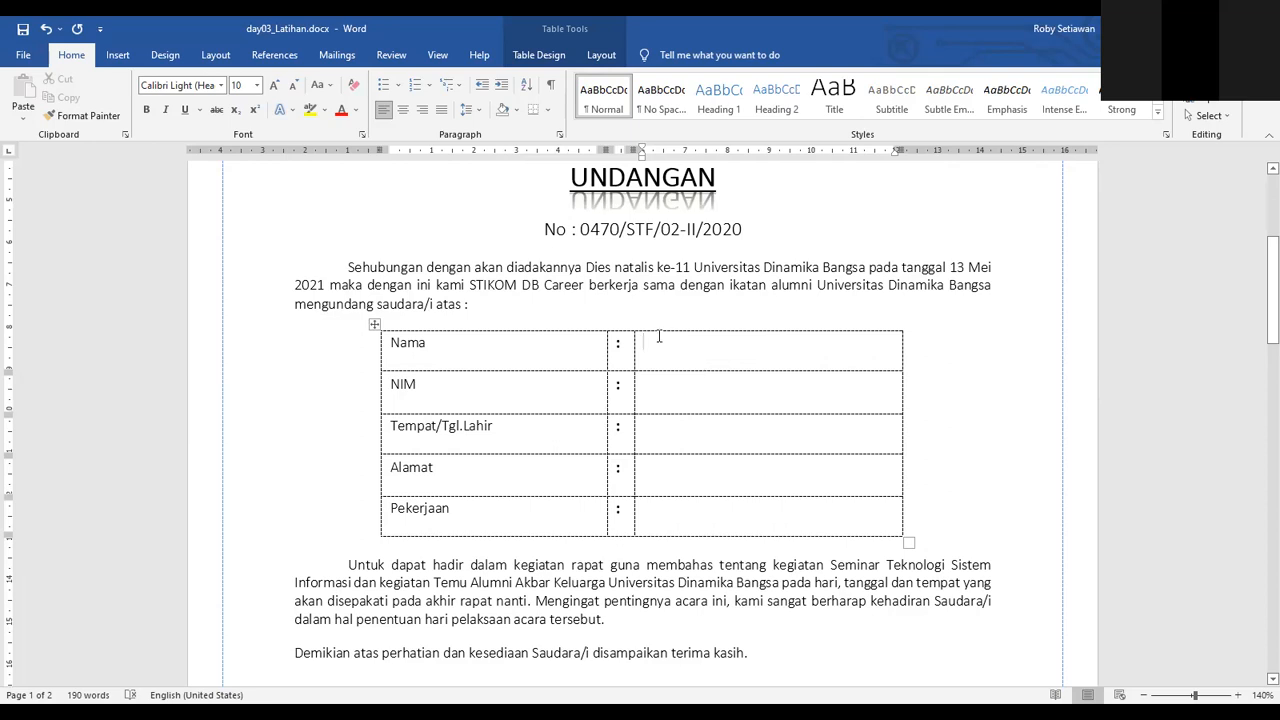
scroll(660, 300, down, 1)
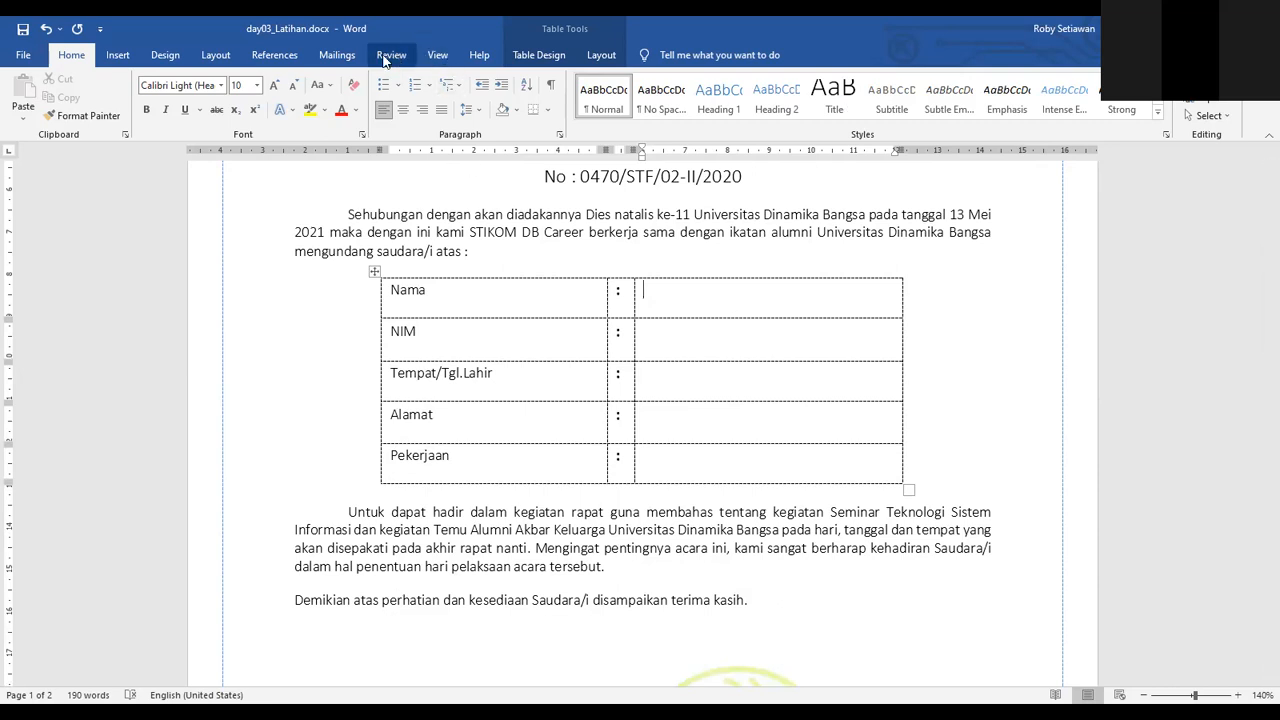
Launch the Step-by-Step Mail Merge Wizard from Mailings > Start Mail Merge.
click(337, 55)
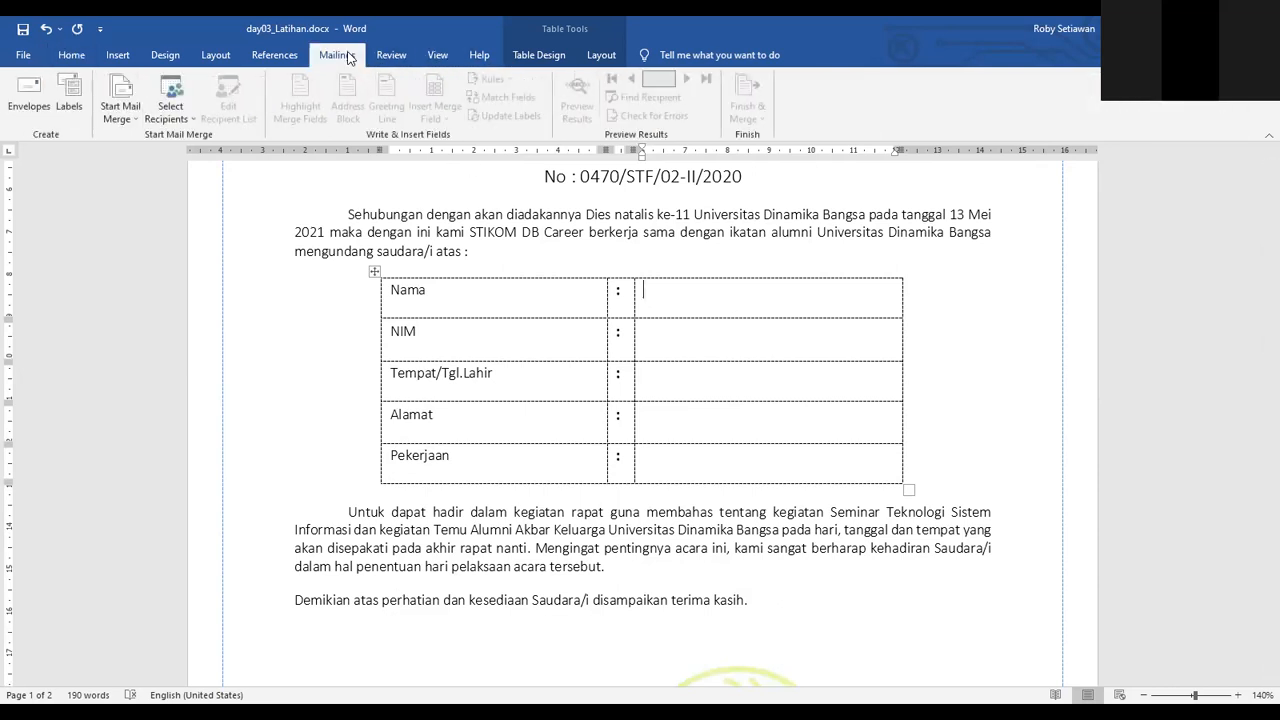
click(126, 122)
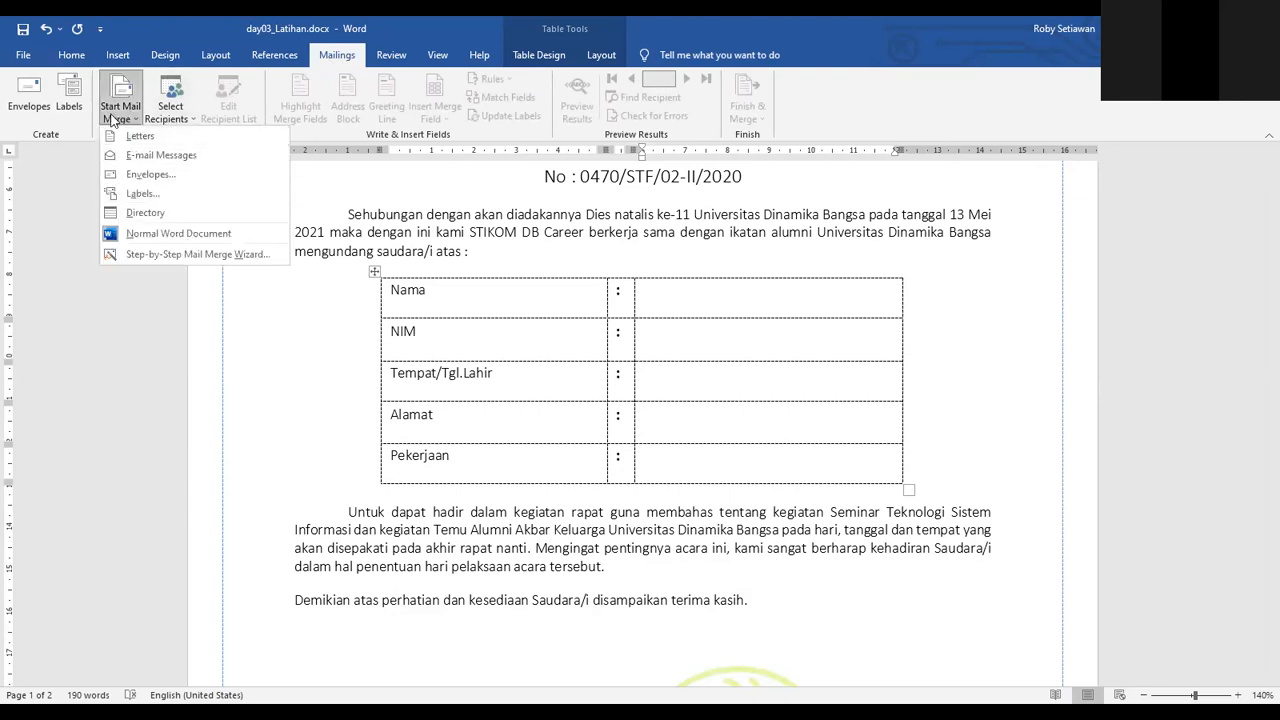
click(212, 256)
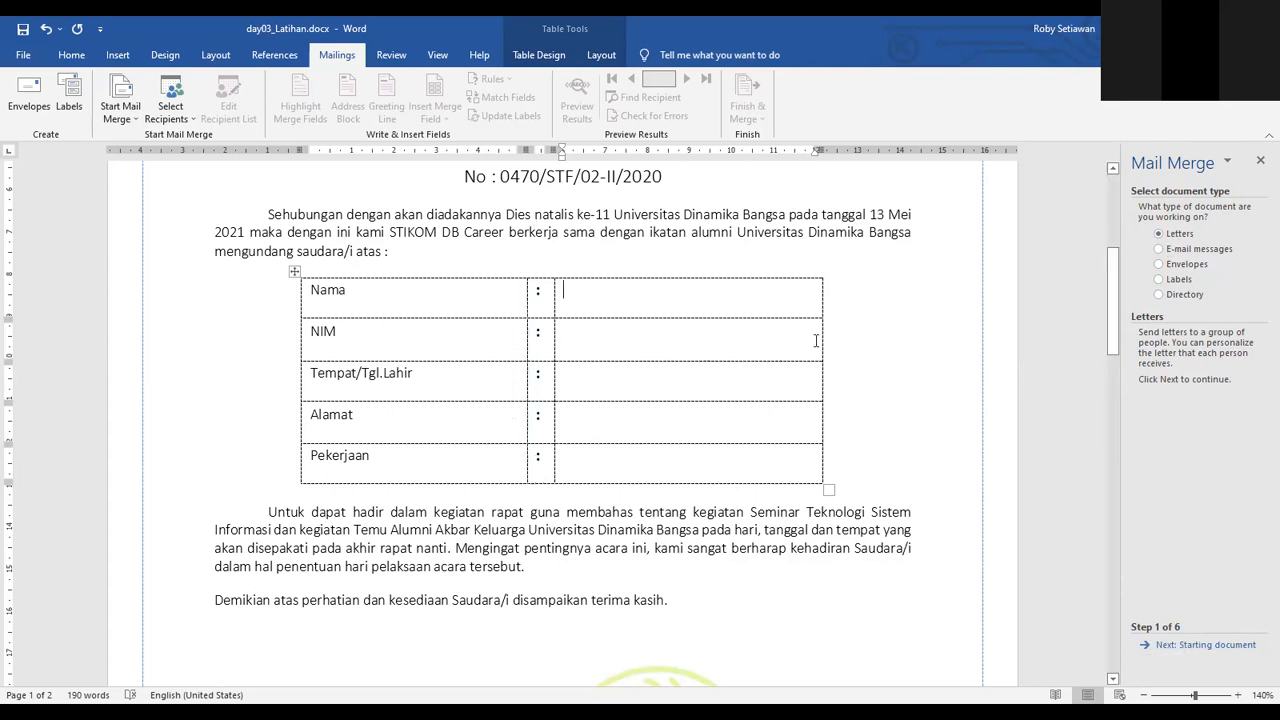
Step the wizard past the starting-document page to Step 3 of 6, Select recipients.
click(1187, 646)
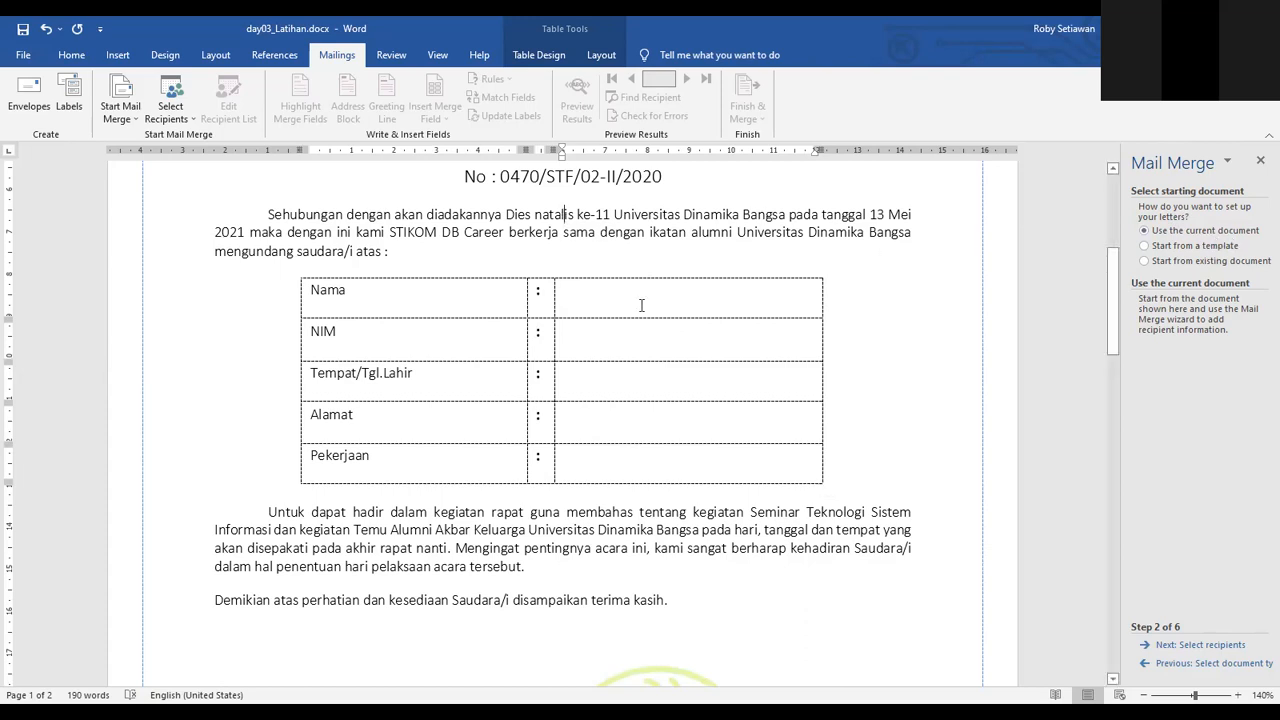
drag(535, 214, 674, 409)
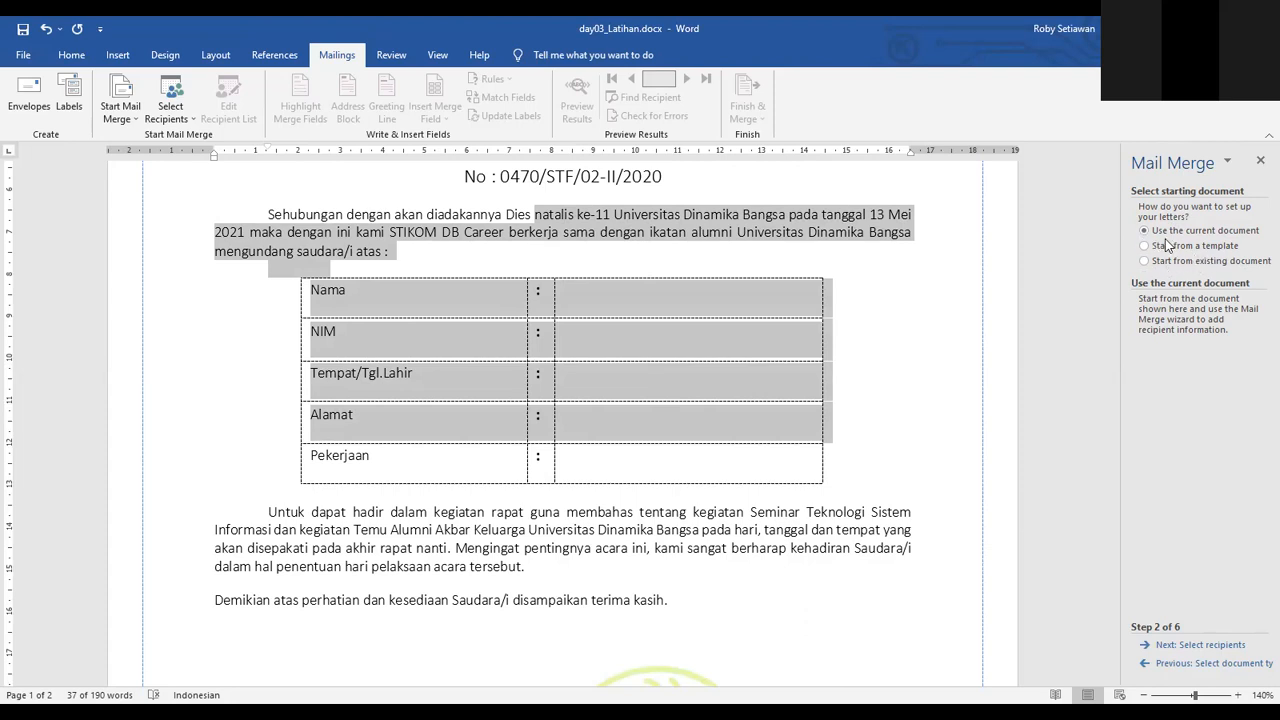
click(760, 272)
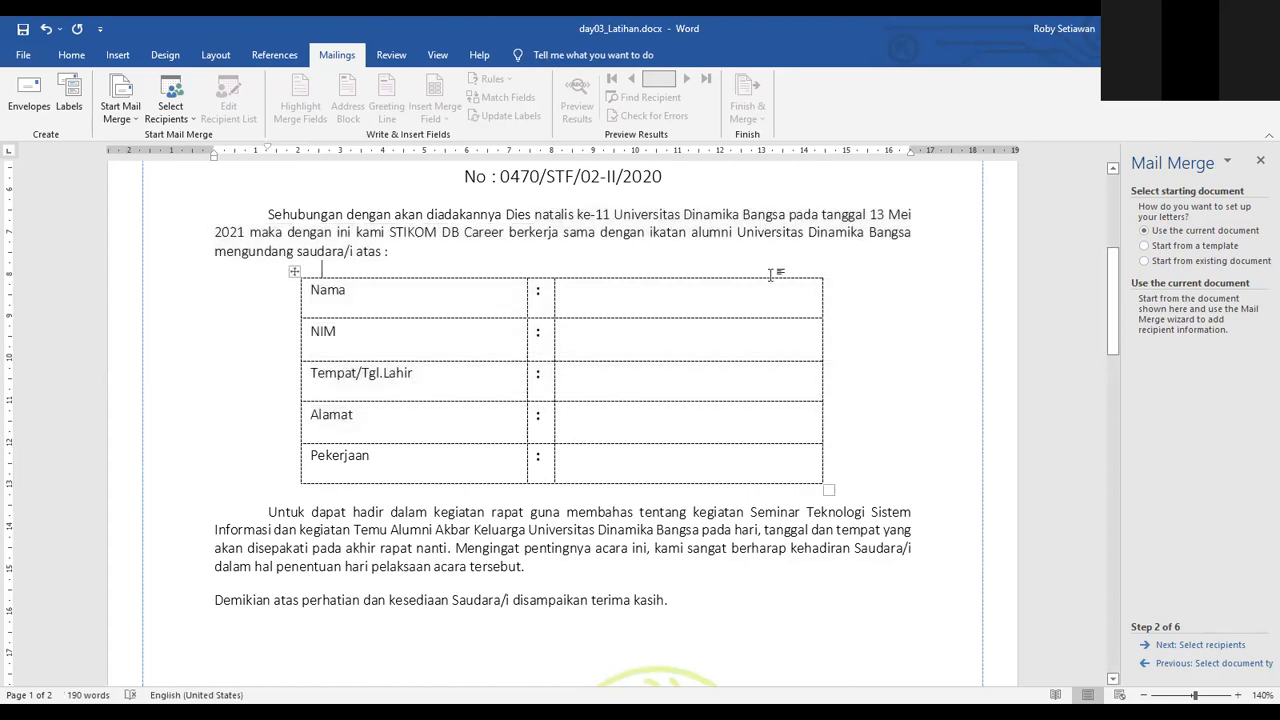
click(1168, 666)
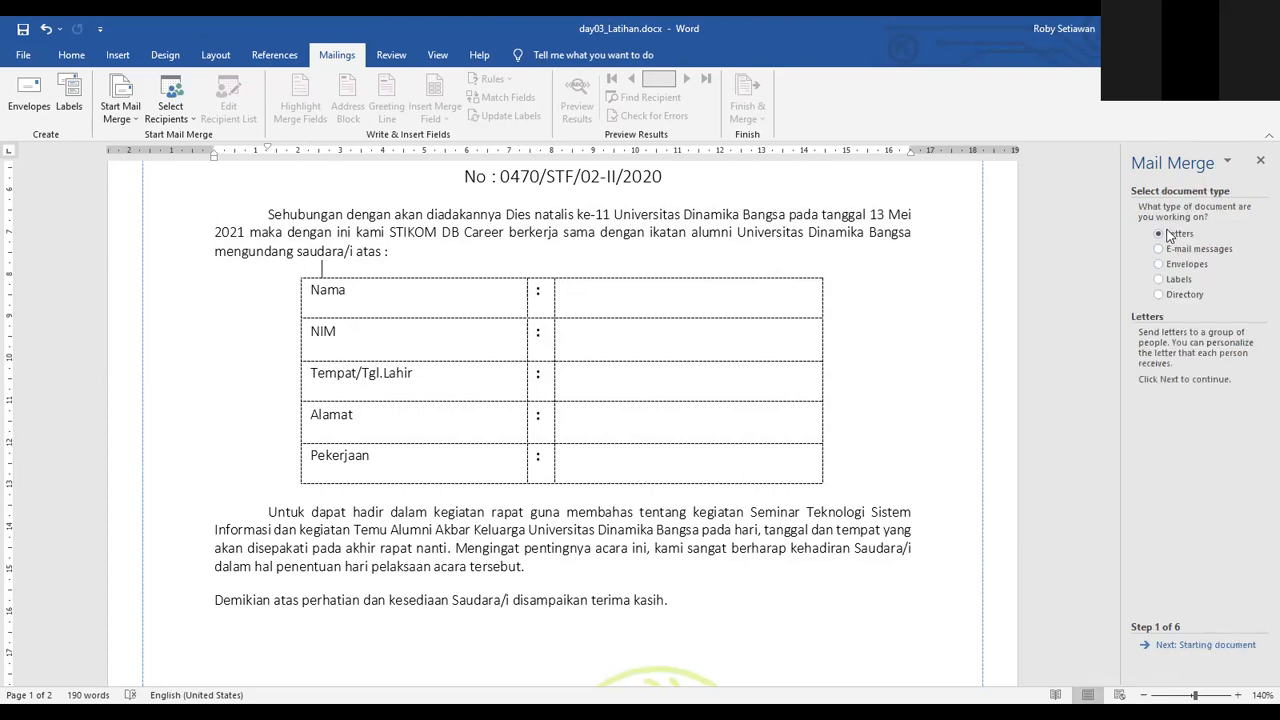
click(1168, 645)
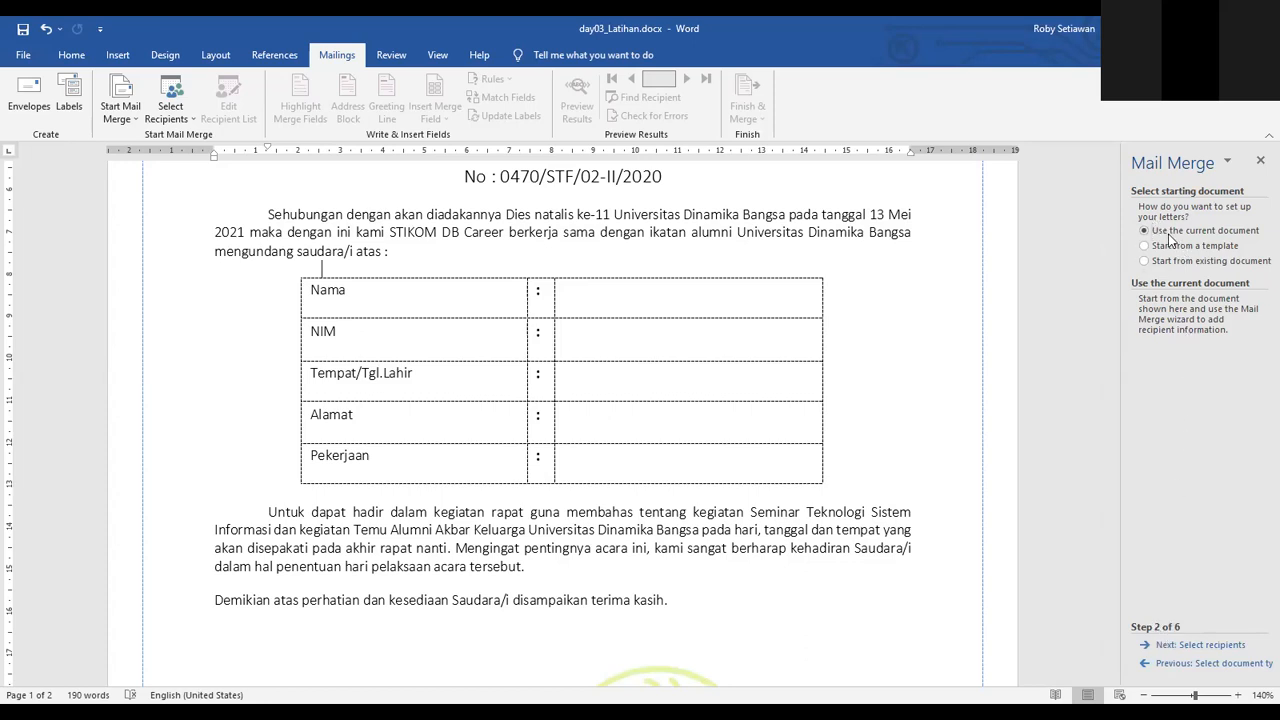
click(1172, 645)
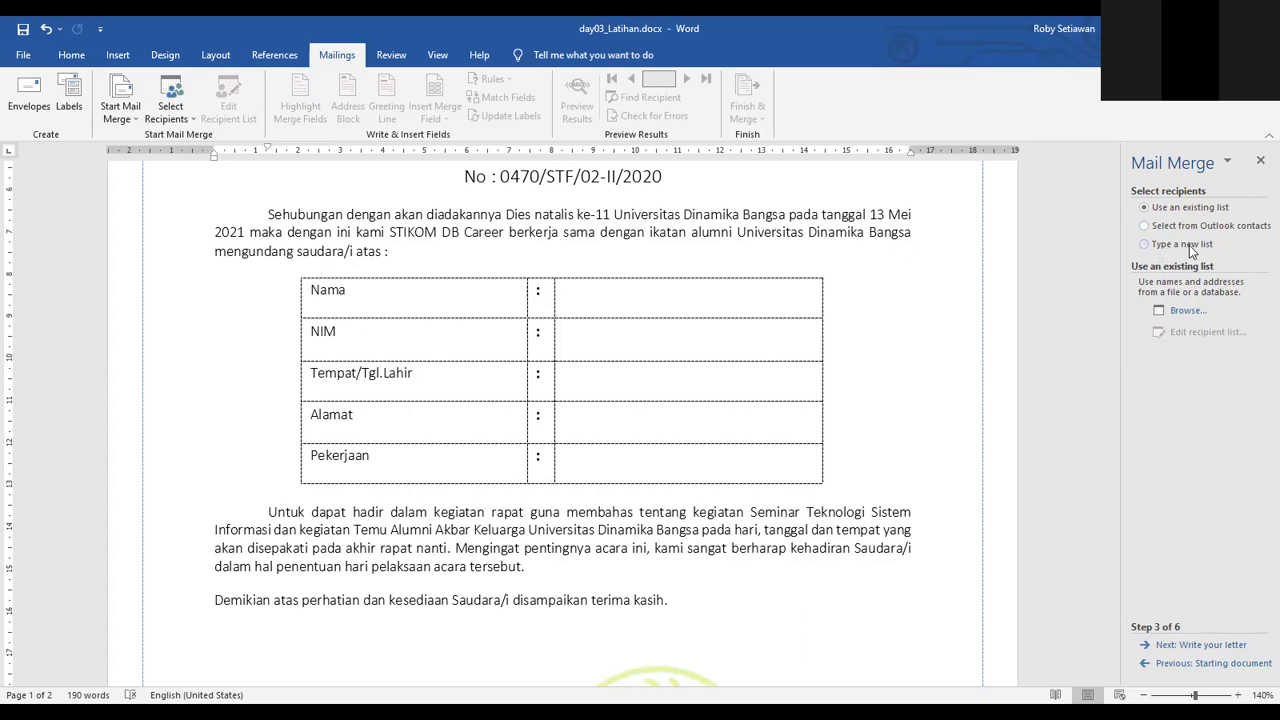
Choose Type a new list and try opening the New Address List, then close it.
click(1146, 250)
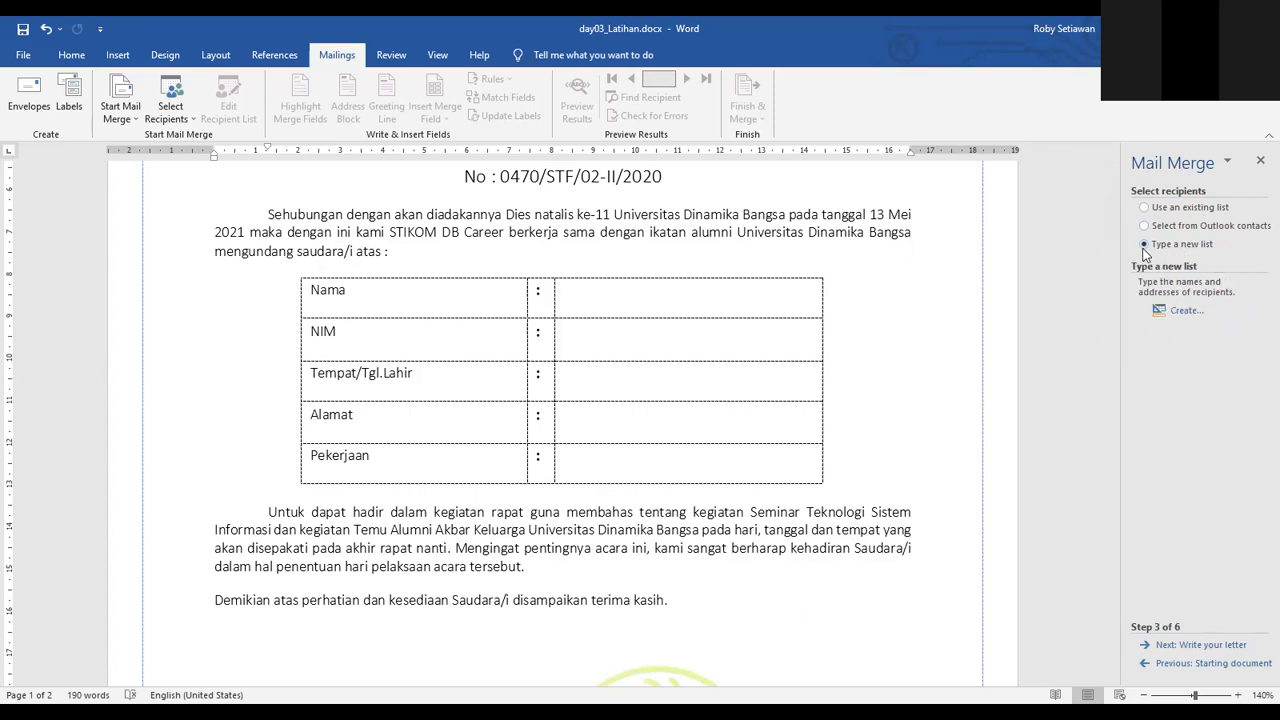
click(1184, 310)
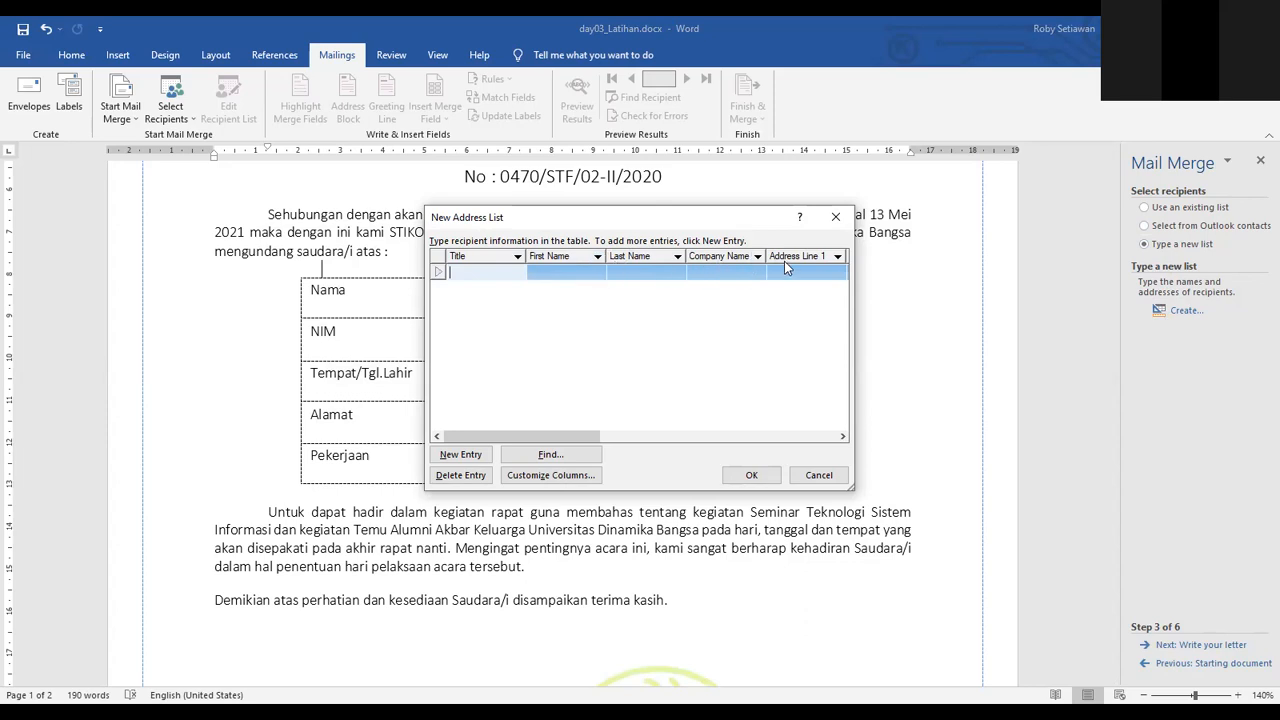
click(883, 317)
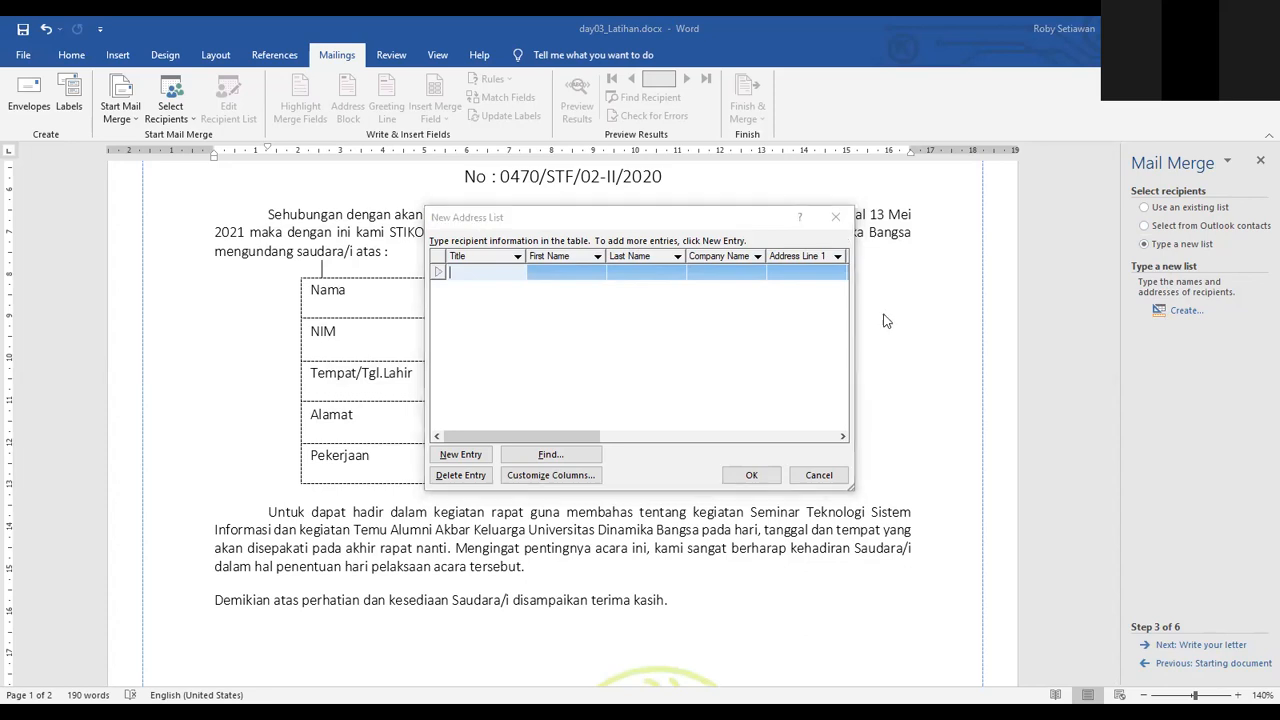
click(842, 219)
Check the Nama and Tempat/Tgl.Lahir labels, then reopen New Address List and move it aside.
scroll(477, 343, down, 2)
scroll(332, 250, up, 1)
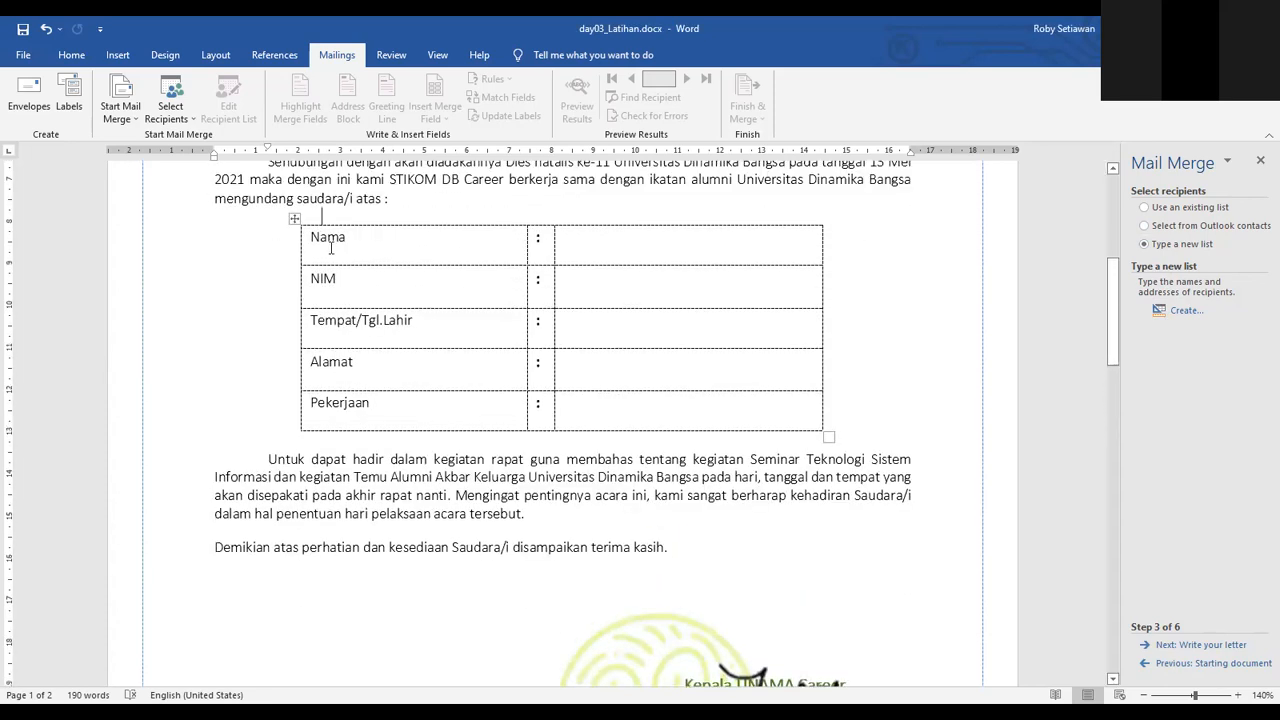
click(331, 247)
drag(346, 240, 310, 240)
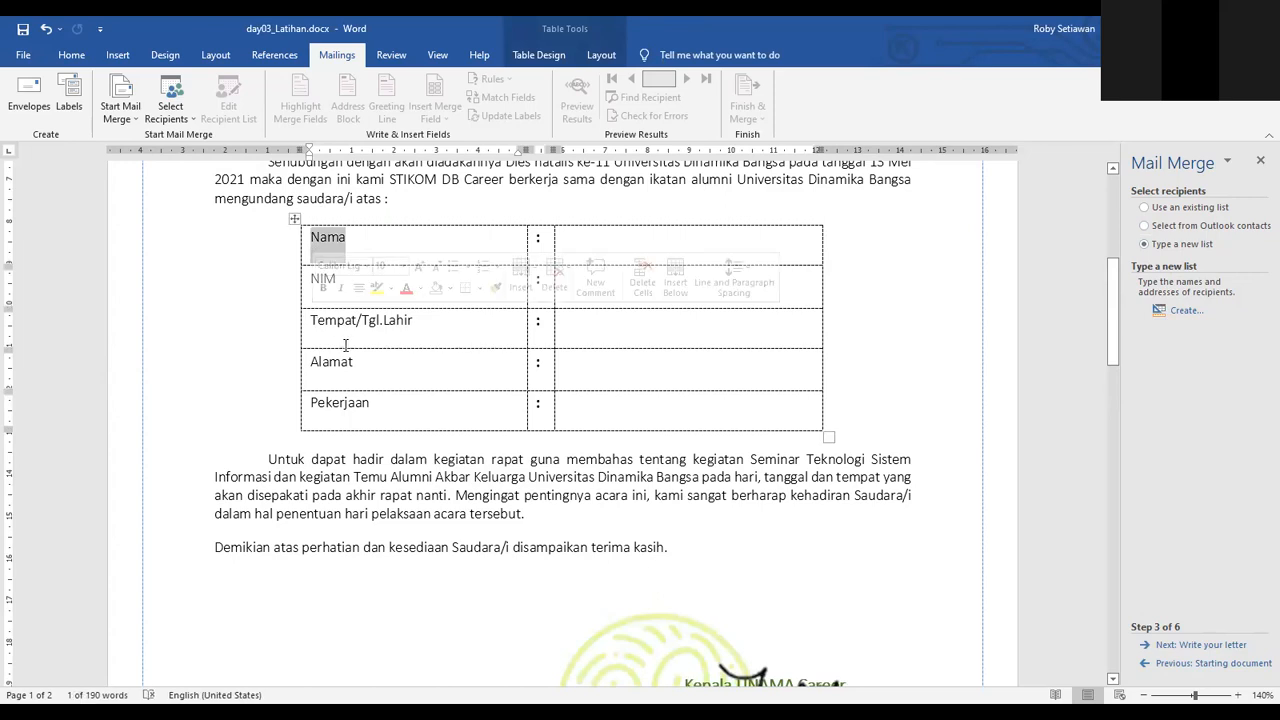
drag(413, 325, 311, 328)
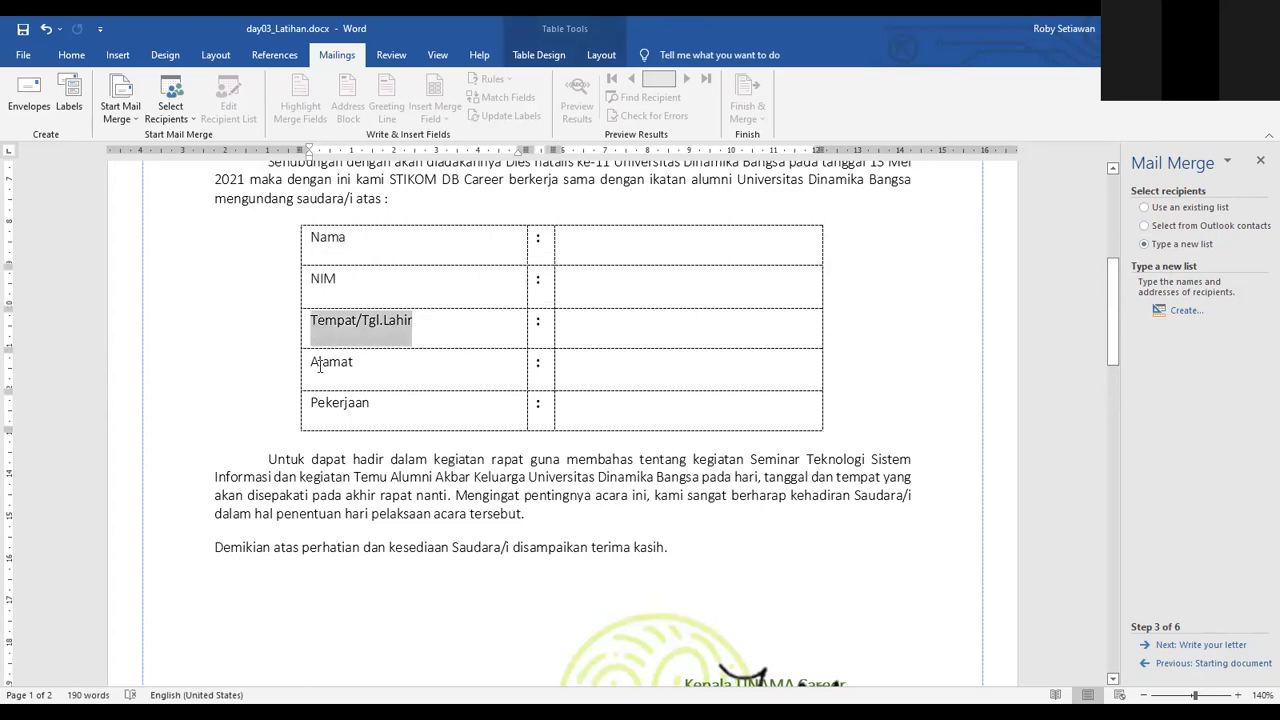
click(1180, 310)
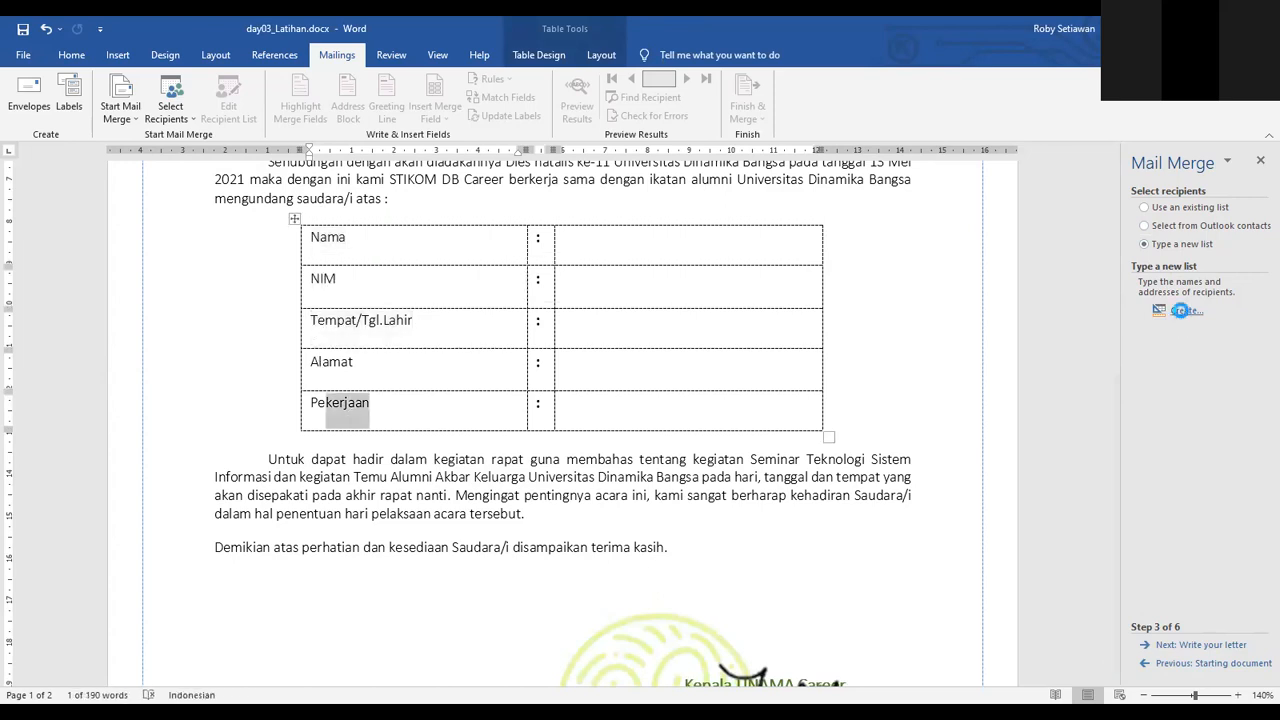
drag(634, 221, 794, 207)
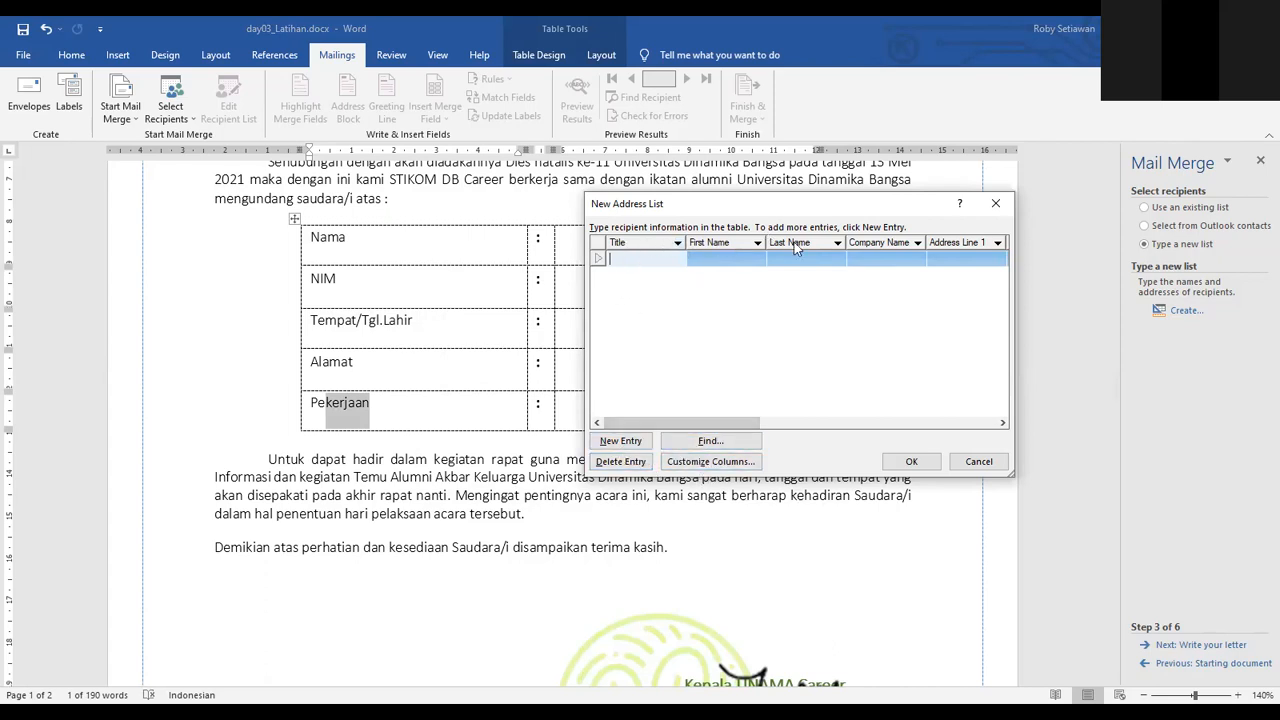
In Customize Address List, delete the default Title and First Name fields.
click(737, 466)
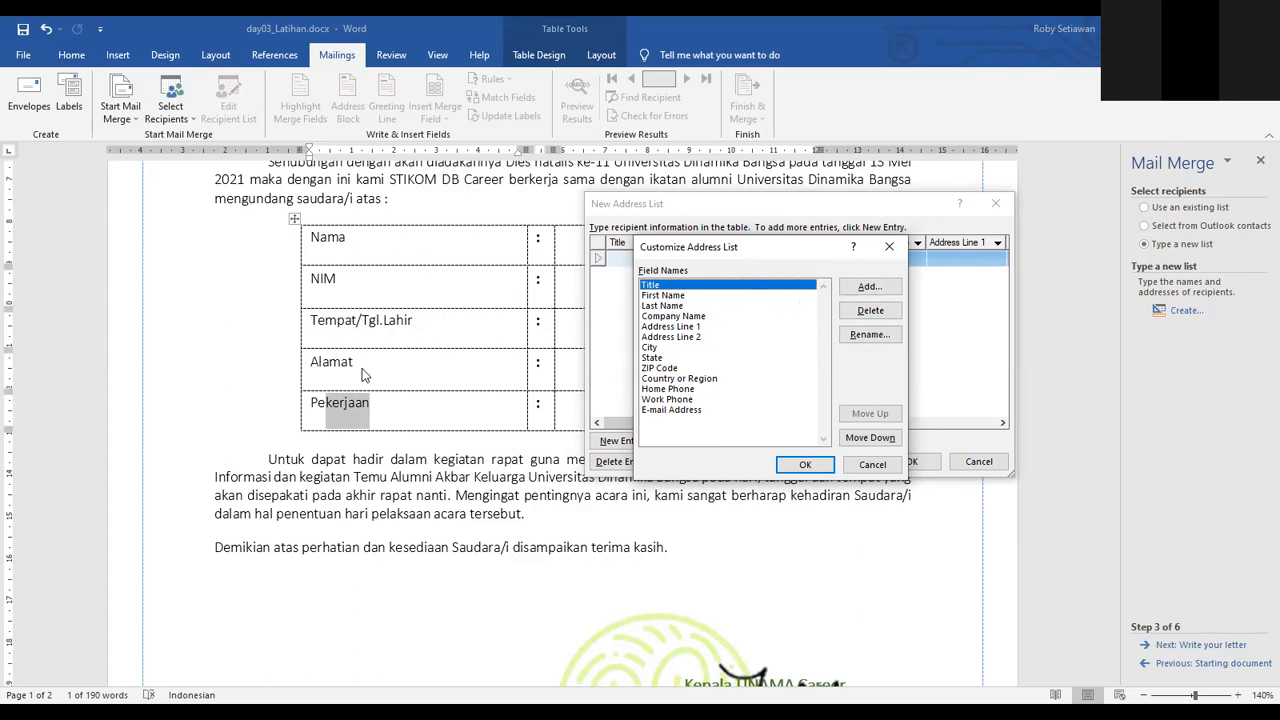
click(870, 335)
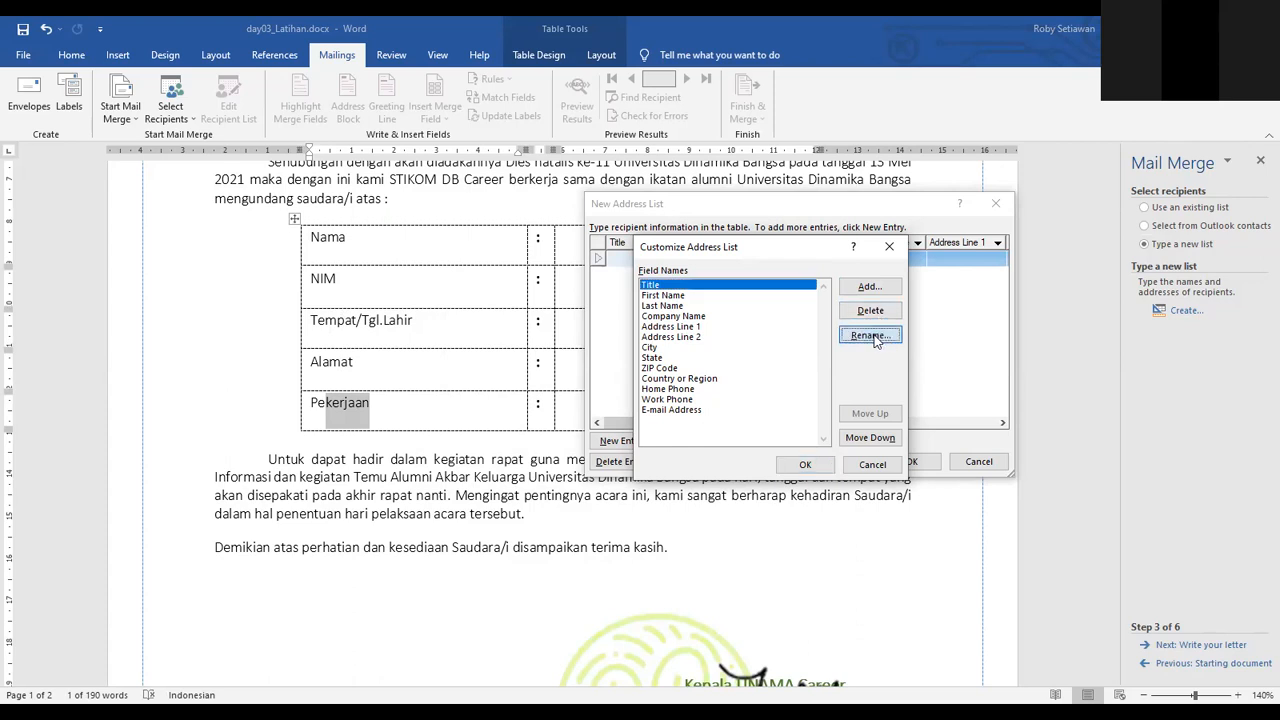
text(dasdasdasd)
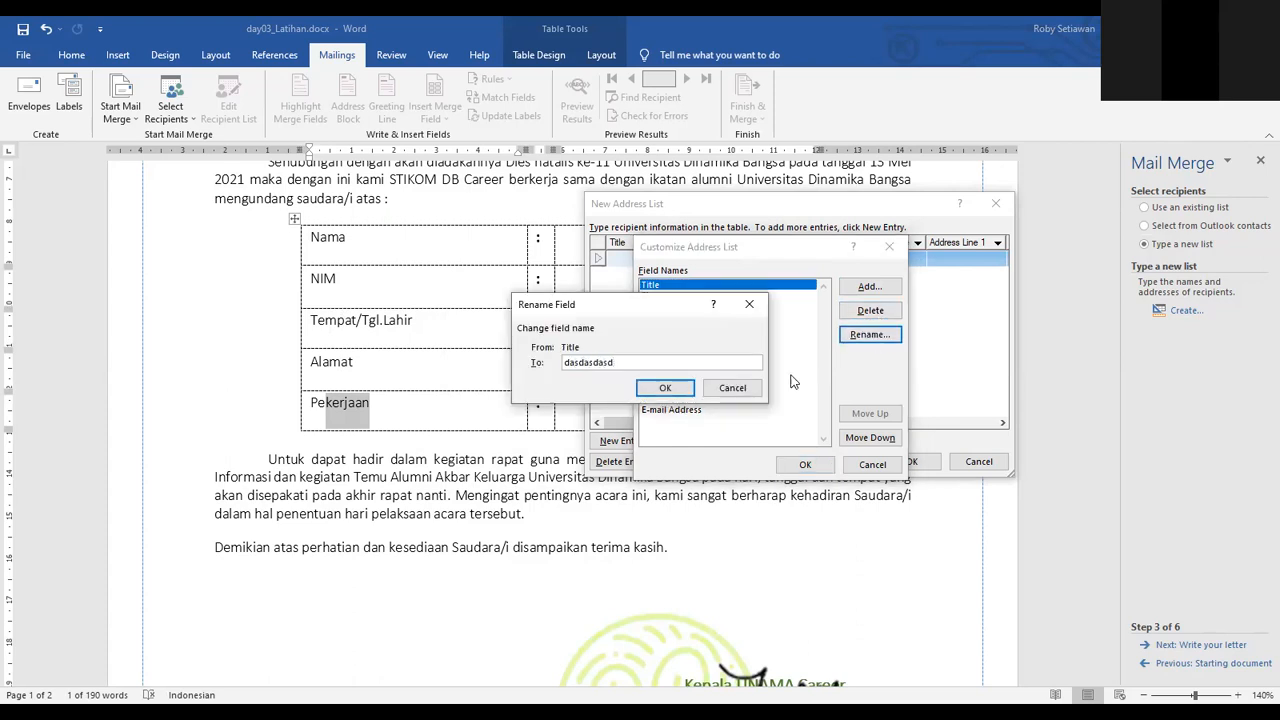
click(748, 392)
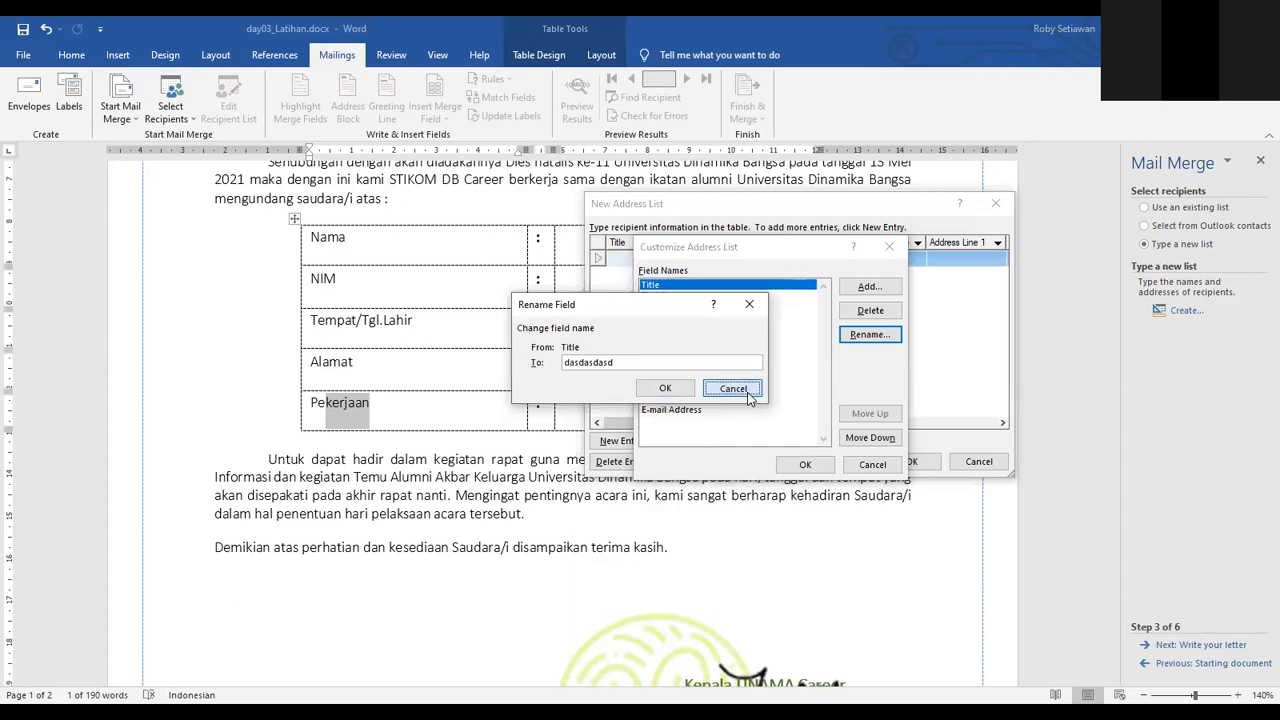
click(867, 319)
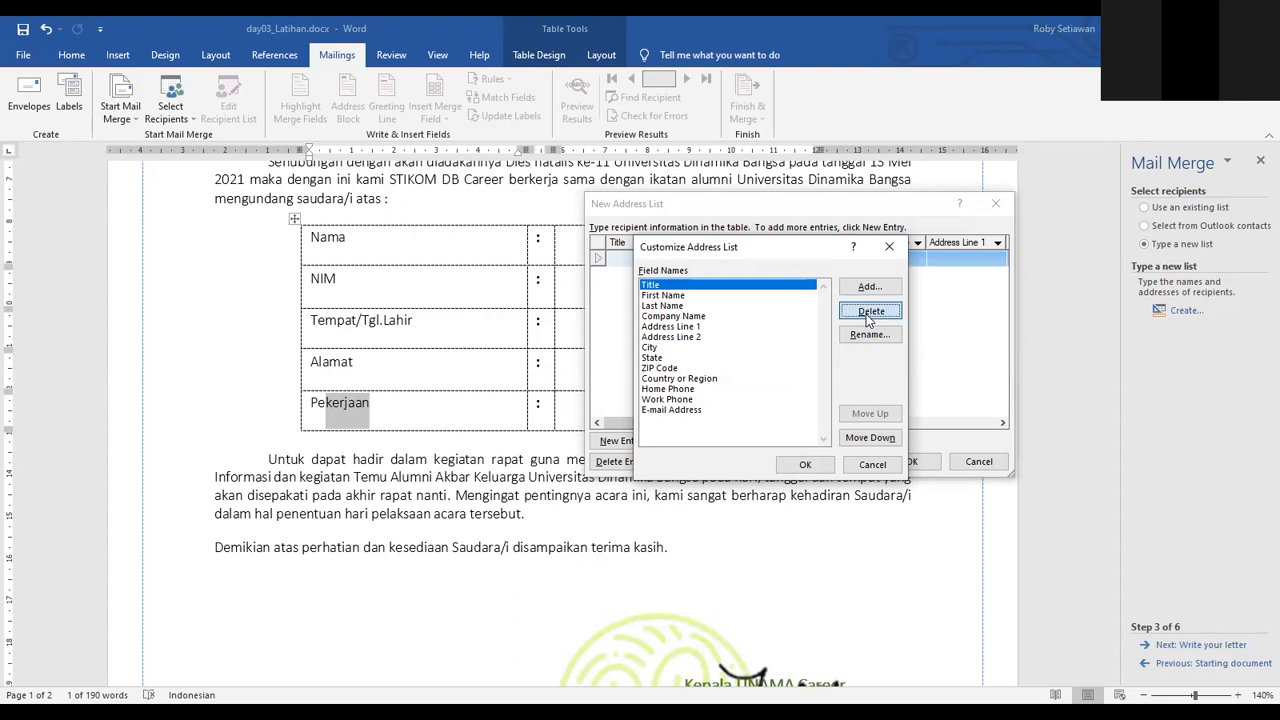
click(614, 413)
click(870, 311)
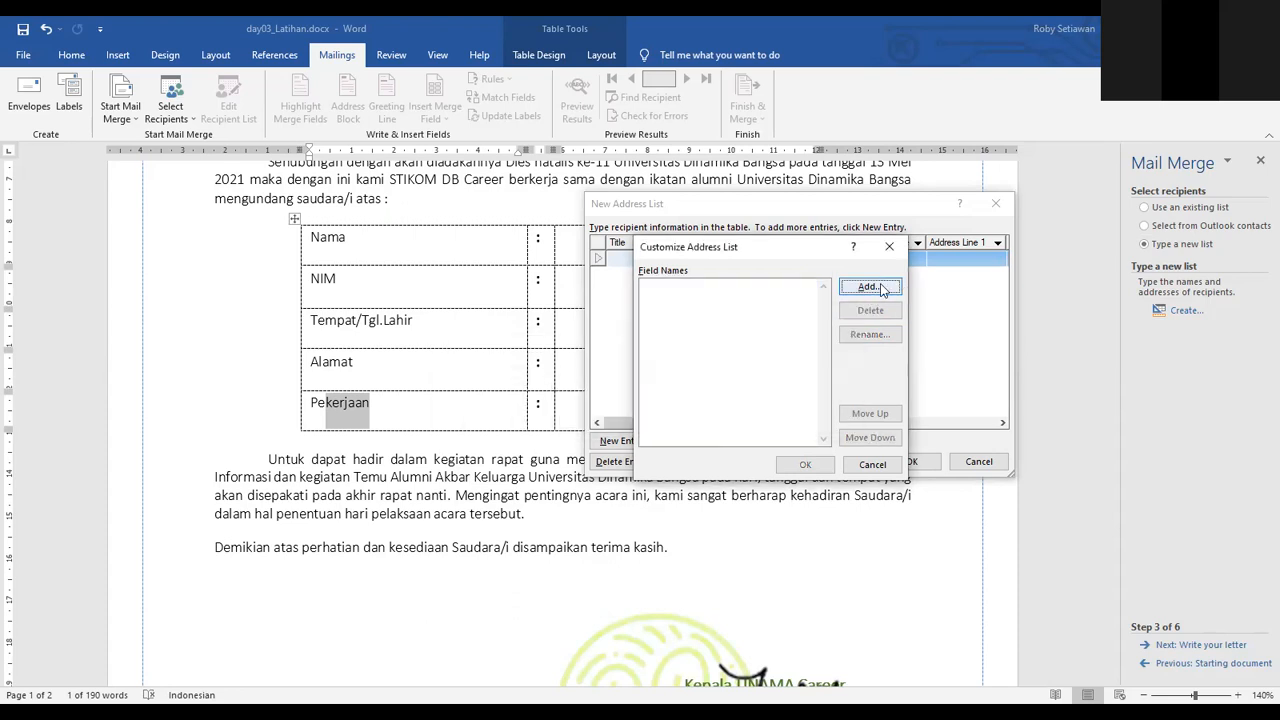
Add the fields NAMA, NIM and Tempat lahir.
click(883, 289)
text(NAMA)
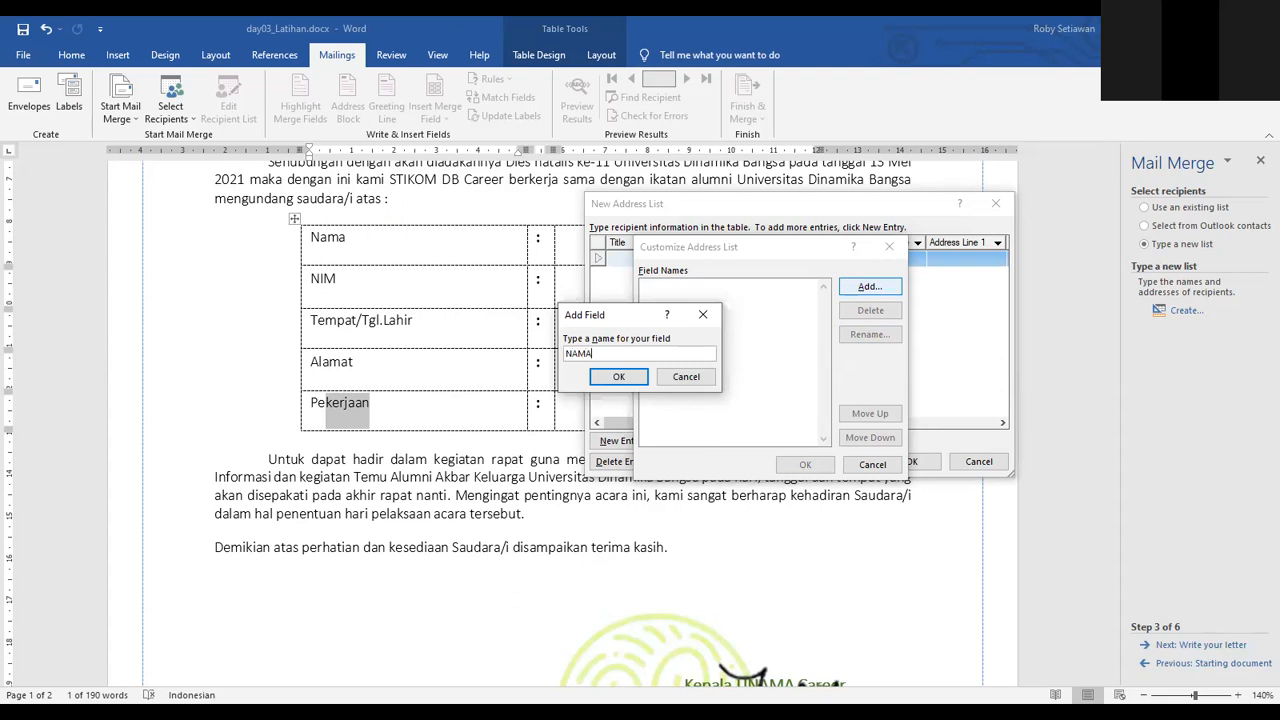
key(Return)
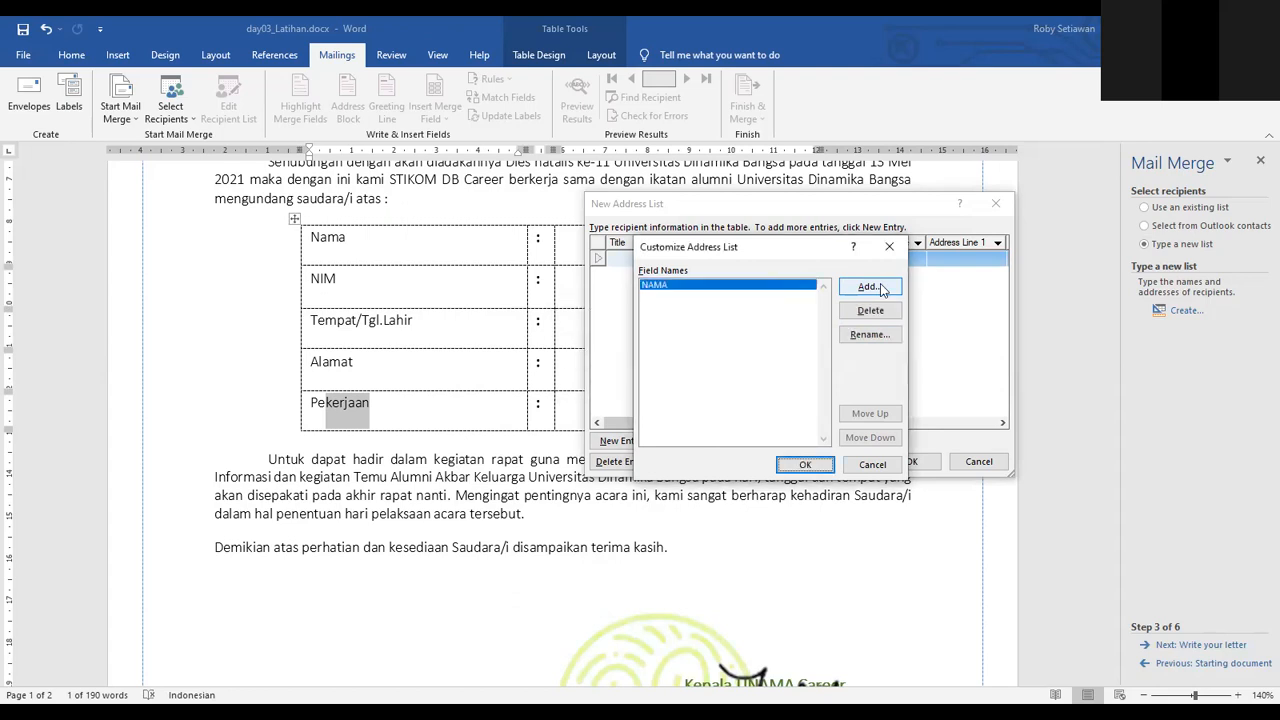
click(883, 289)
text(NIM)
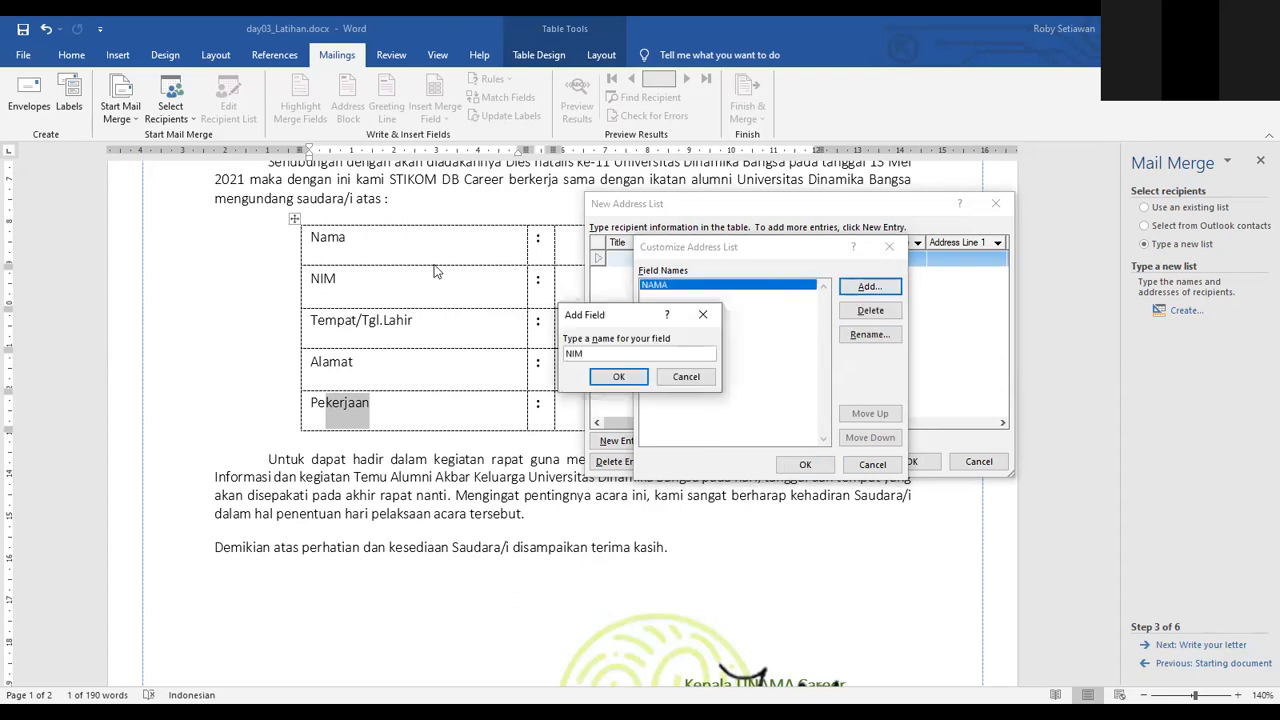
click(619, 377)
click(880, 289)
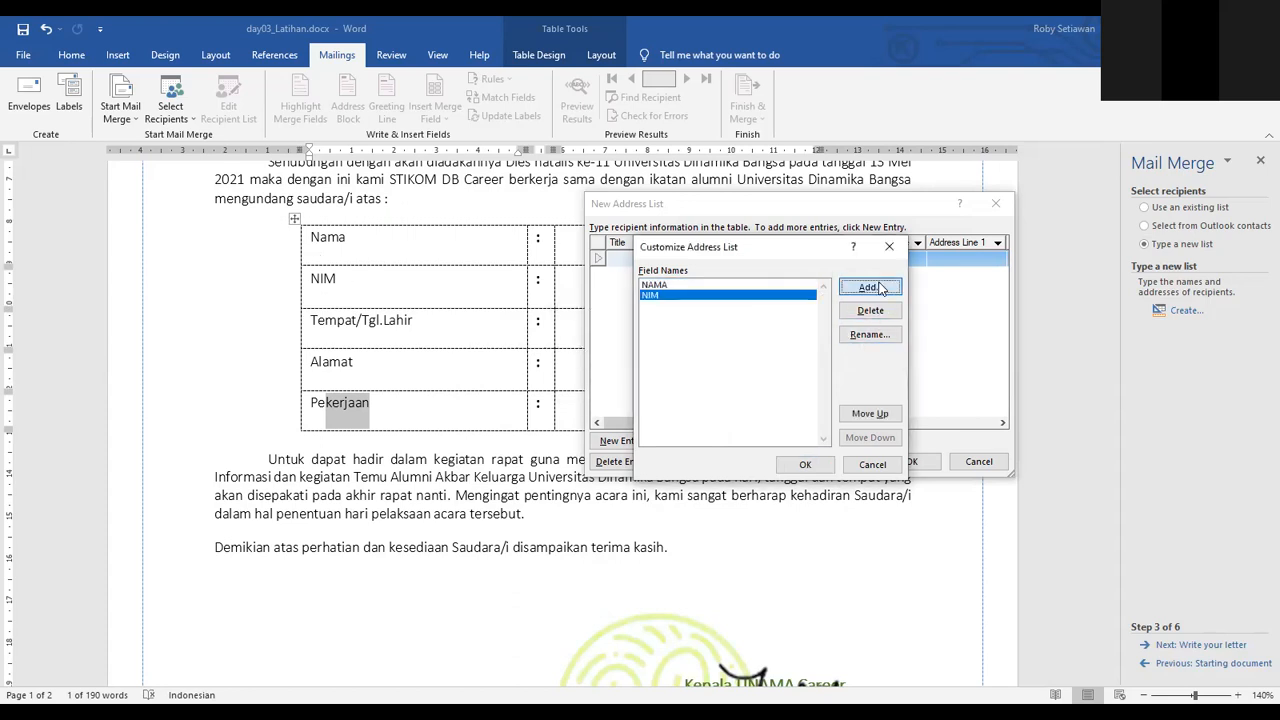
text(Tempat)
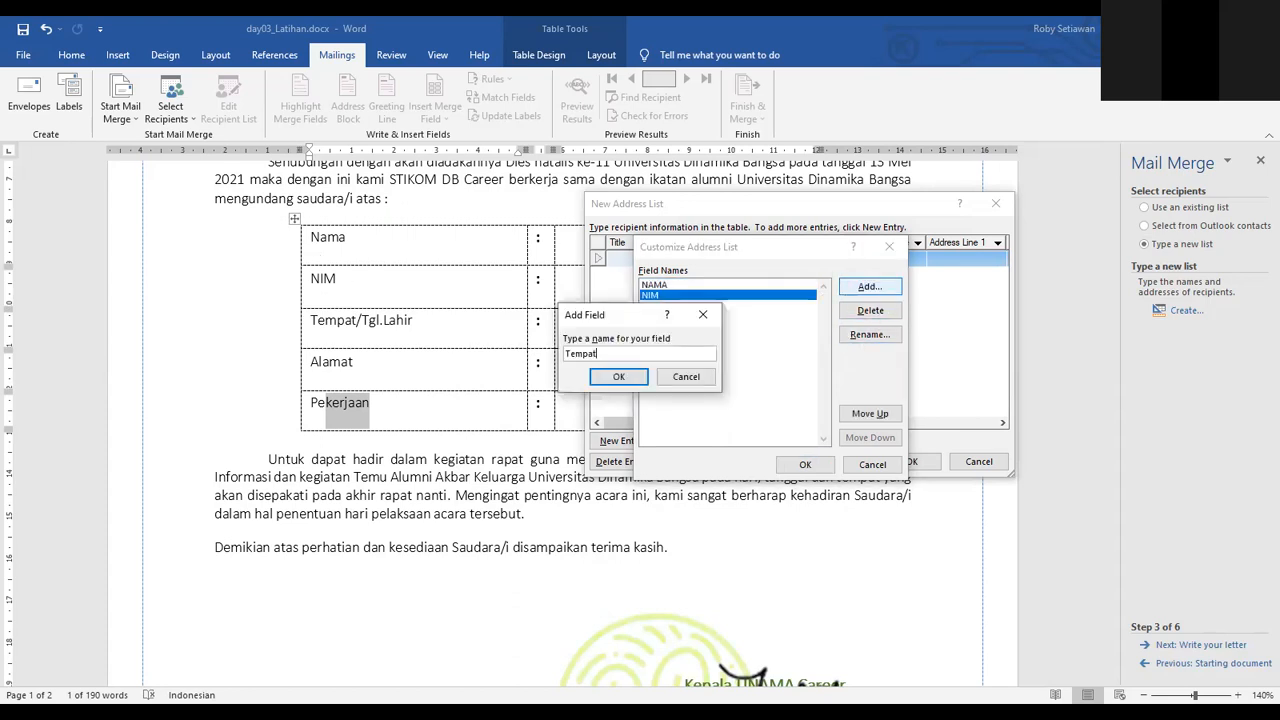
text( lahir)
key(Return)
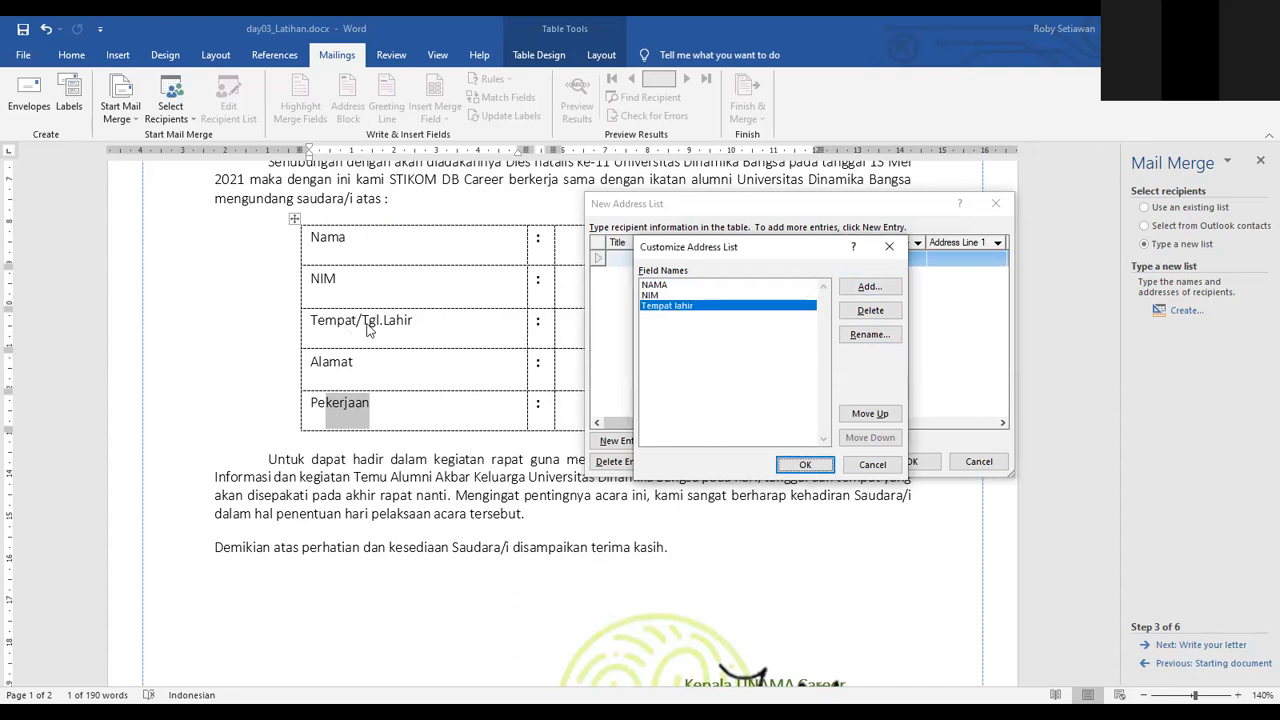
Add the fields Tanggal lahir, alamat and Pekerjaan.
click(875, 286)
text(Tangaa)
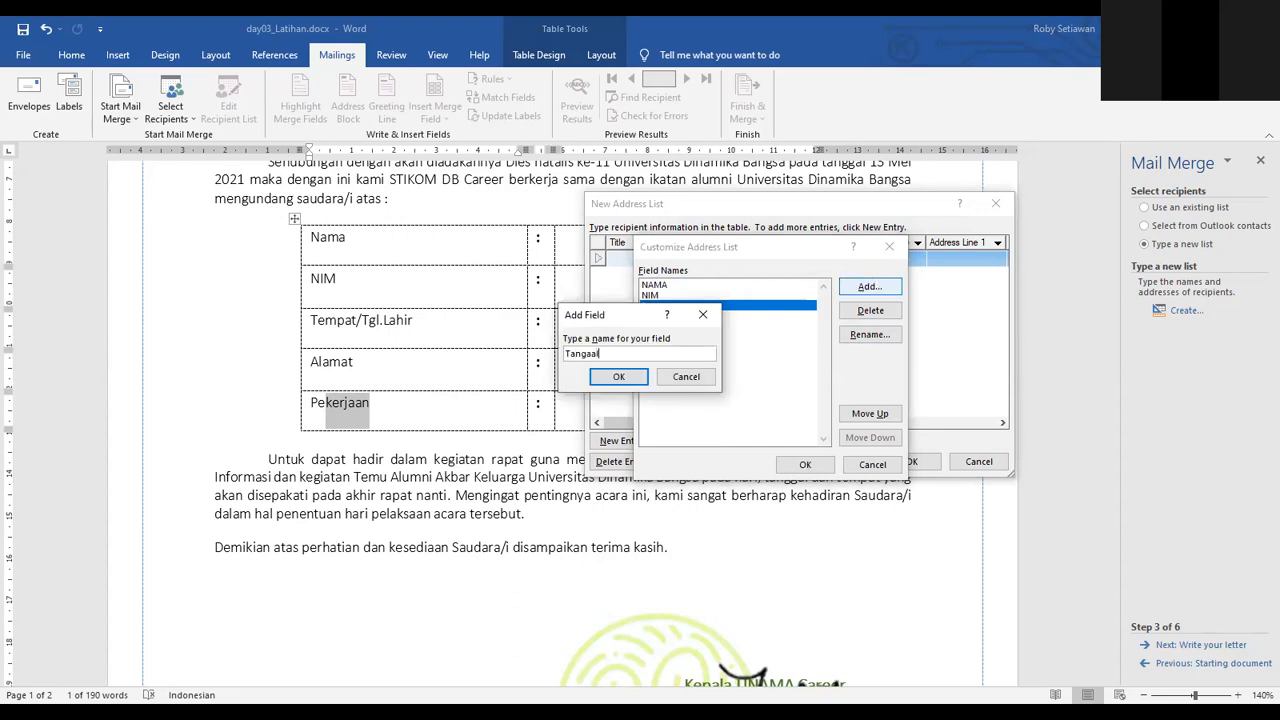
text(gal lahir)
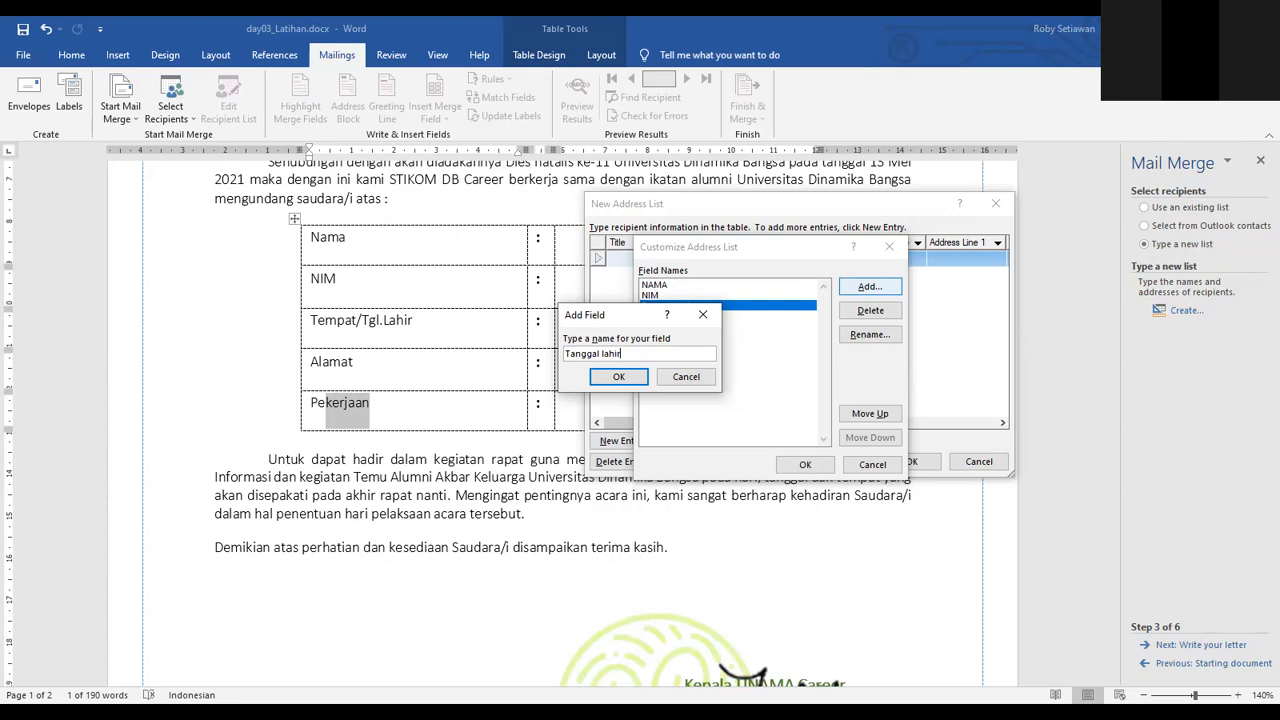
click(619, 376)
click(870, 287)
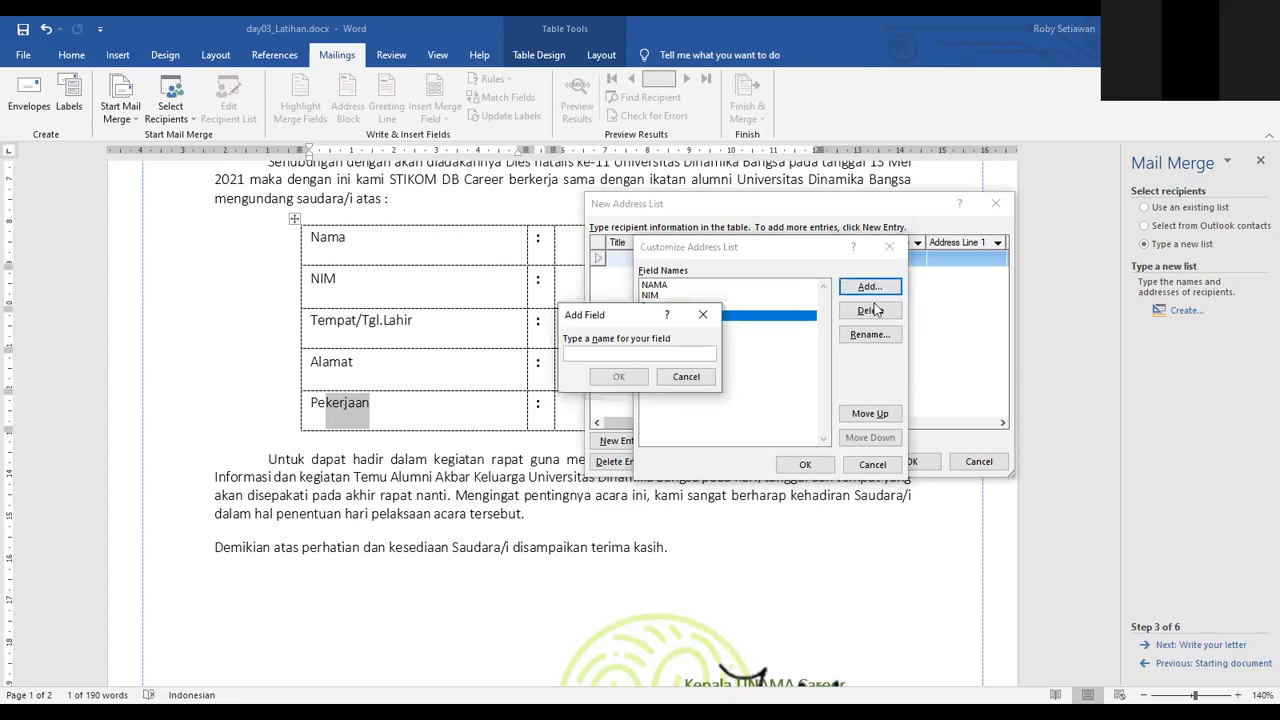
text(al)
key(Return)
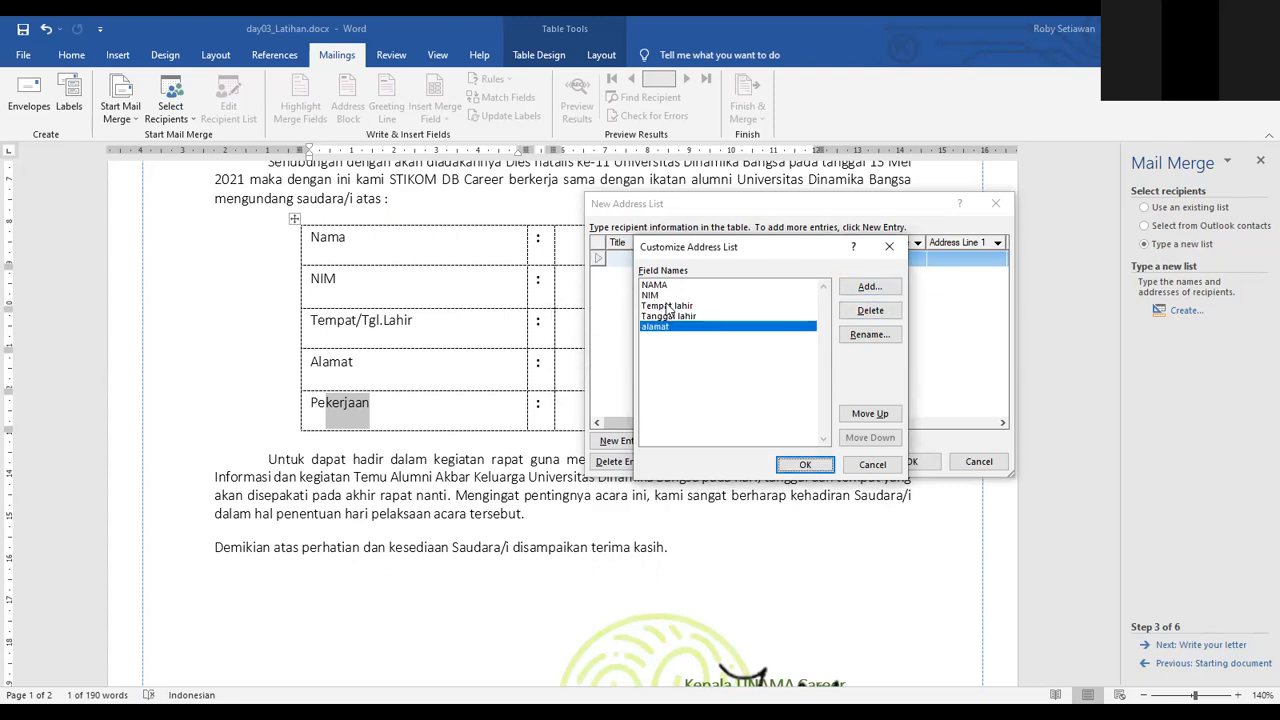
click(850, 290)
text(Pekerjaan)
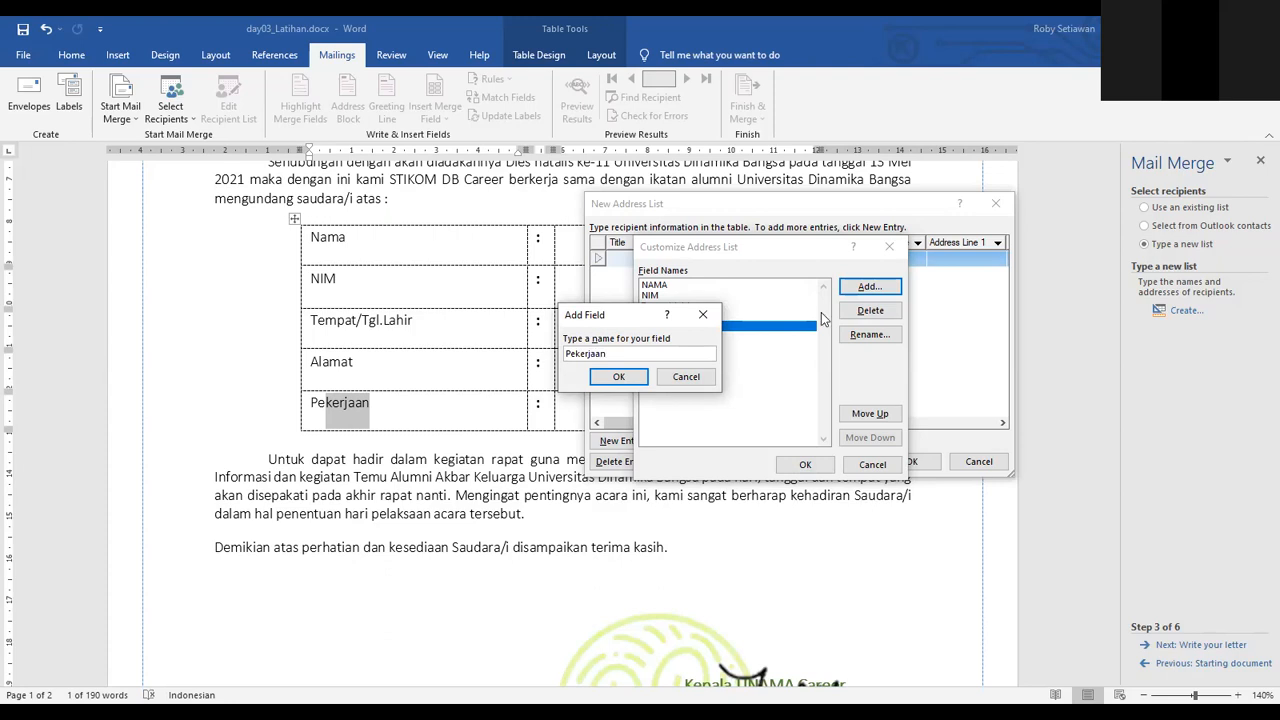
key(Return)
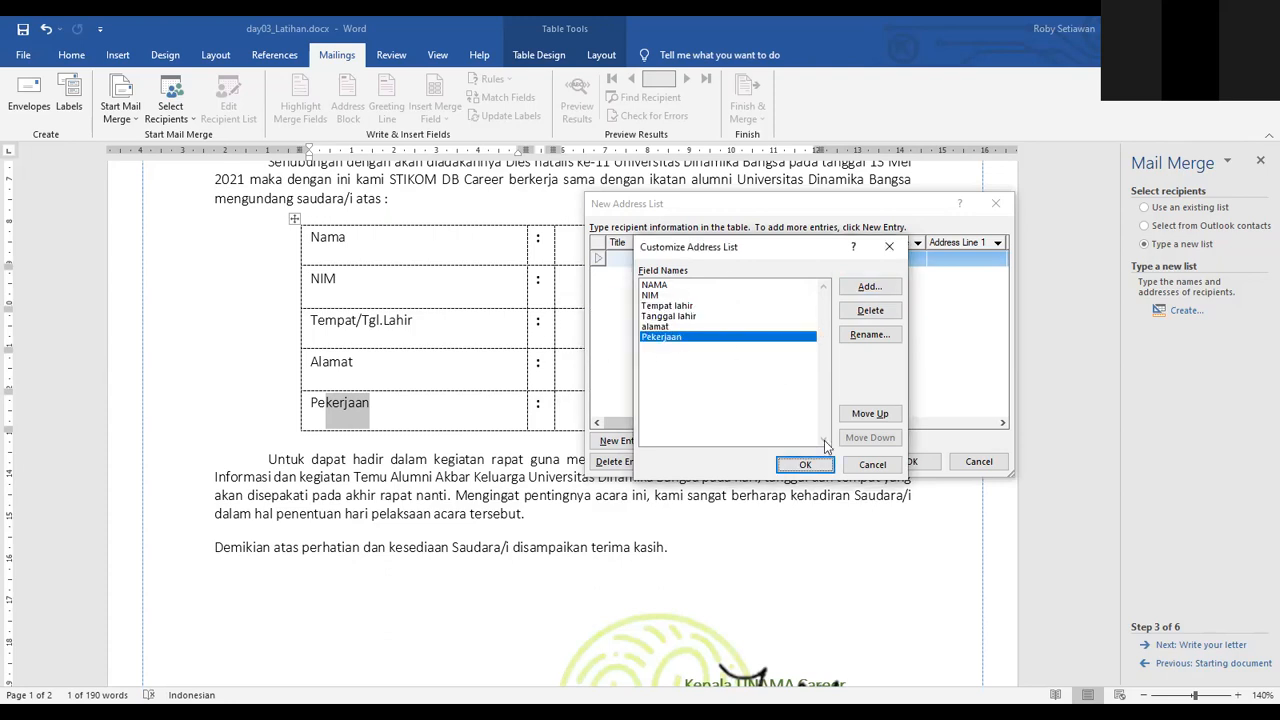
Shift Pekerjaan up and down the field order, leaving it just above alamat.
click(882, 416)
click(870, 414)
click(870, 414)
click(870, 414)
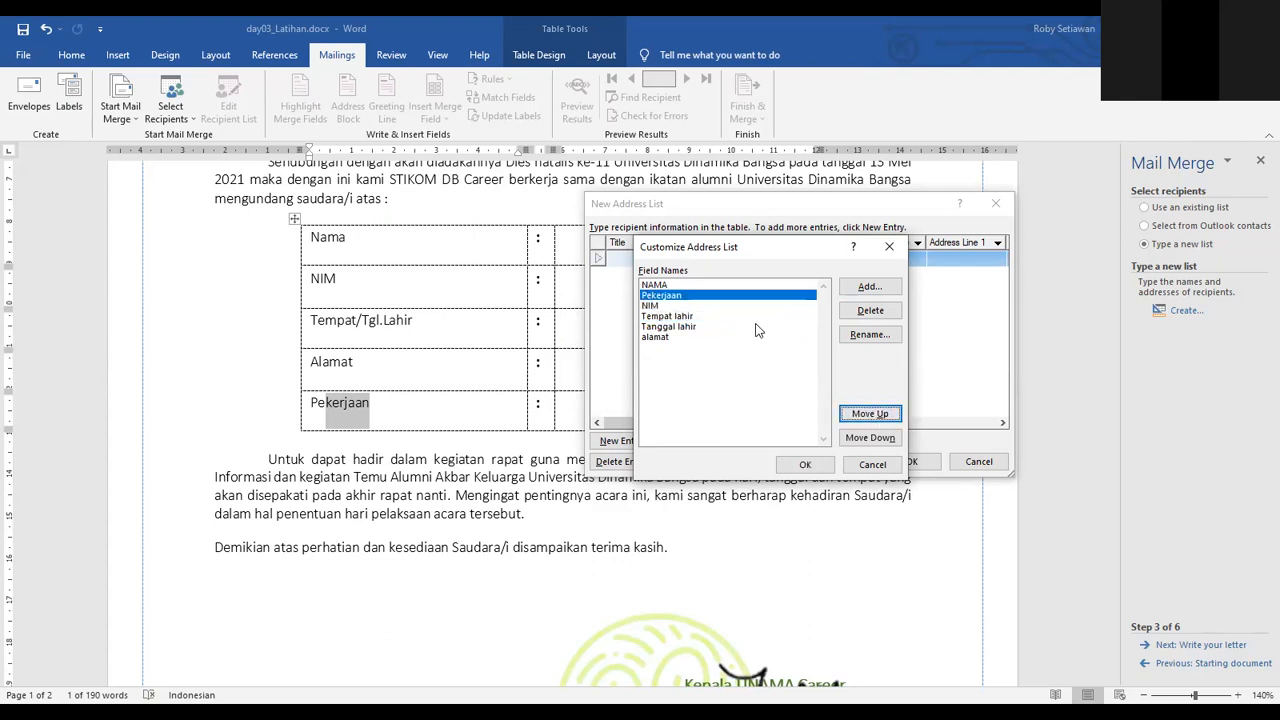
click(867, 437)
click(868, 438)
click(869, 440)
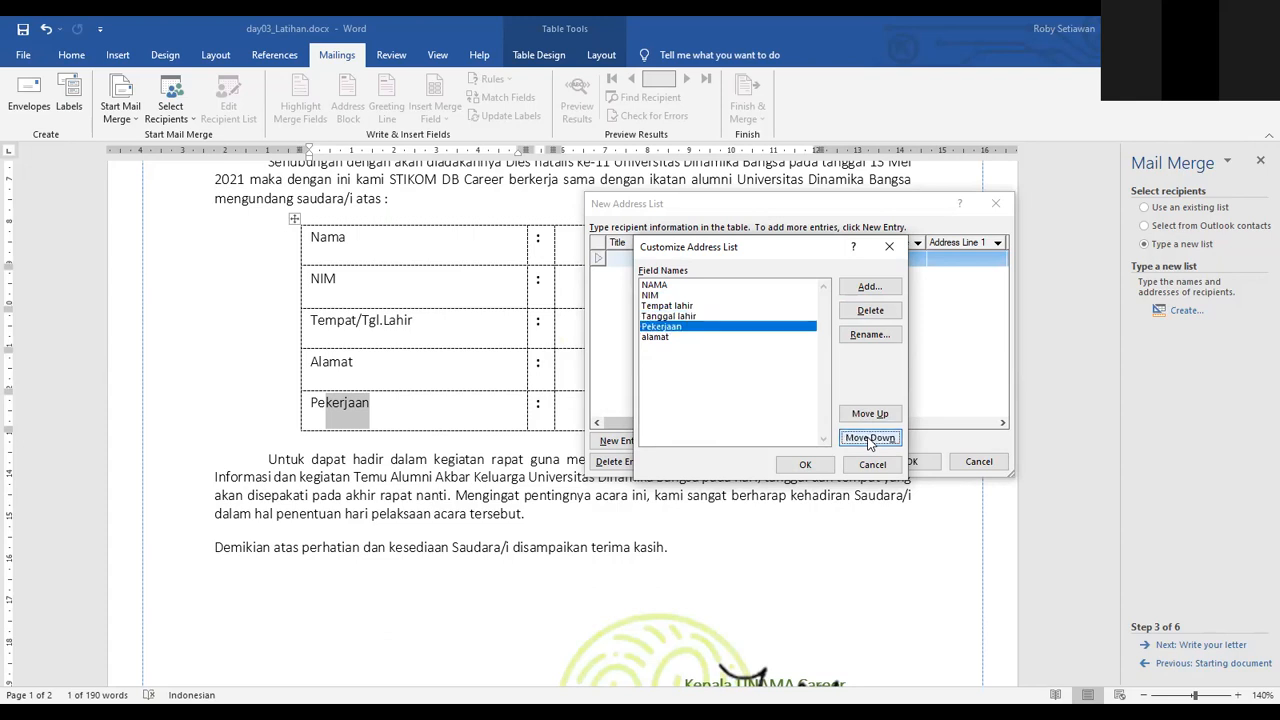
click(869, 440)
click(870, 414)
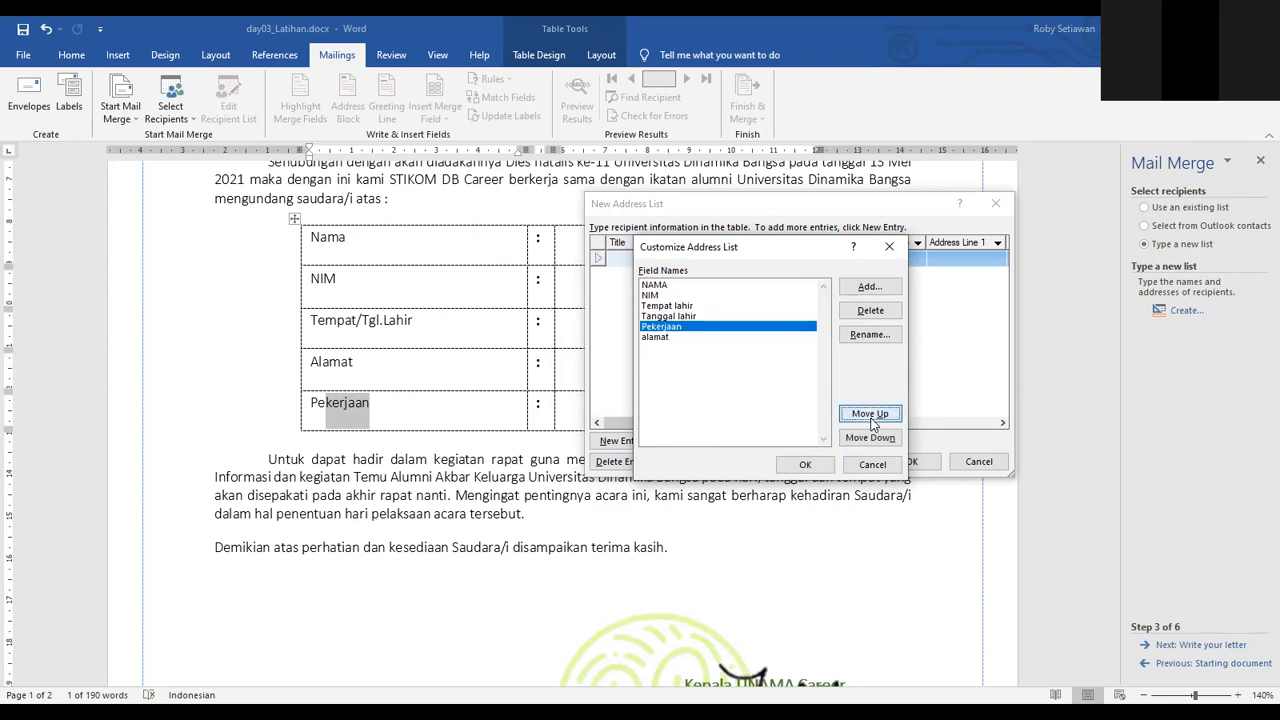
Rename Pekerjaan to PEKERJAAN1 after the duplicate-name warning and move it to the end.
click(853, 336)
click(652, 363)
key(BackSpace)
key(BackSpace)
key(BackSpace)
key(BackSpace)
key(BackSpace)
key(BackSpace)
key(BackSpace)
key(BackSpace)
text(EKERJ)
key(BackSpace)
key(BackSpace)
text(RJAA)
key(BackSpace)
key(BackSpace)
key(BackSpace)
text(JAAN)
click(652, 388)
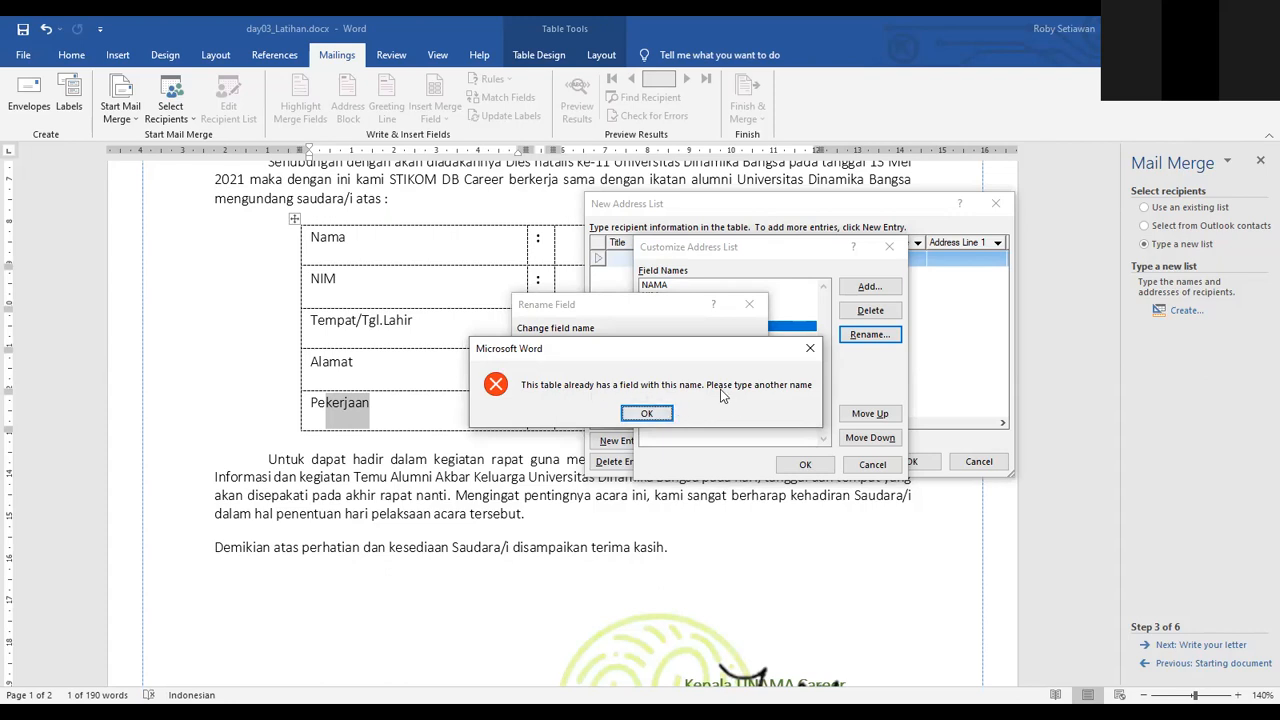
click(669, 413)
text(1)
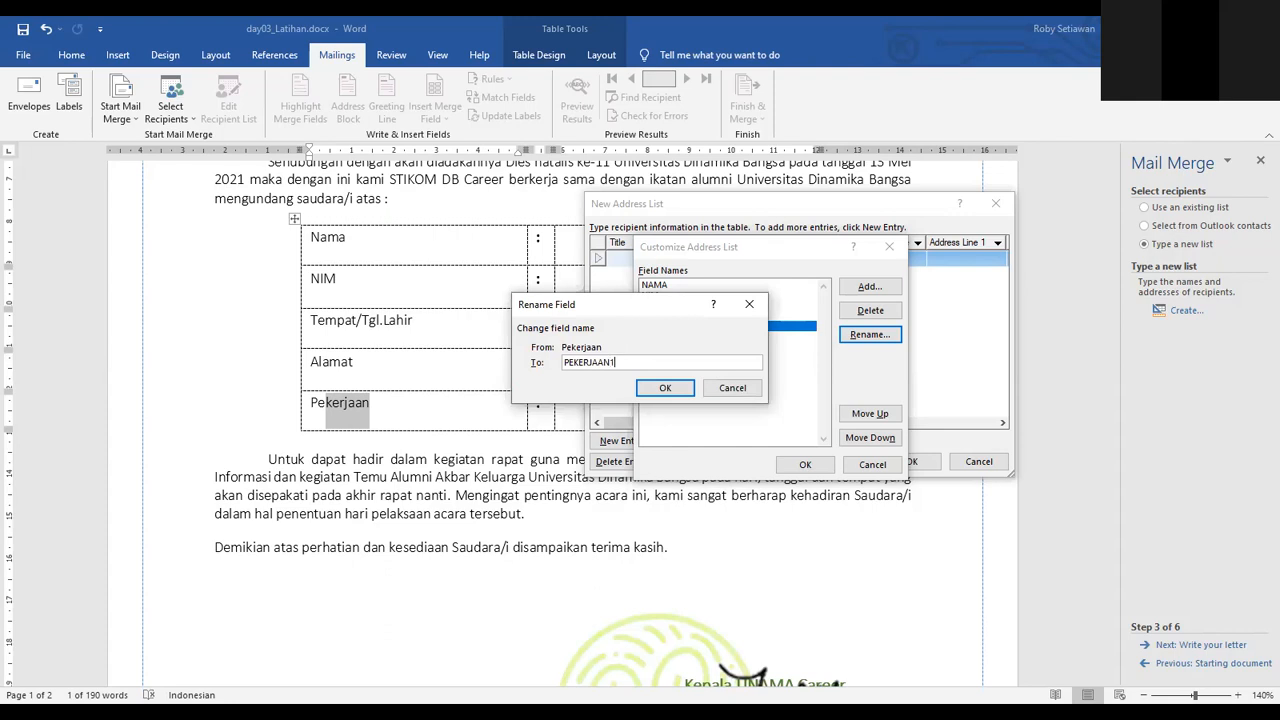
click(662, 388)
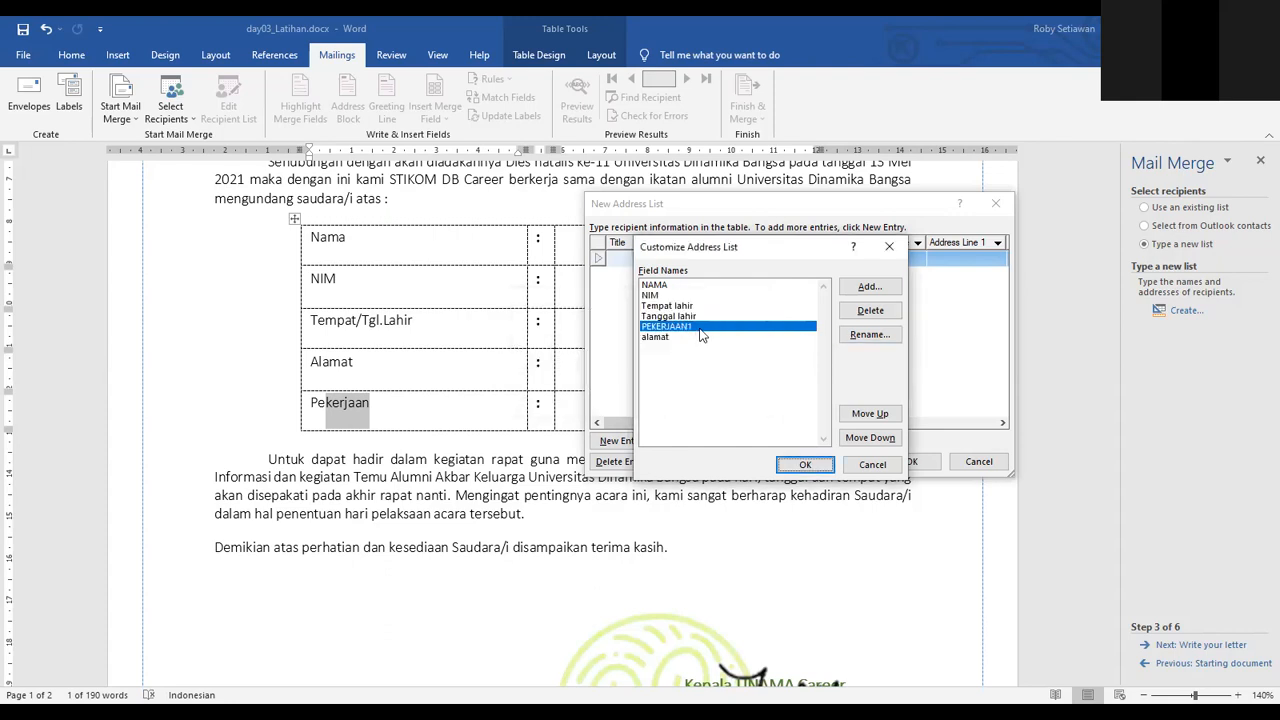
click(871, 438)
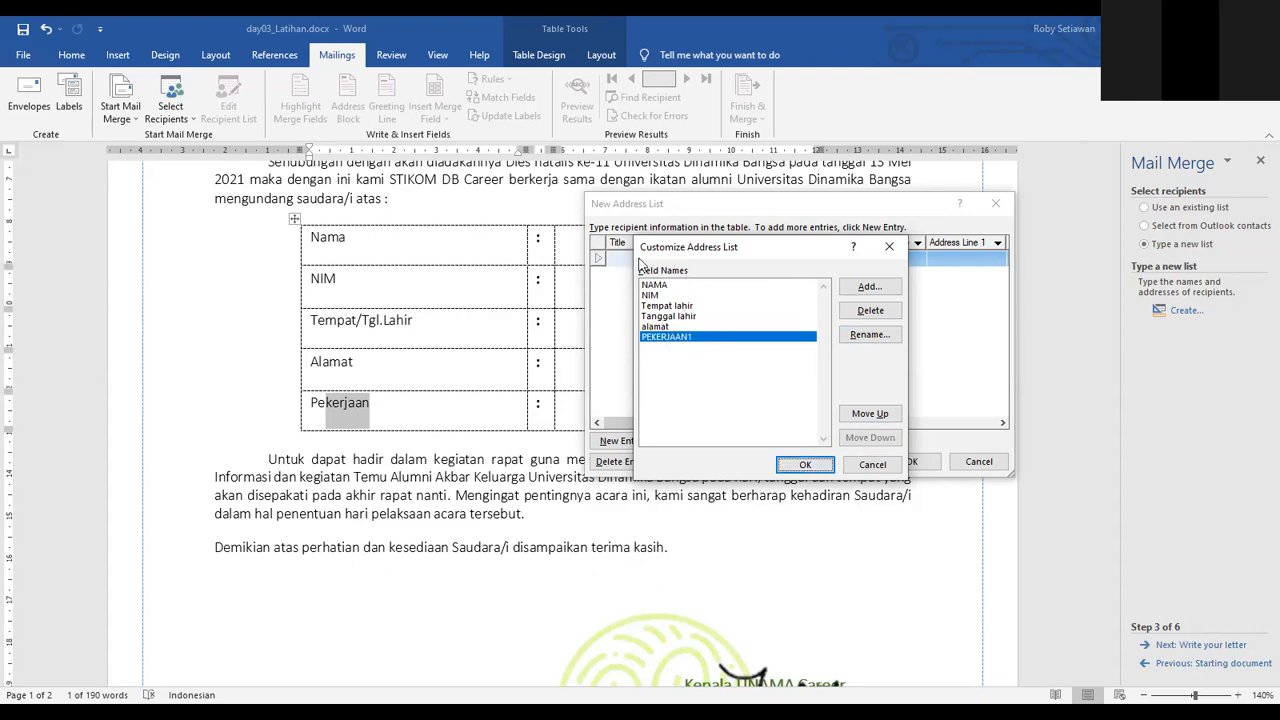
Accept the custom fields, create a new address list, move it aside and open Customize Columns.
click(817, 470)
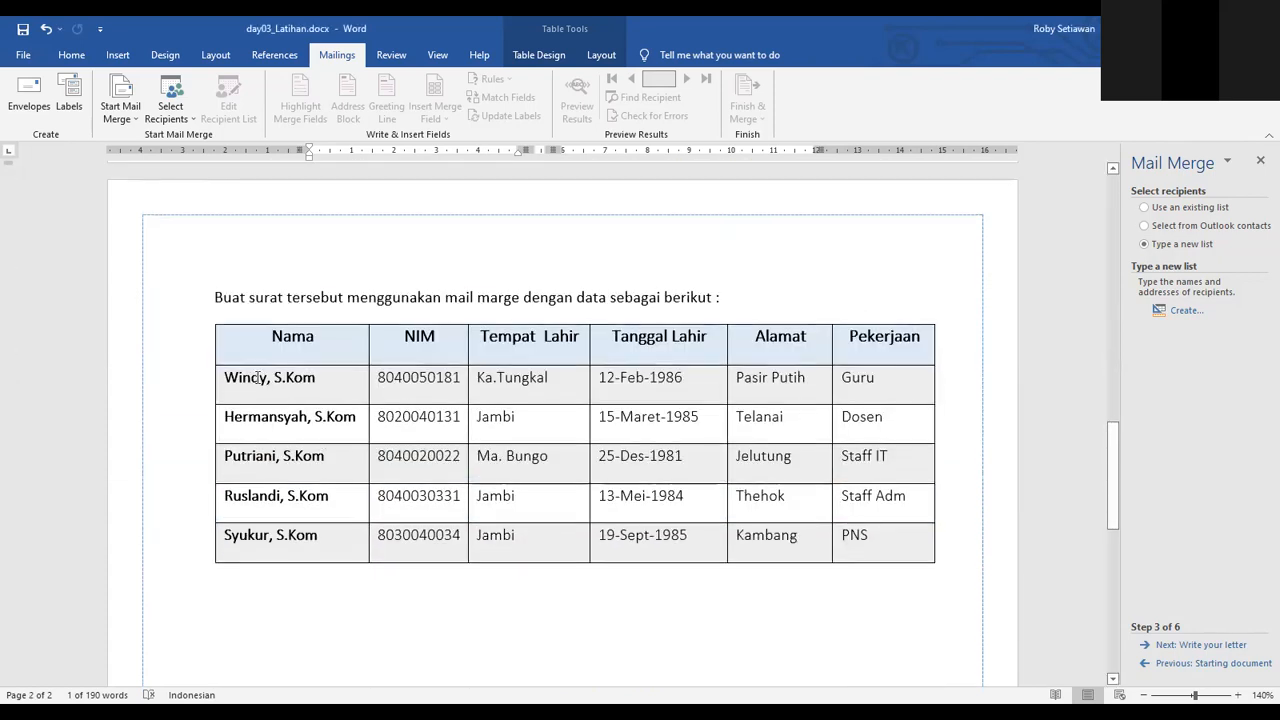
click(1185, 311)
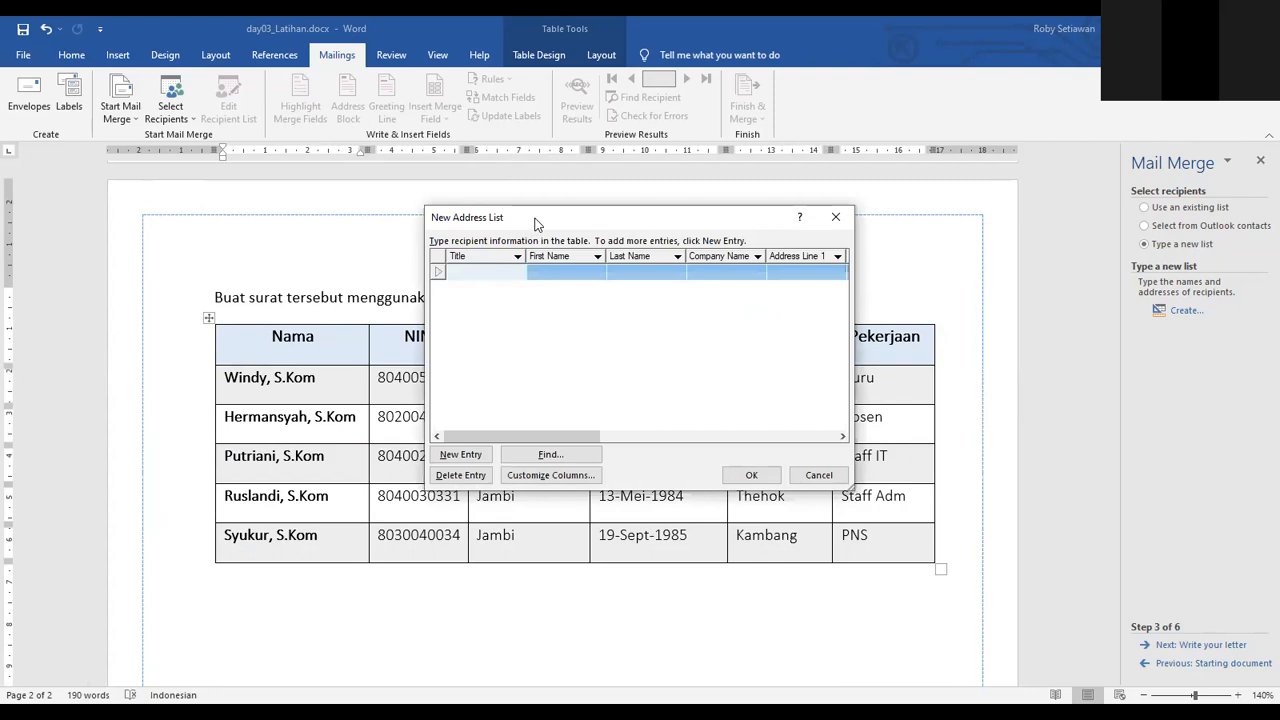
drag(535, 222, 802, 277)
click(803, 531)
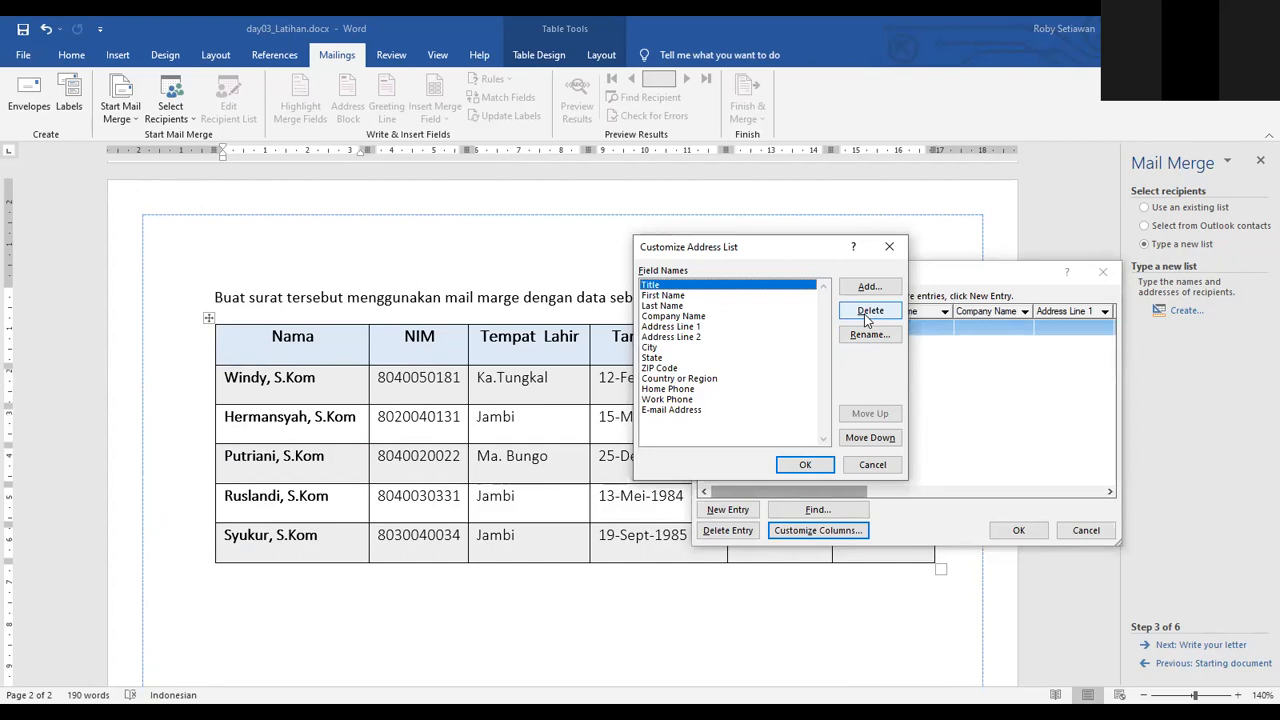
Delete the default Title field and add the fields Nama and nim.
click(866, 316)
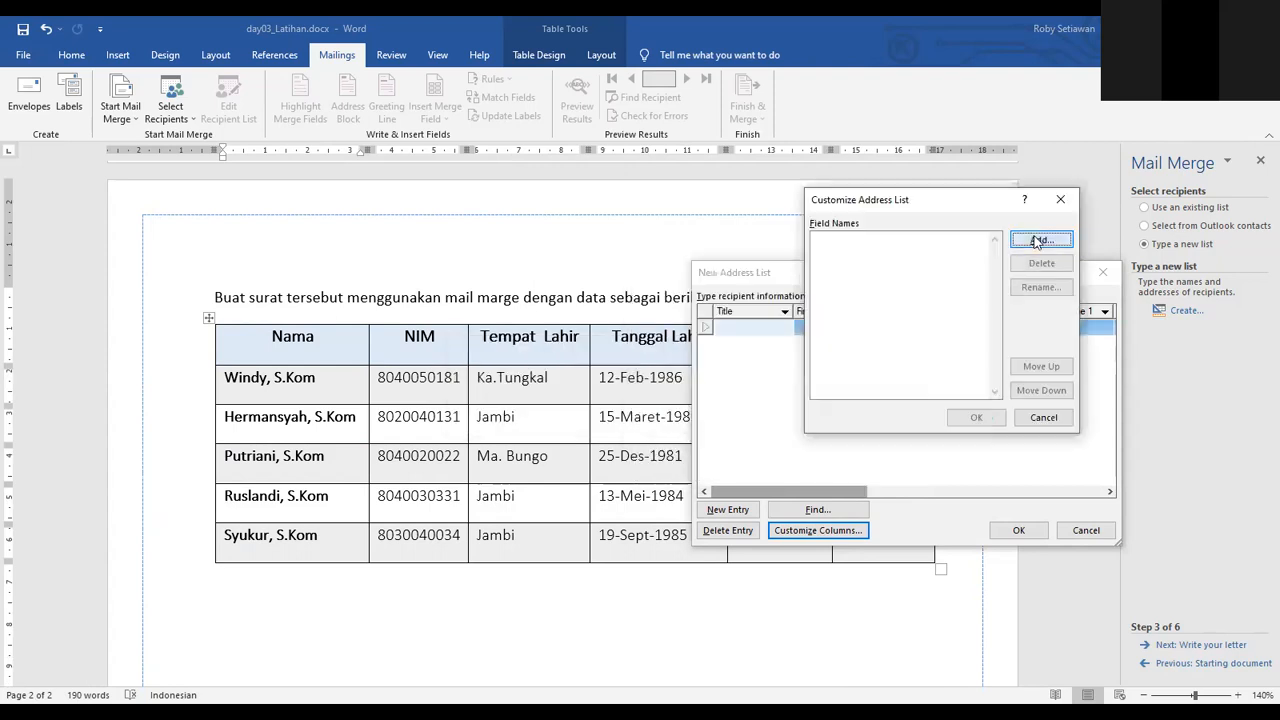
click(1036, 241)
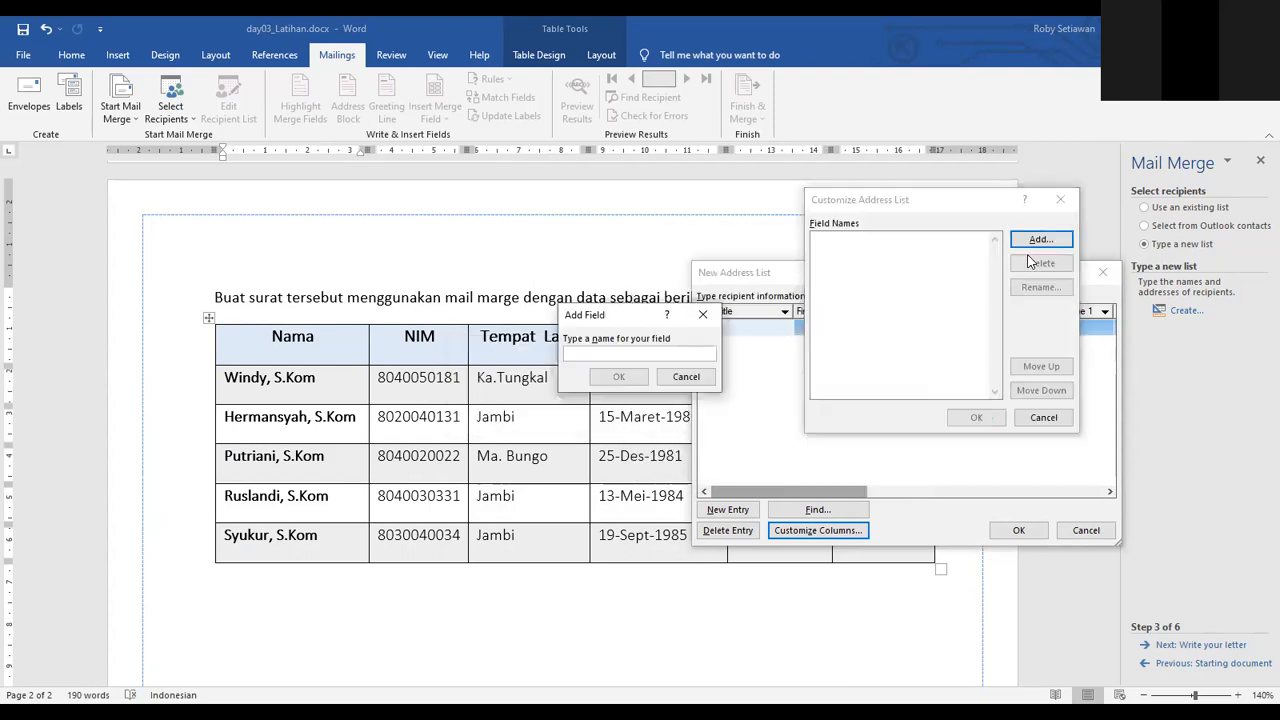
text(NAmae)
key(BackSpace)
key(BackSpace)
key(BackSpace)
key(BackSpace)
text(ama)
key(Return)
click(1038, 240)
text(nim)
key(Return)
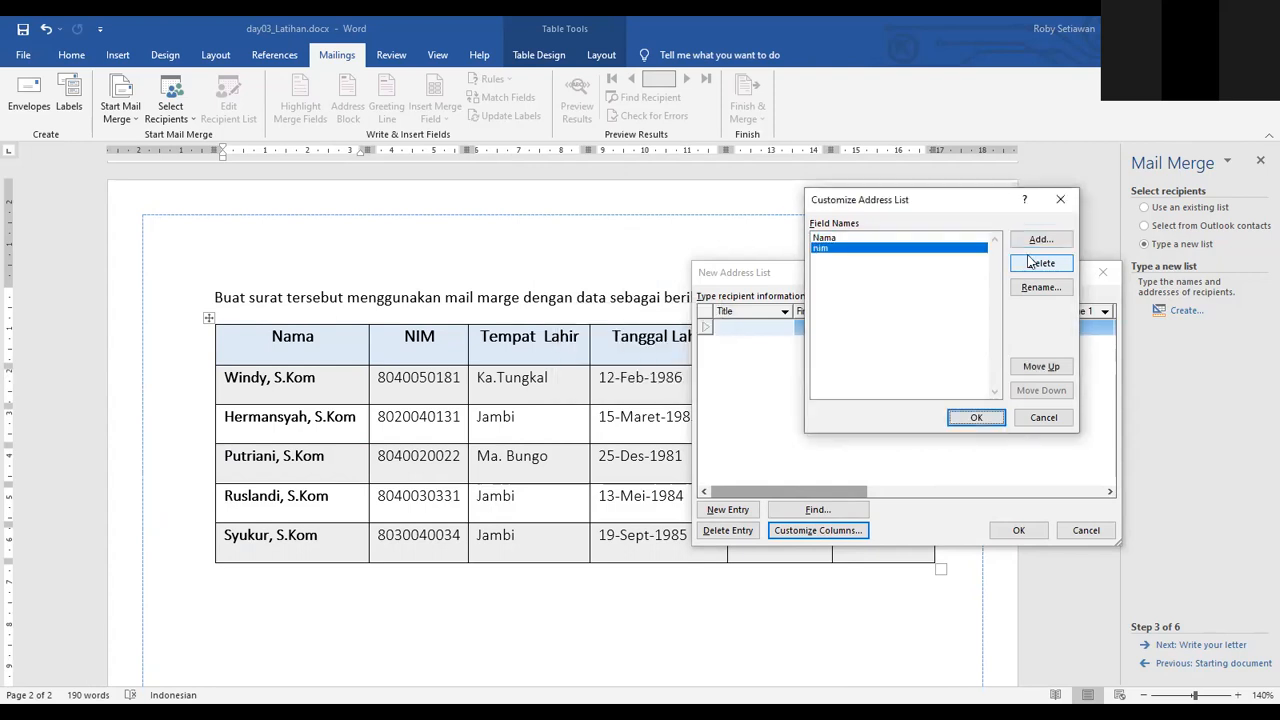
Add the fields tempat lahir, tanggal lahir and alamat.
key(alt+a)
text(tem)
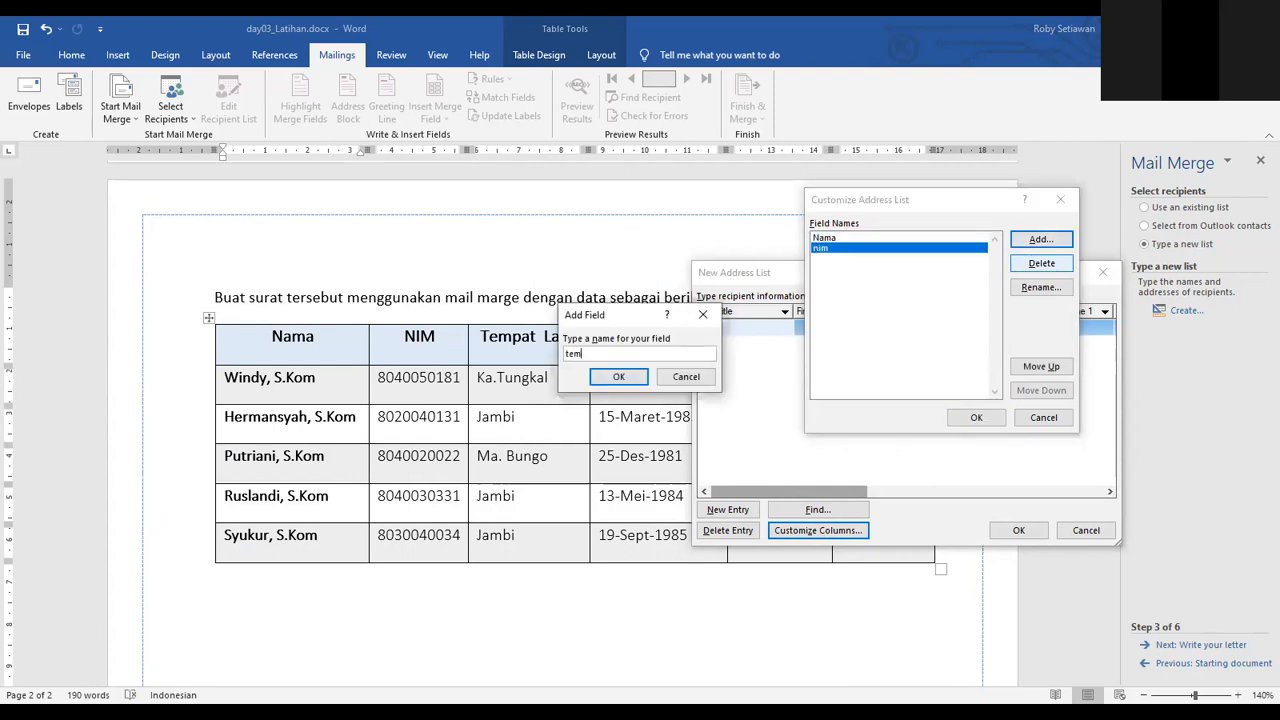
text(pat lahir)
key(Return)
text(tanggal lahir)
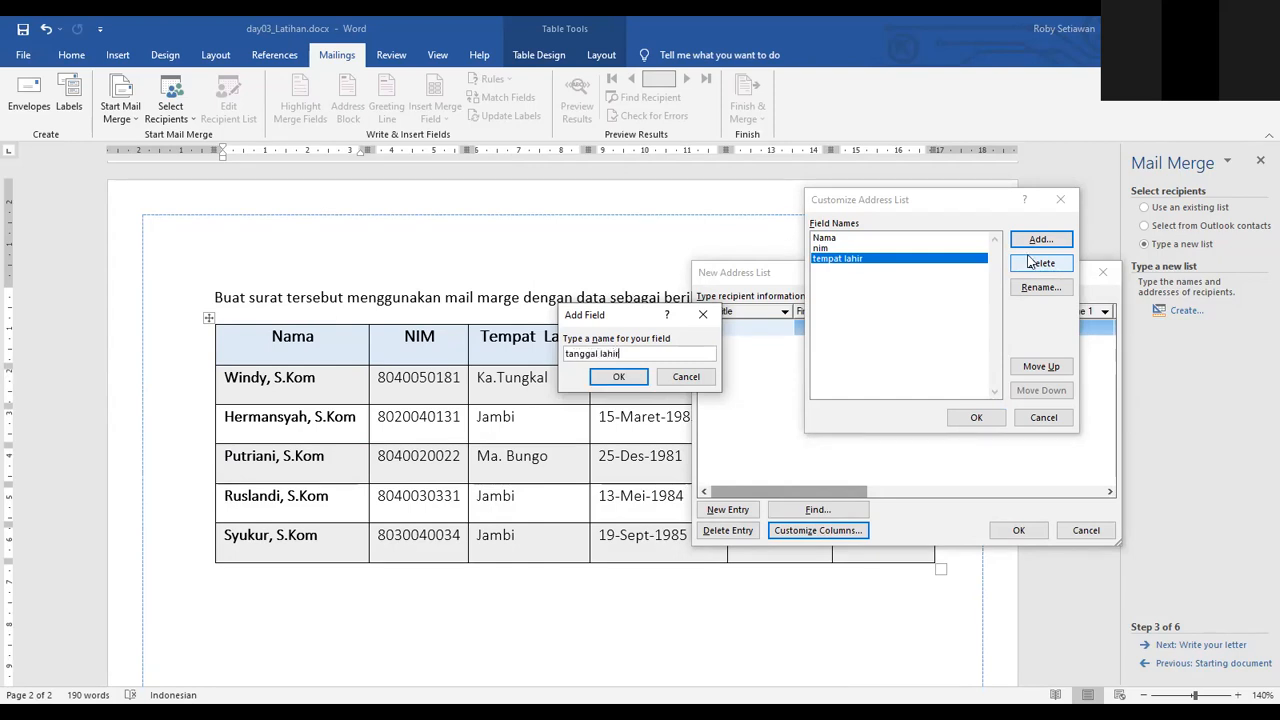
key(Return)
key(alt+a)
text(p)
key(BackSpace)
text(alamat)
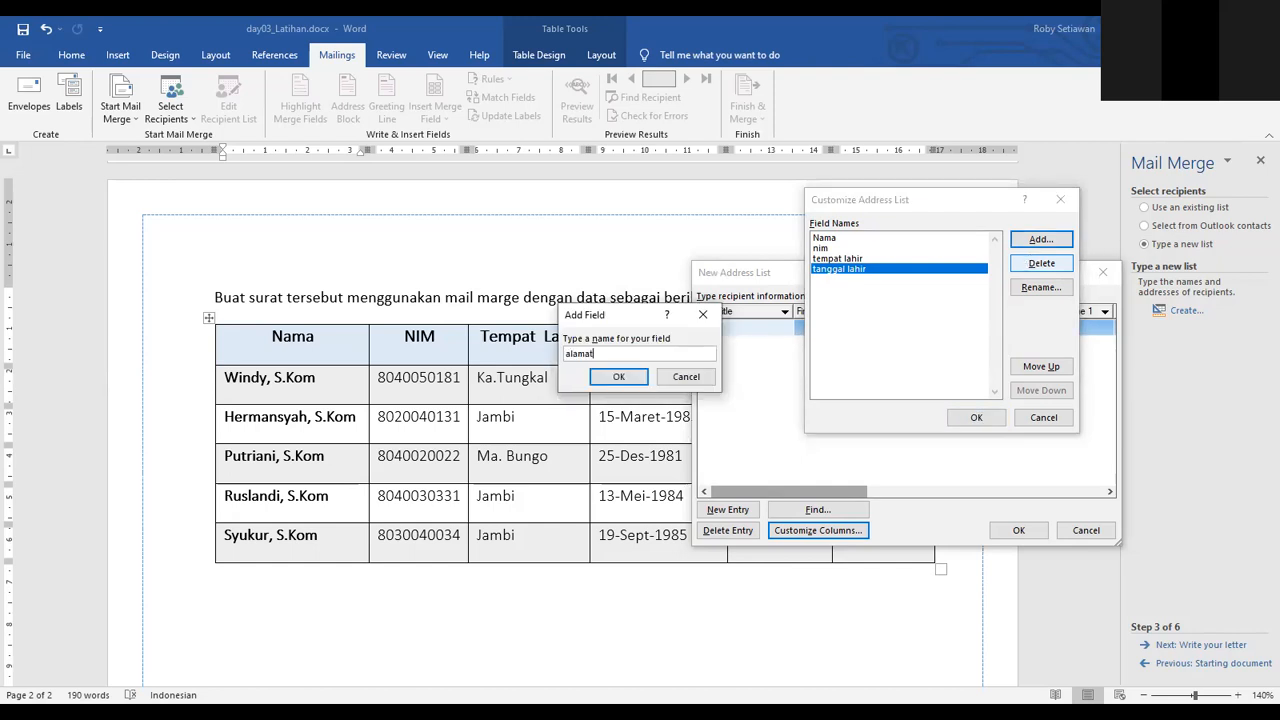
key(Return)
Add the pekerjaan field and accept the new field set.
key(alt+a)
text(pekej)
text(er)
key(BackSpace)
key(BackSpace)
key(BackSpace)
text(rj)
key(BackSpace)
text(jaan)
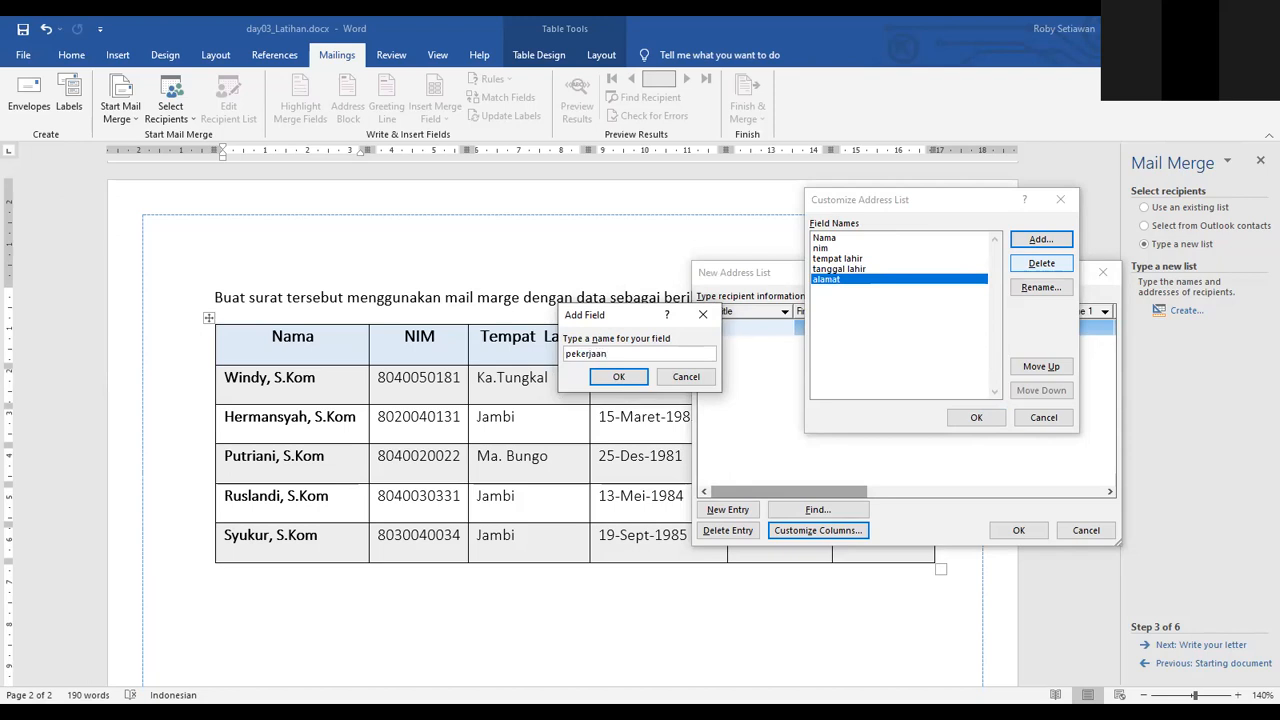
key(Return)
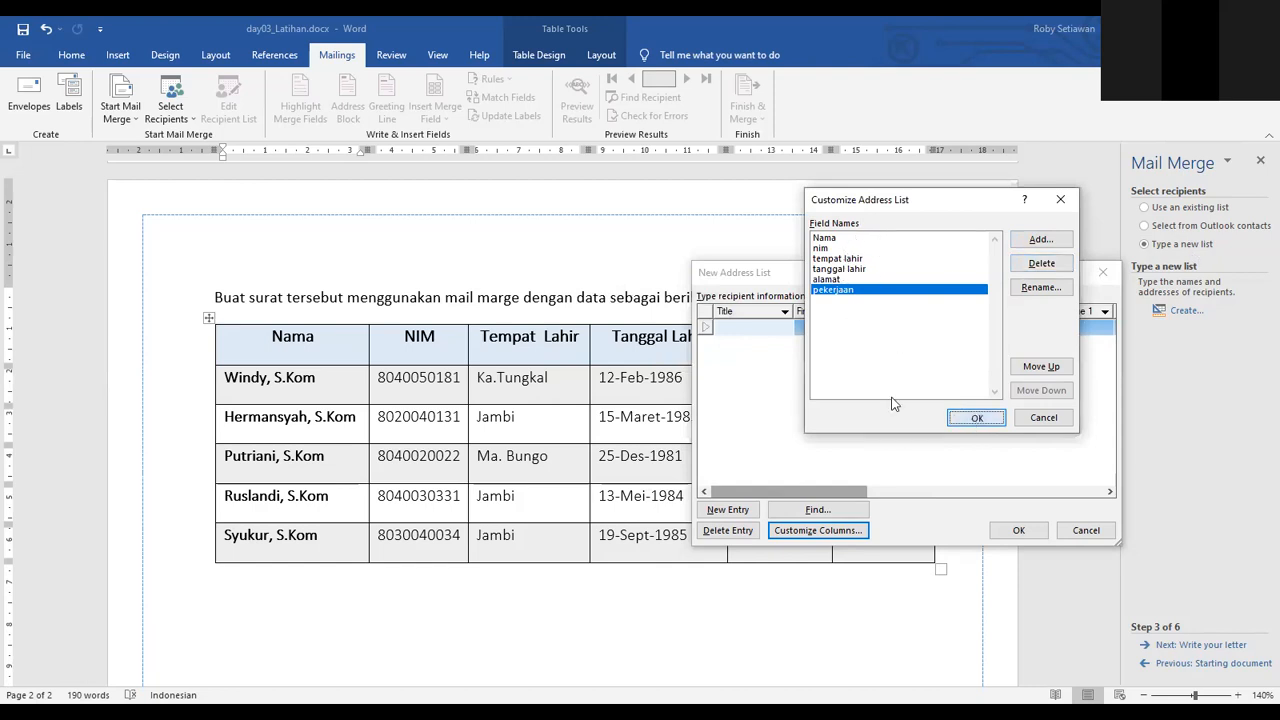
key(Return)
Enter the first guest's name, nim and birthplace jambi, correcting the misspelled birthplace.
text(windy)
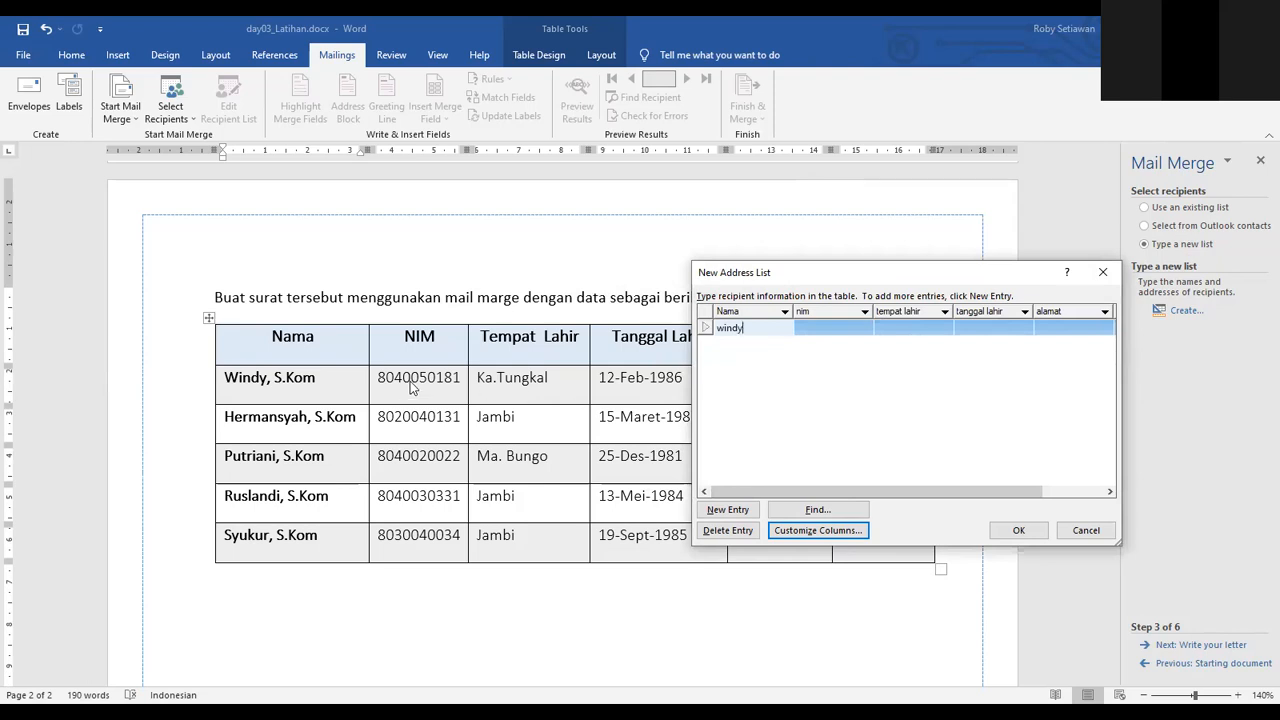
key(Tab)
text(01)
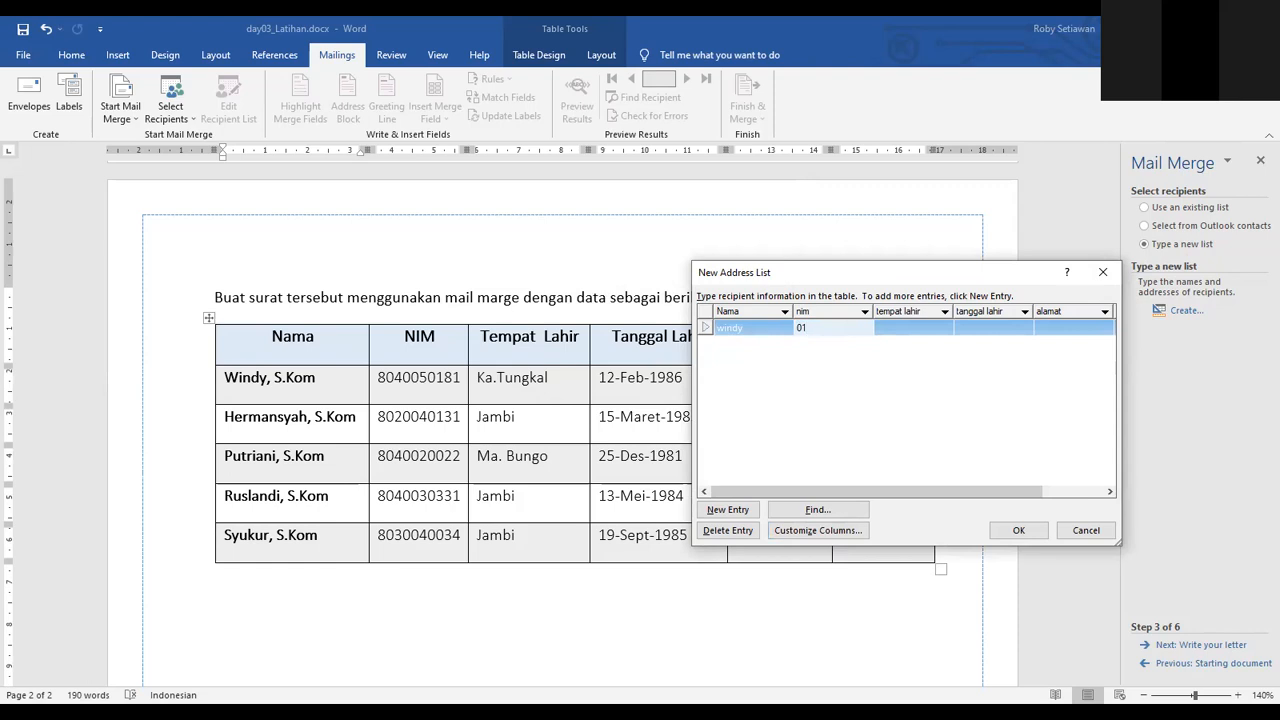
key(Tab)
text(jhamb)
key(BackSpace)
key(BackSpace)
key(BackSpace)
key(BackSpace)
key(BackSpace)
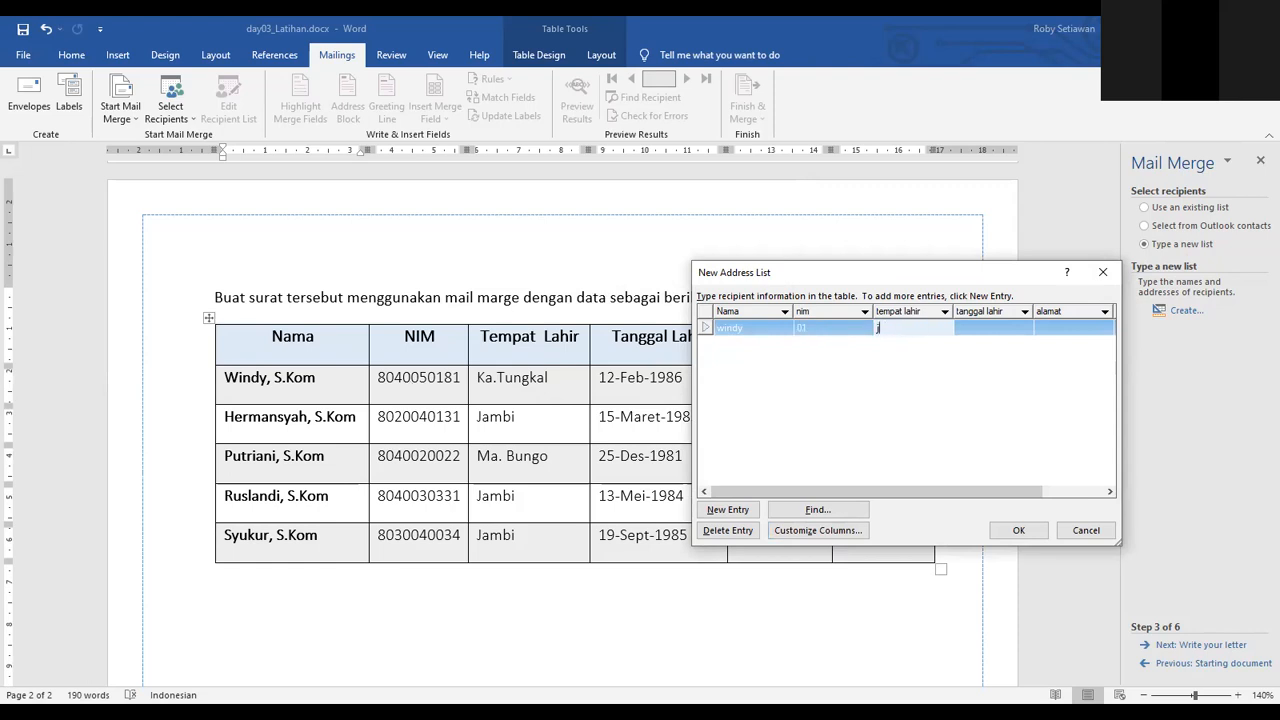
text(jambi)
key(Tab)
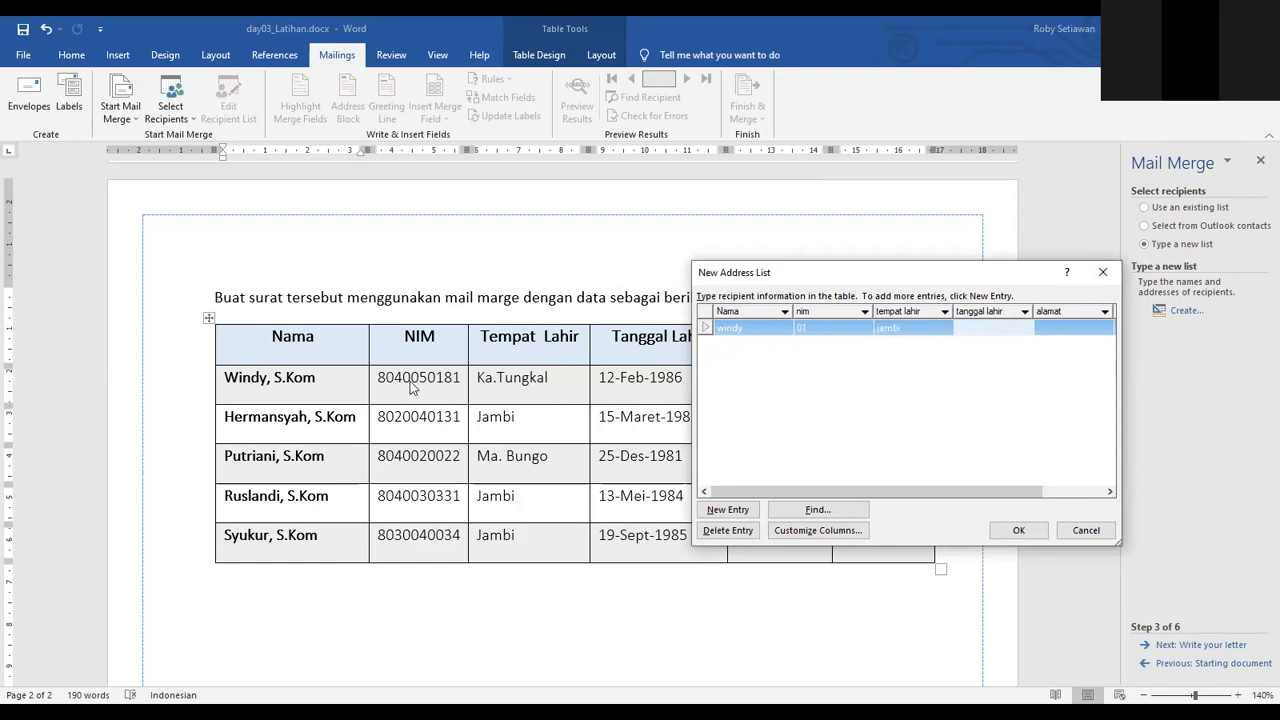
Add birth date 19-01-2013, an address and job guru, then start a new entry.
text(19-01-2013)
key(Tab)
text(kasang)
key(Tab)
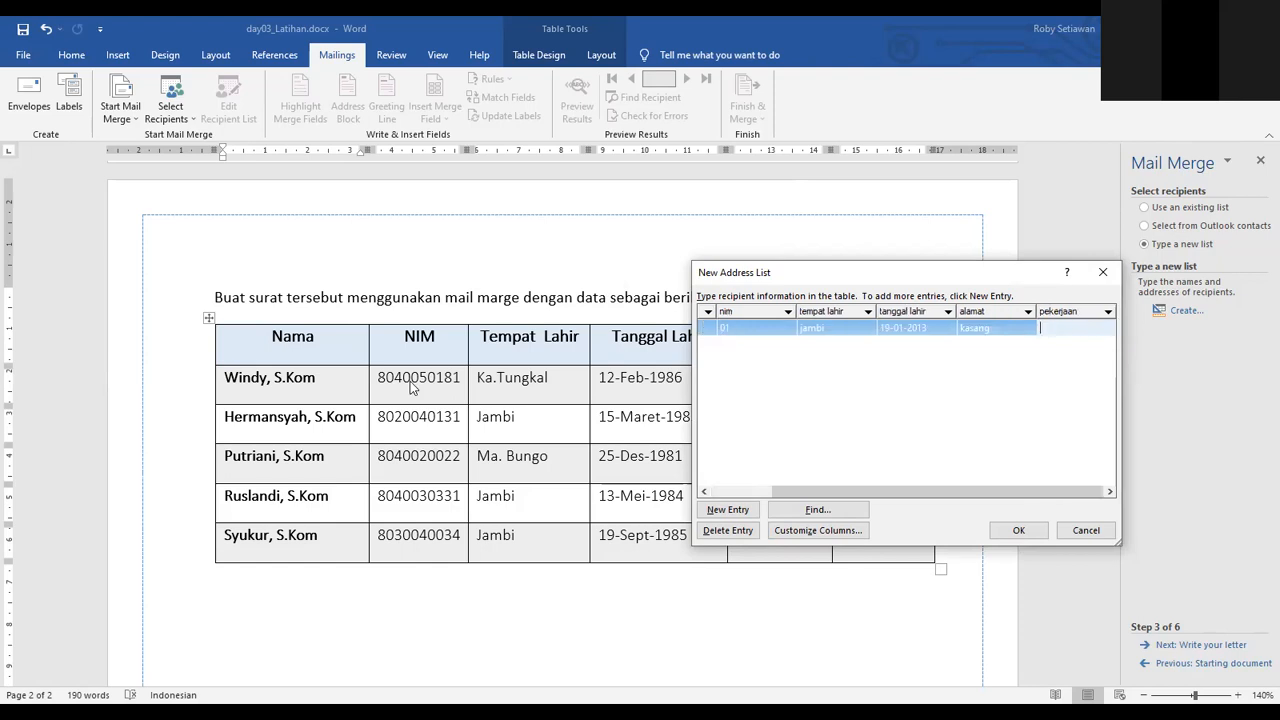
text(guru)
key(Tab)
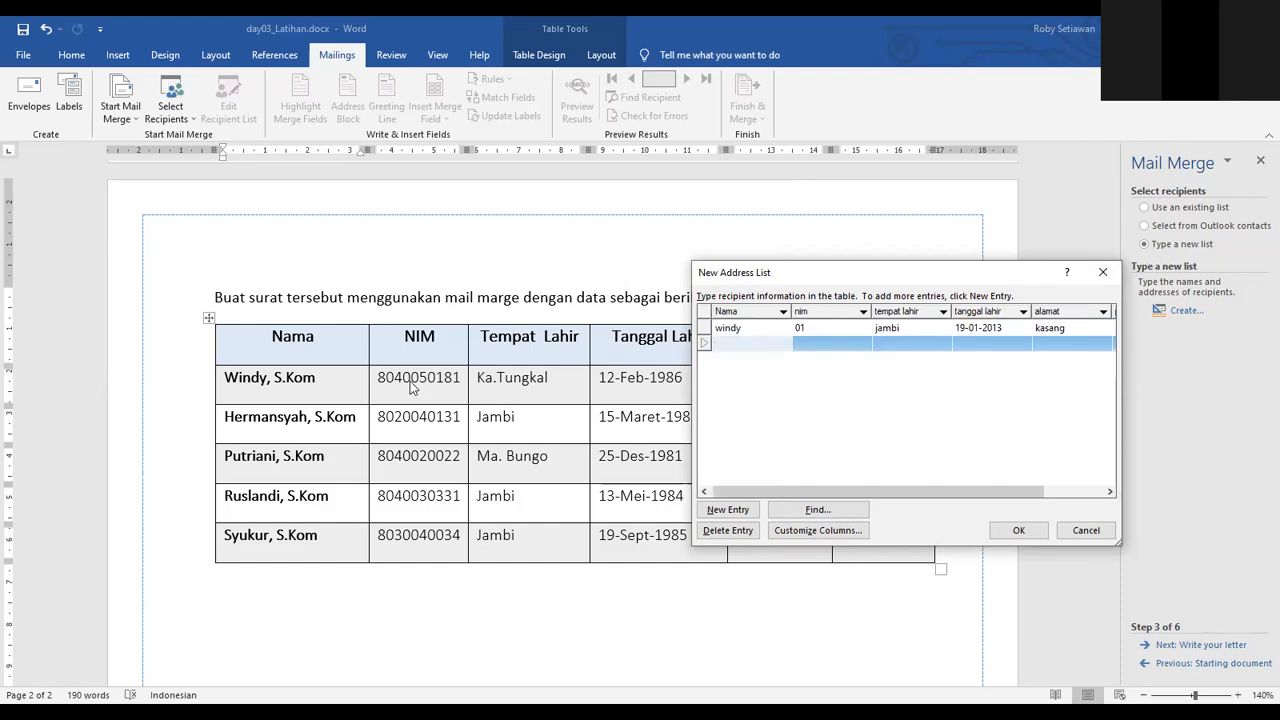
click(727, 509)
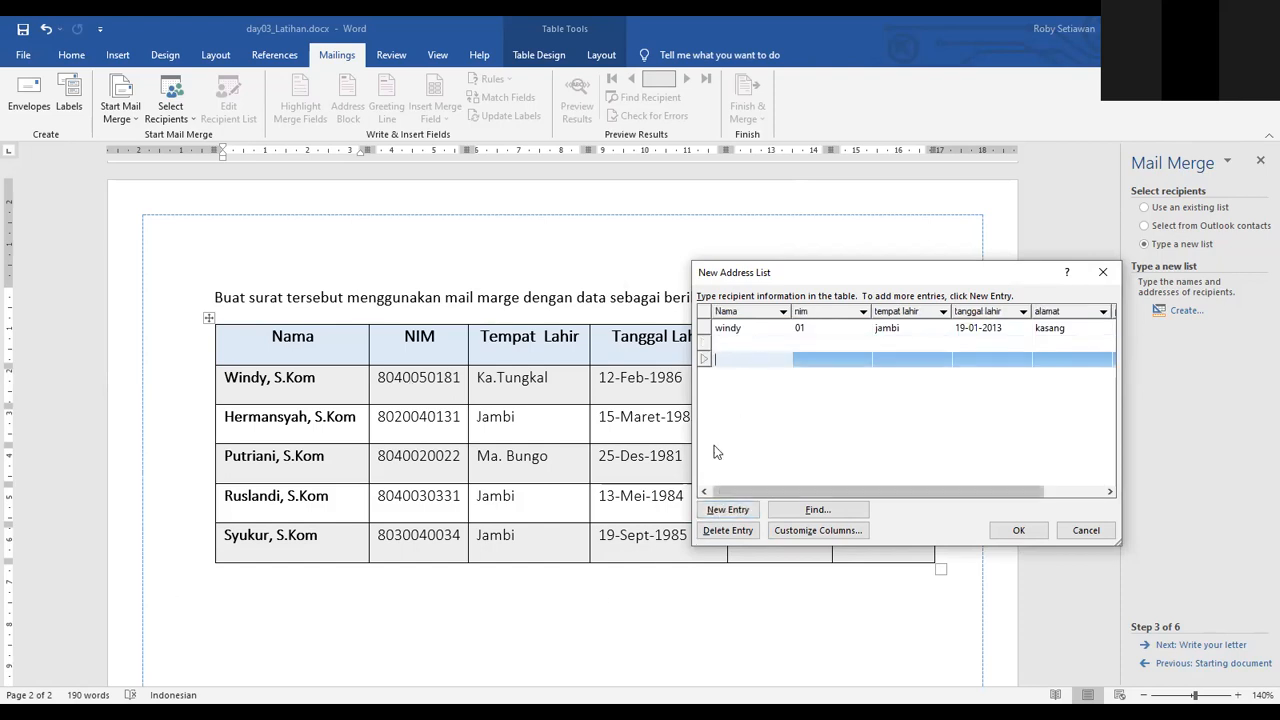
click(731, 341)
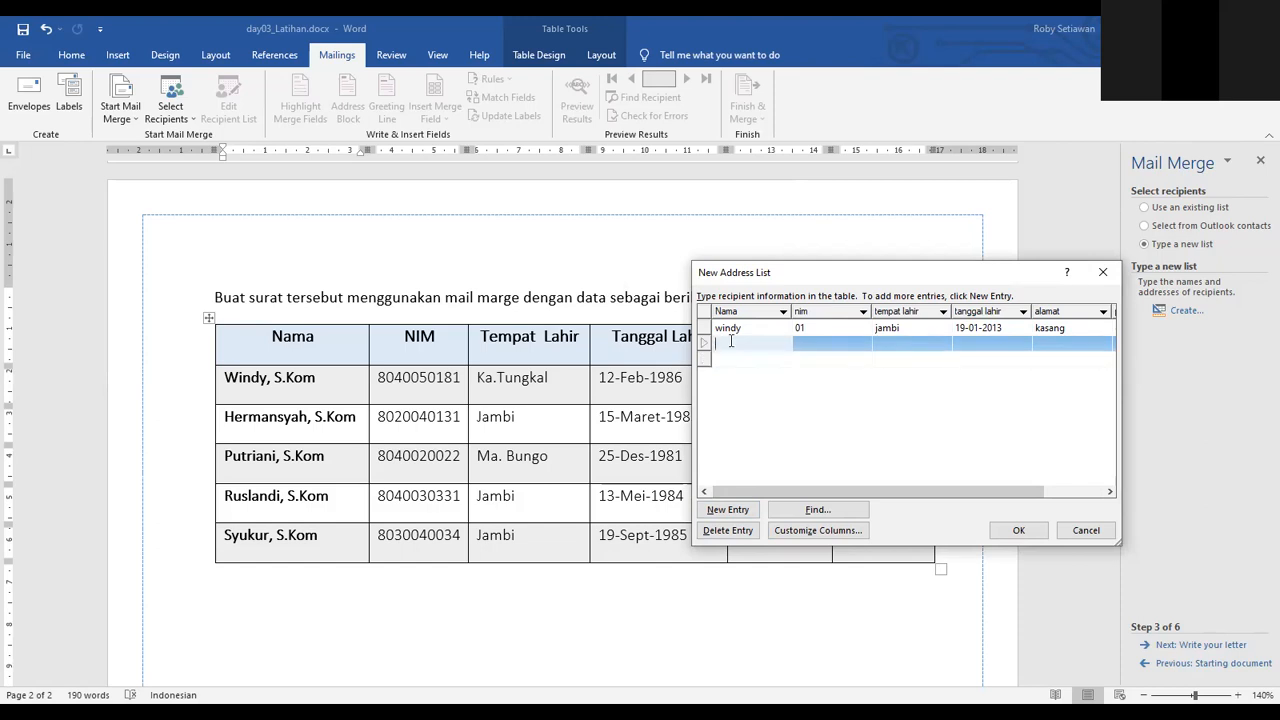
text(herman)
key(Tab)
text(02)
key(Tab)
text(jambi)
key(Tab)
text(20-01-2013)
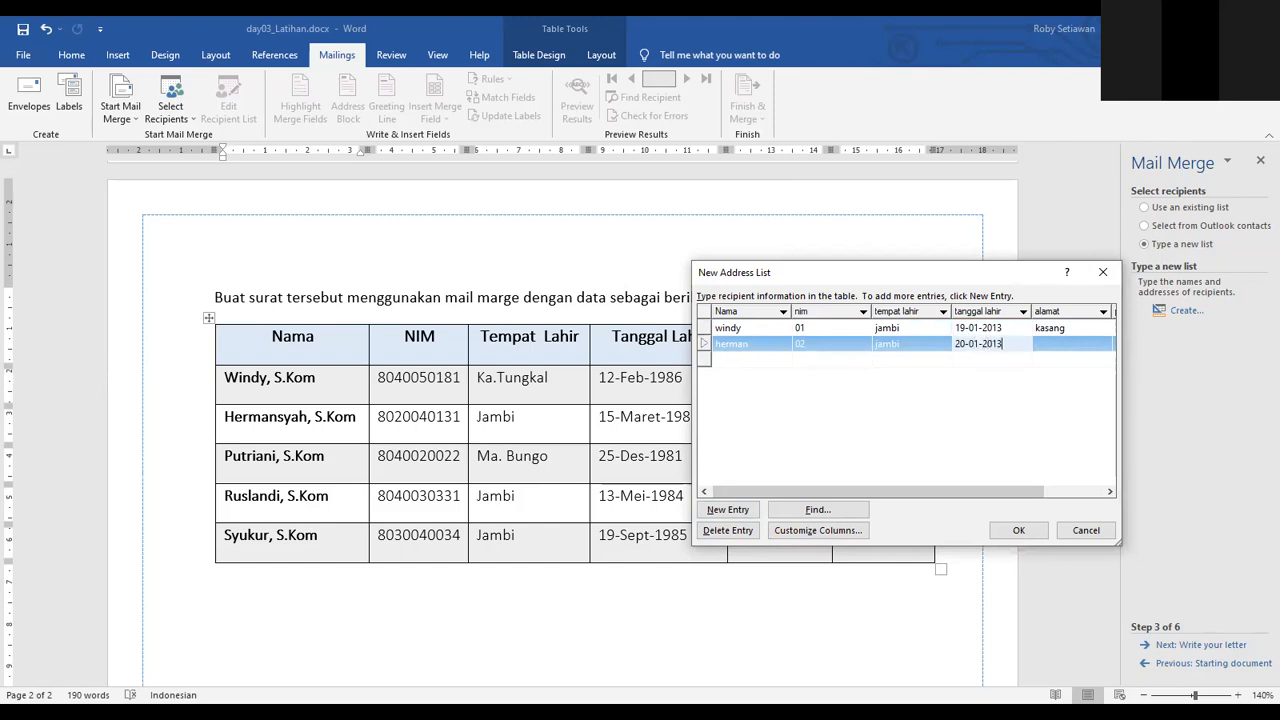
key(Tab)
text(k)
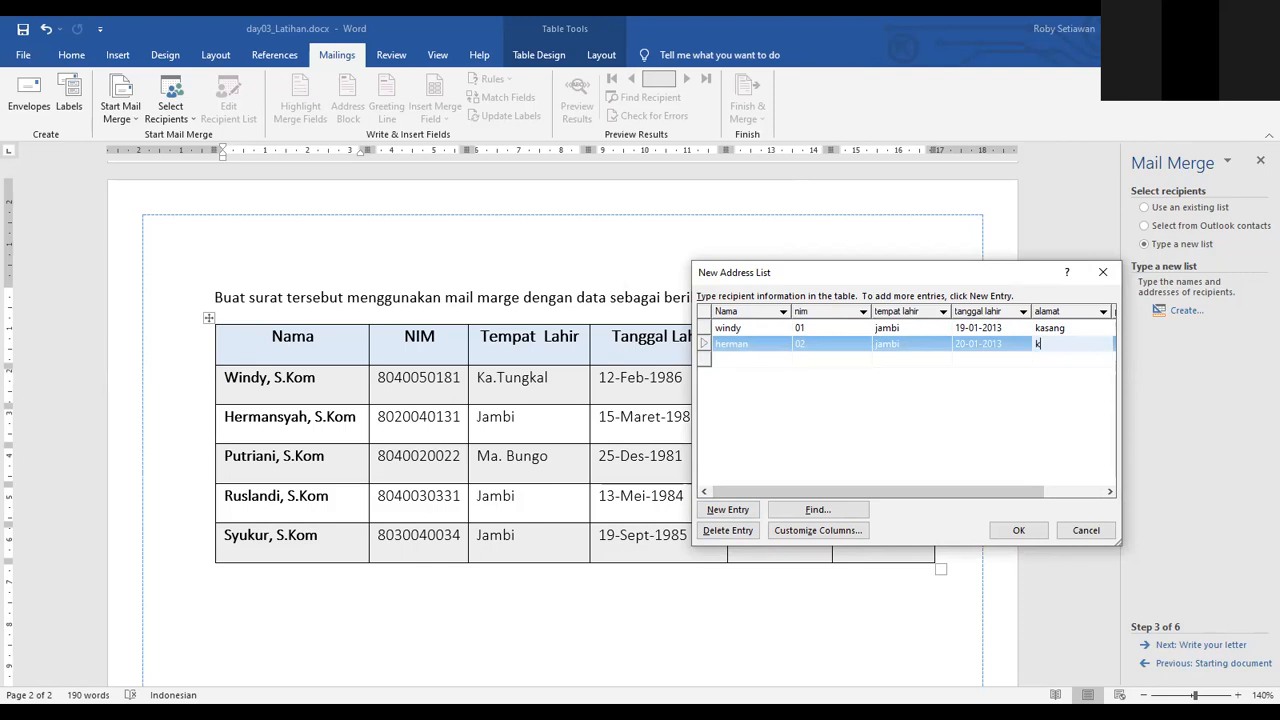
text(otabaru)
key(Tab)
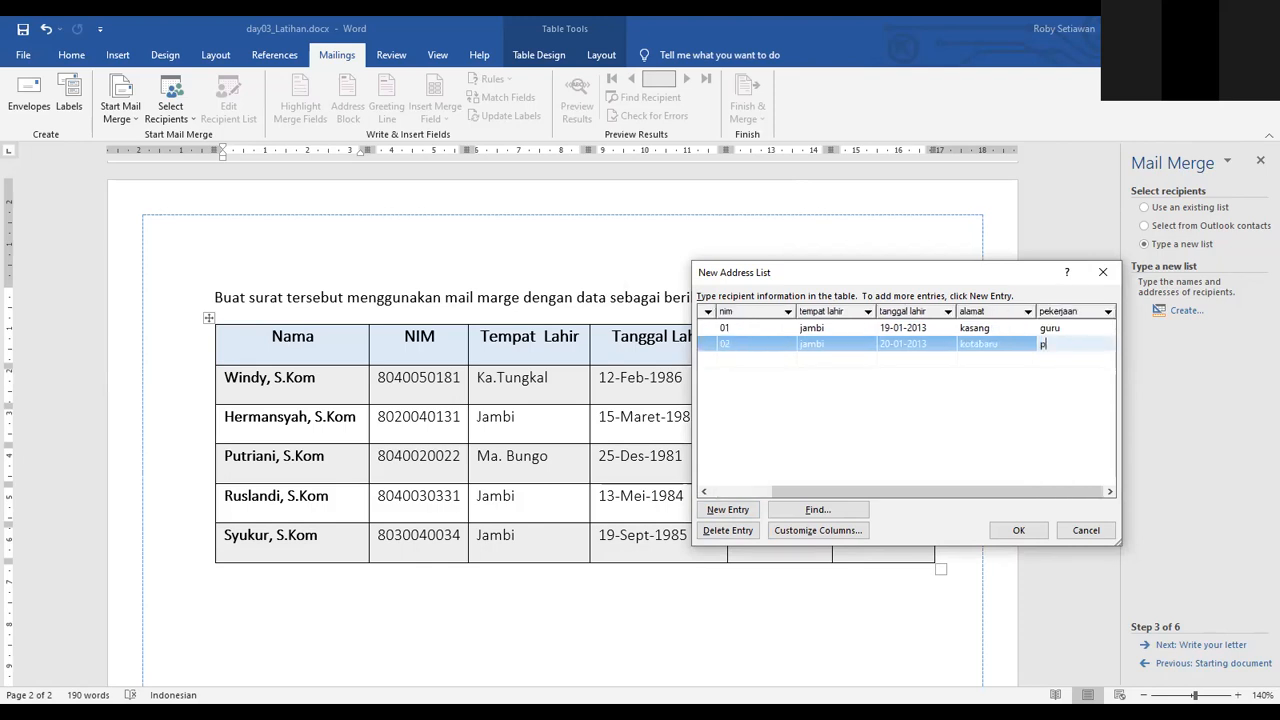
key(Tab)
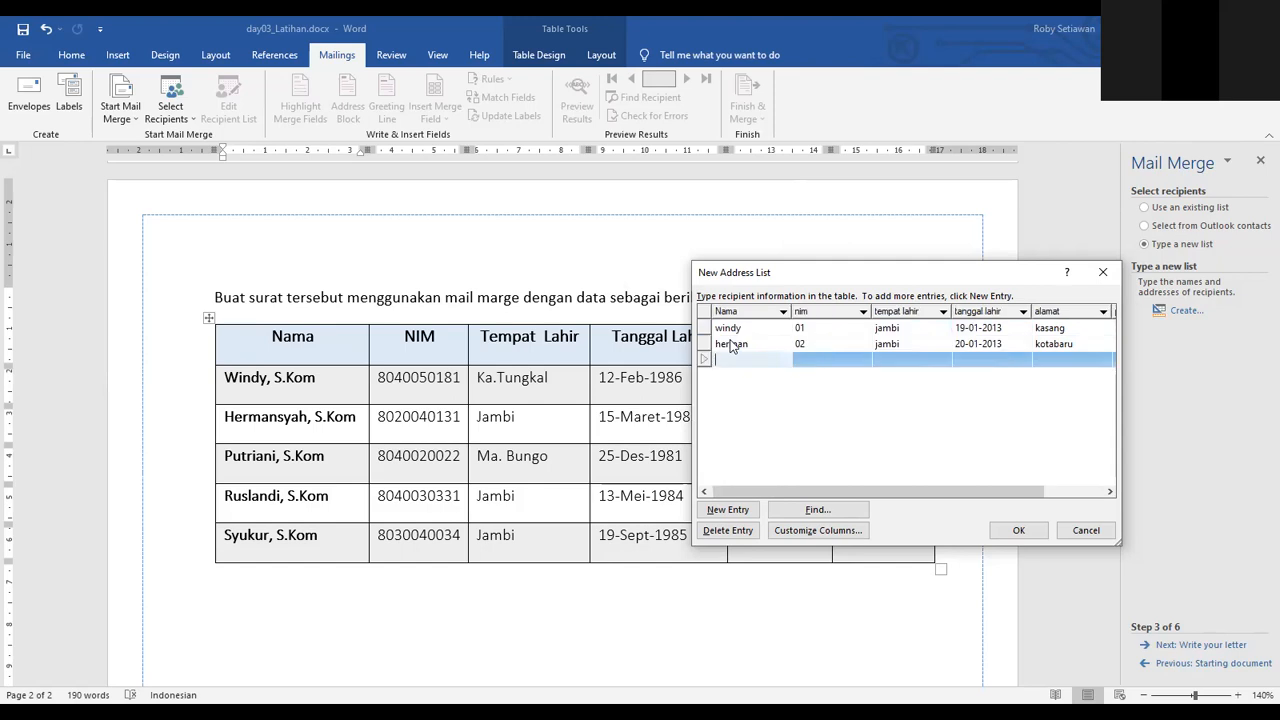
Start the third entry with the guest's name, nim and birthplace jakarta.
text(putriani)
key(Tab)
text(03)
key(Tab)
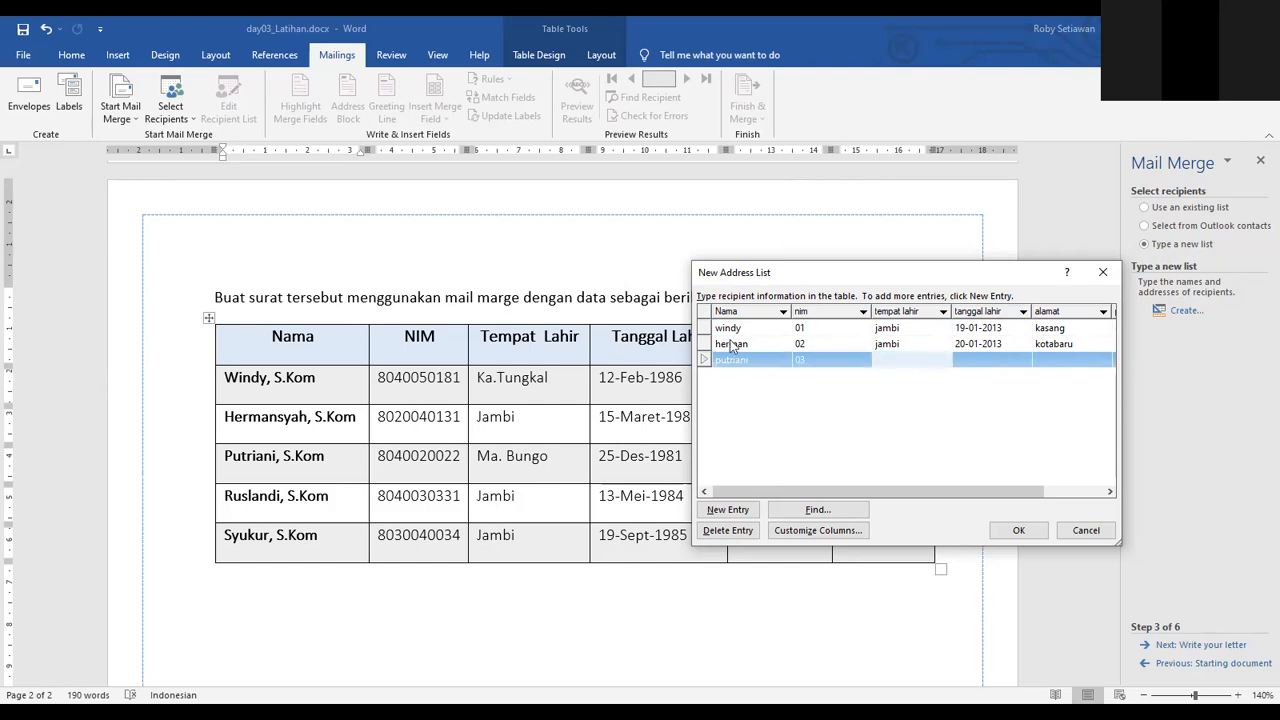
text(jakarta)
key(Tab)
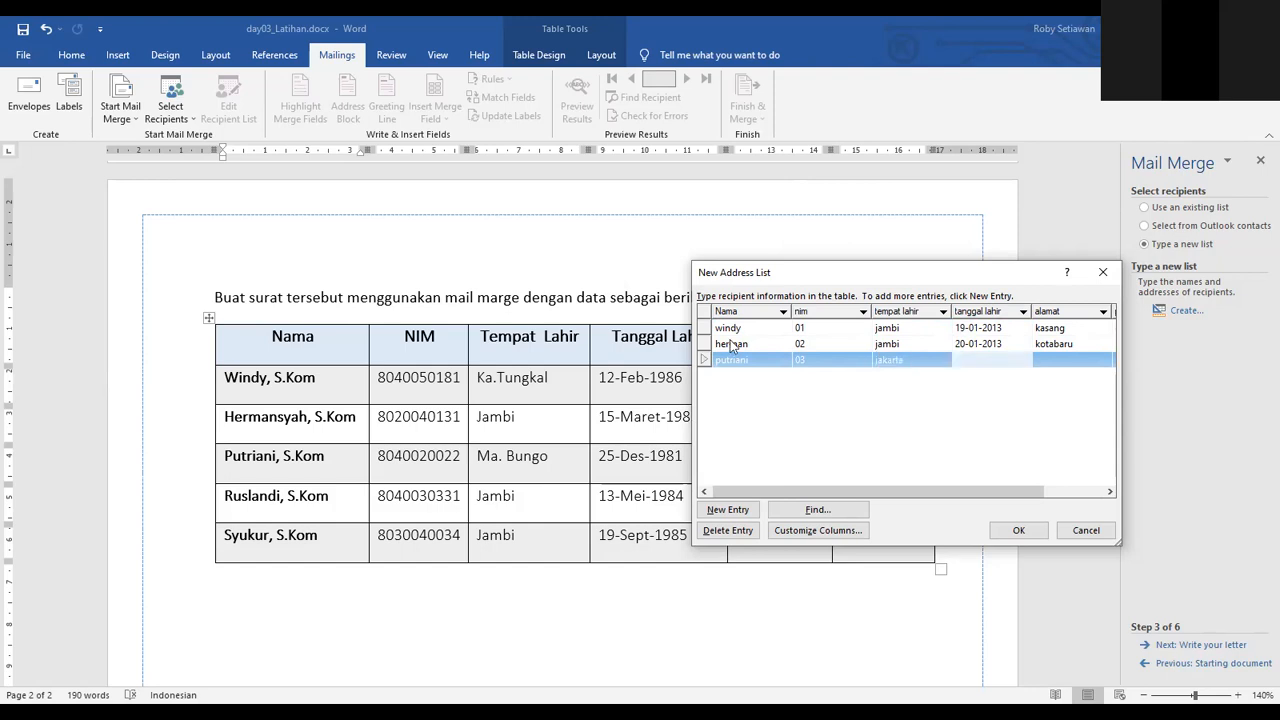
Give the third entry birth date 21-01-2013, an address and job karyawan swasta, then open Find Entry.
text(21-01)
text(-2)
text(0)
text(-2013)
key(Tab)
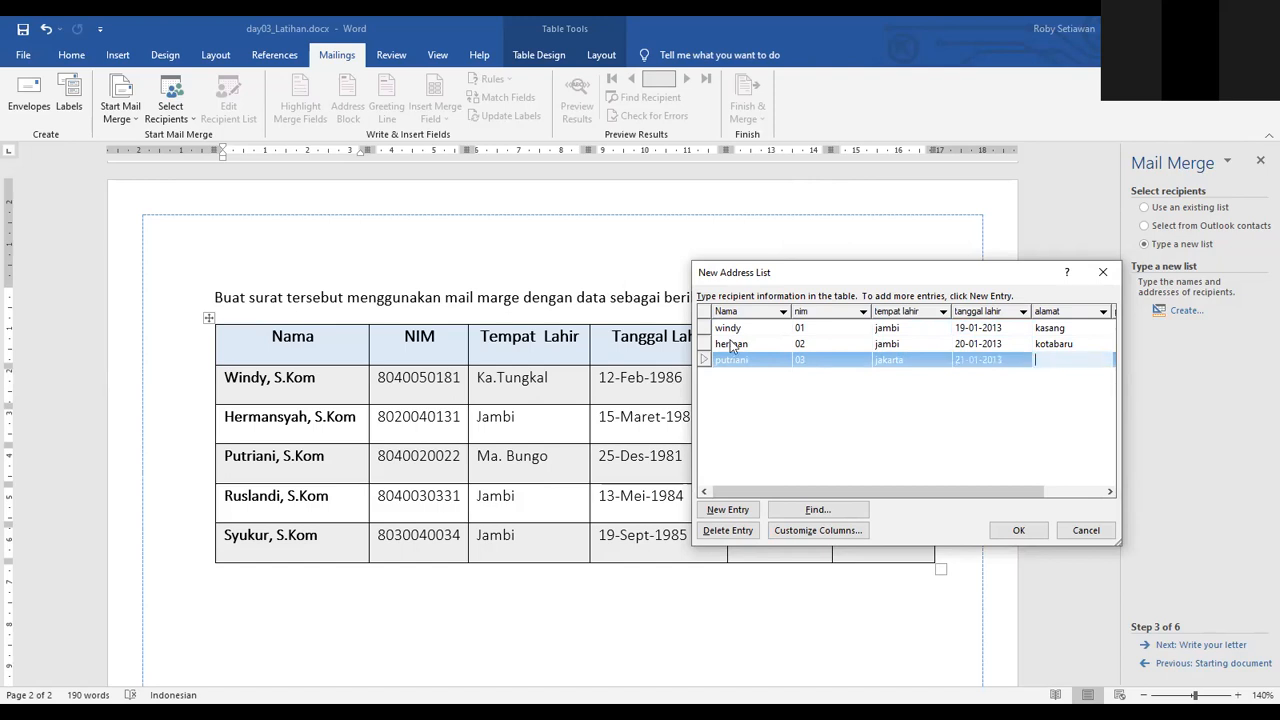
text(tehok)
key(Tab)
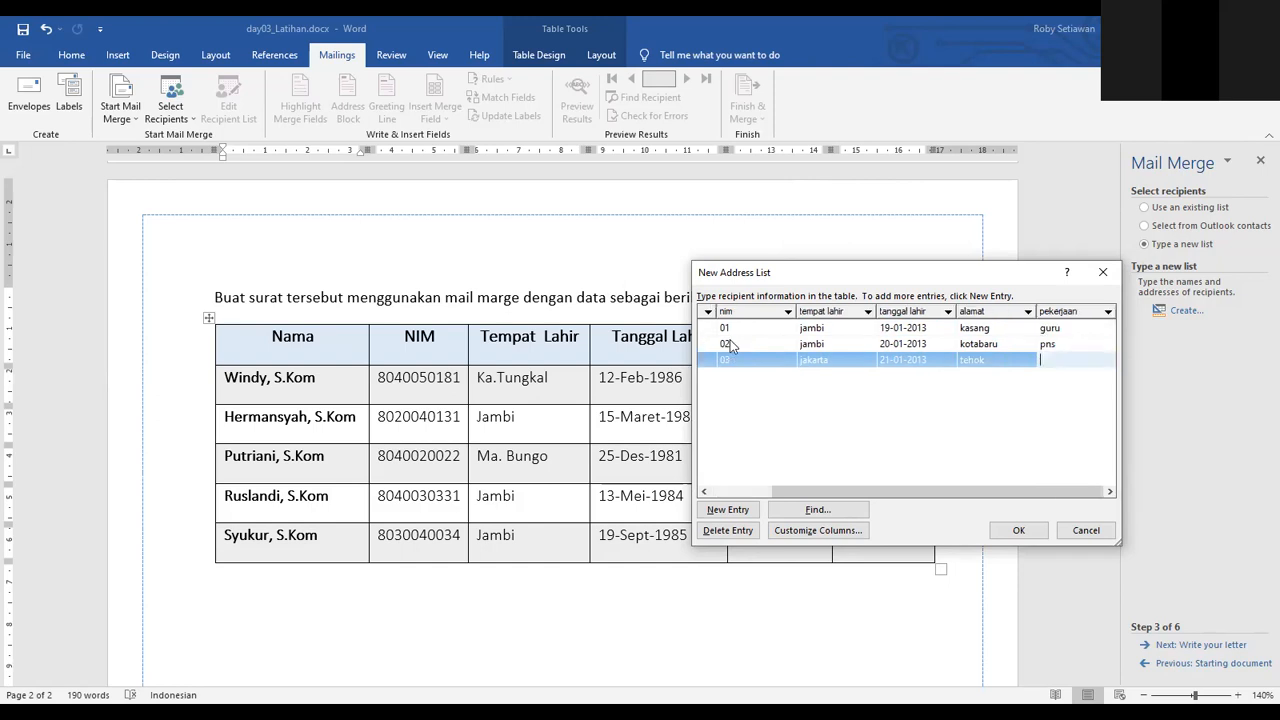
text(karyawan sa)
key(BackSpace)
text(wasta)
key(Tab)
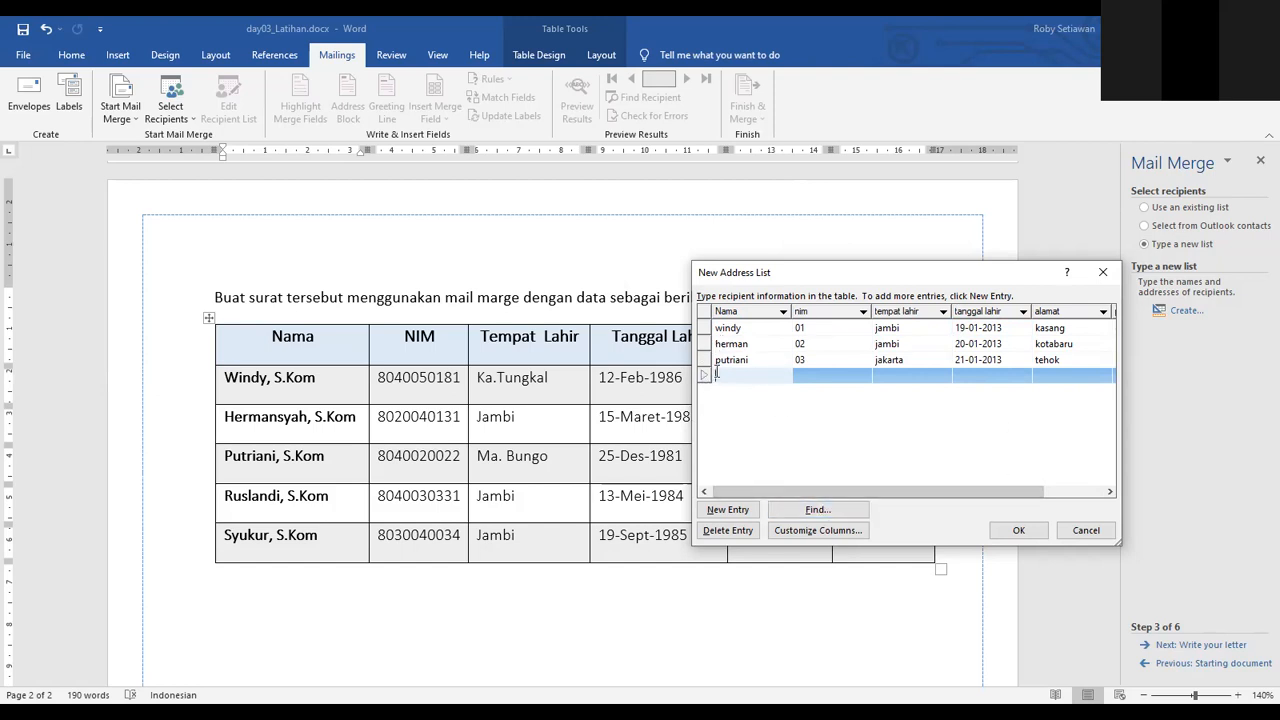
click(813, 509)
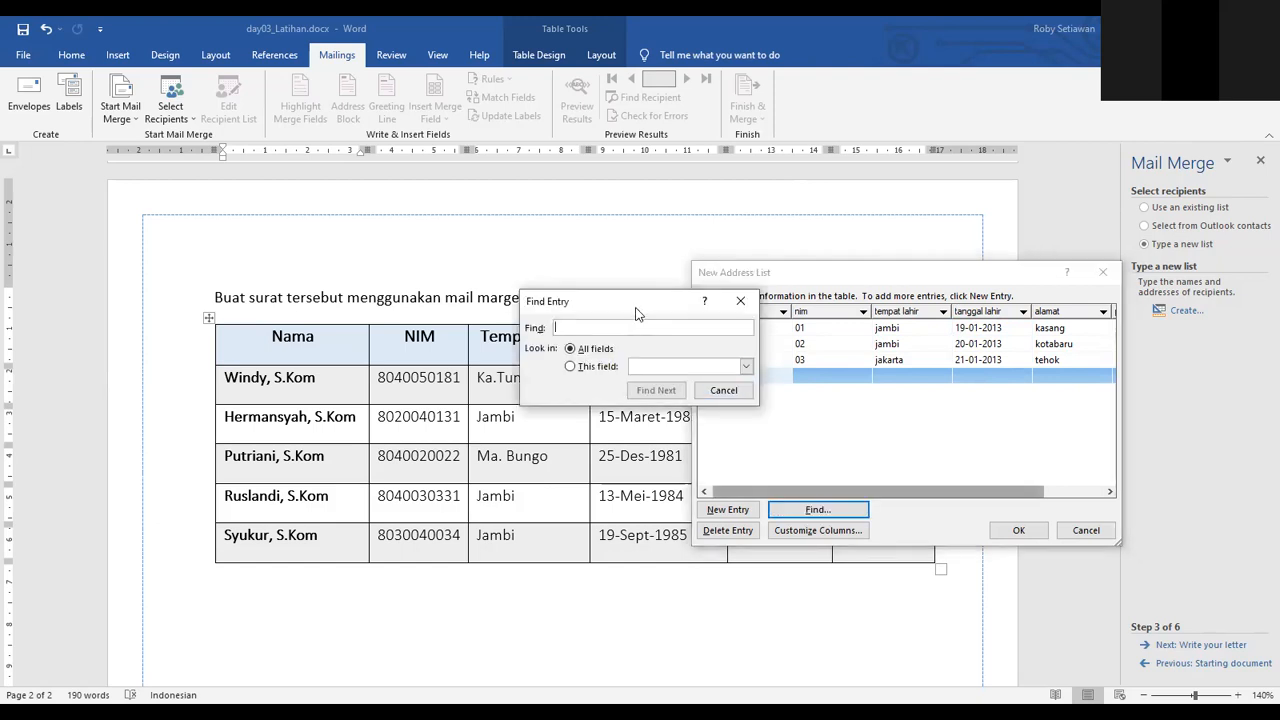
drag(636, 298, 536, 280)
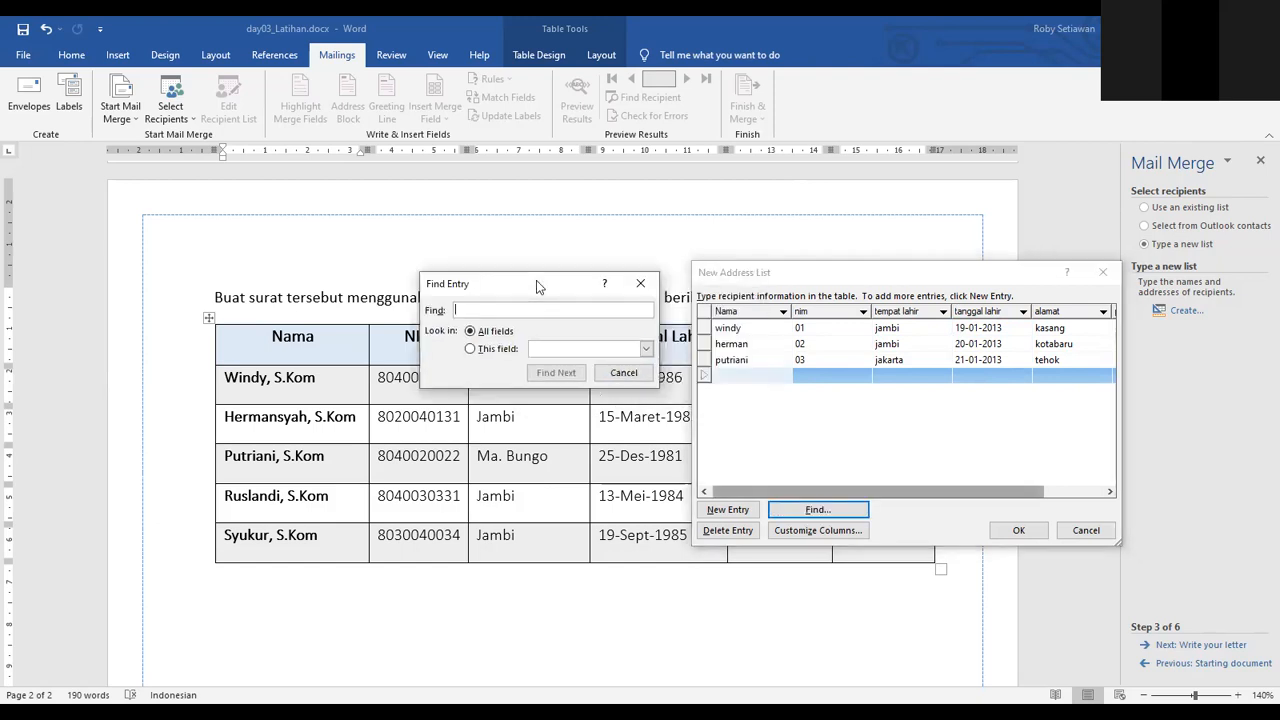
click(488, 354)
click(640, 352)
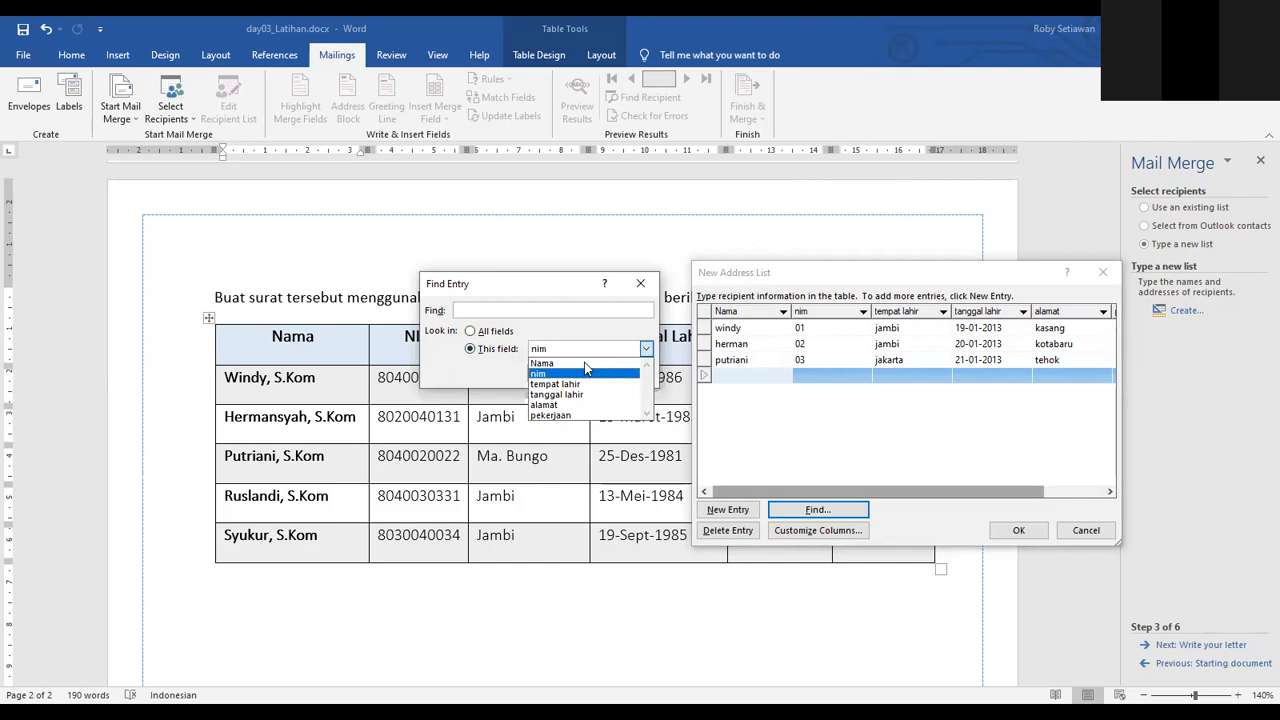
click(561, 364)
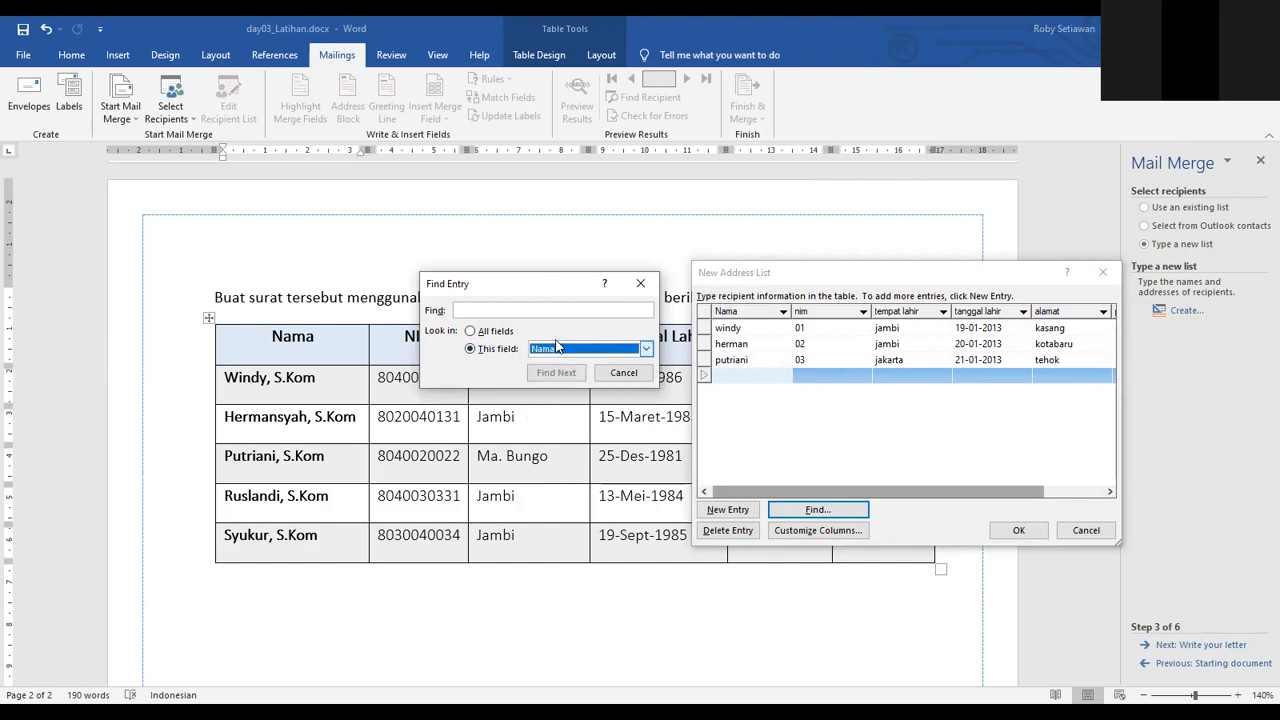
click(552, 311)
text(p)
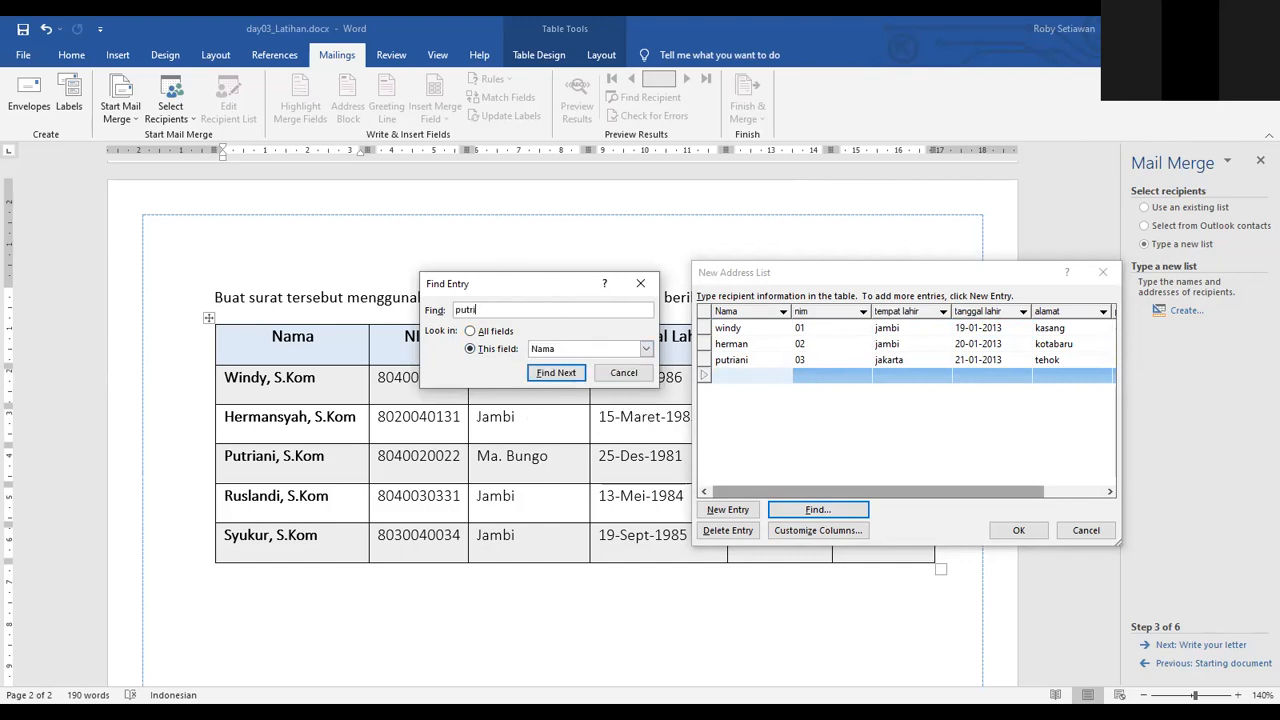
text(utri)
key(Return)
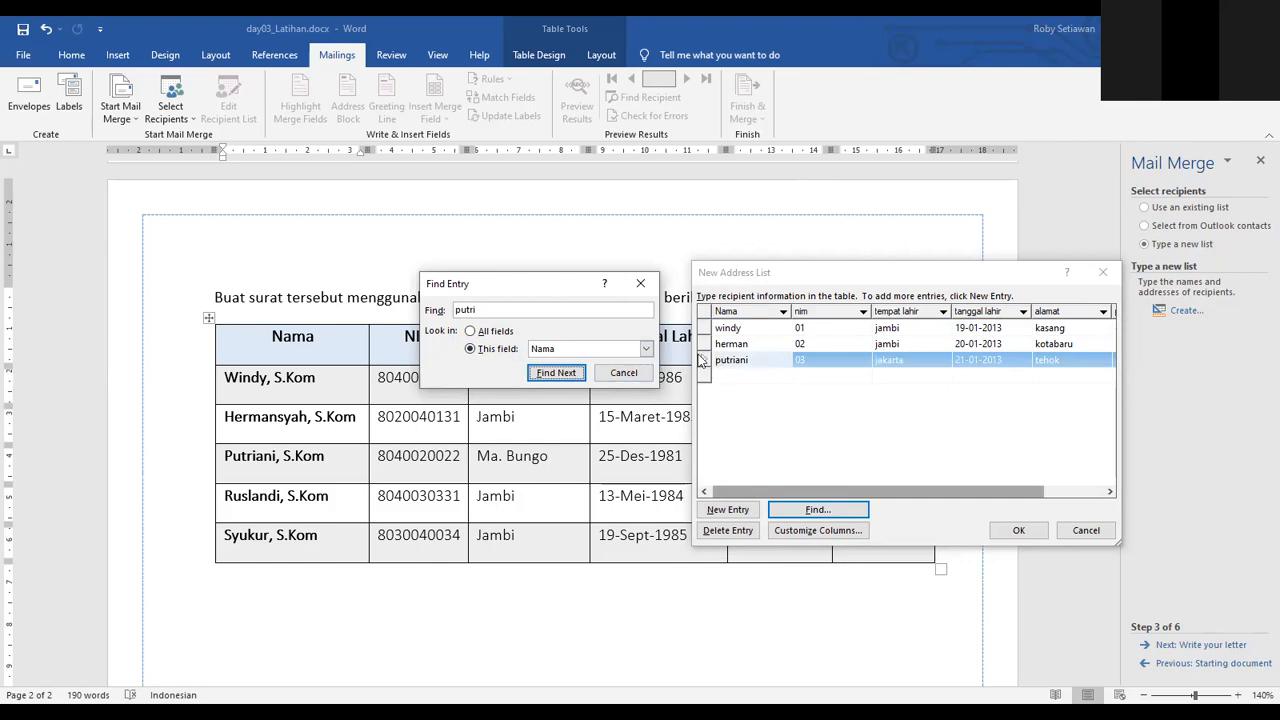
click(512, 313)
key(BackSpace)
key(BackSpace)
text(win)
key(Return)
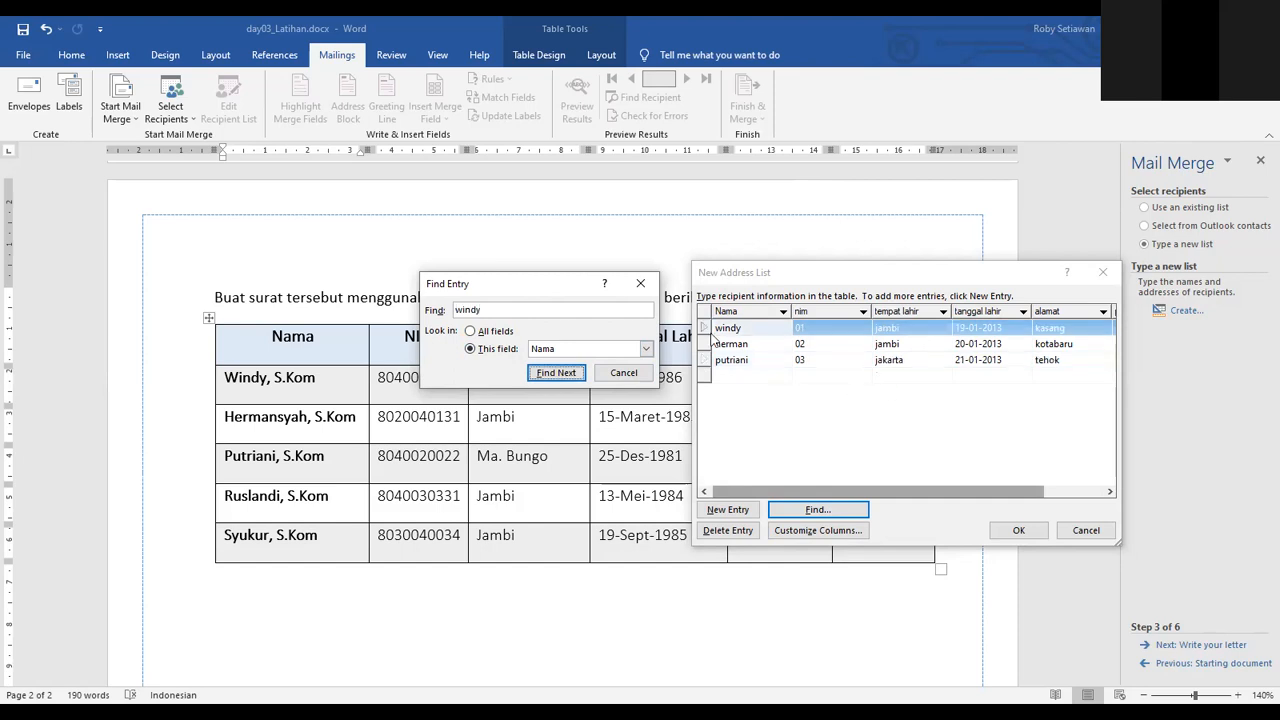
click(472, 331)
click(515, 312)
double_click(515, 312)
text(kasang)
key(Return)
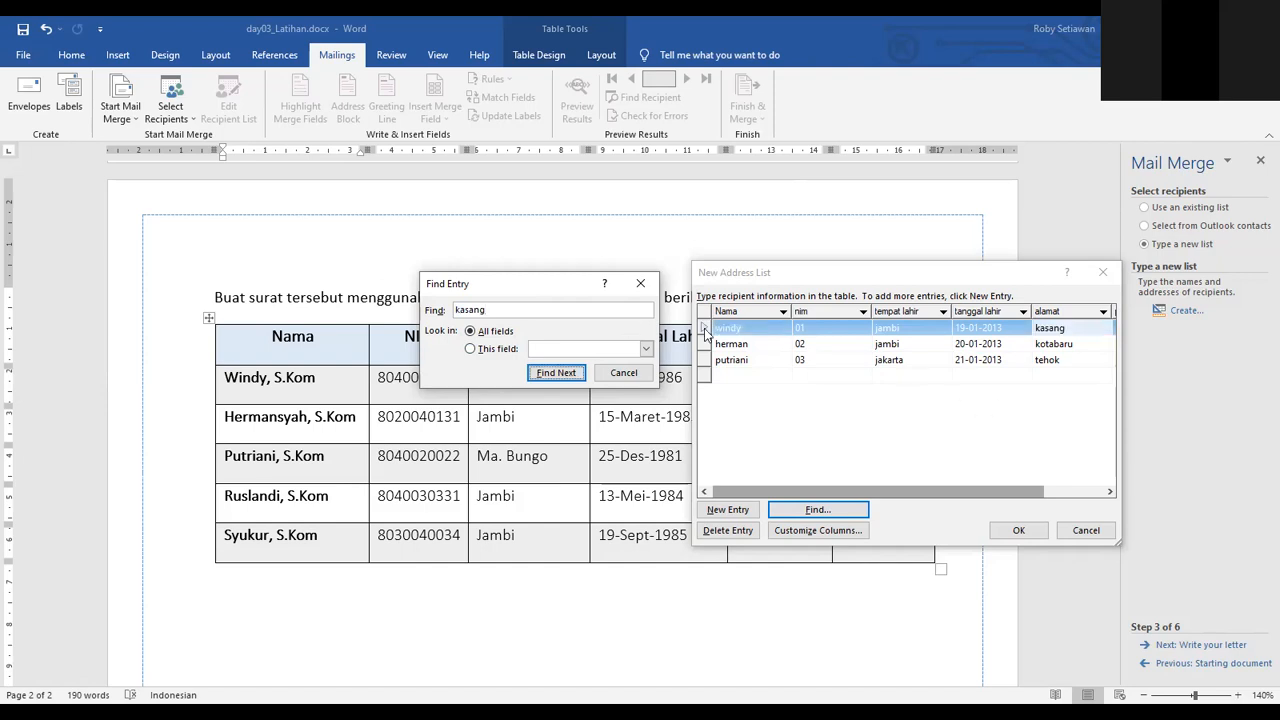
click(536, 306)
key(BackSpace)
key(BackSpace)
key(BackSpace)
key(BackSpace)
text(ko)
key(Return)
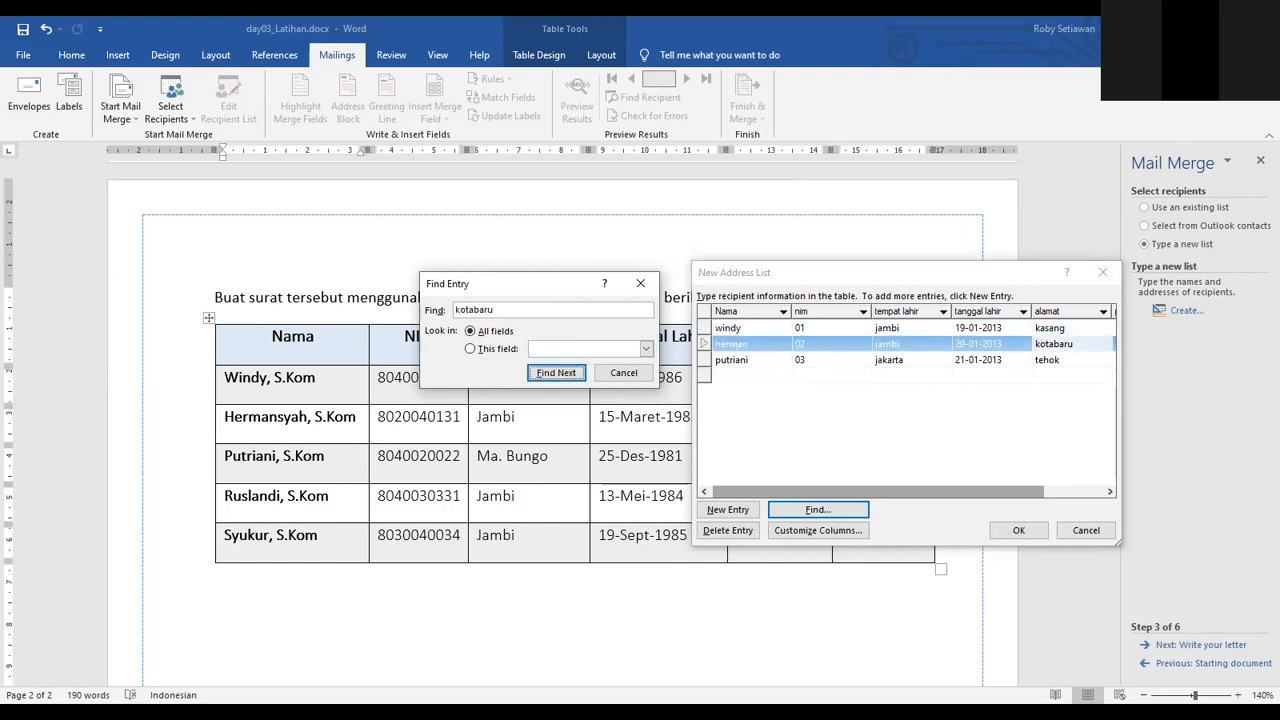
click(637, 373)
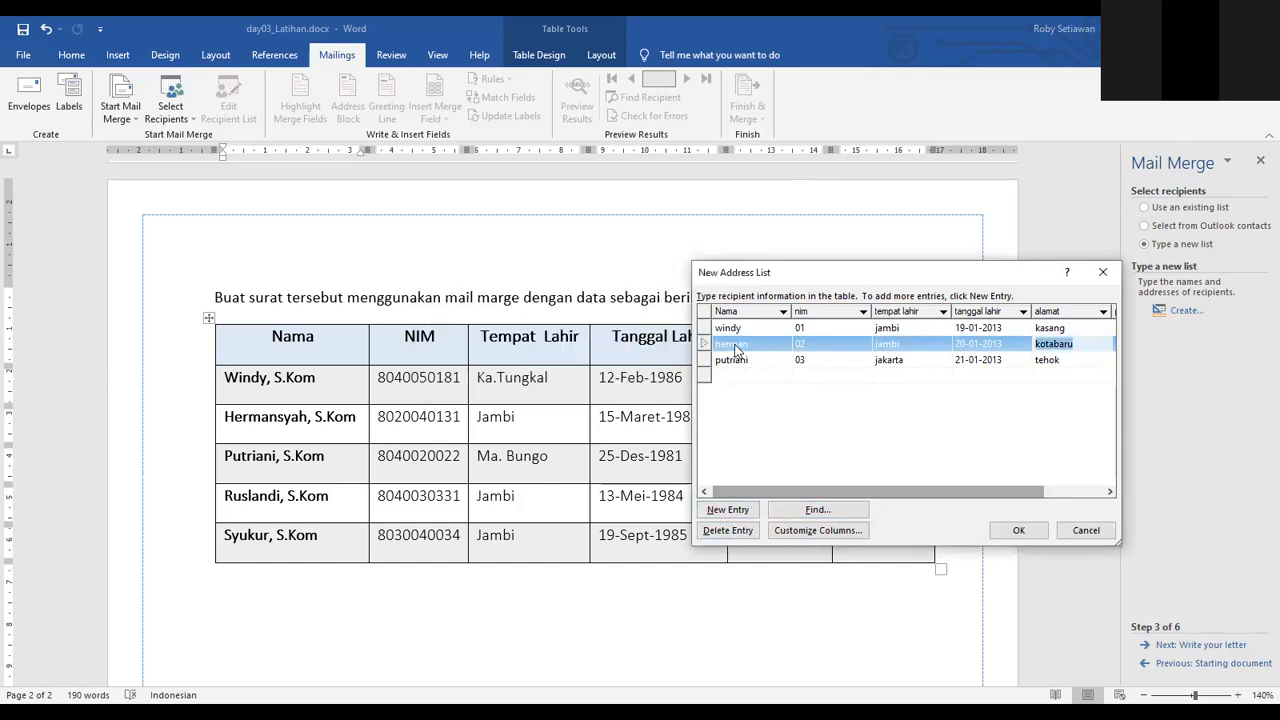
Close the new address list and save it on the Desktop as 'list tamu'.
click(704, 360)
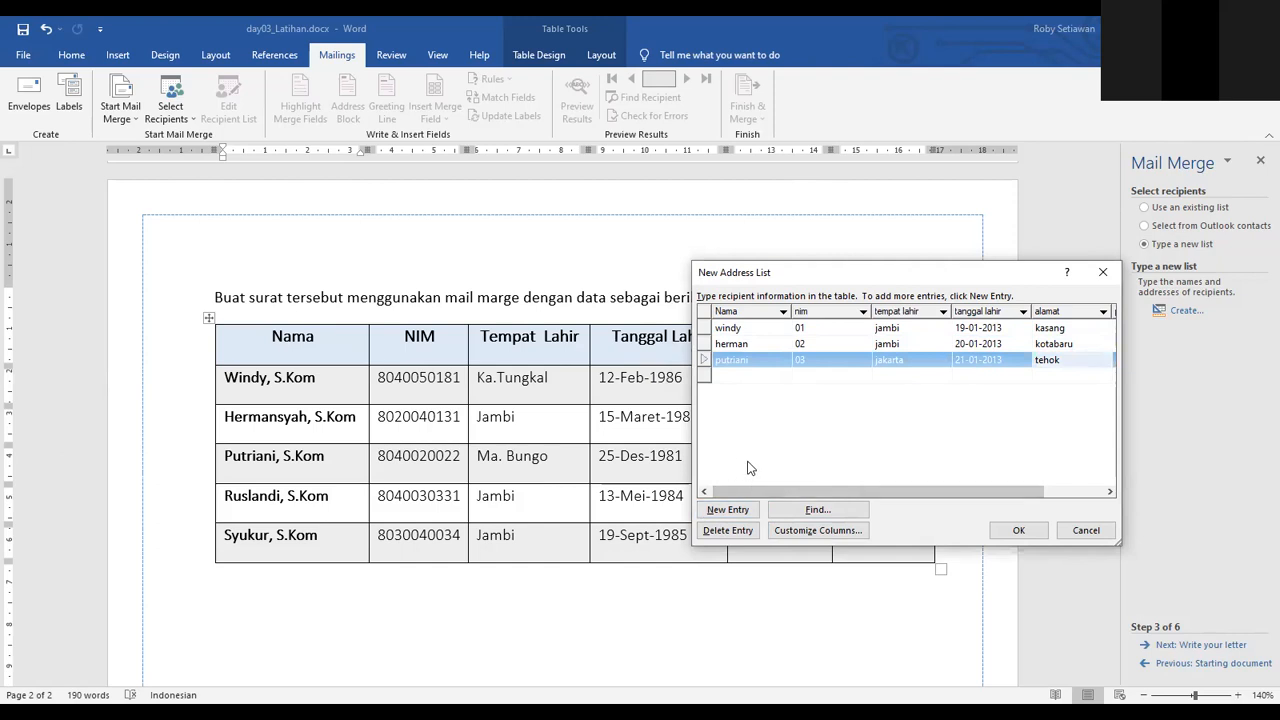
click(1033, 537)
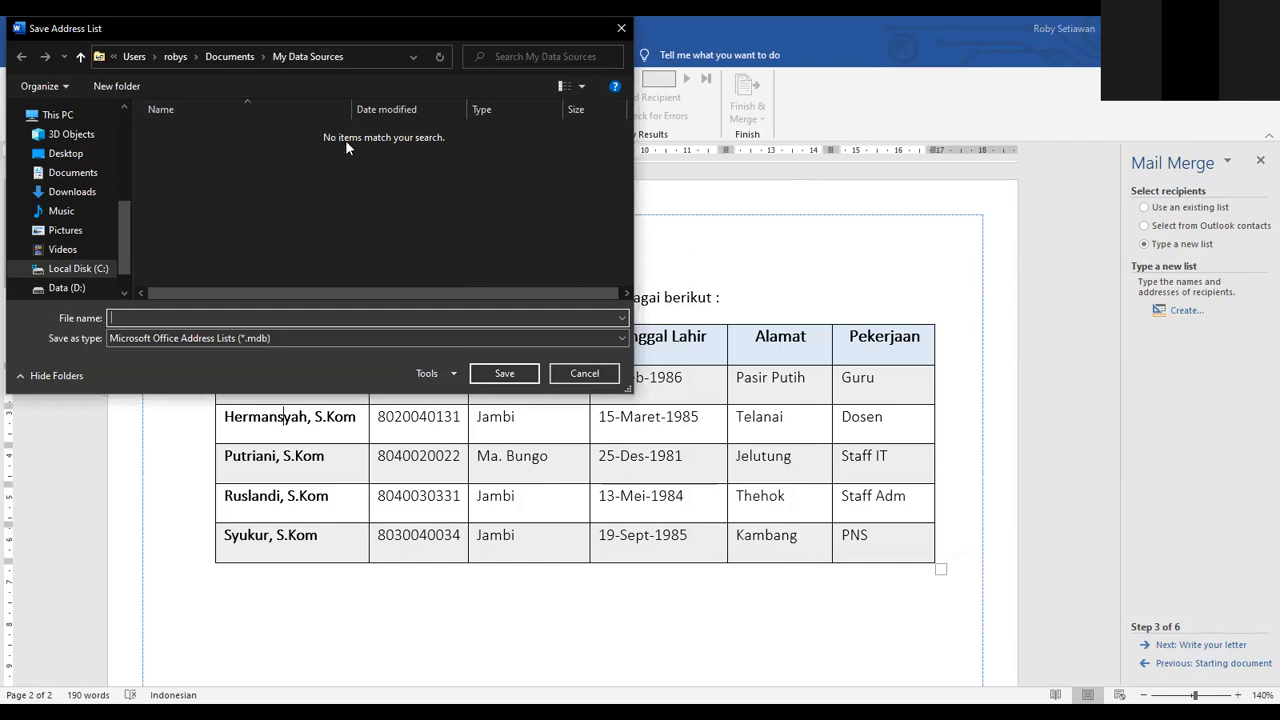
drag(176, 24, 707, 222)
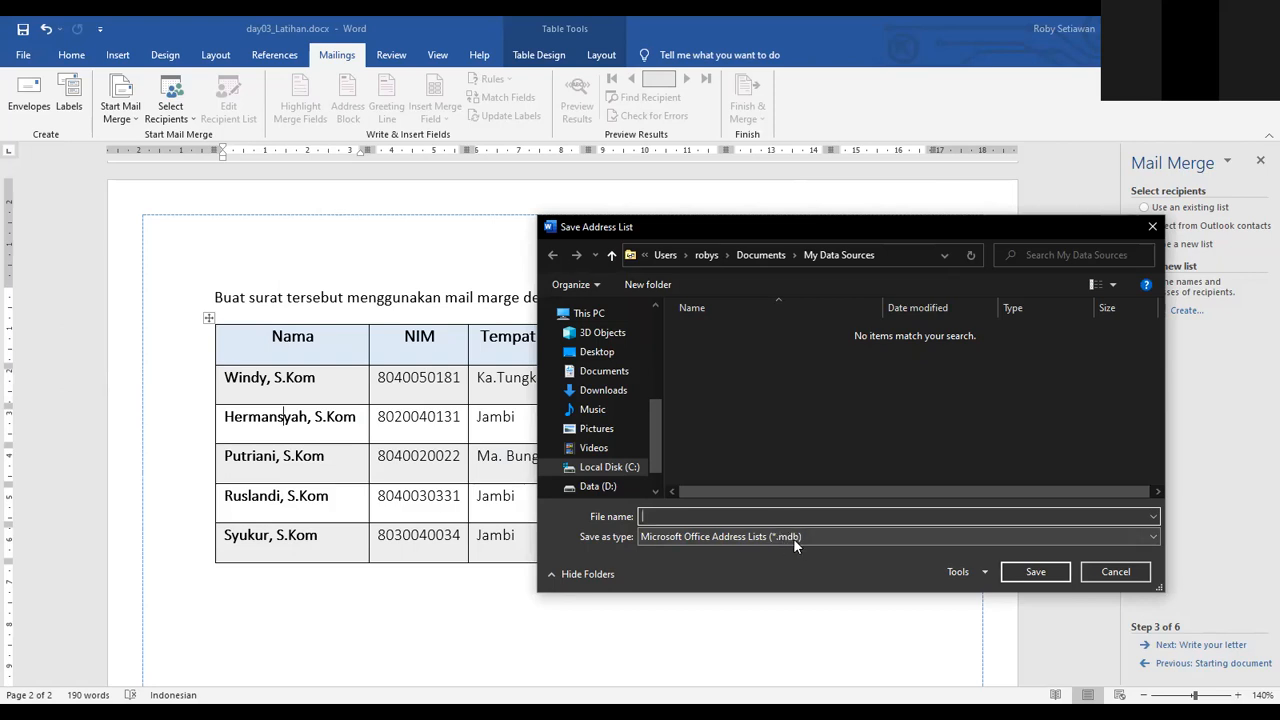
click(604, 352)
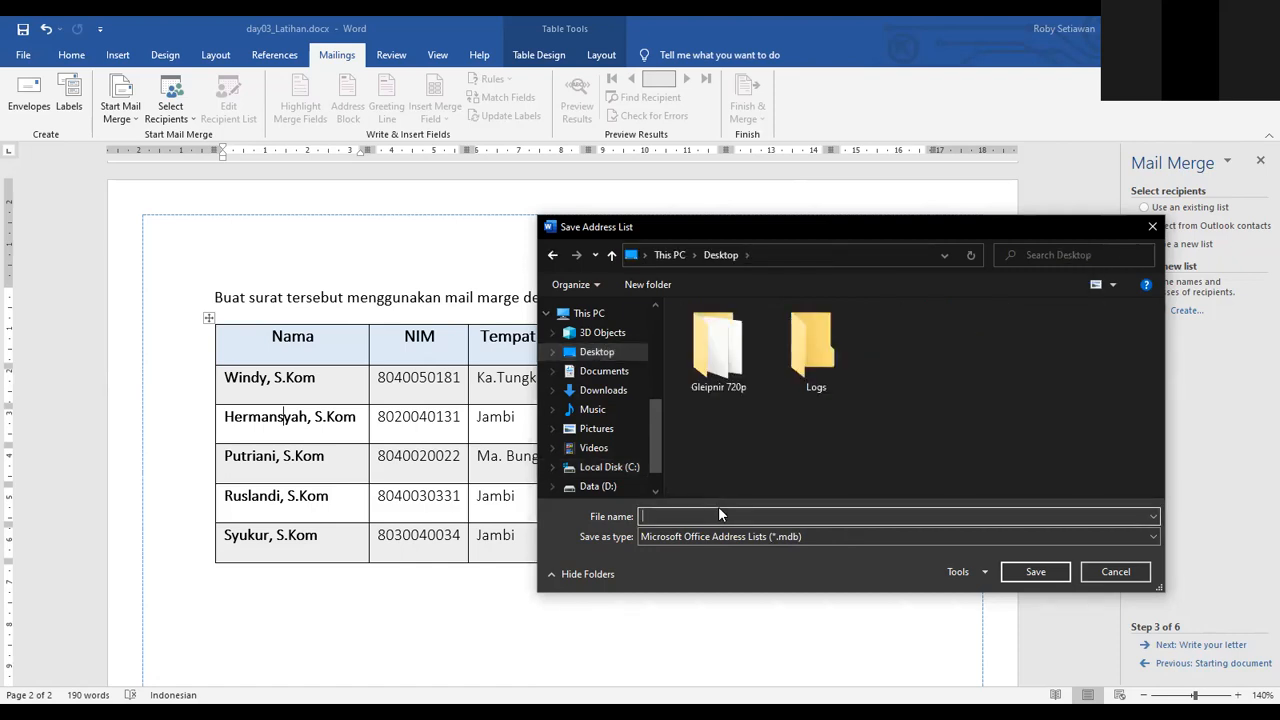
click(719, 512)
text(list t)
drag(690, 514, 642, 514)
click(1038, 572)
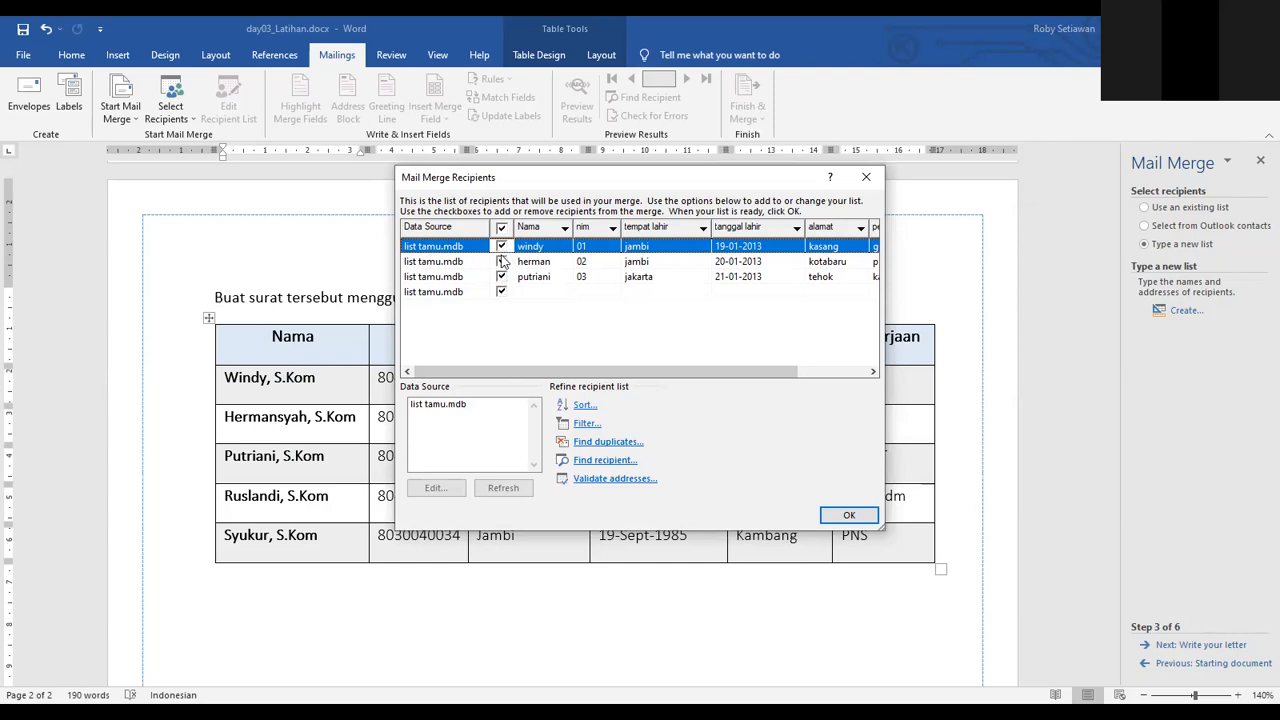
Accept list tamu as the recipient source after checking other list options, then continue to Write your letter.
click(464, 406)
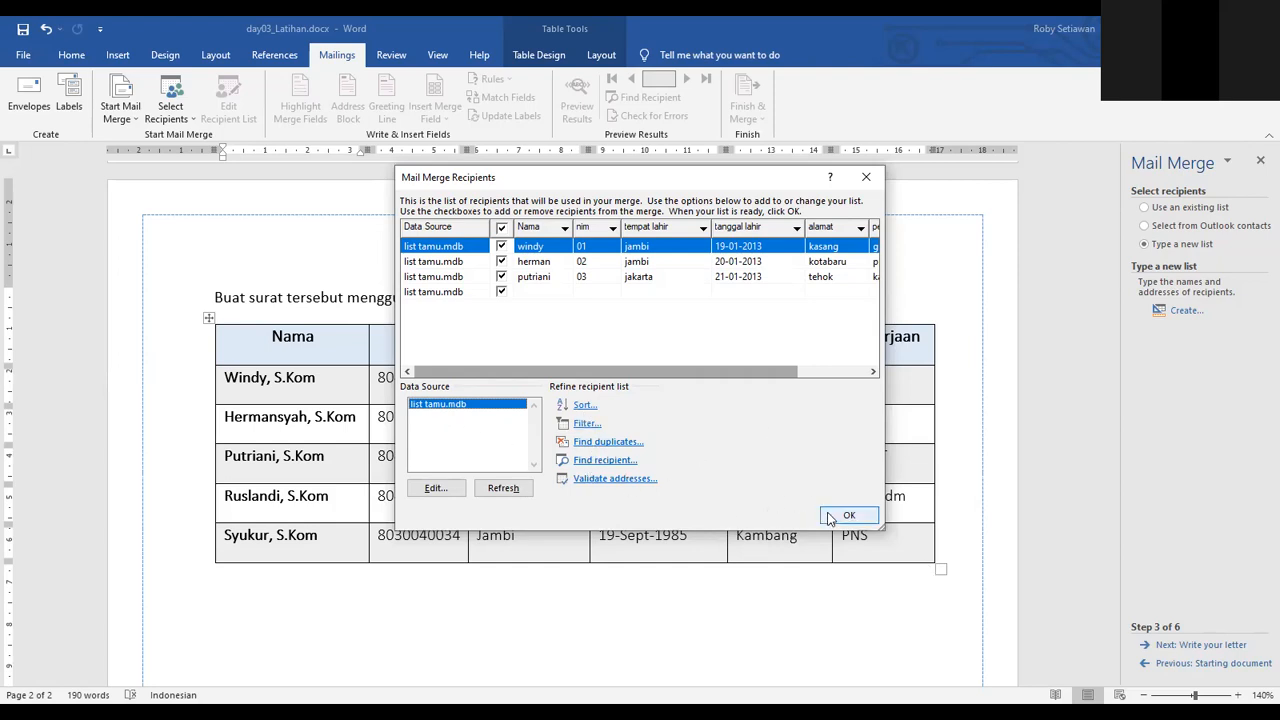
key(Return)
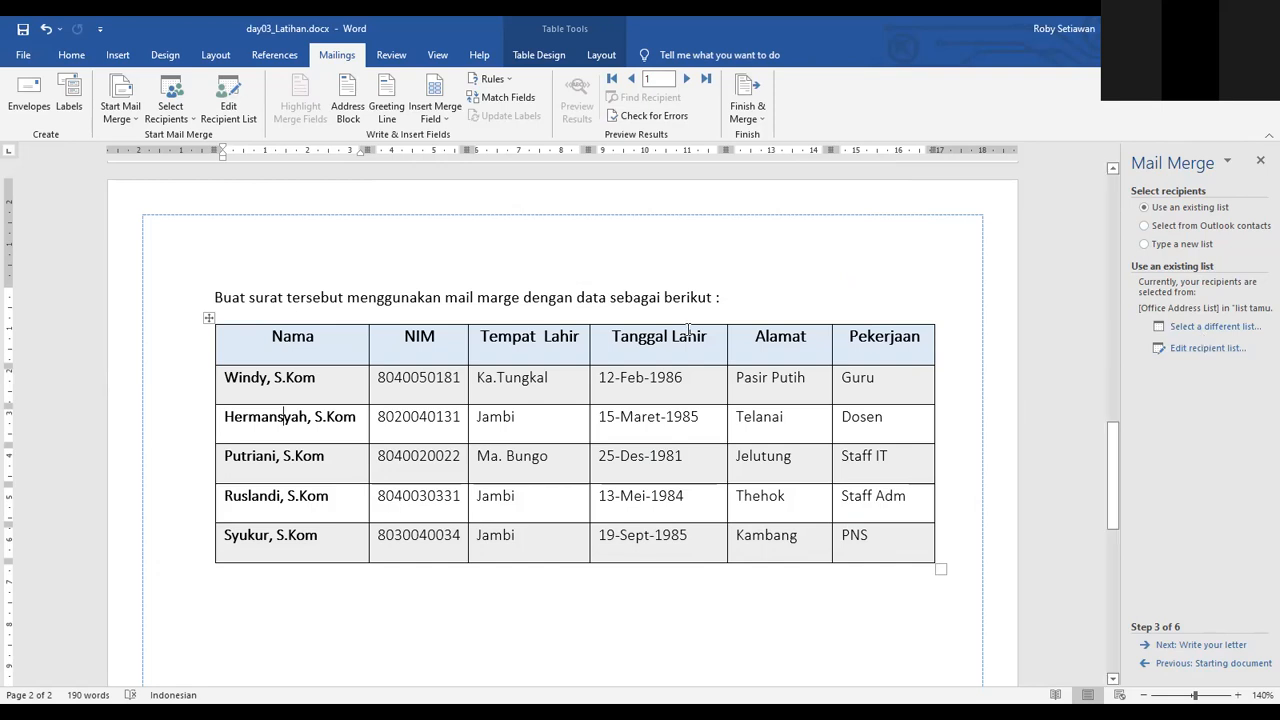
click(1195, 350)
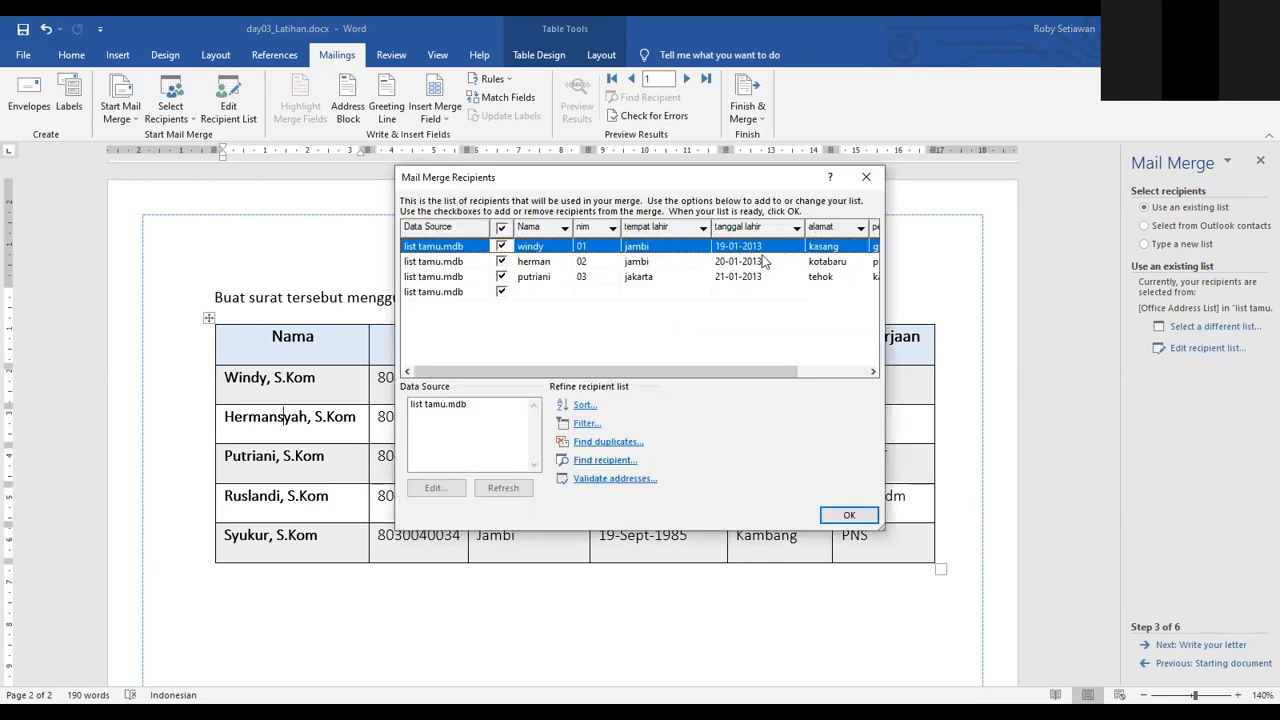
click(866, 177)
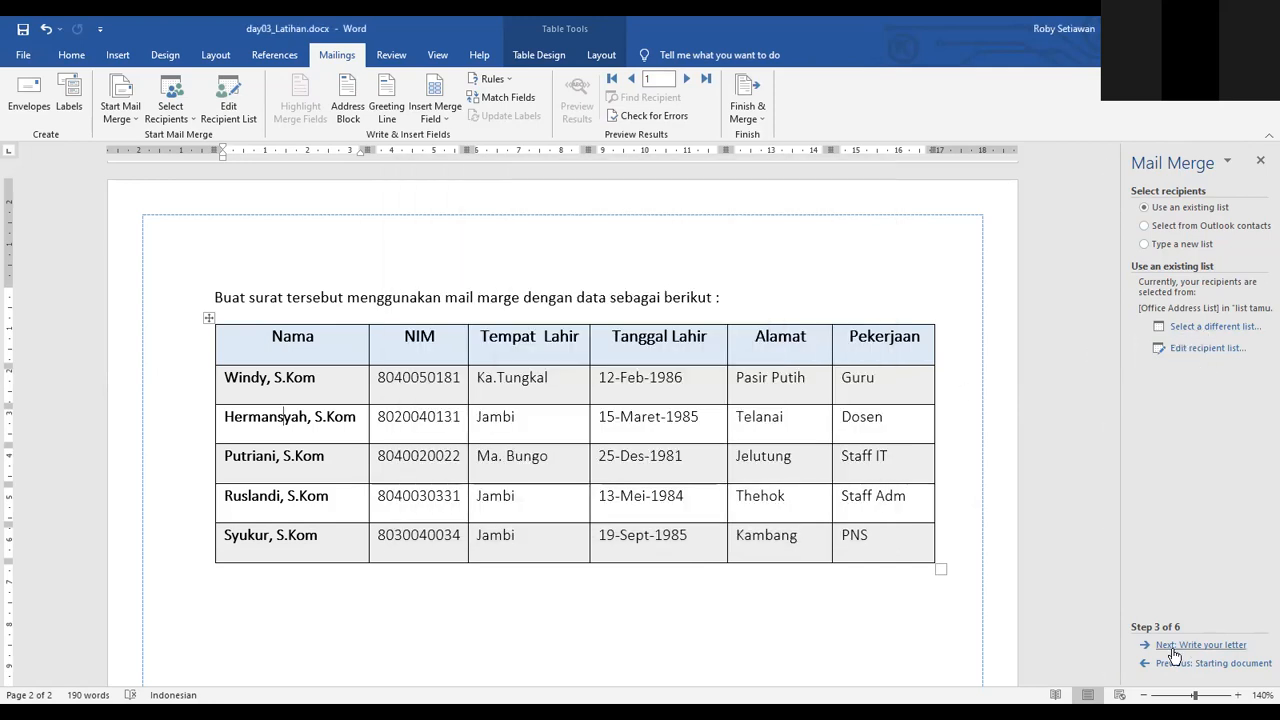
click(1200, 330)
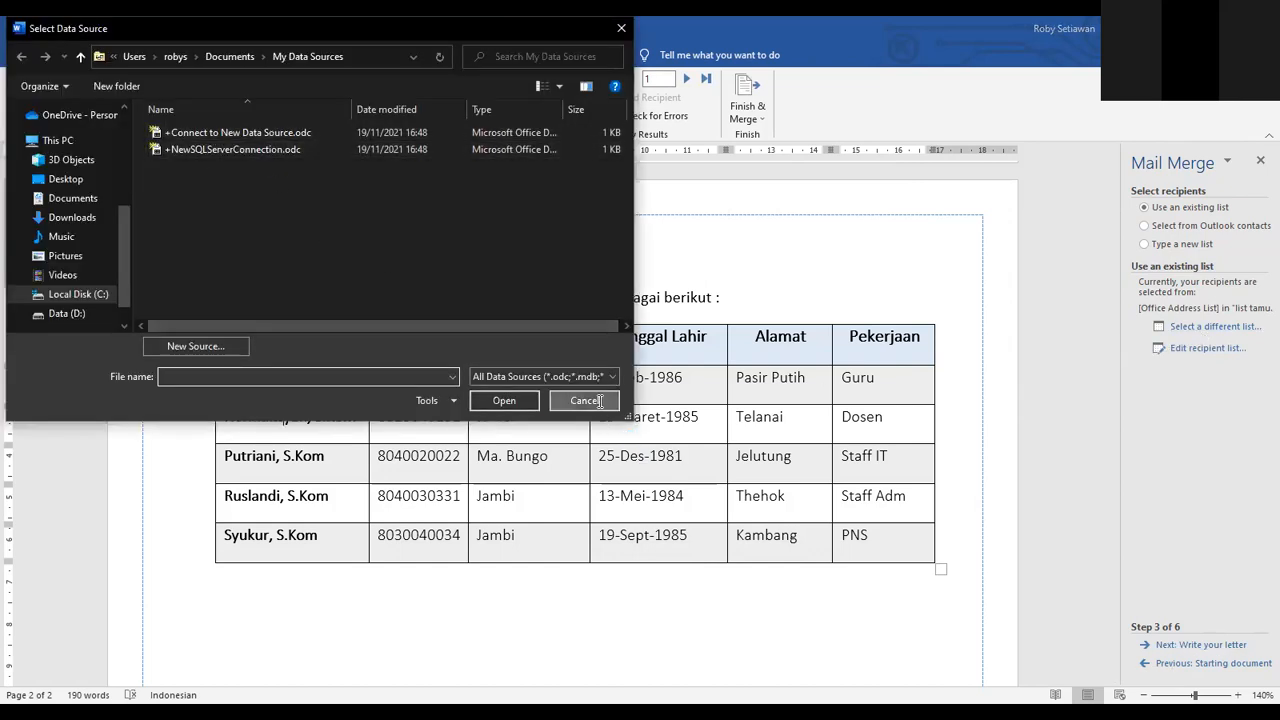
key(Escape)
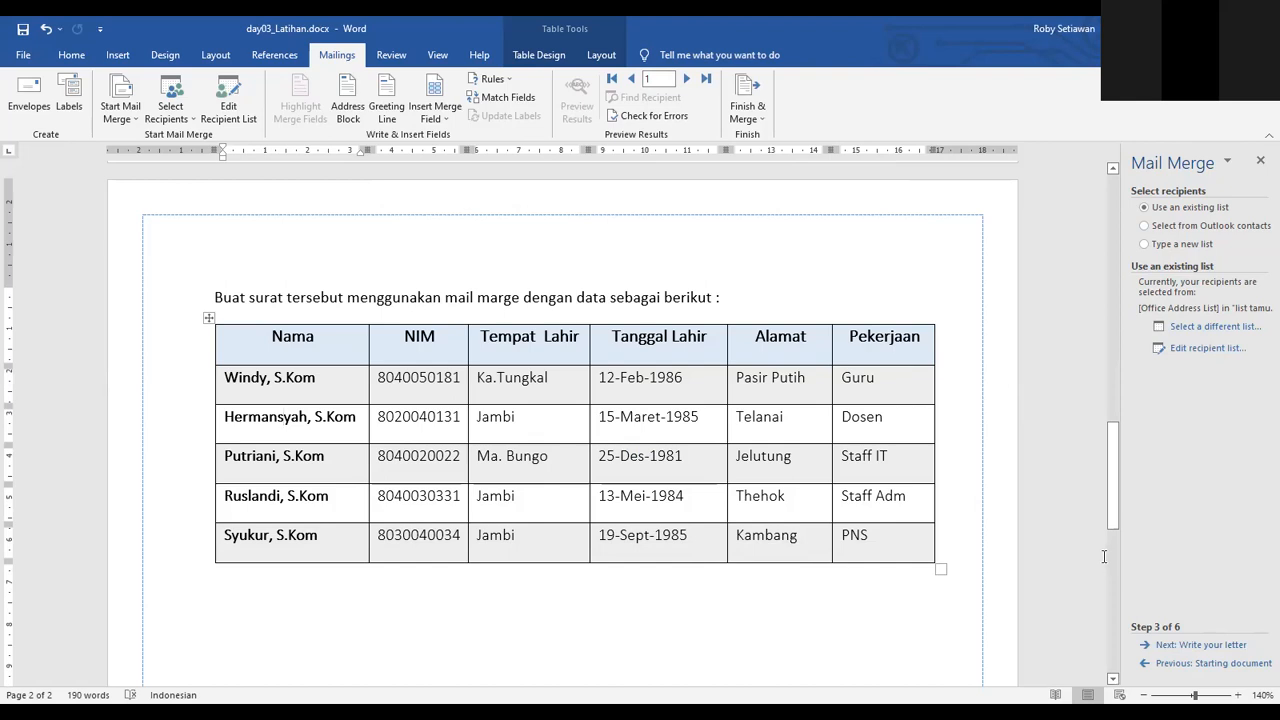
click(1210, 328)
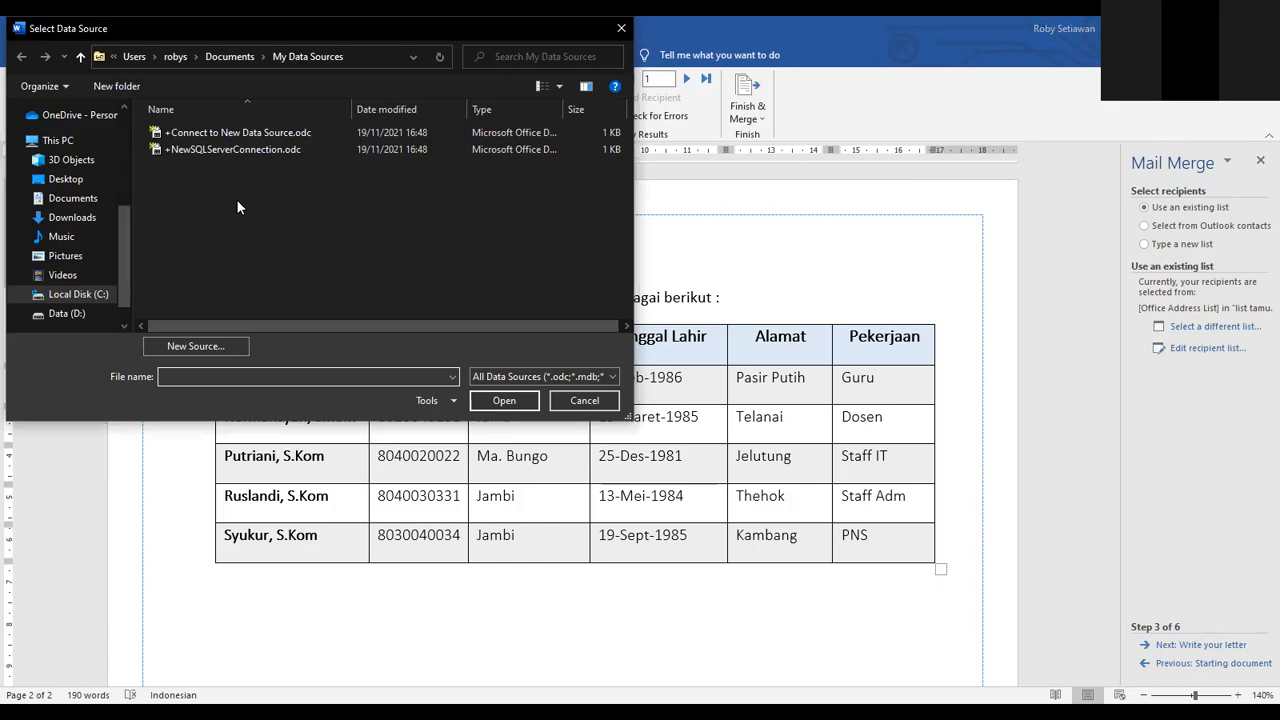
click(600, 377)
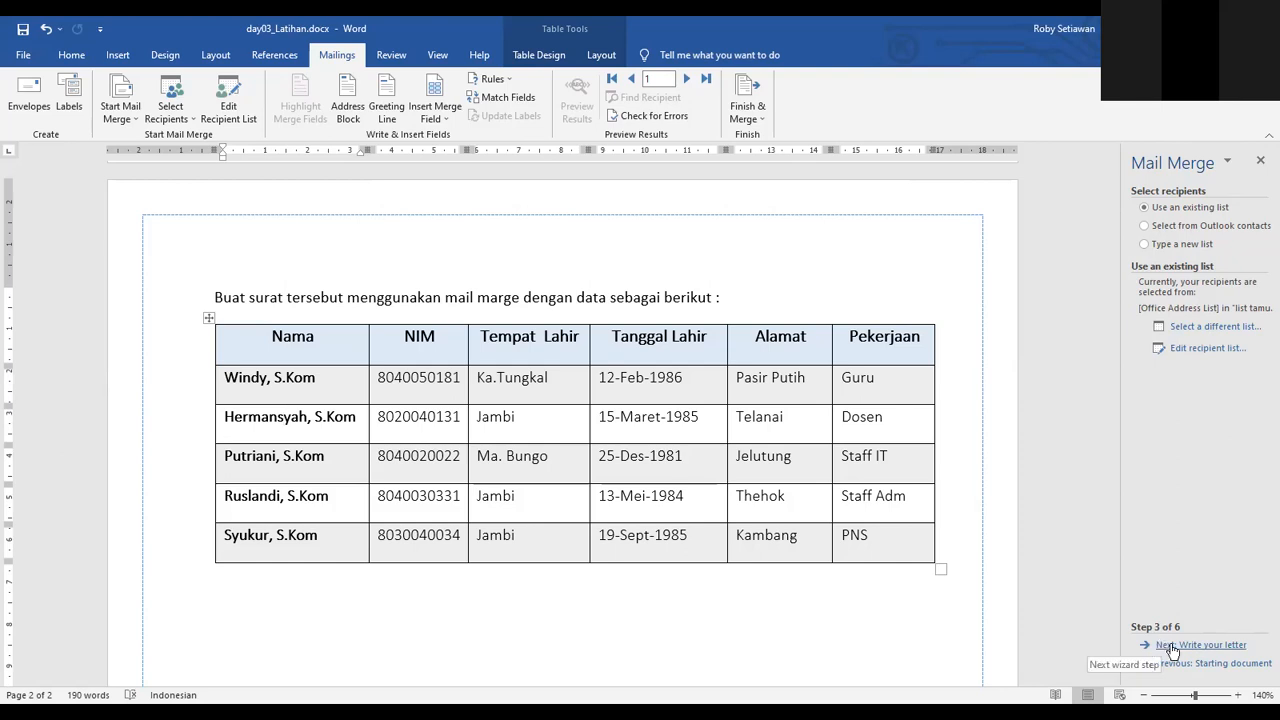
click(1161, 645)
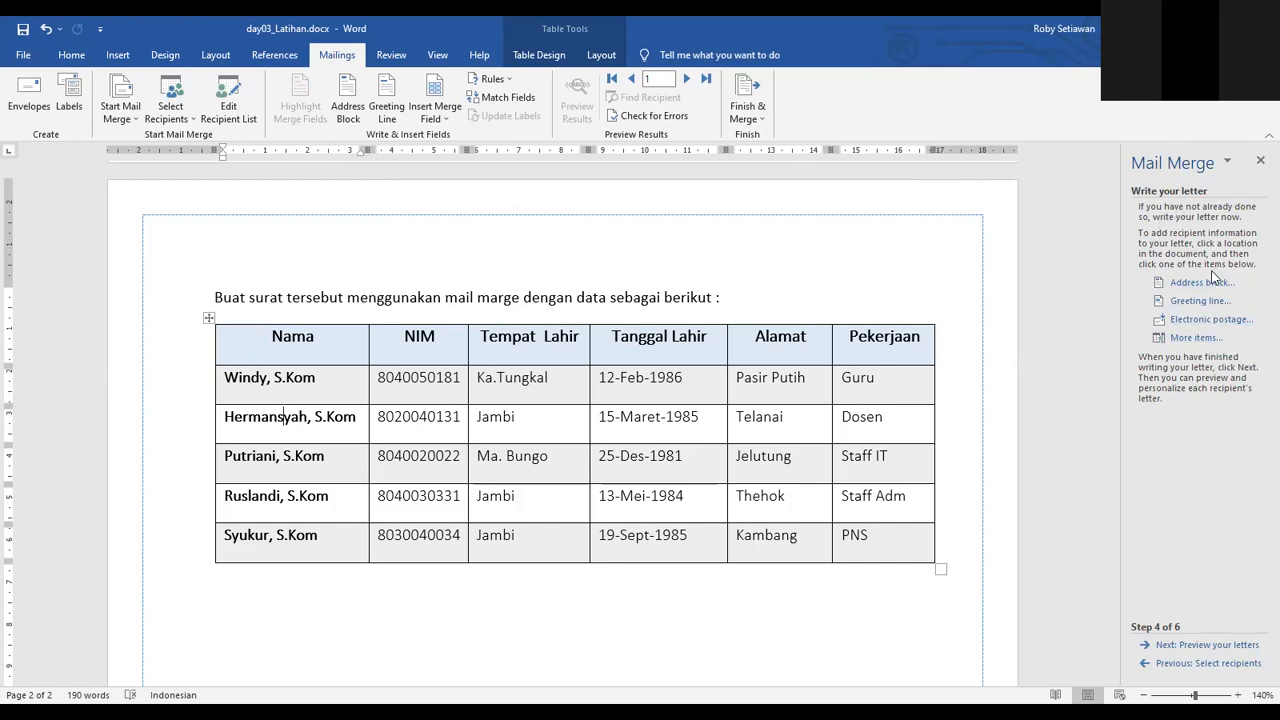
Insert the «Nama» merge field into the empty value cell beside Nama.
scroll(851, 314, up, 15)
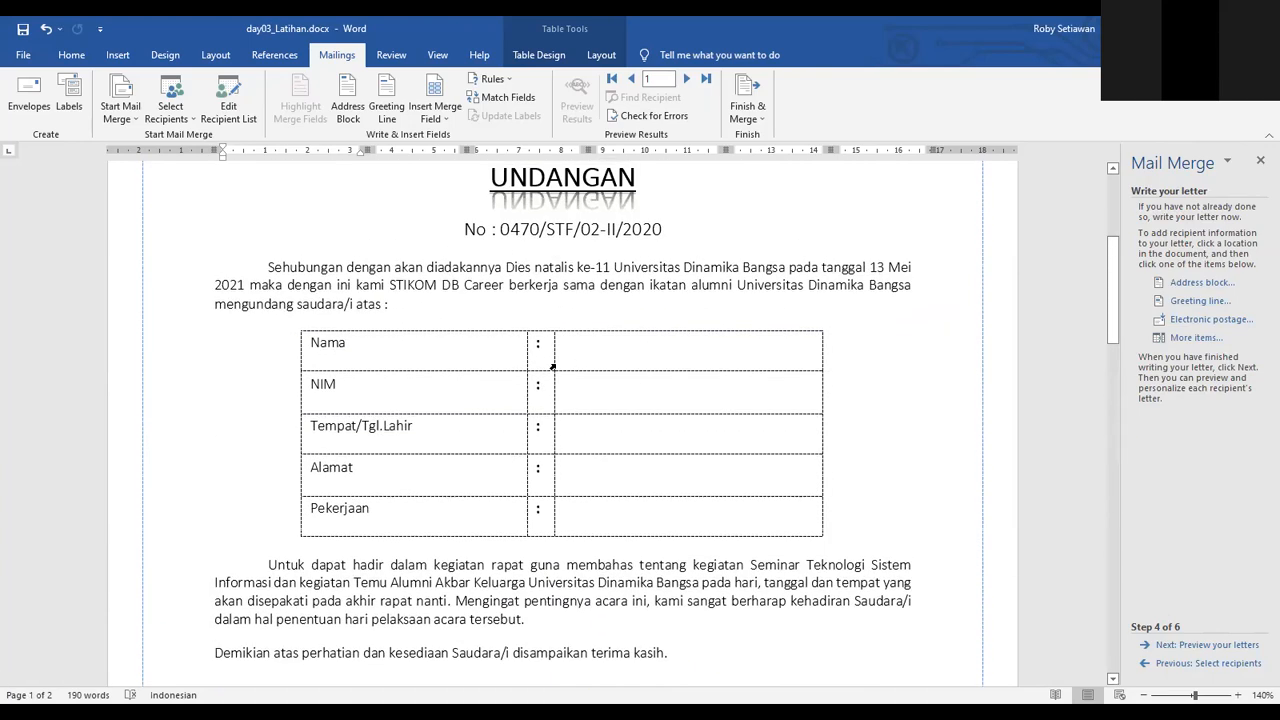
drag(353, 346, 308, 345)
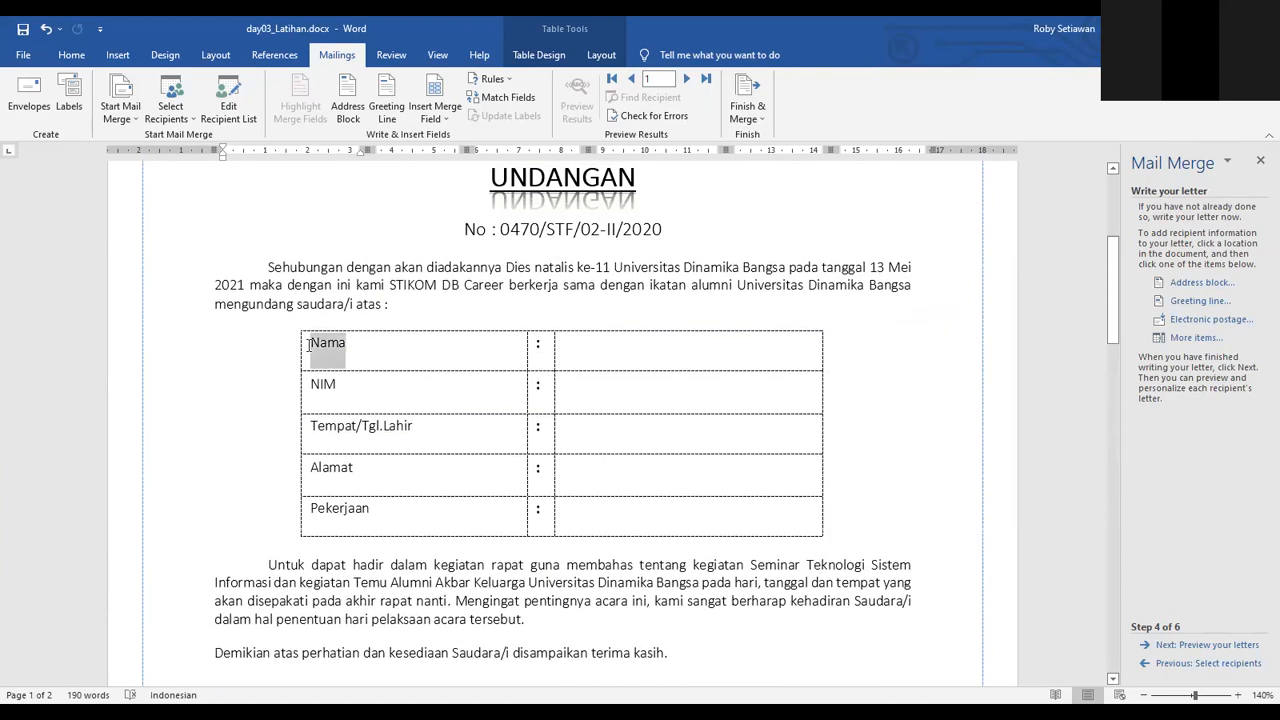
click(567, 345)
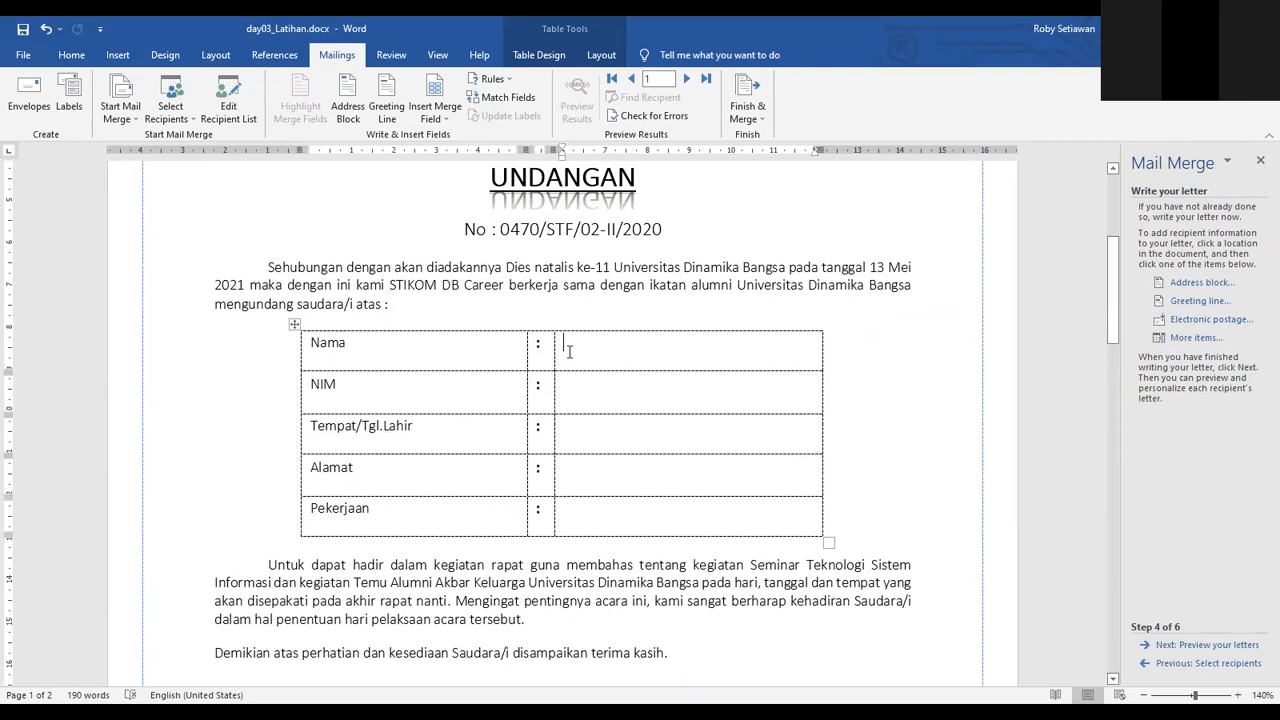
click(1190, 338)
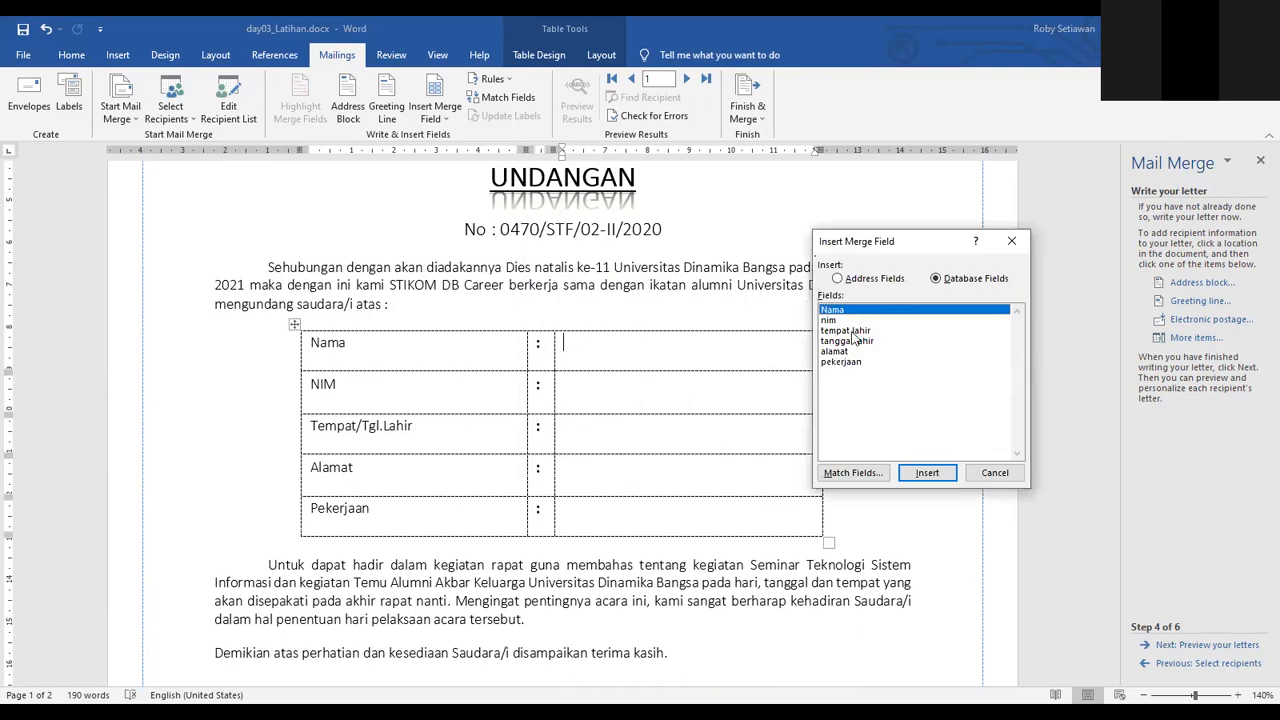
click(938, 472)
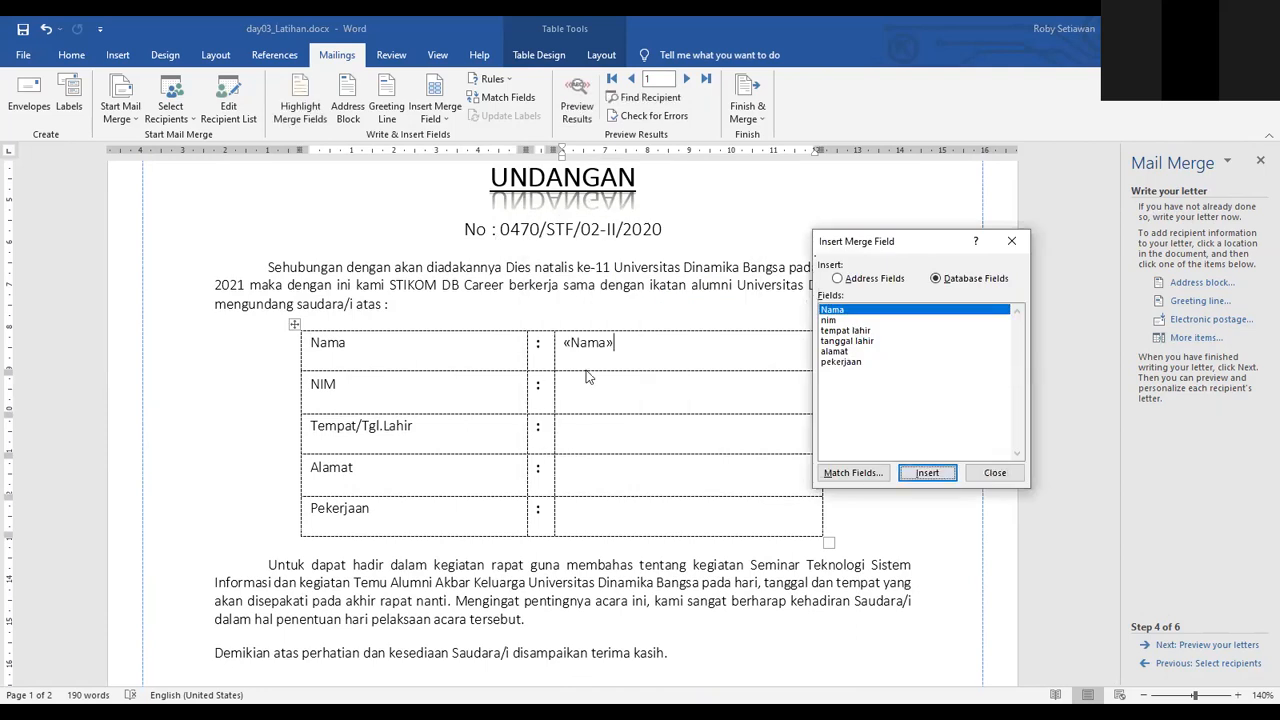
click(992, 473)
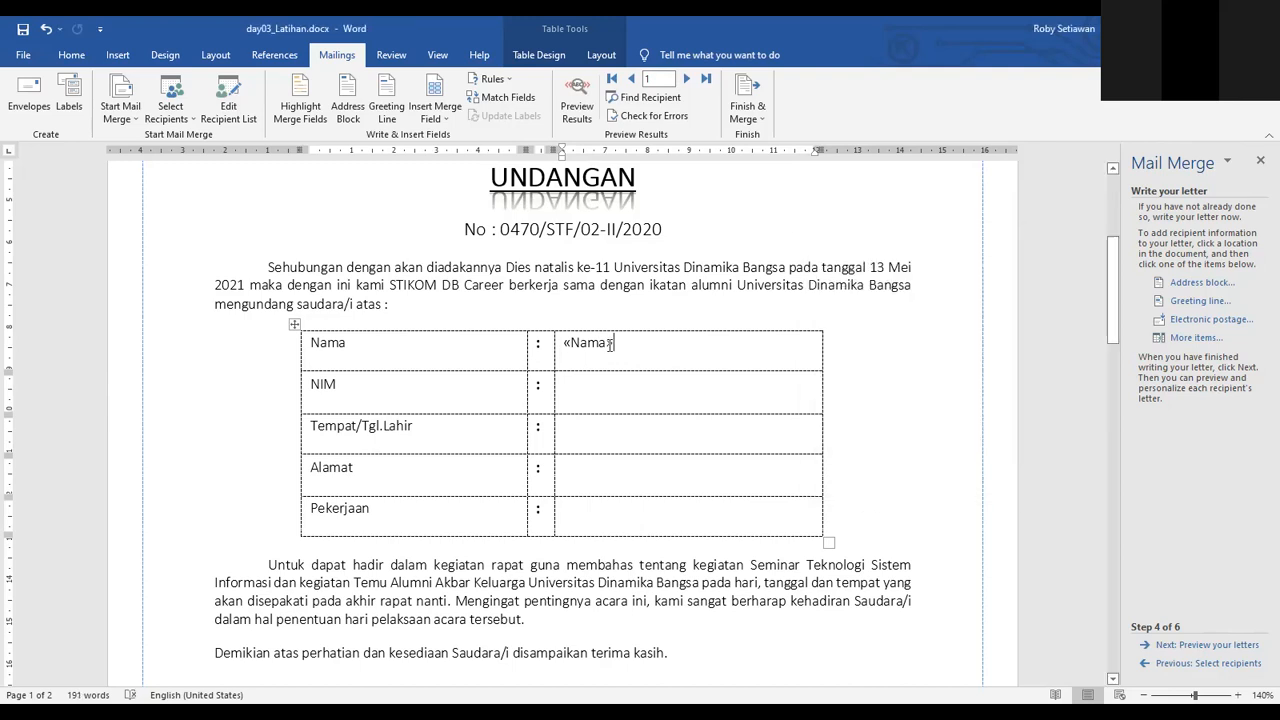
click(612, 344)
double_click(610, 346)
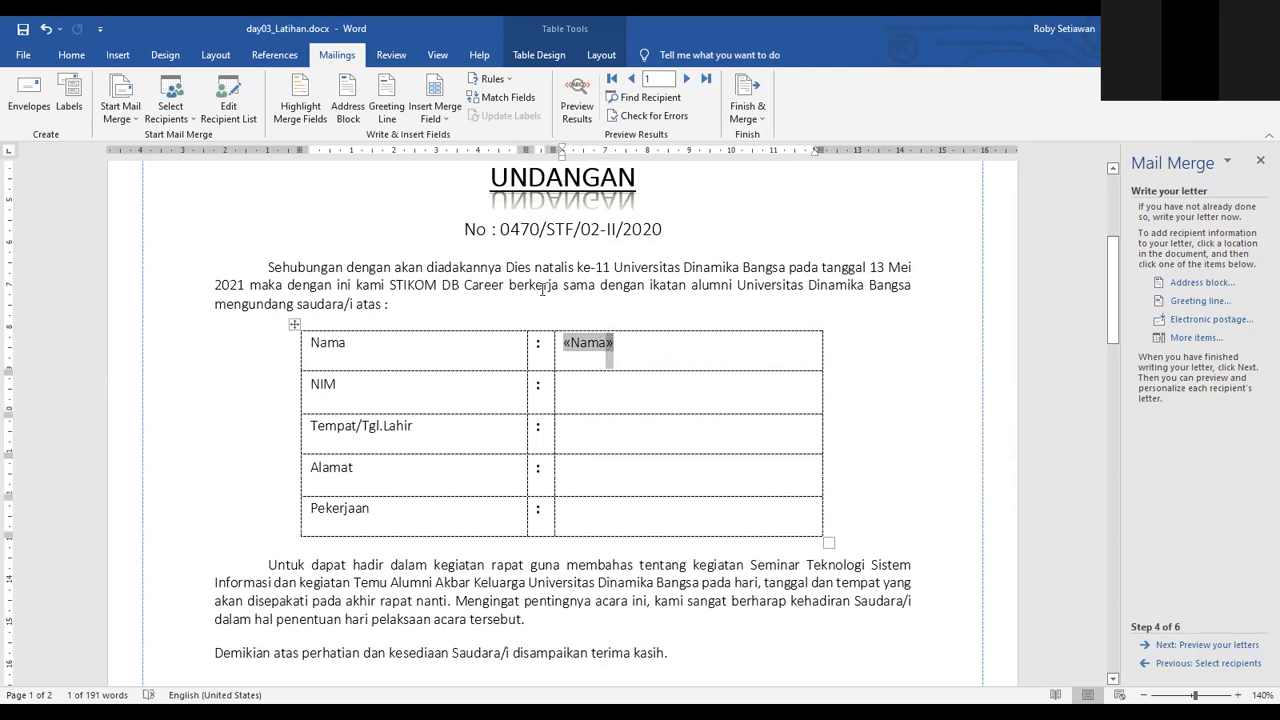
Insert the «nim» merge field into the NIM value cell.
click(624, 401)
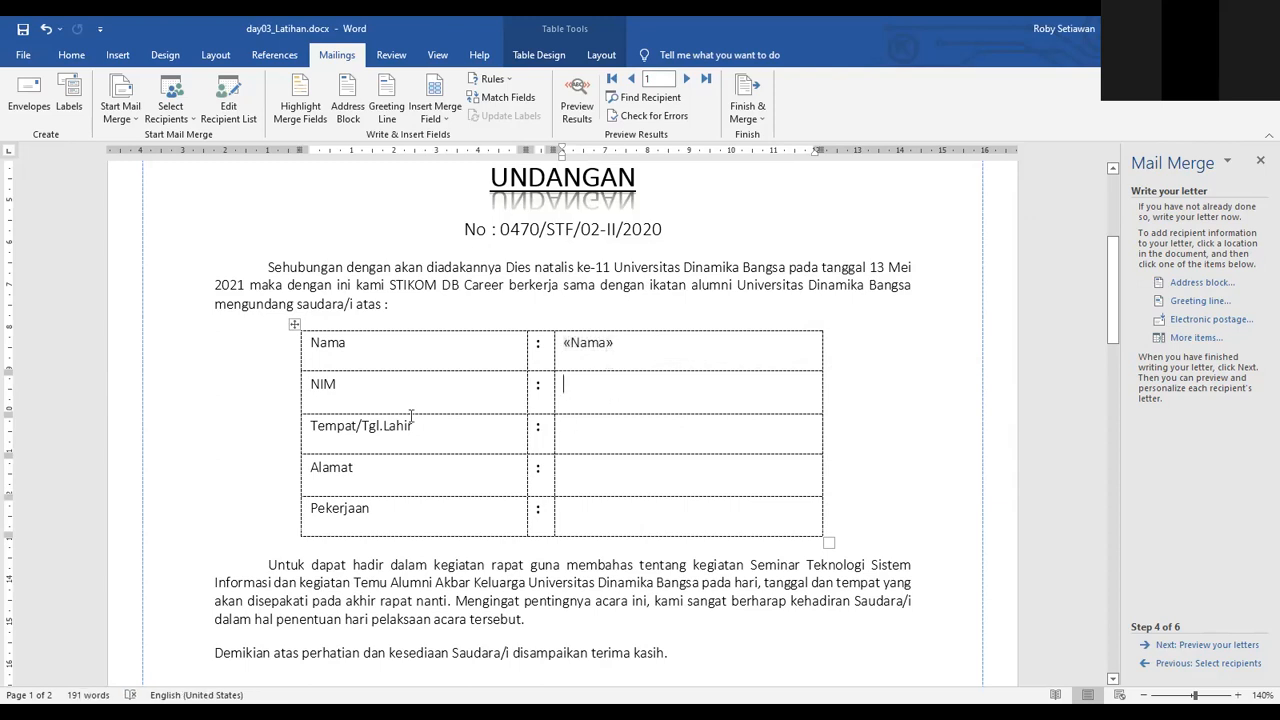
click(1198, 337)
click(860, 320)
click(918, 472)
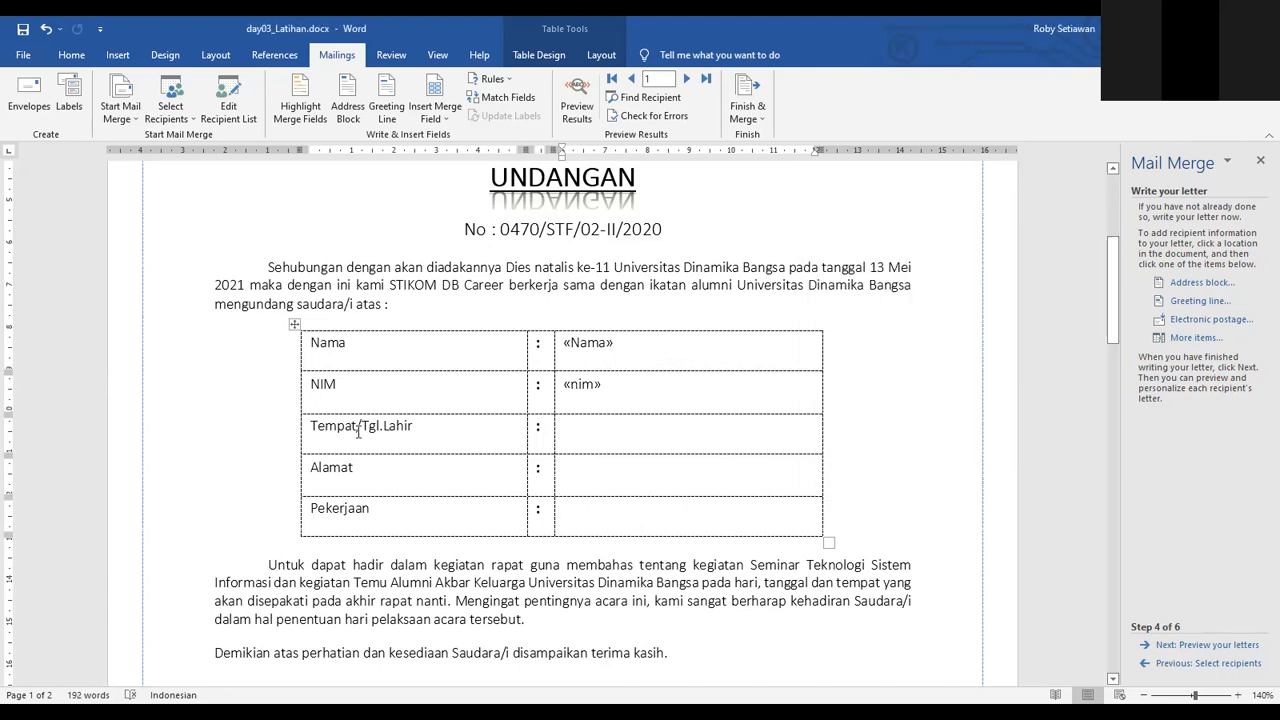
drag(361, 432, 320, 432)
Fill the Tempat/Tgl.Lahir cell with «tempat_lahir» / «tanggal_lahir».
click(580, 437)
click(1198, 338)
click(840, 330)
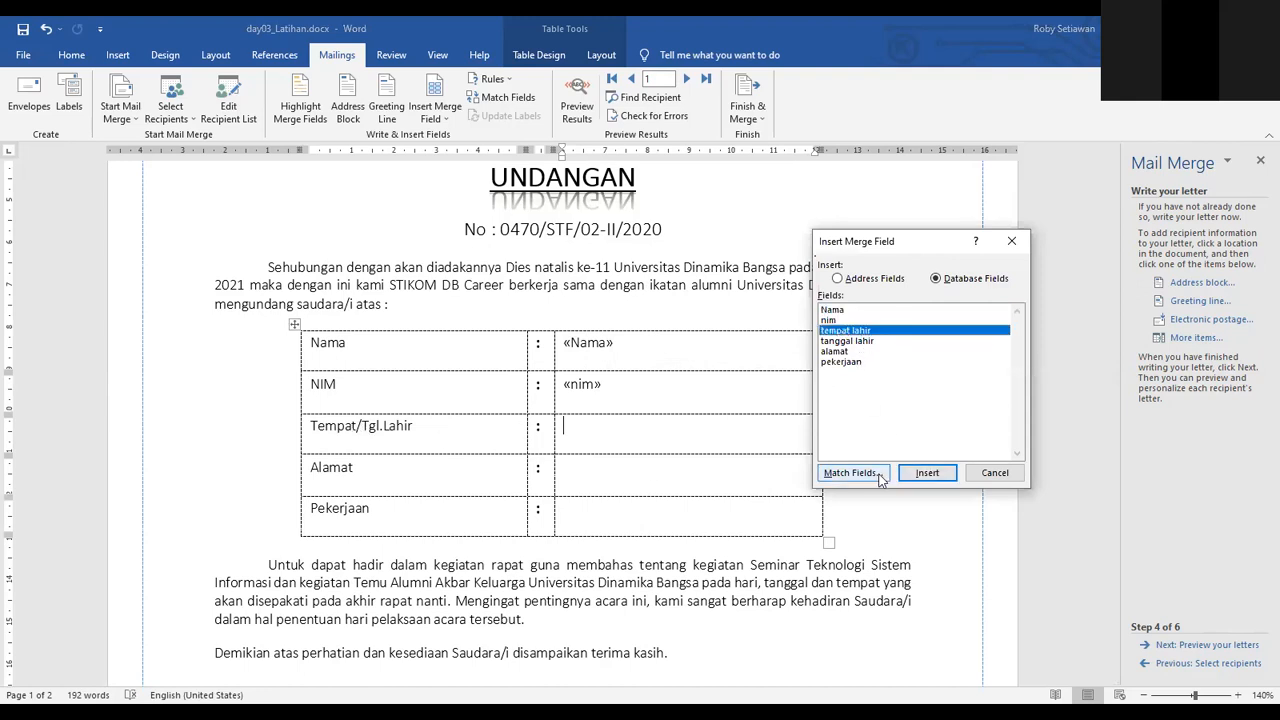
click(943, 479)
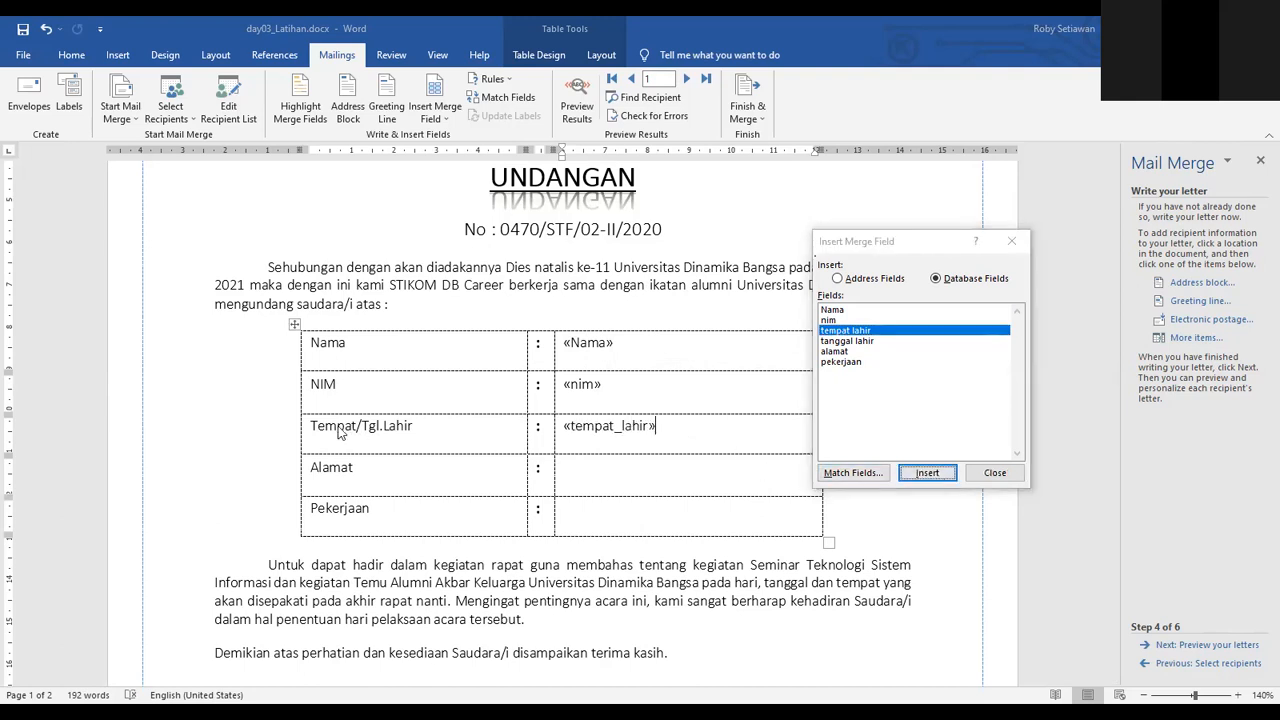
click(1014, 480)
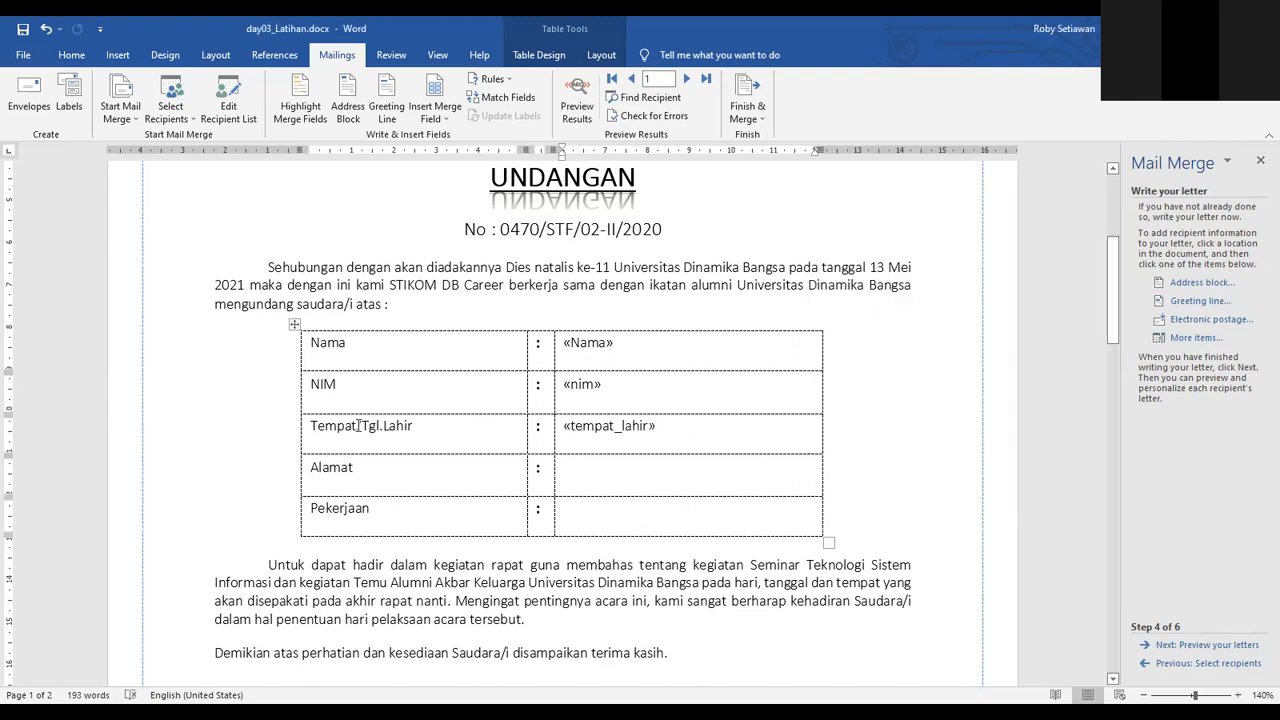
text(/)
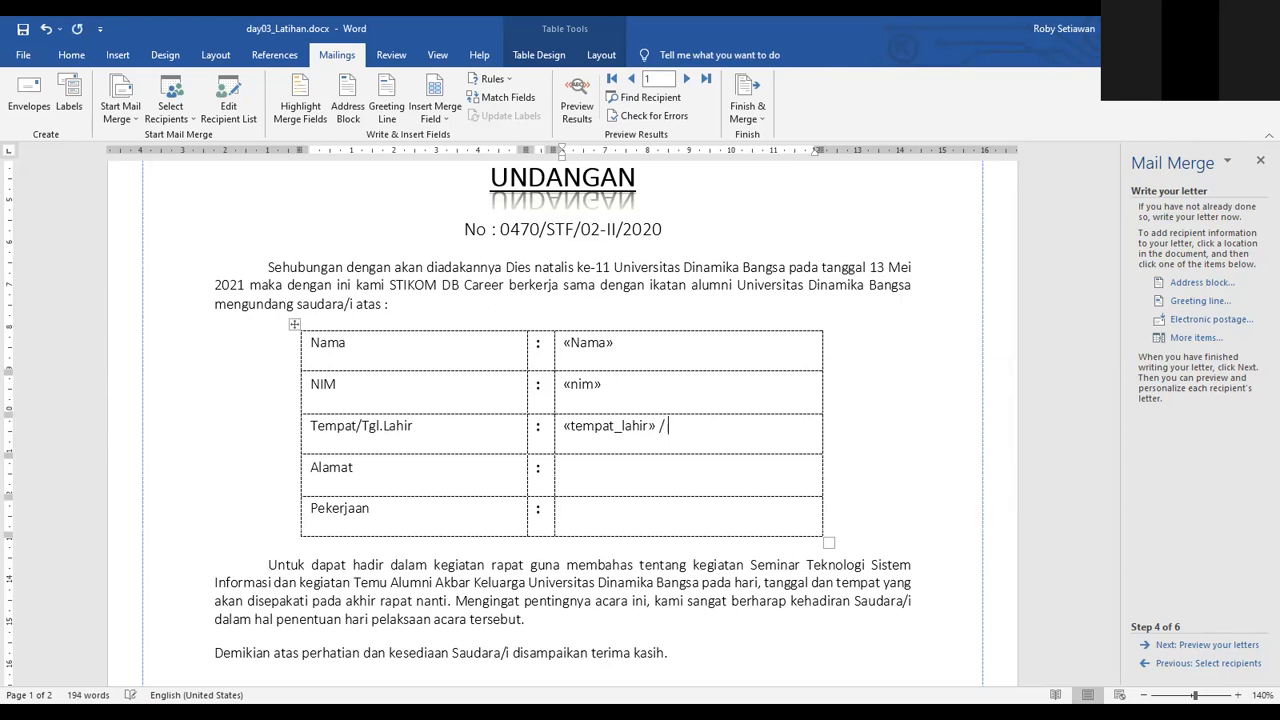
scroll(700, 427, up, 6)
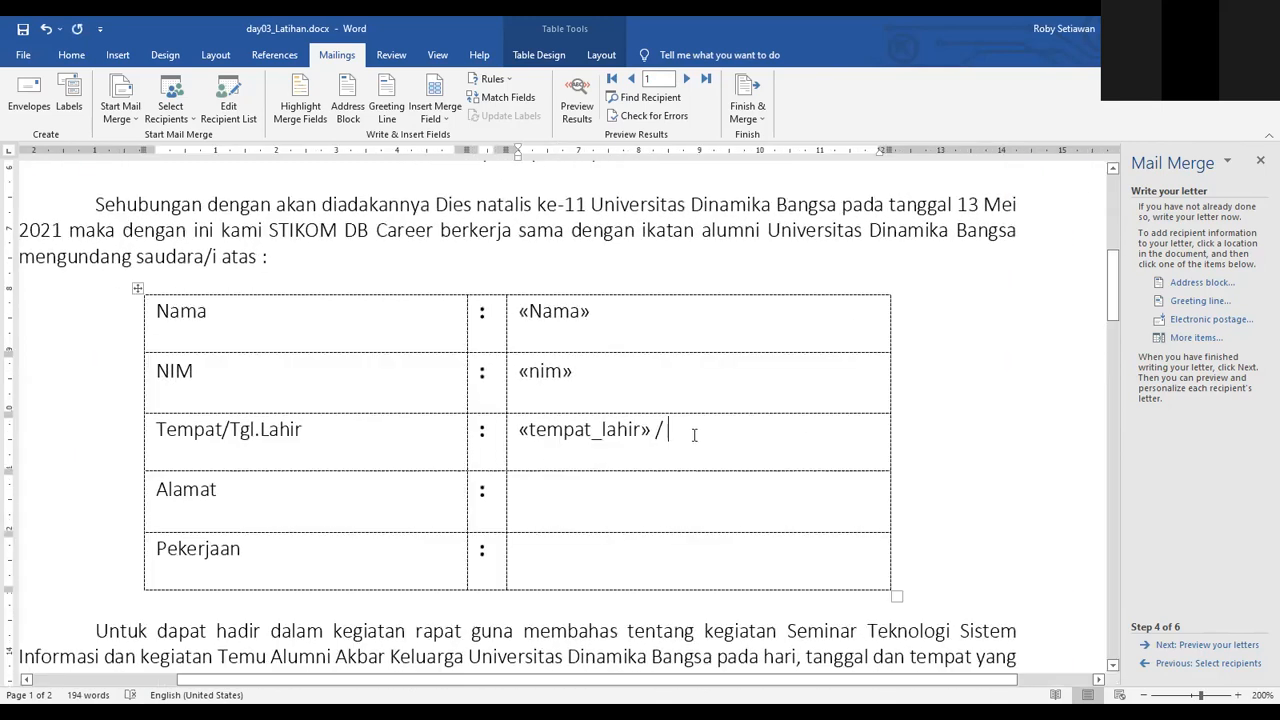
click(1189, 336)
click(858, 341)
click(927, 472)
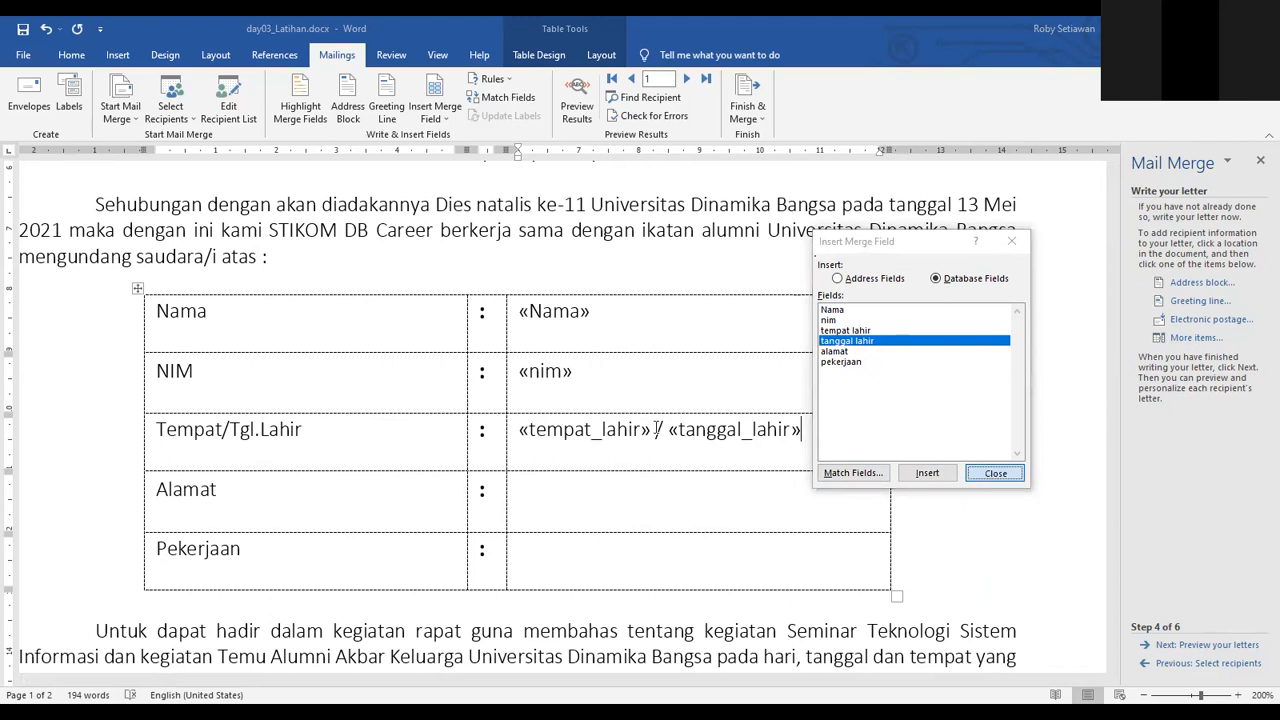
click(994, 472)
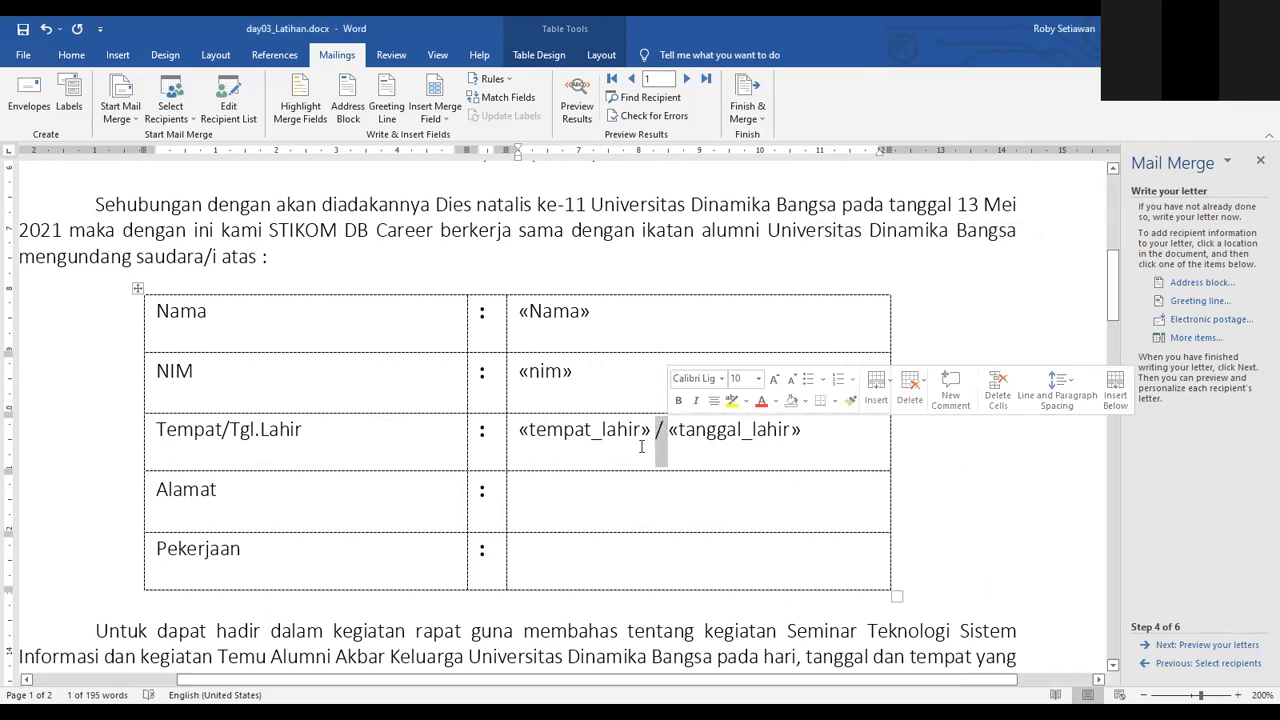
Insert the «alamat» and «pekerjaan» merge fields into the Alamat and Pekerjaan cells.
click(646, 505)
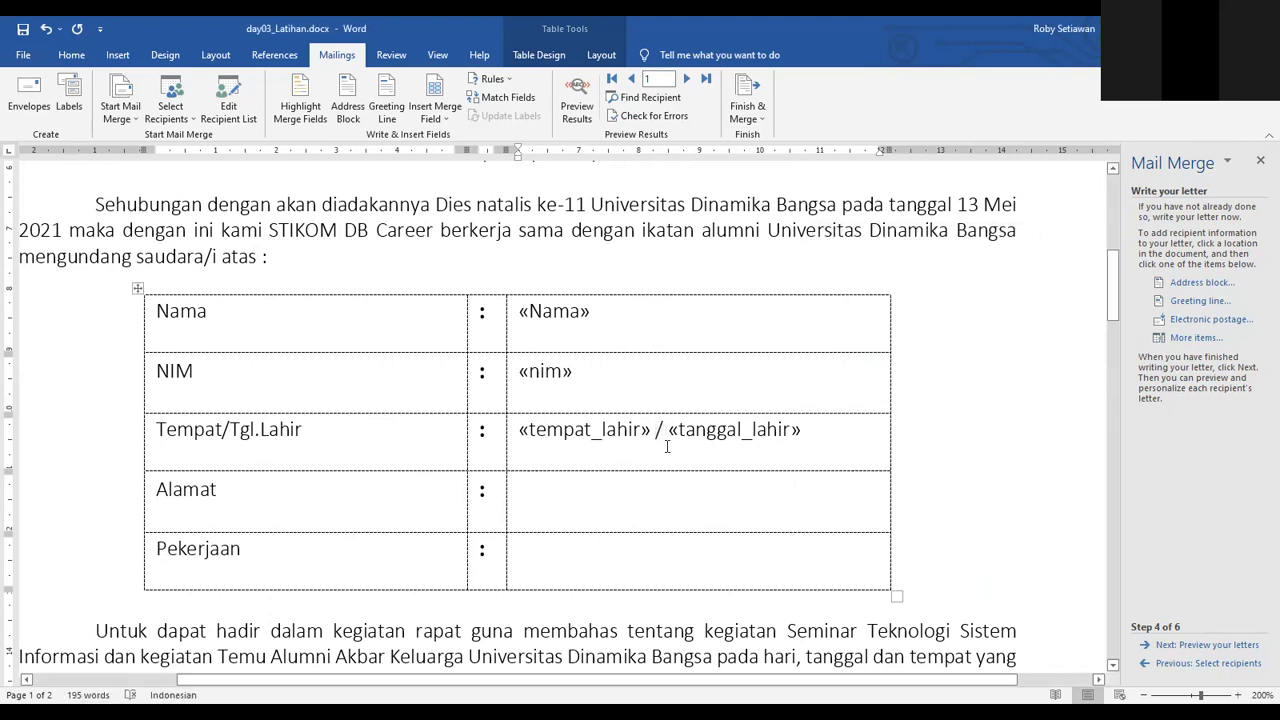
click(1195, 338)
click(830, 351)
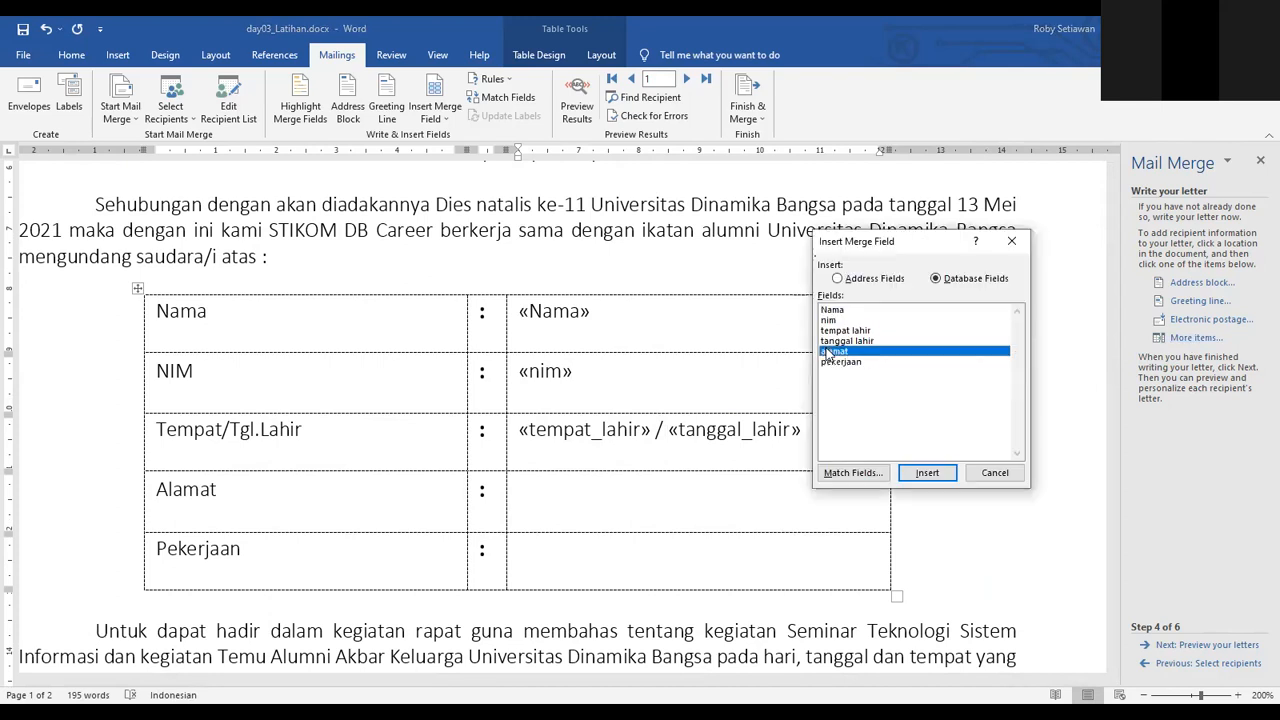
click(926, 472)
click(615, 548)
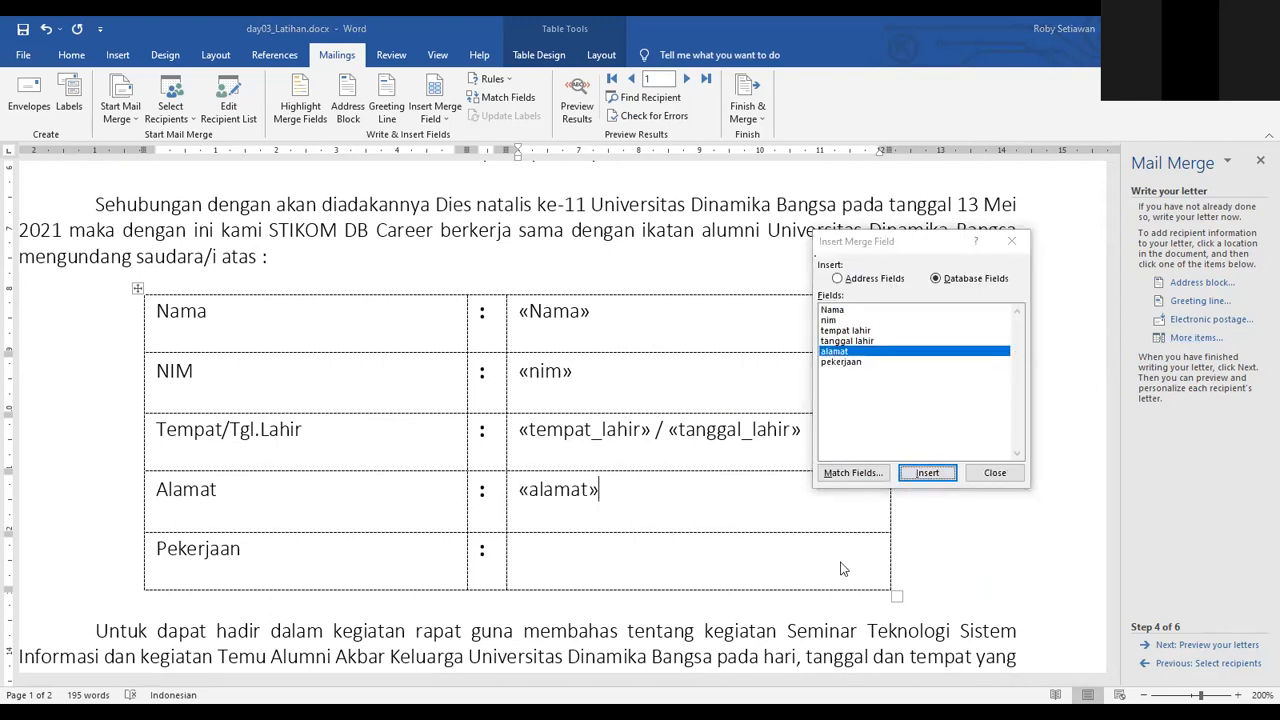
click(994, 472)
click(1192, 338)
click(927, 472)
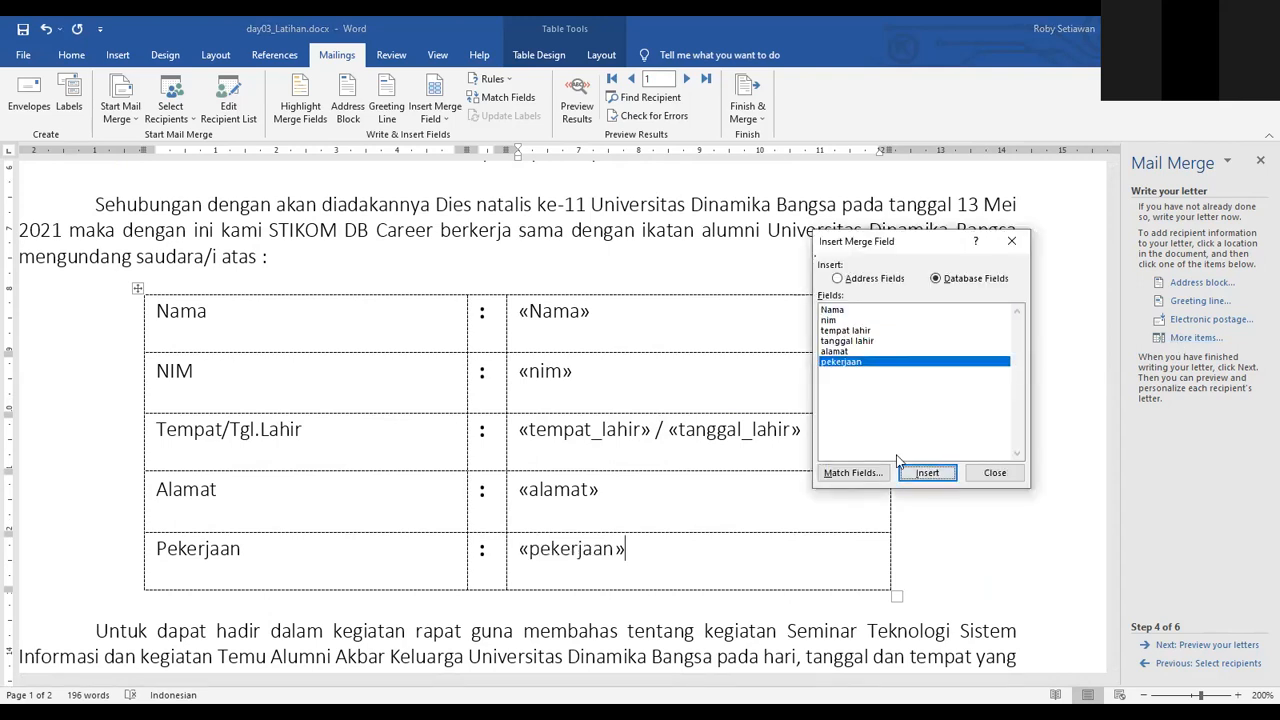
click(994, 472)
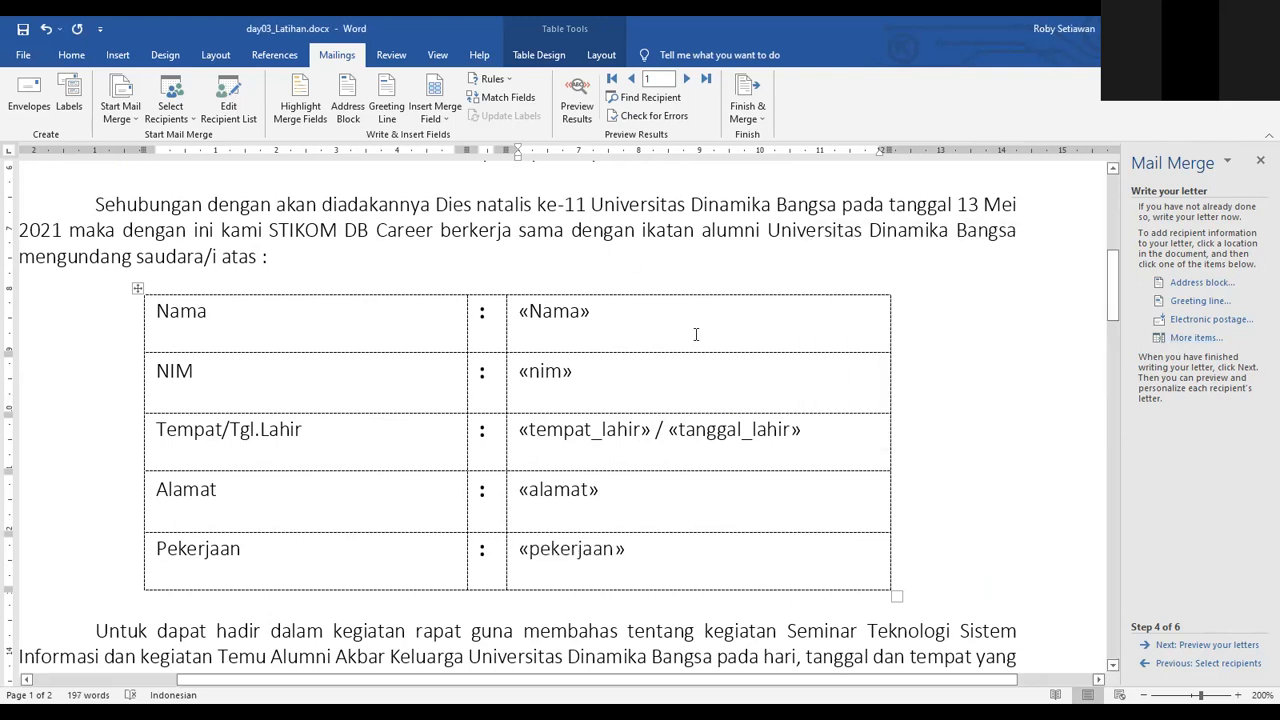
scroll(696, 334, down, 1)
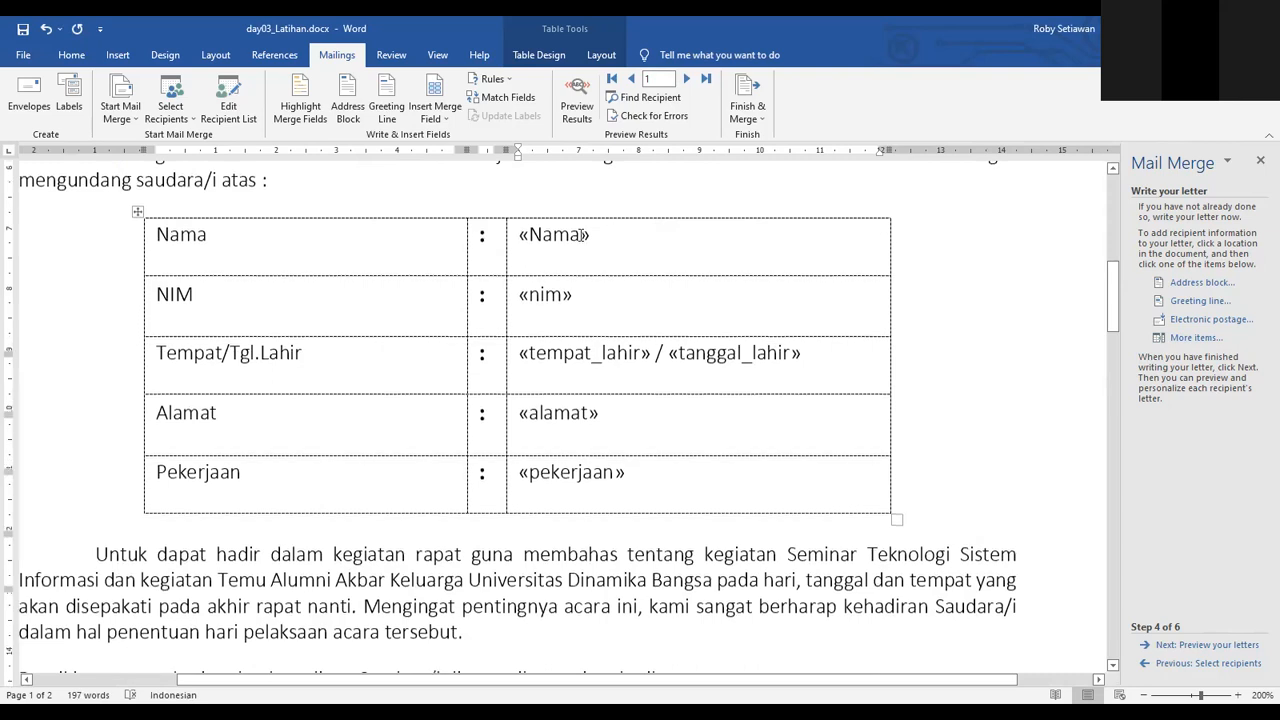
scroll(422, 252, up, 4)
scroll(435, 255, up, 1)
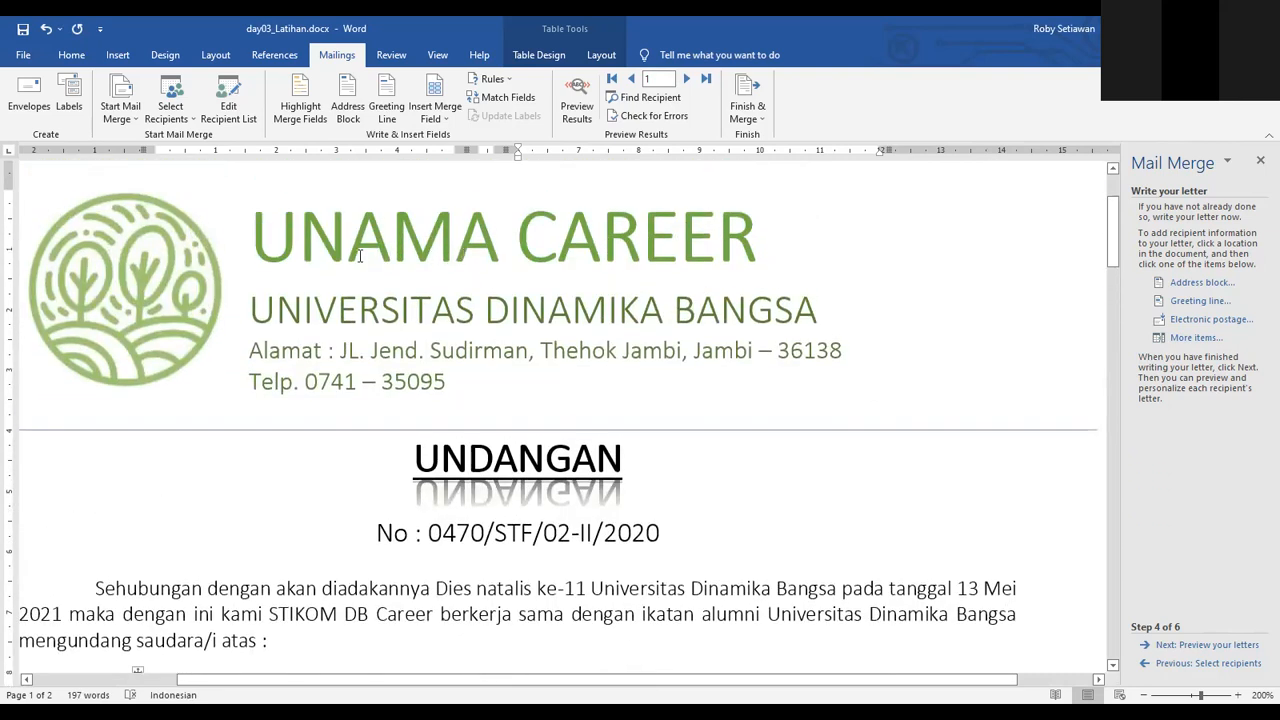
scroll(360, 256, down, 4)
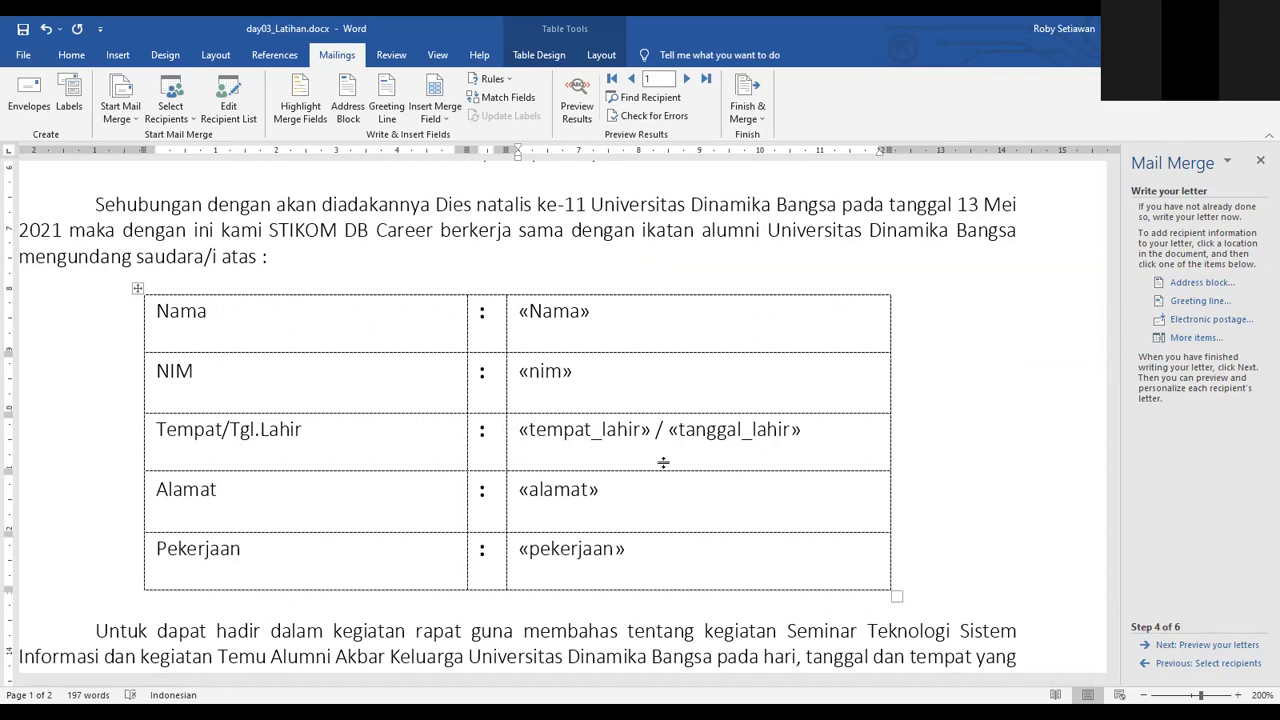
click(558, 318)
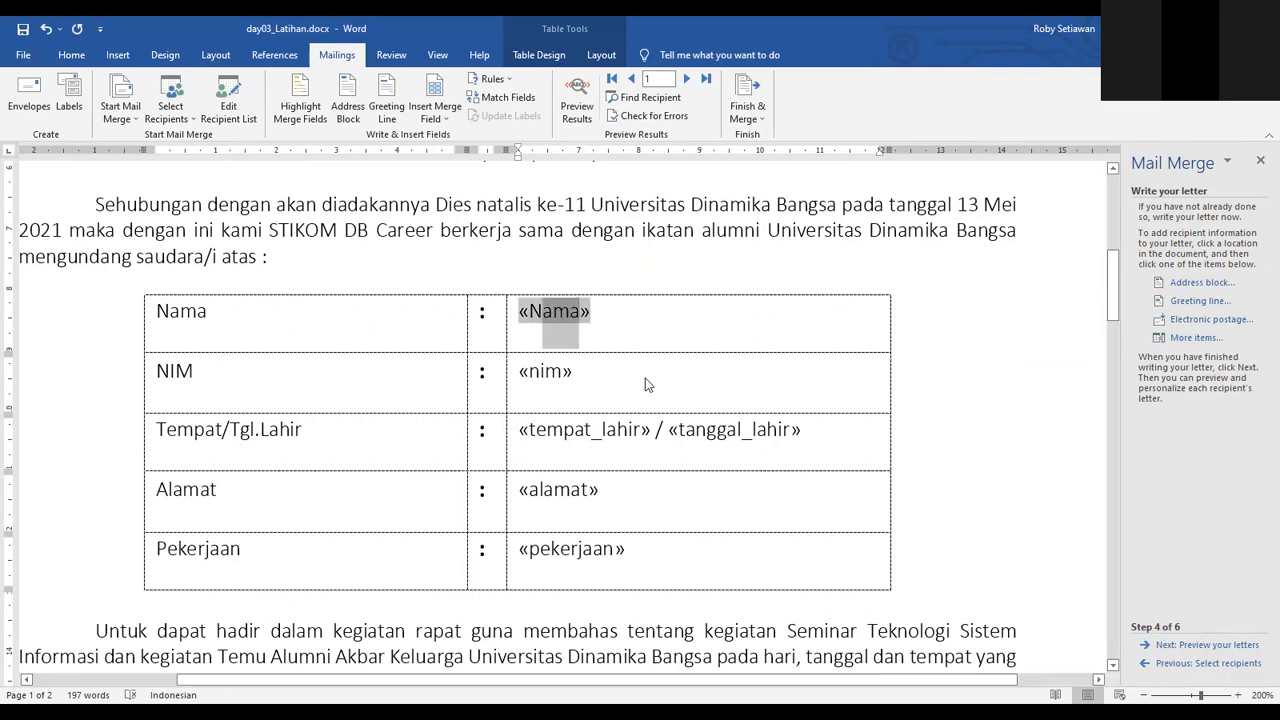
Preview the merged letter and inspect the merged NIM and birth date values.
click(1202, 645)
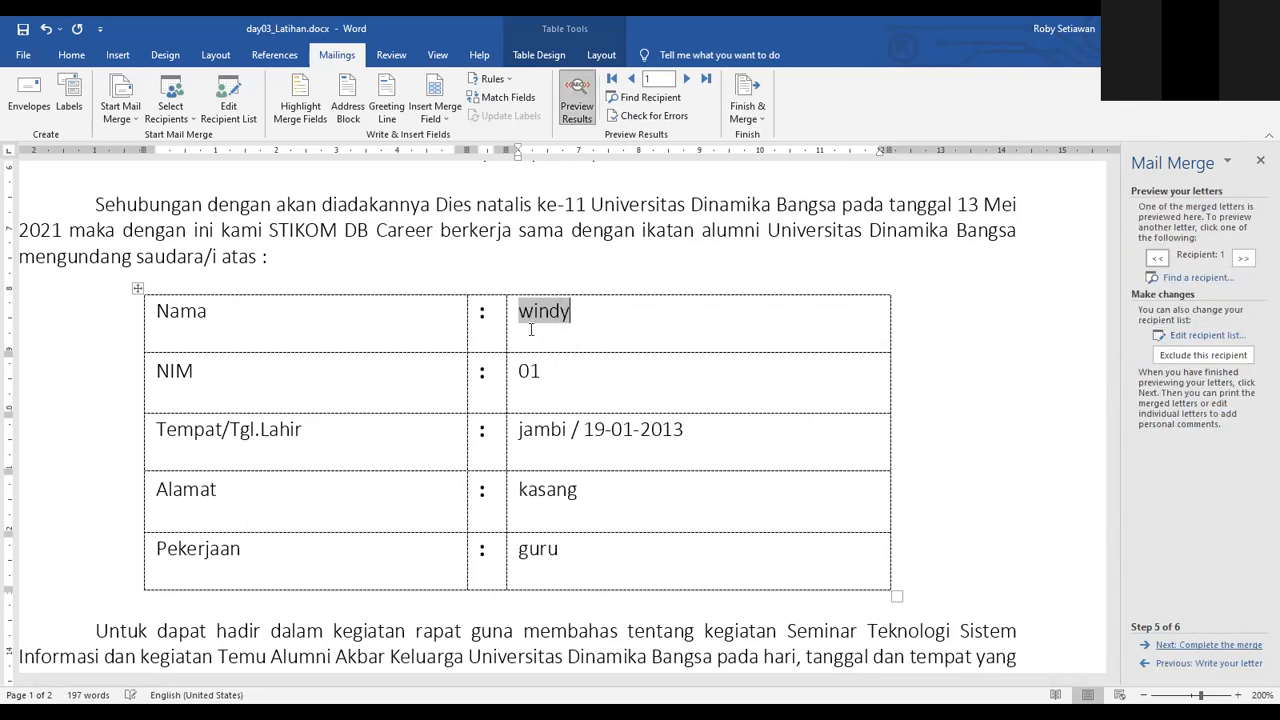
click(550, 379)
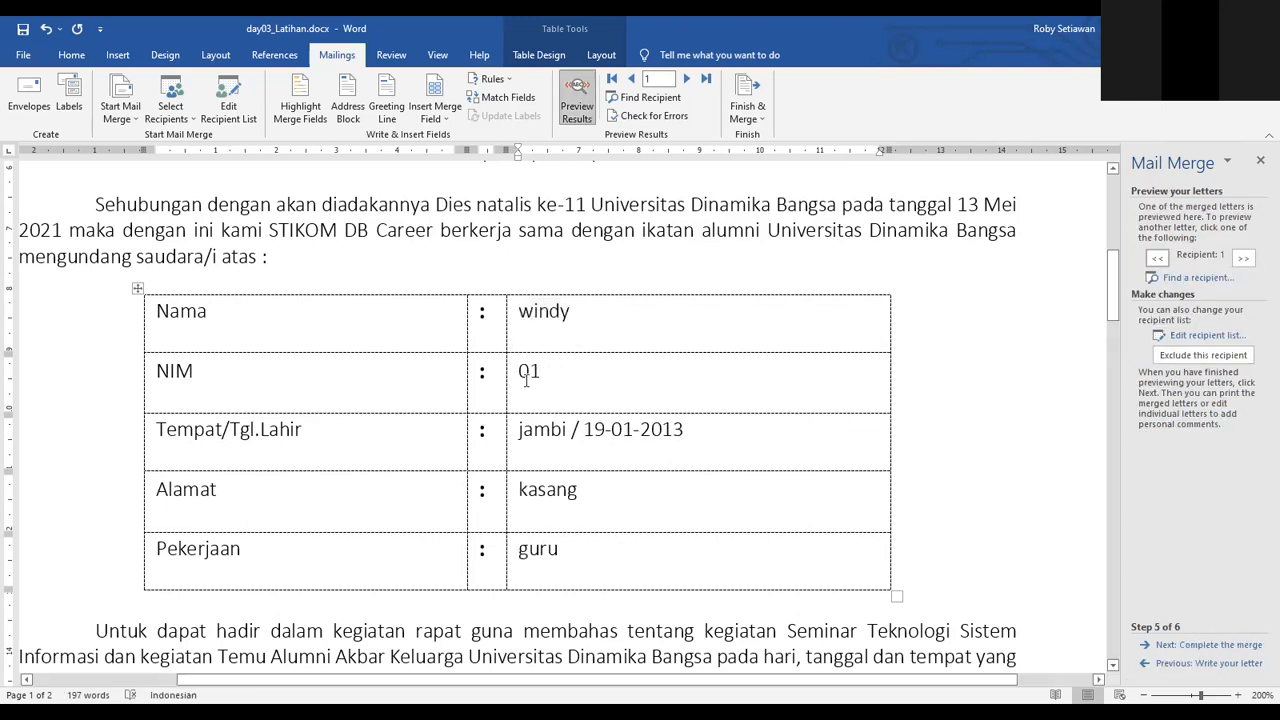
click(526, 380)
click(576, 424)
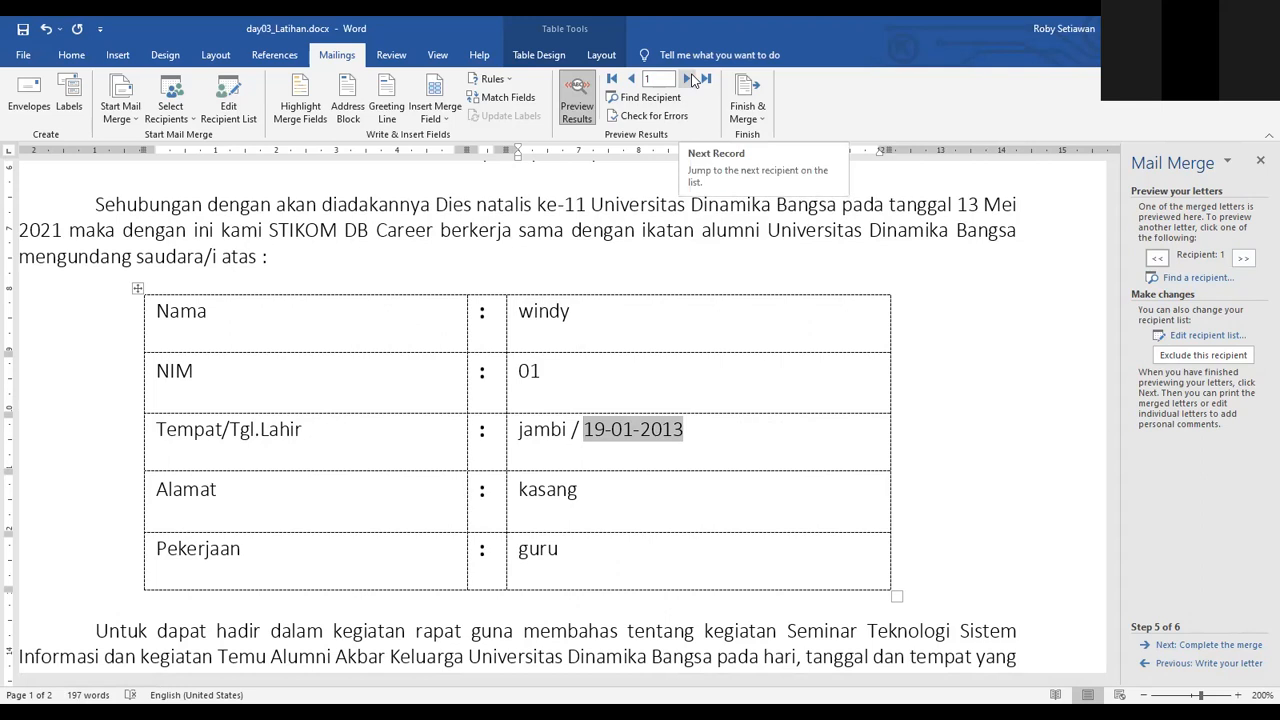
Step through the recipients, return the preview to Recipient 1, and review the letter.
click(1244, 260)
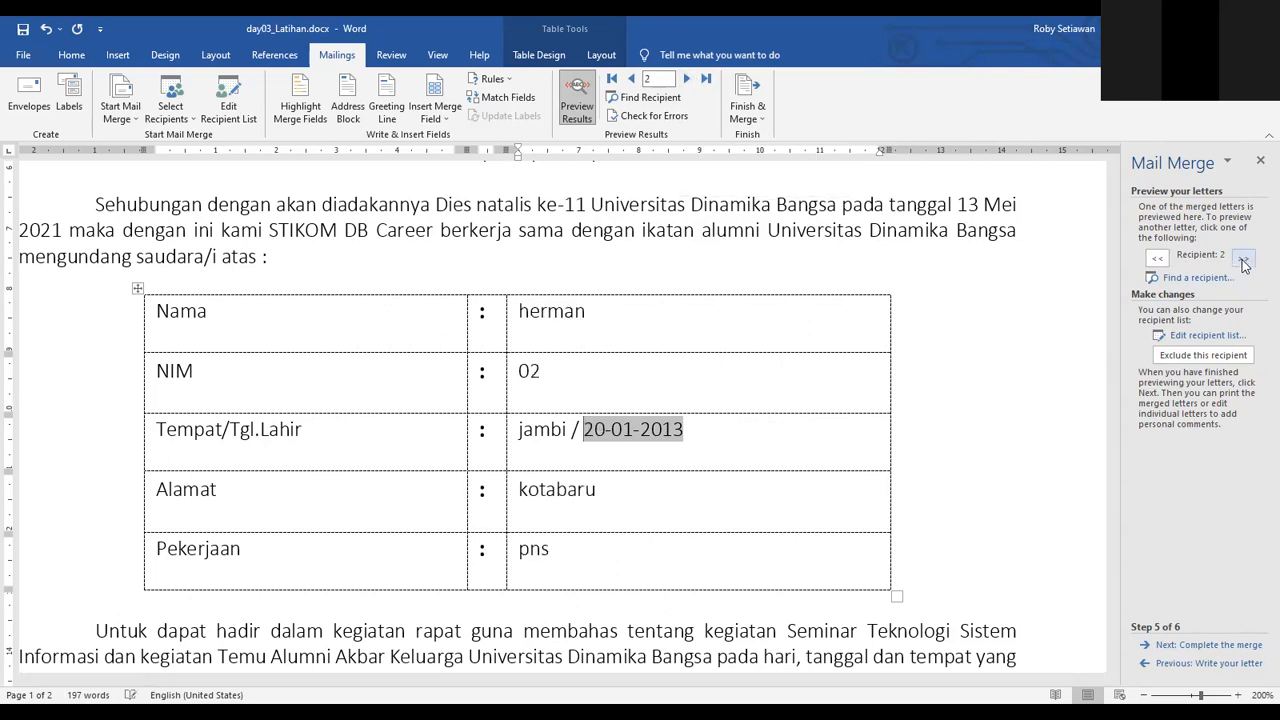
click(1244, 260)
click(1244, 260)
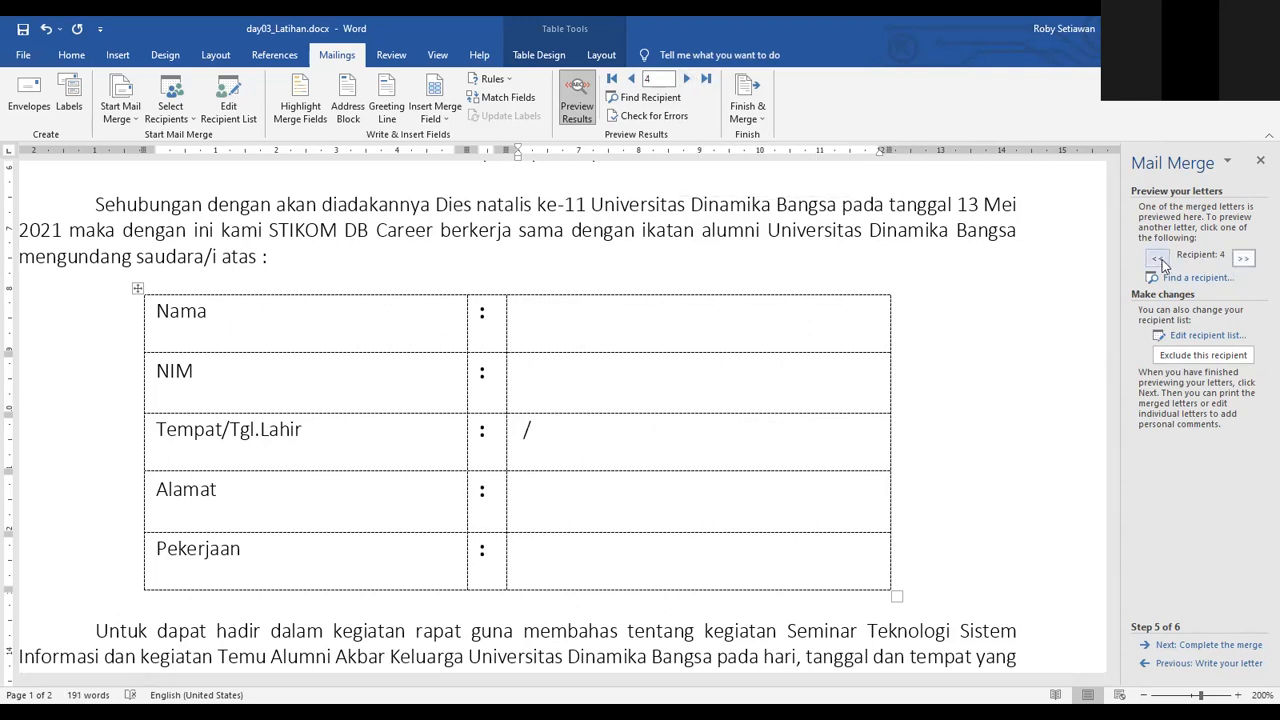
click(1157, 260)
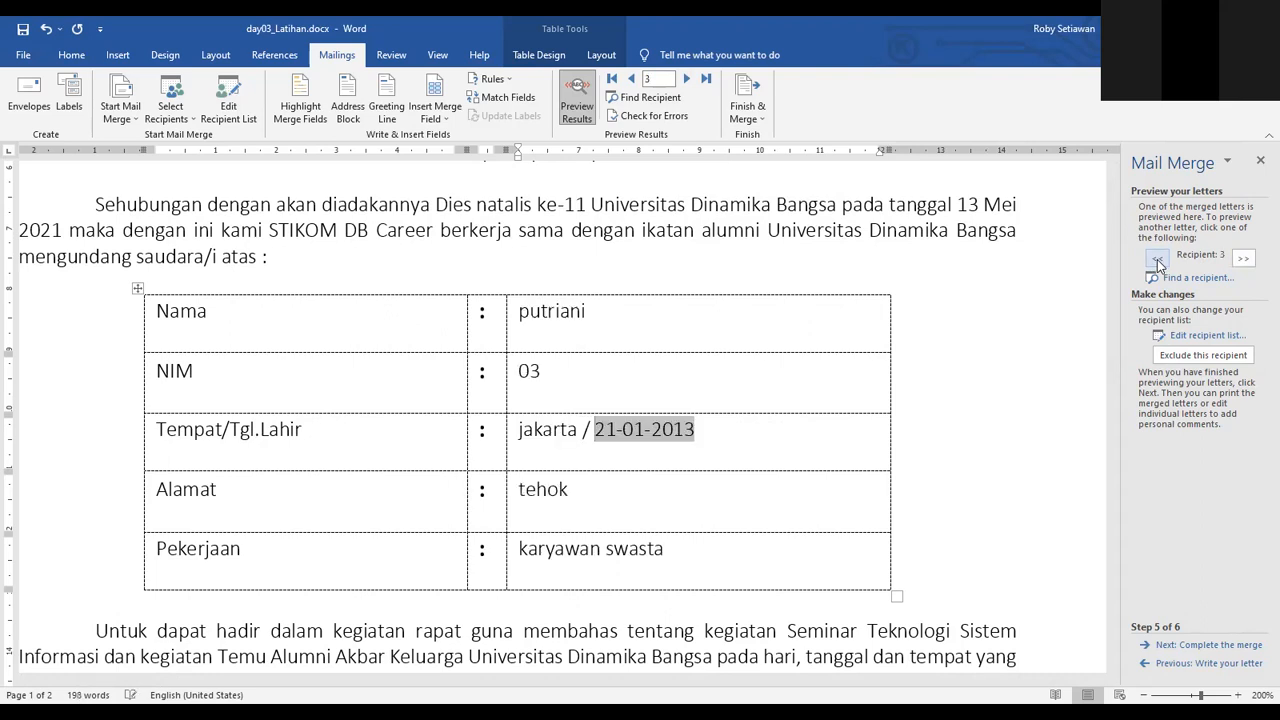
click(1157, 260)
click(1157, 260)
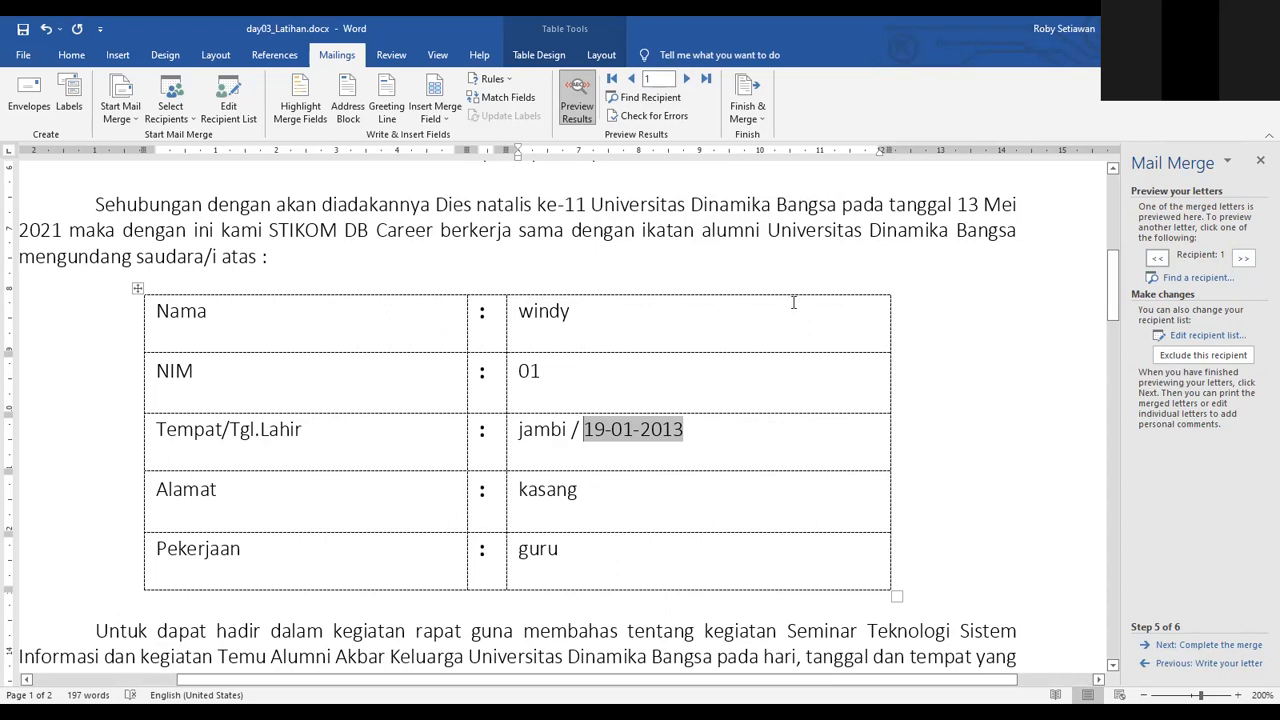
drag(647, 206, 679, 212)
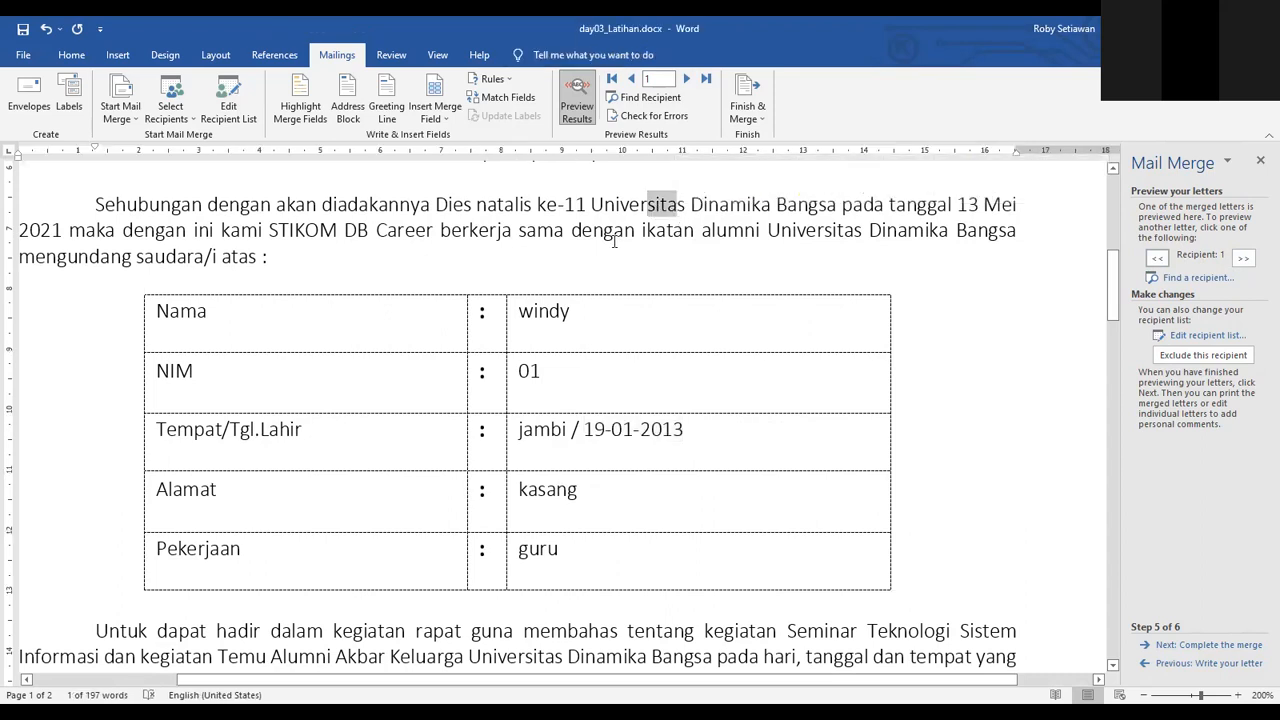
scroll(500, 300, up, 5)
drag(251, 277, 620, 428)
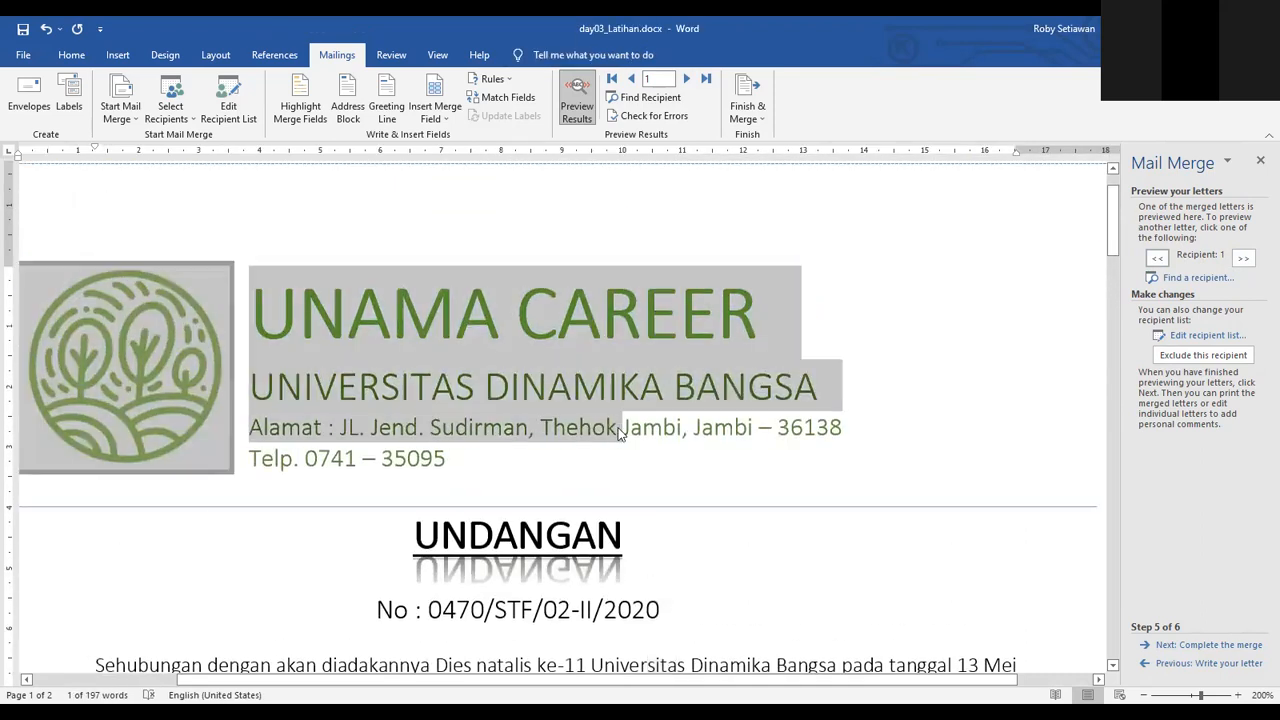
scroll(696, 467, down, 3)
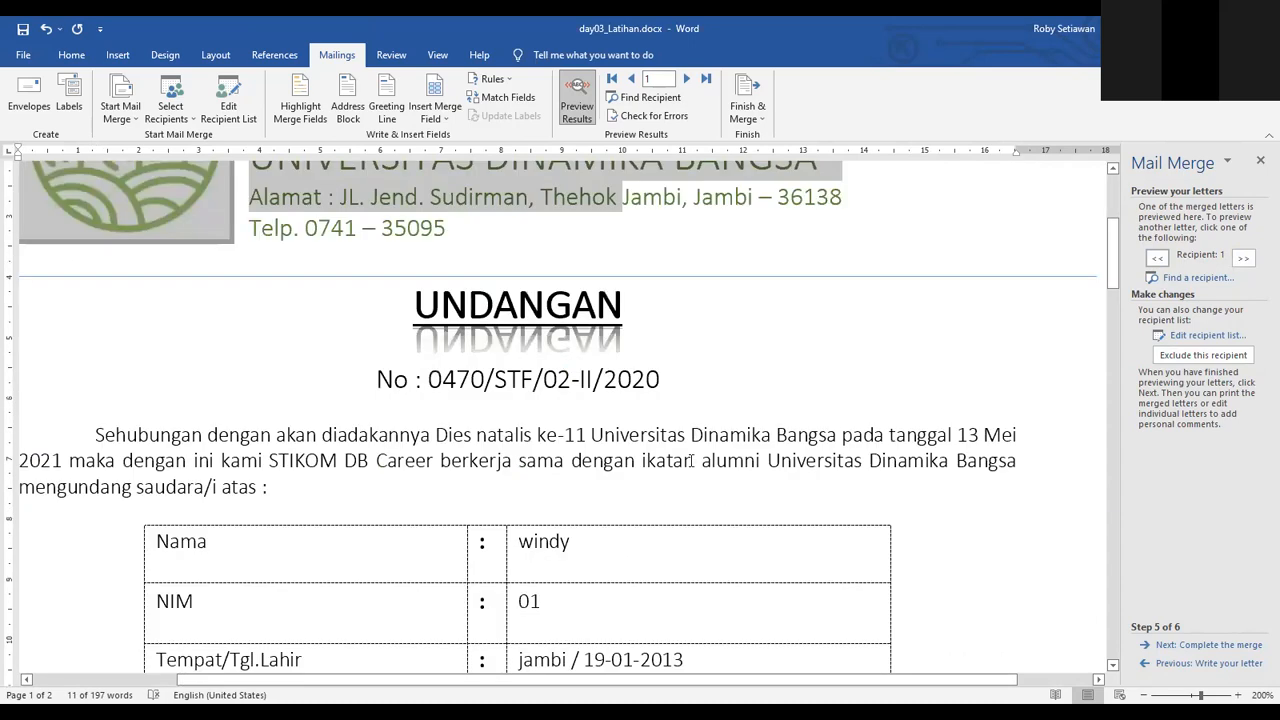
scroll(694, 461, down, 1)
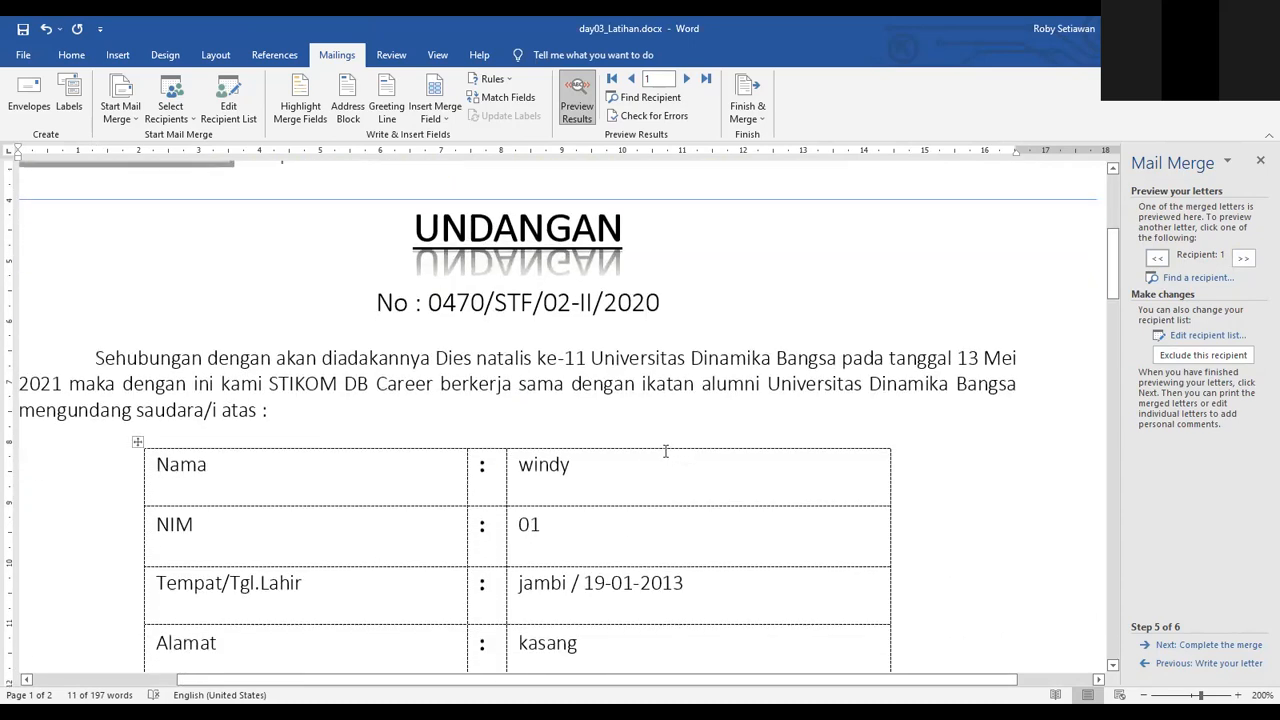
scroll(665, 452, down, 1)
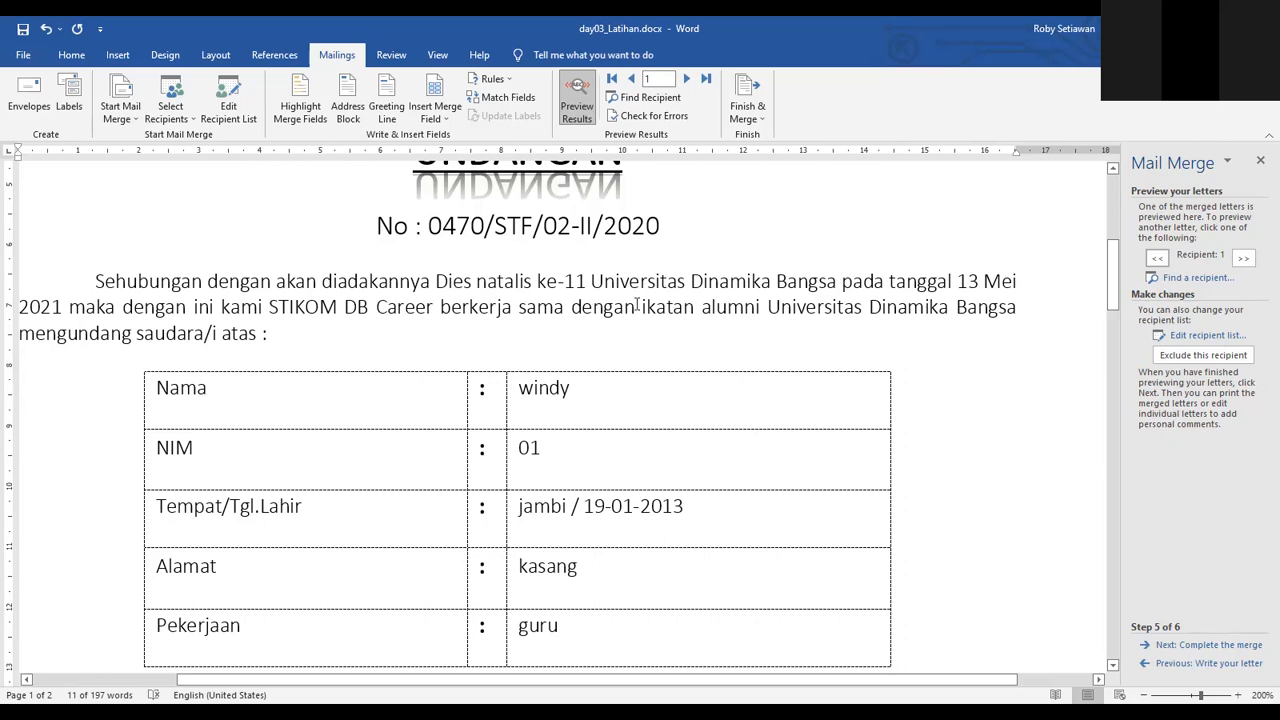
Move the wizard to Step 6, Complete the merge, and bring up Merge to Printer.
click(1200, 645)
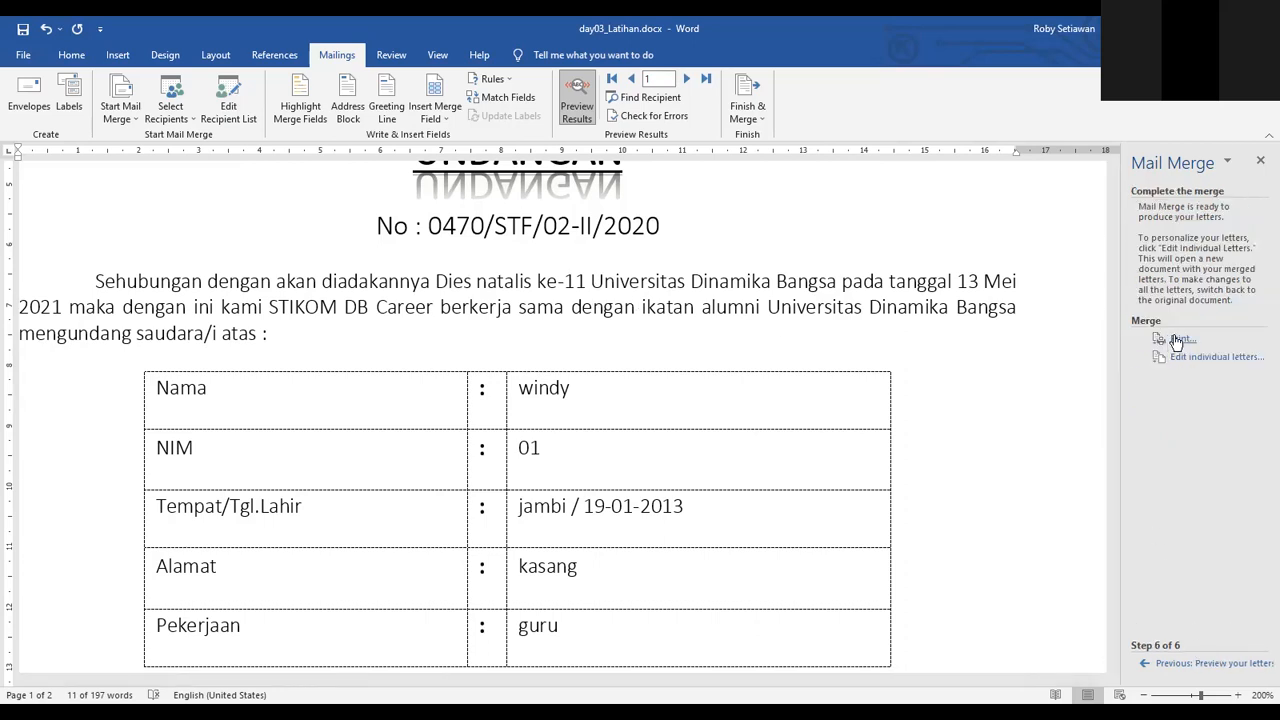
click(1200, 663)
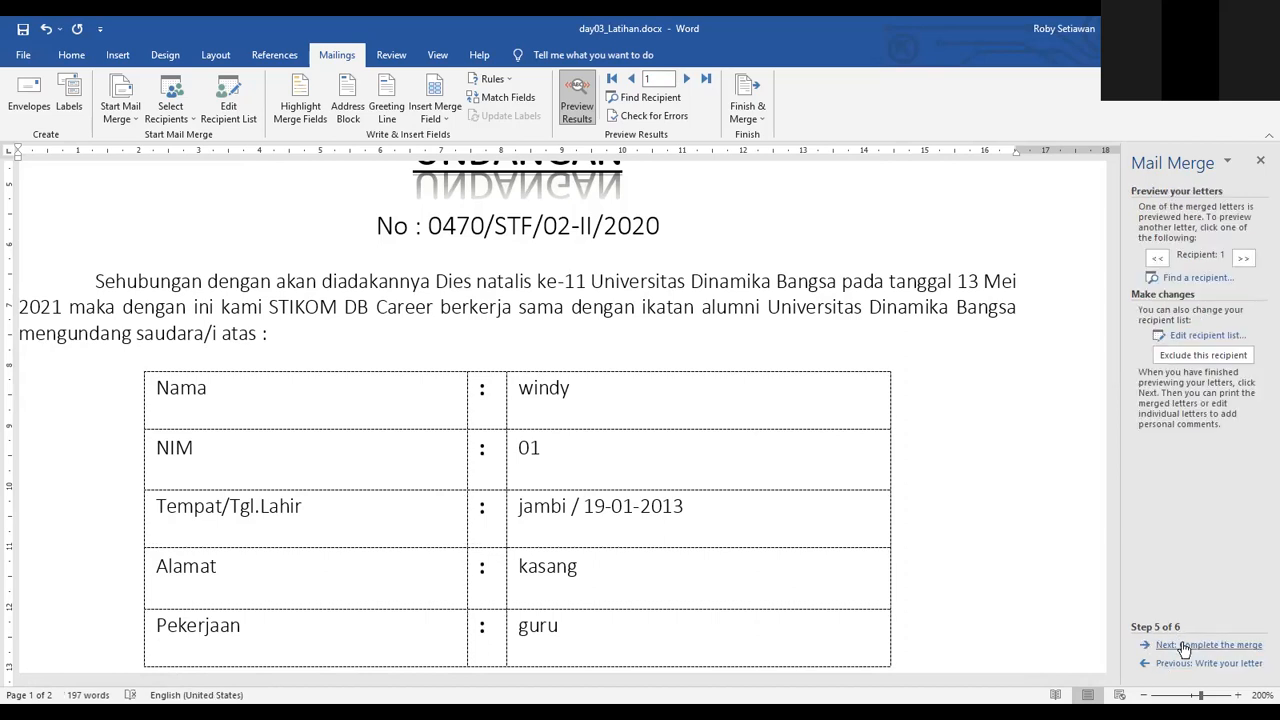
click(1185, 645)
click(1168, 663)
click(1190, 663)
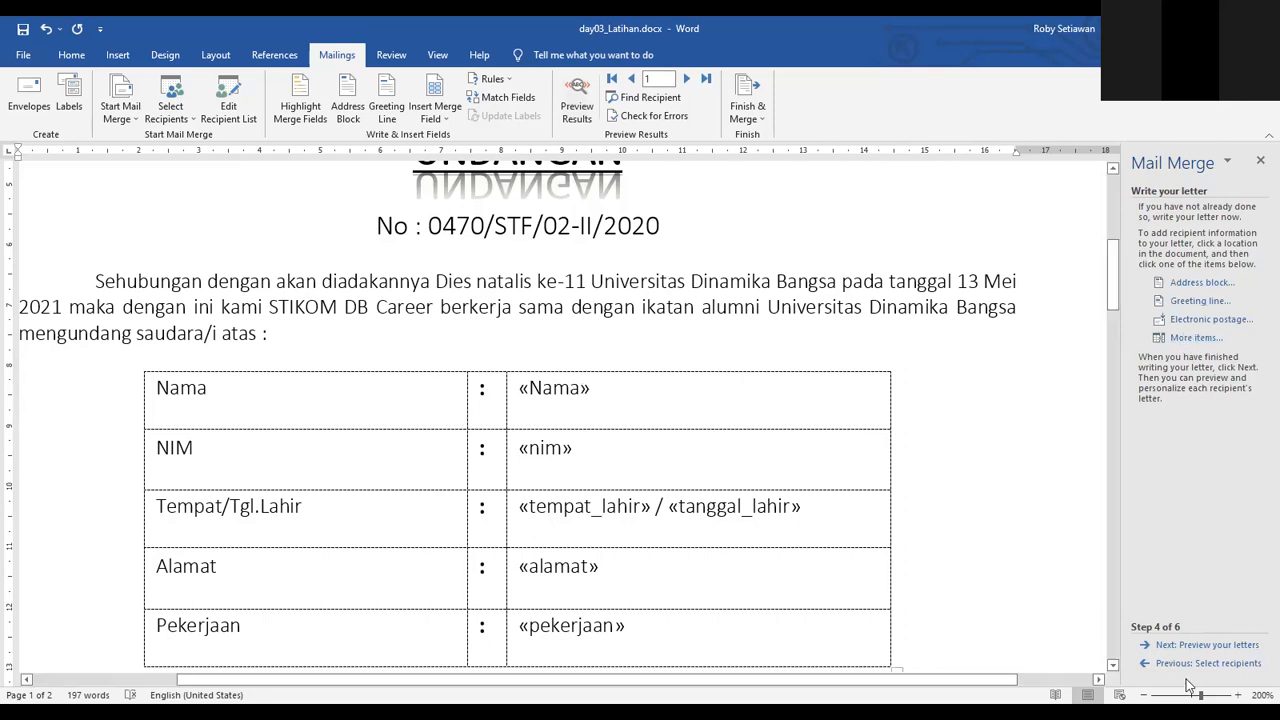
click(1205, 644)
click(1205, 644)
click(1161, 342)
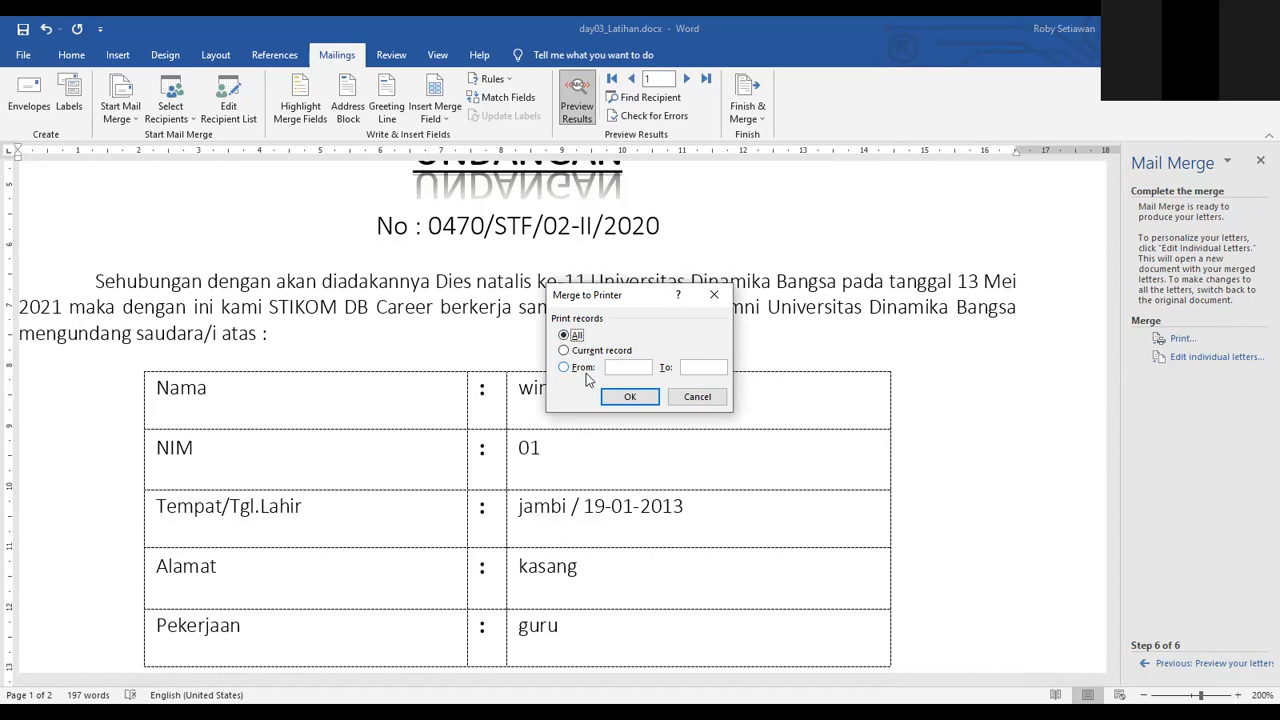
Try a print range starting at record 2, cancel, and preview the third recipient's letter.
click(572, 368)
text(2)
click(702, 368)
click(697, 398)
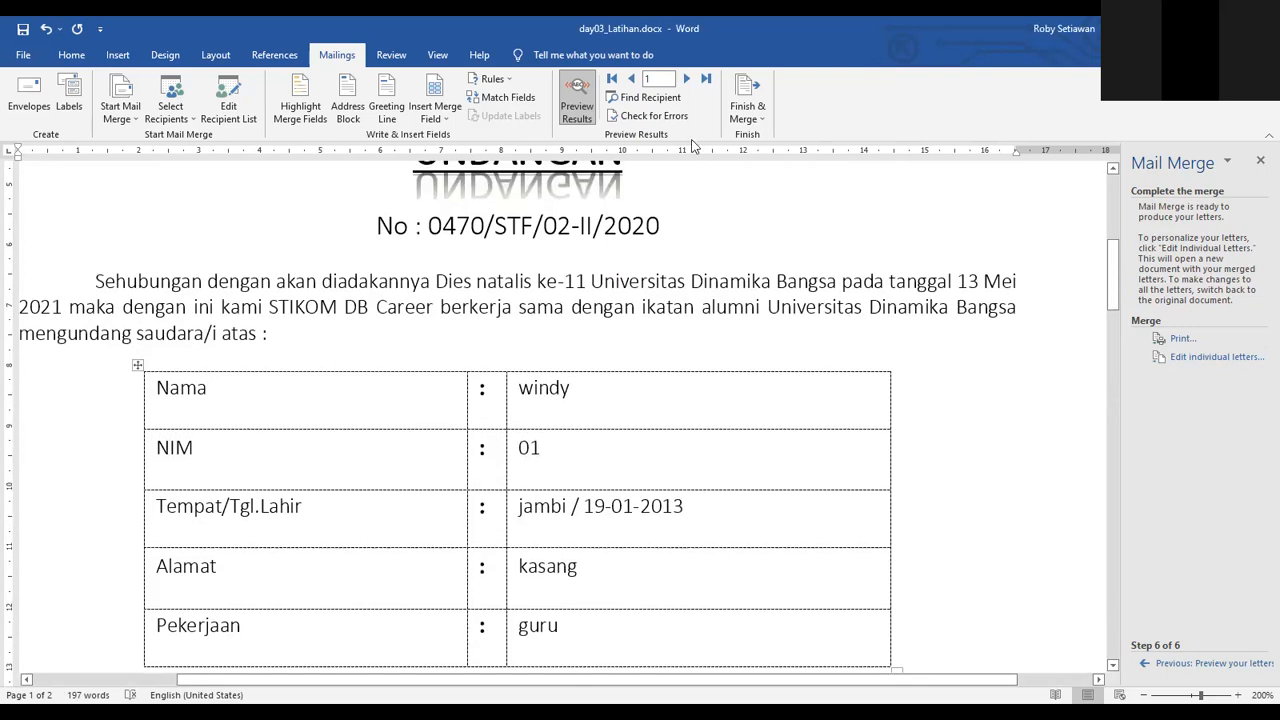
click(686, 78)
click(569, 392)
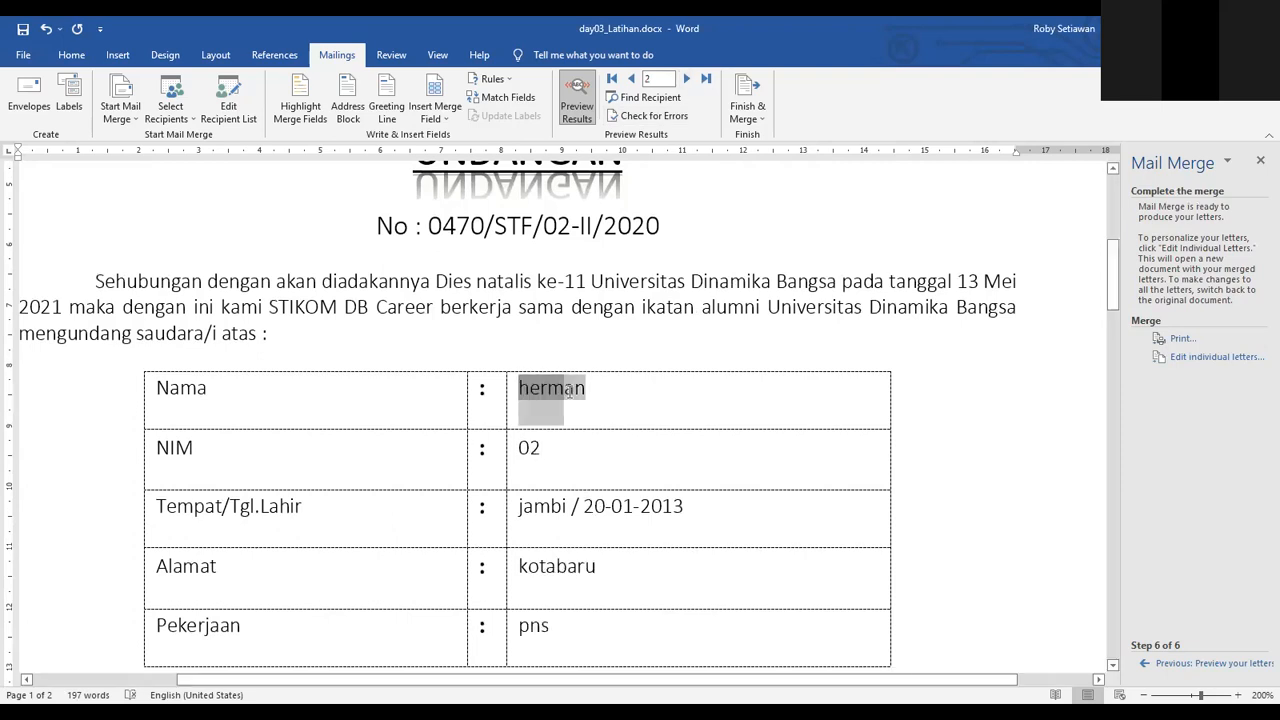
click(686, 78)
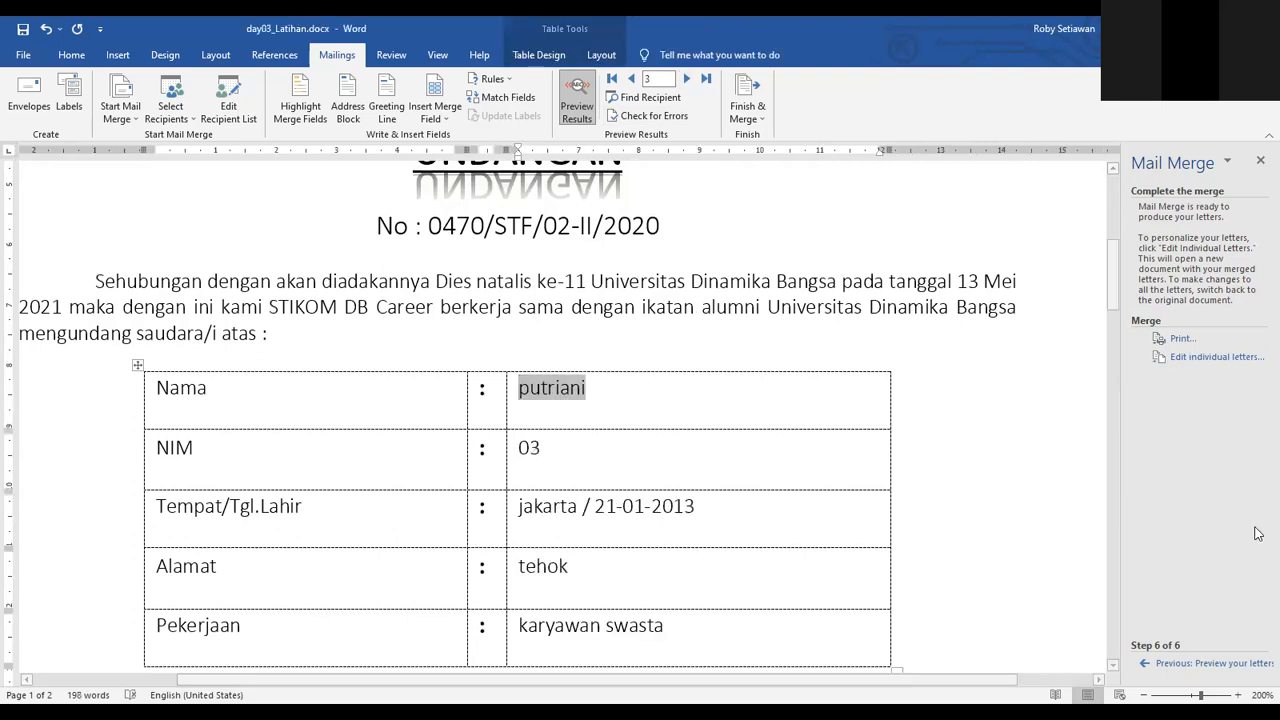
Set the print range to records 2 through 3, then cancel without printing.
click(1177, 338)
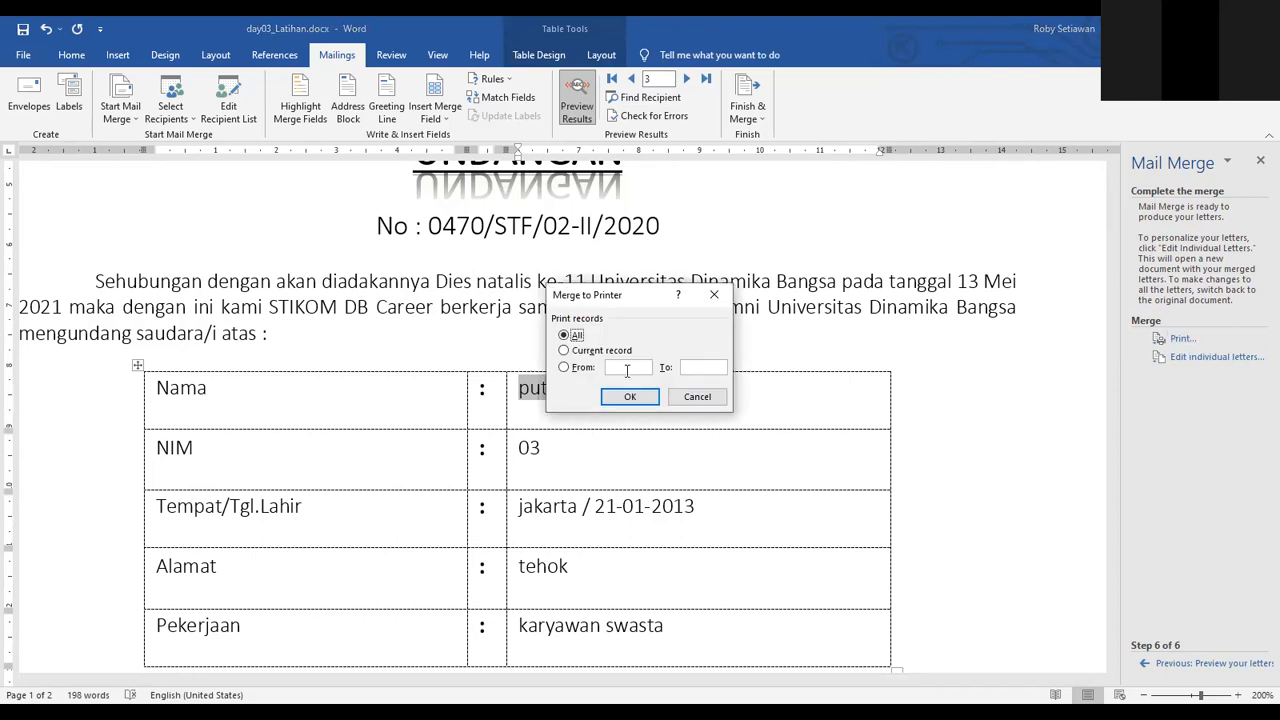
click(609, 366)
text(2)
click(700, 368)
text(3)
click(695, 398)
Select the guest data table on page 2 of the Word document for copying.
scroll(801, 353, up, 3)
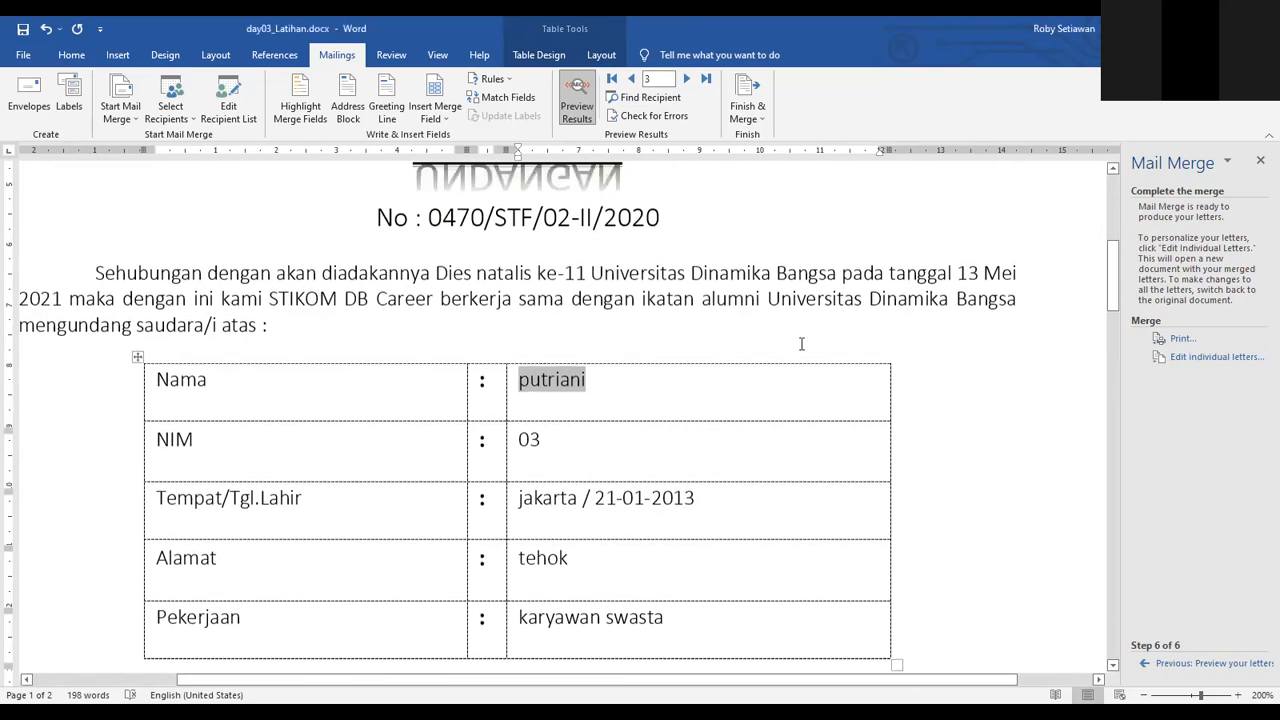
scroll(801, 353, up, 1)
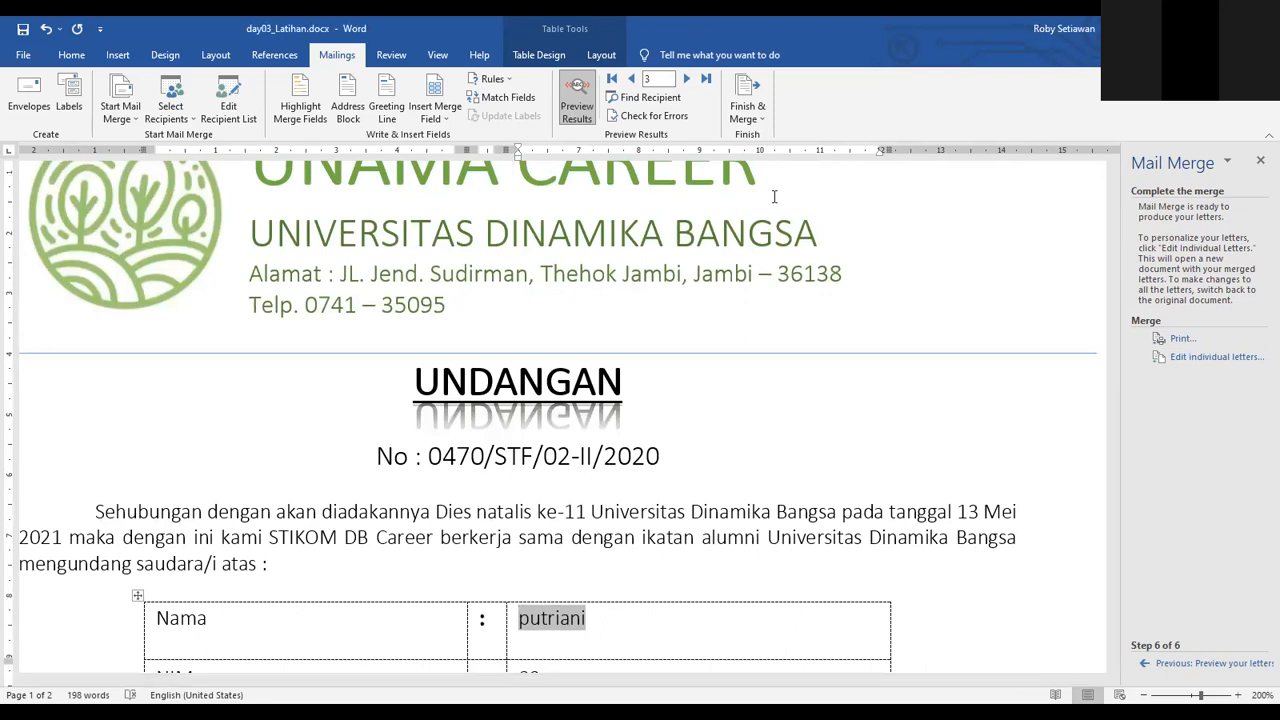
scroll(766, 230, down, 15)
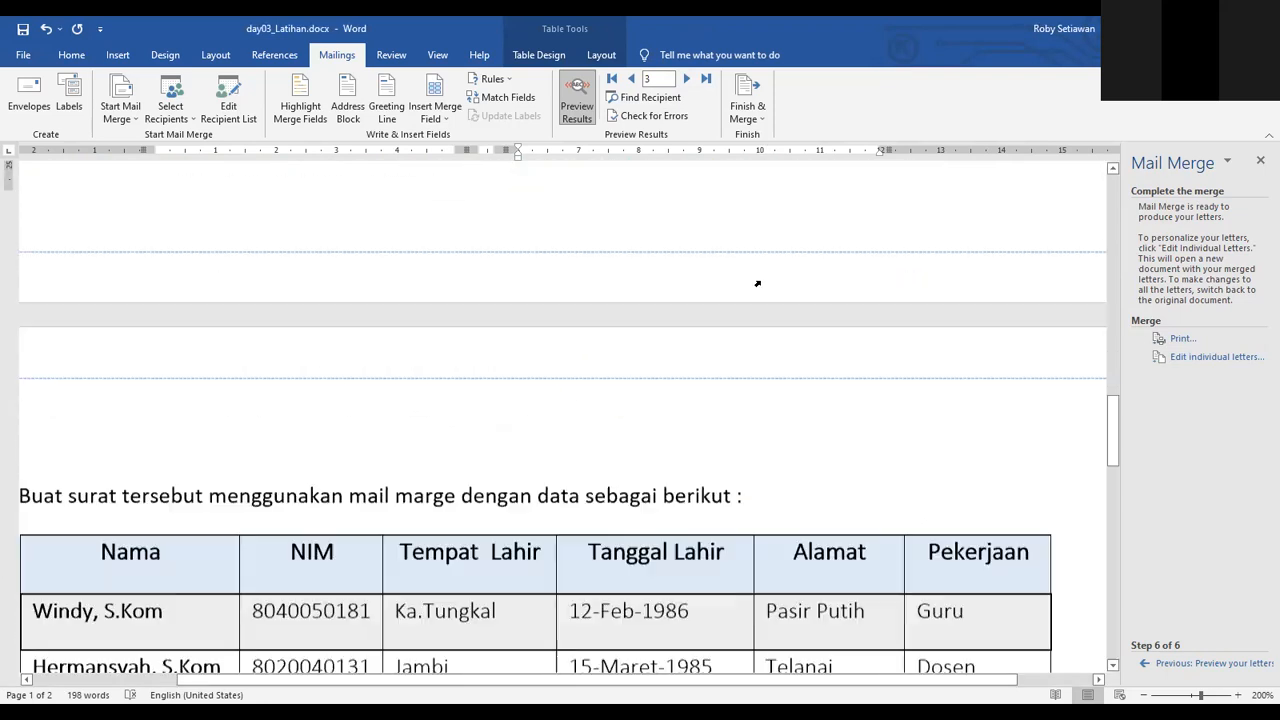
ctrl+scroll(750, 297, down, 1)
scroll(750, 297, up, 2)
drag(100, 262, 879, 510)
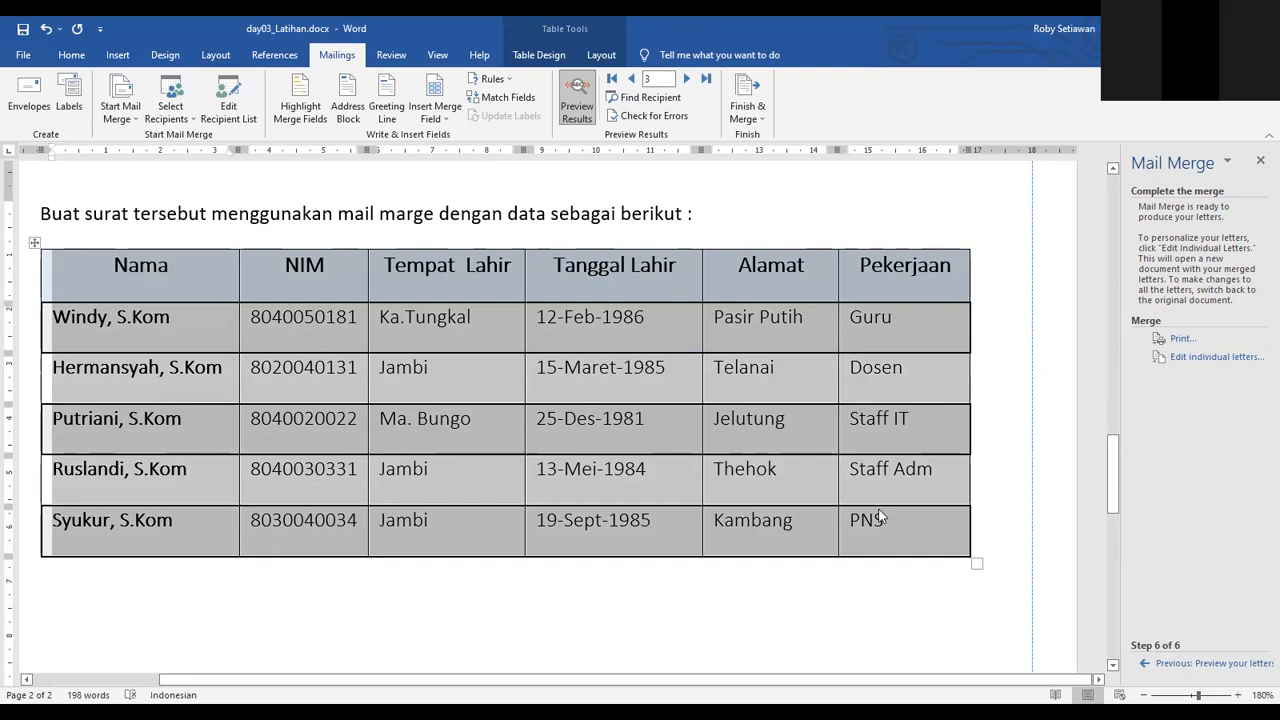
scroll(694, 366, up, 10)
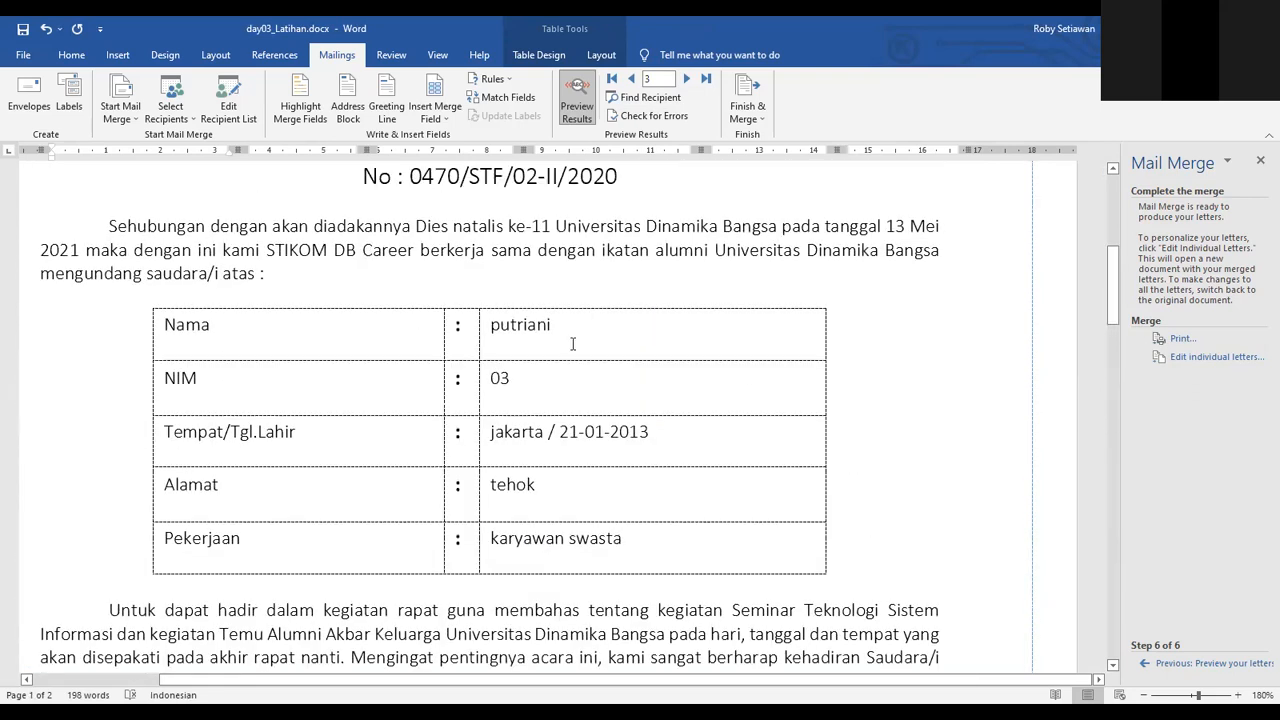
ctrl+scroll(573, 344, down, 2)
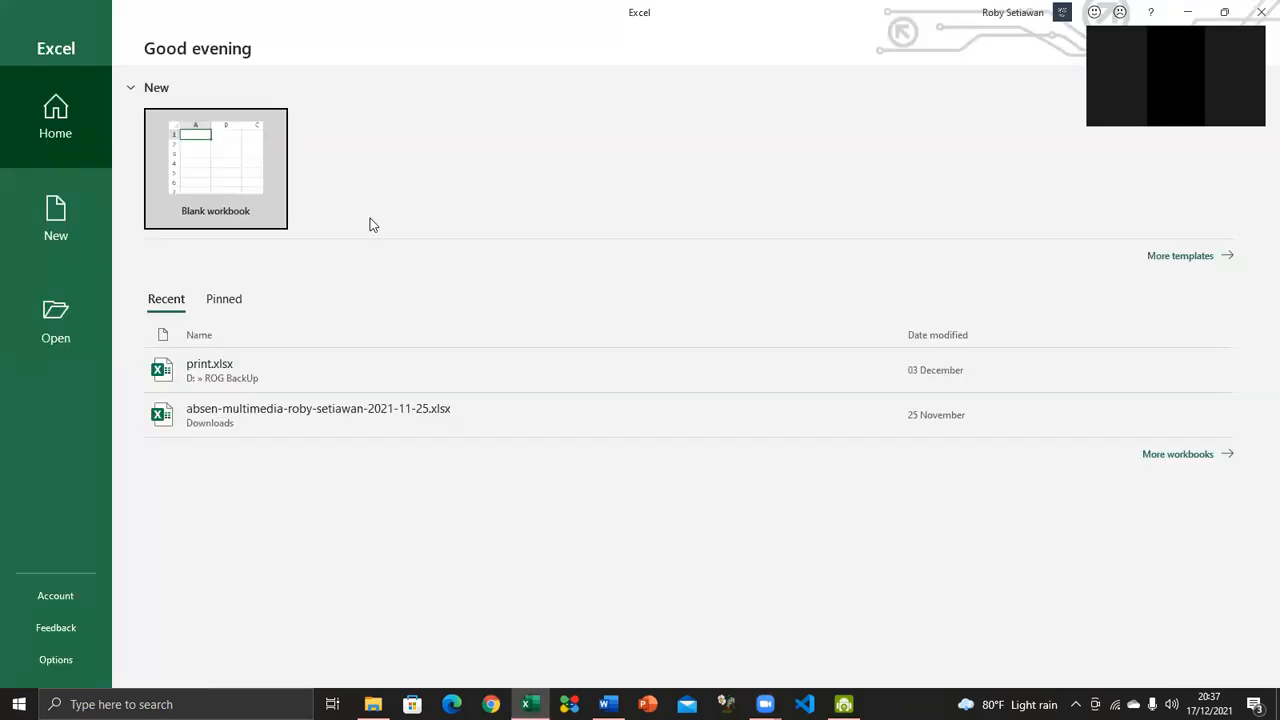
Paste the guest table at A1 of a new blank workbook and AutoFit the column widths.
click(229, 176)
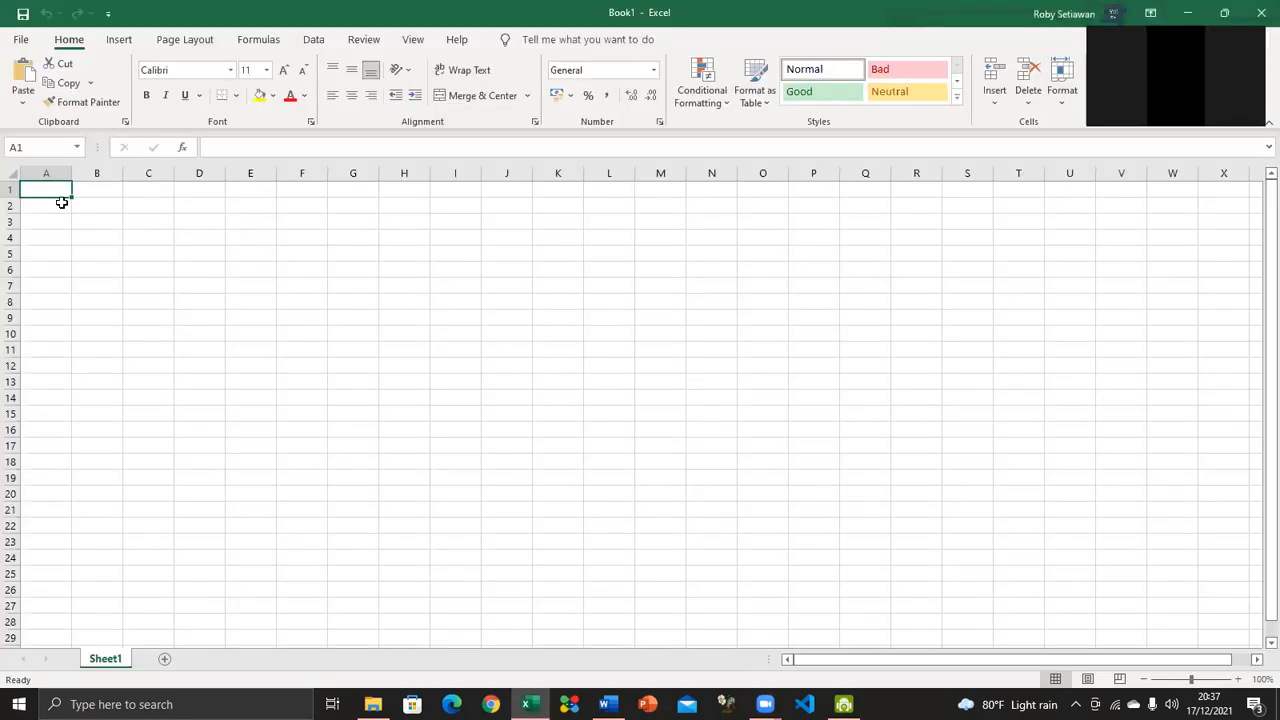
text(Nama	NIM	Tempat Lahir	Tanggal Lahir	Alamat	Pekerjaan Windy, S.Kom	8E+09	Ka.Tungkal	########	Pasir Putih	Guru Hermansyah, S.Kom	8E+09	Jambi	15-Maret-1985	Telanai	Dosen Putriani, S.Kom	8E+09	Ma. Bungo	25-Des-1981	Jelutung	Staff IT Ruslandi, S.Kom	8E+09	Jambi	13-Mei-1984	Thehok	Staff Adm Syukur, S.Kom	8E+09	Jambi	########	Kambang	PNS)
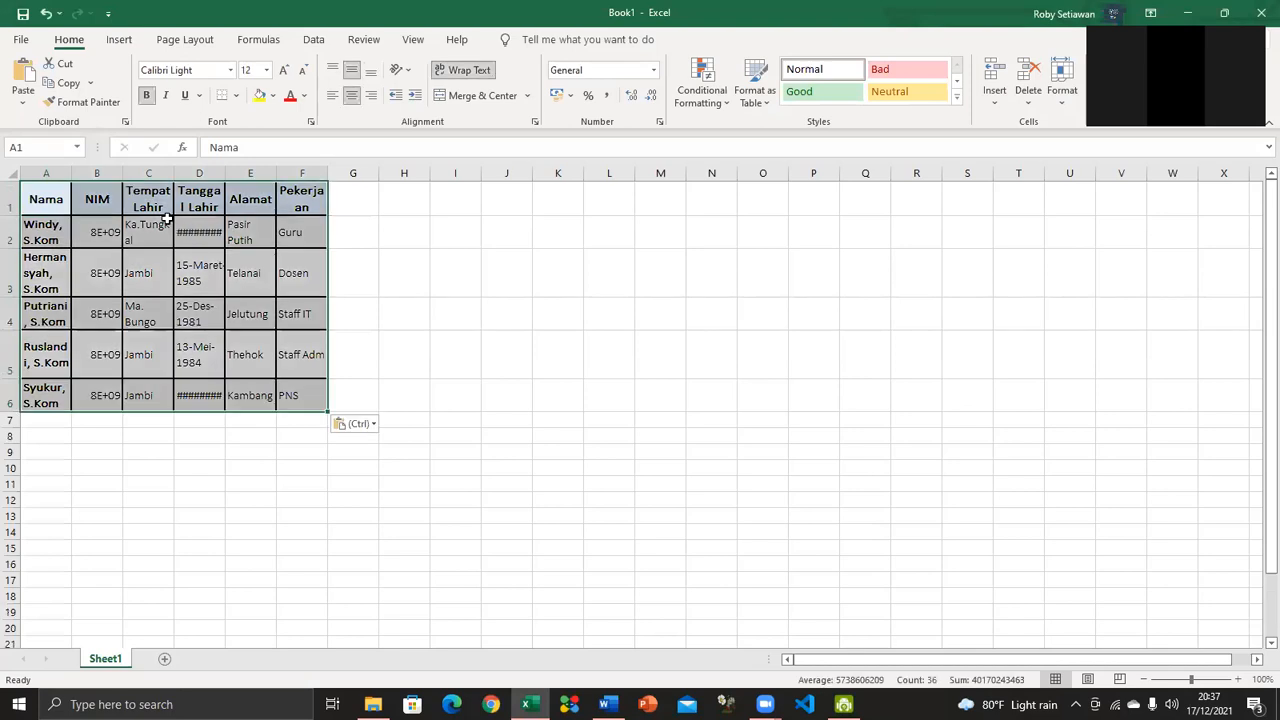
key(ctrl+a)
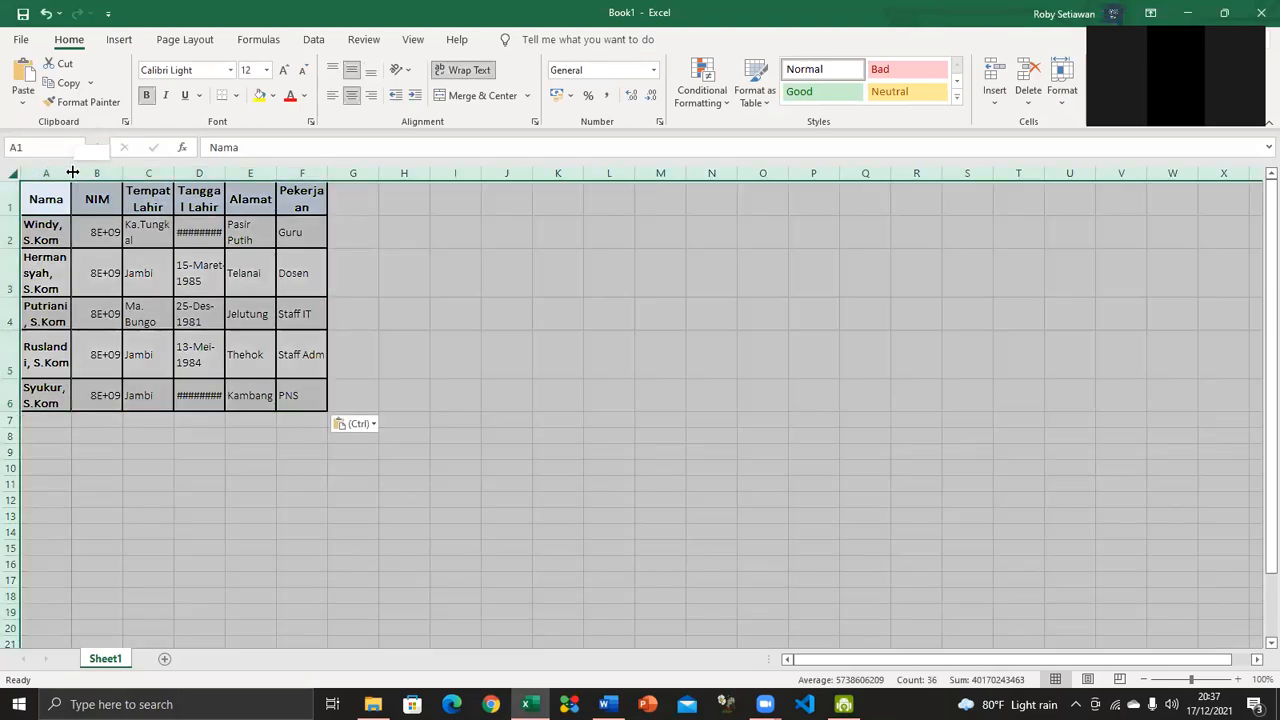
double_click(74, 173)
Widen columns A–F, AutoFit all row heights, and select the name cells A2:A6.
click(215, 271)
key(ctrl+a)
key(ctrl+a)
key(ctrl+c)
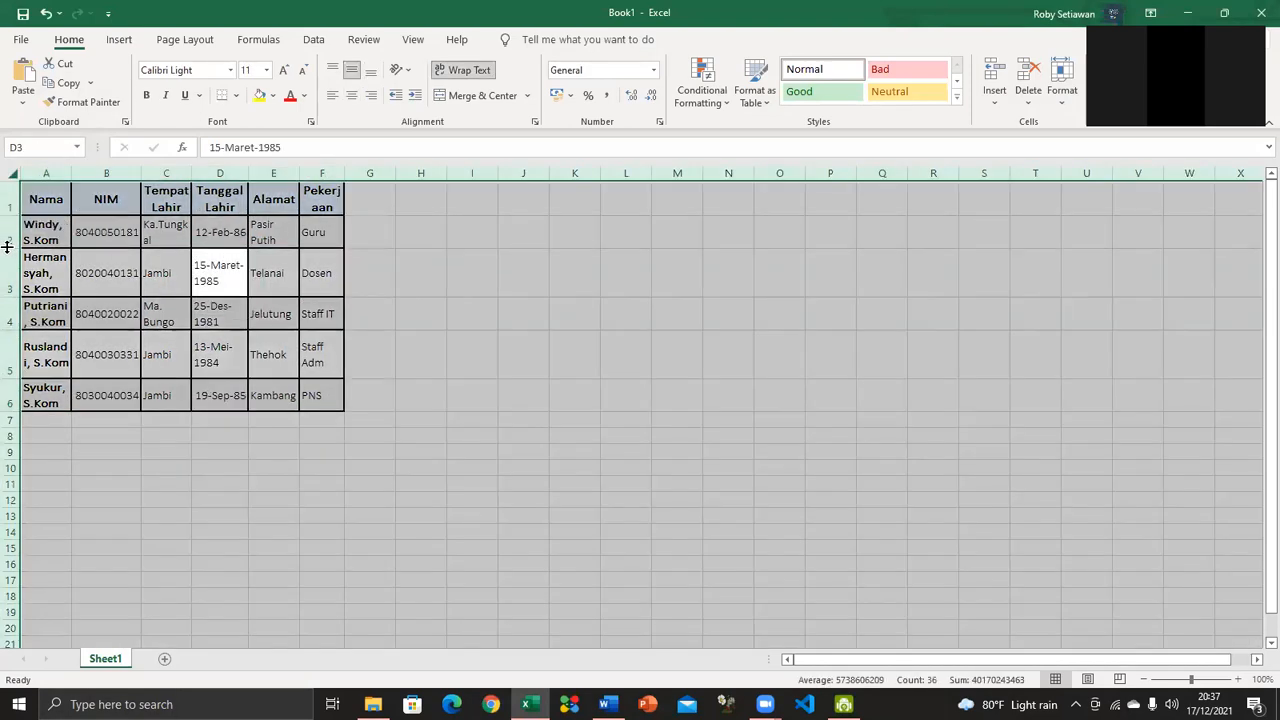
drag(71, 173, 122, 173)
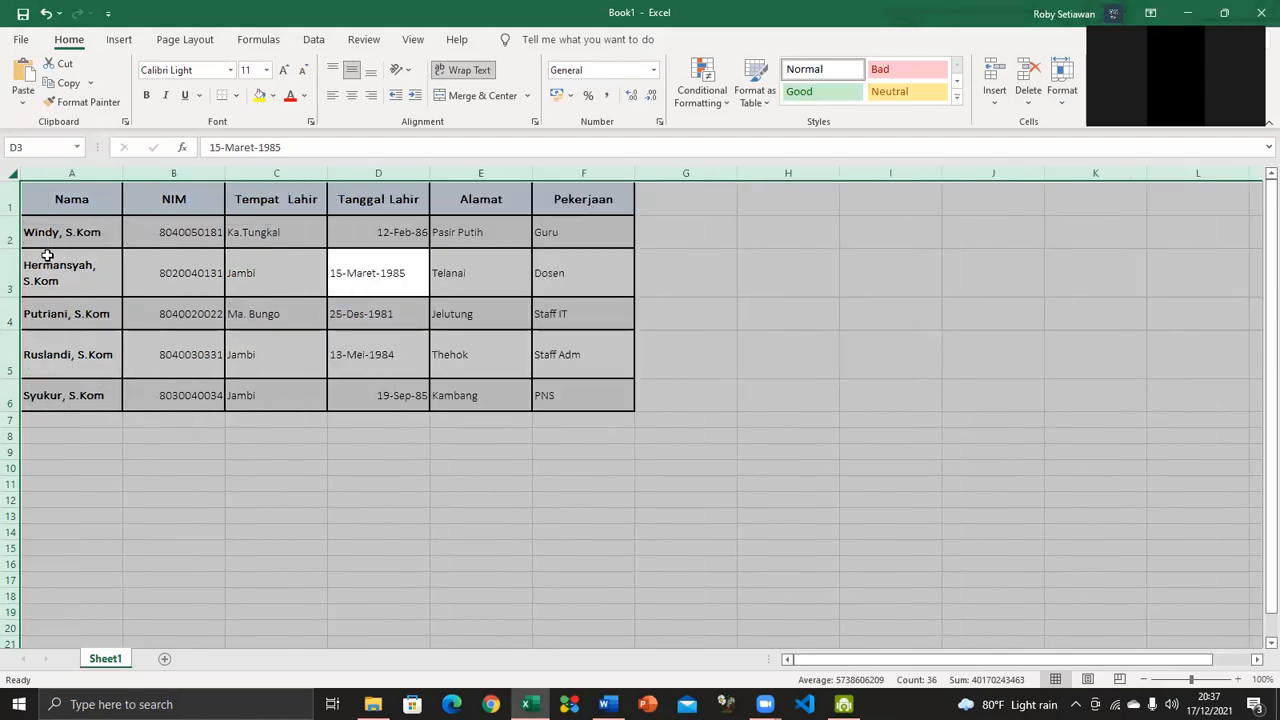
double_click(12, 249)
click(94, 258)
drag(64, 207, 94, 294)
click(90, 306)
click(78, 207)
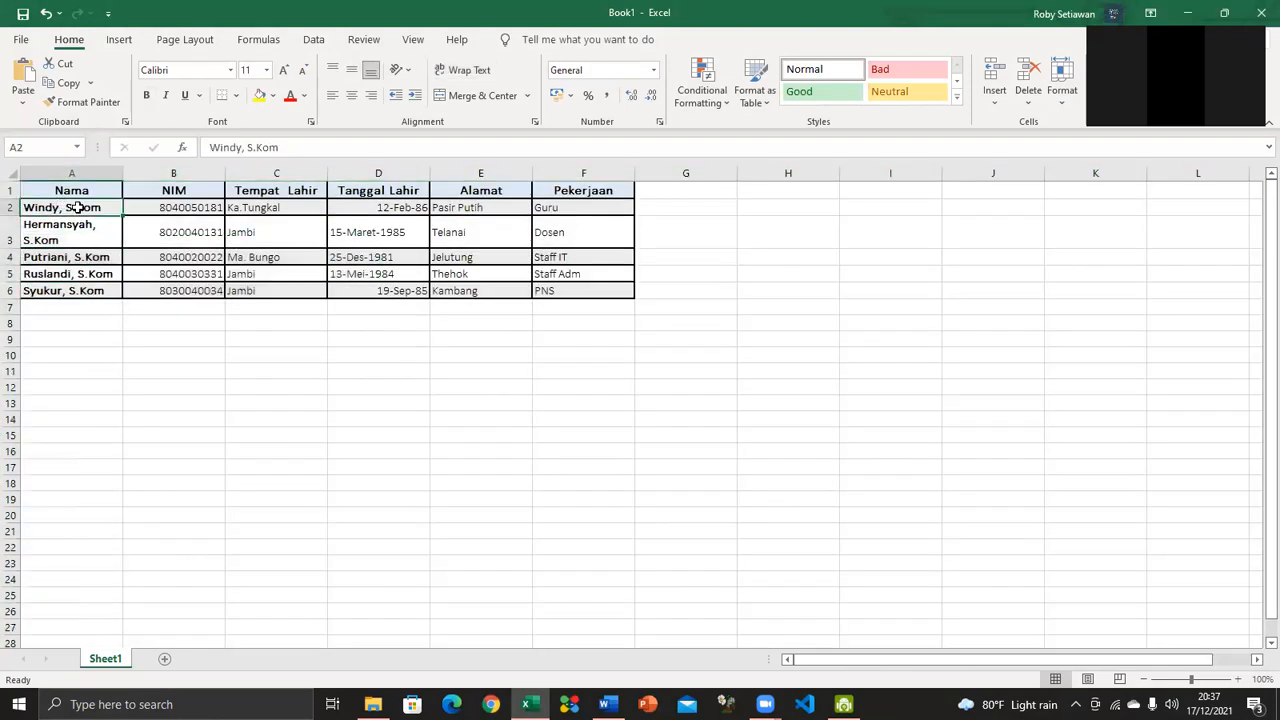
Enter the four new guest names in cells A7:A10.
click(89, 307)
text(1)
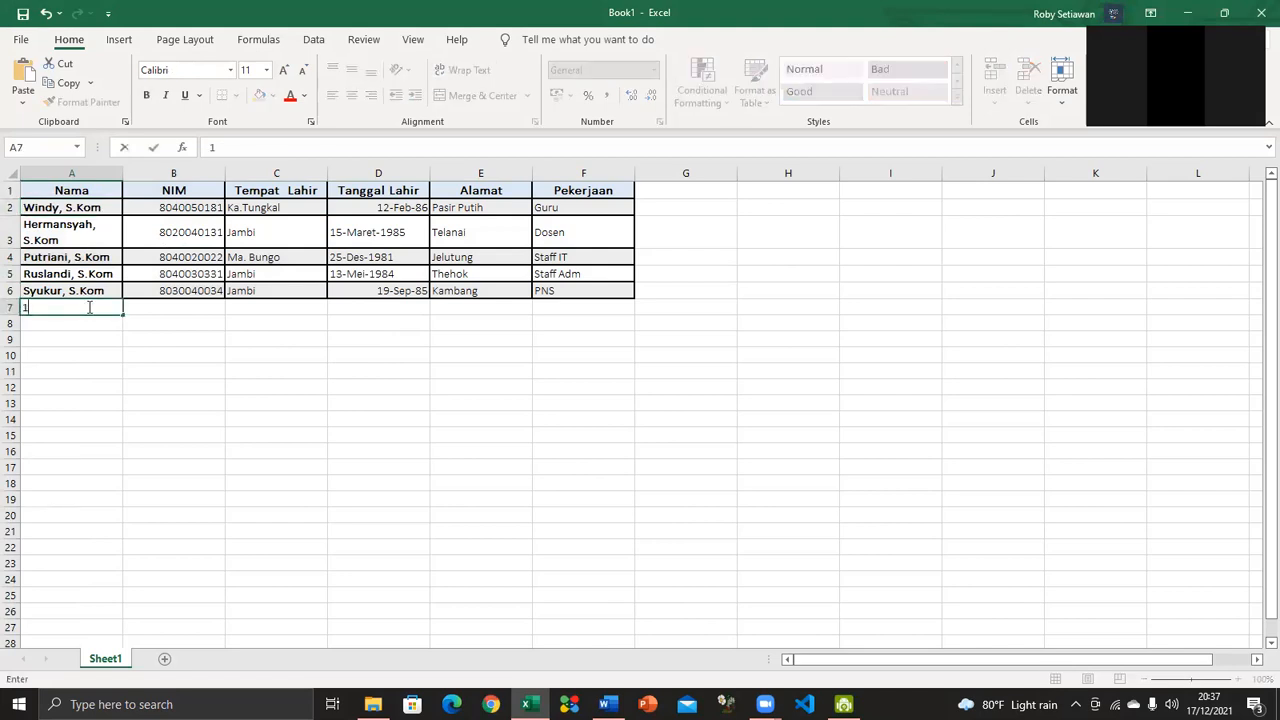
text(aodi)
key(BackSpace)
key(BackSpace)
text(odi)
key(Return)
text(elma)
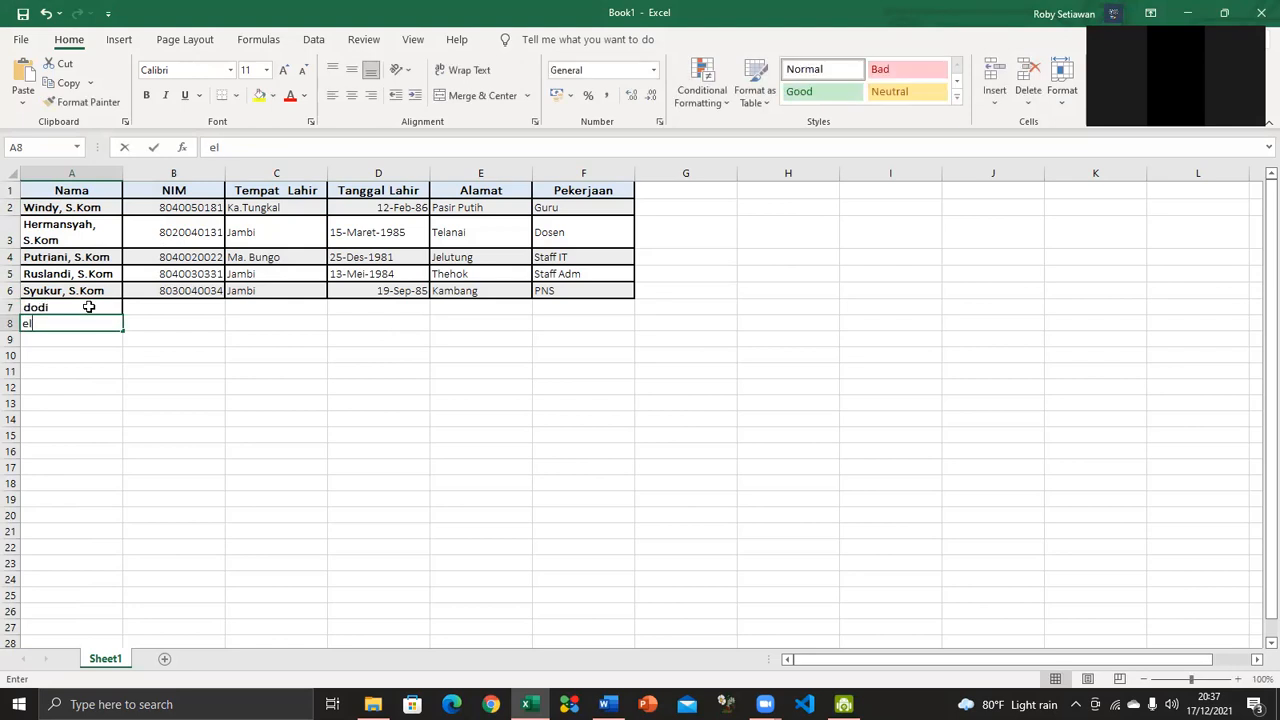
key(Return)
text(faris)
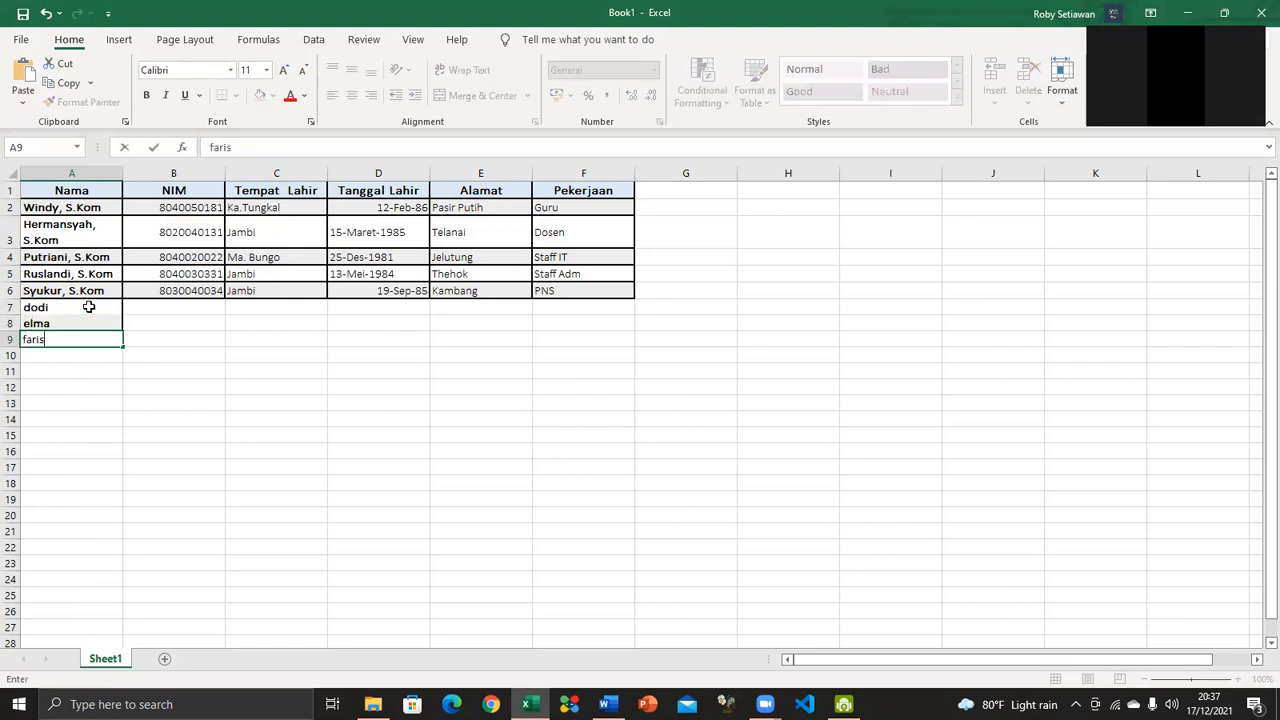
key(Return)
text(h)
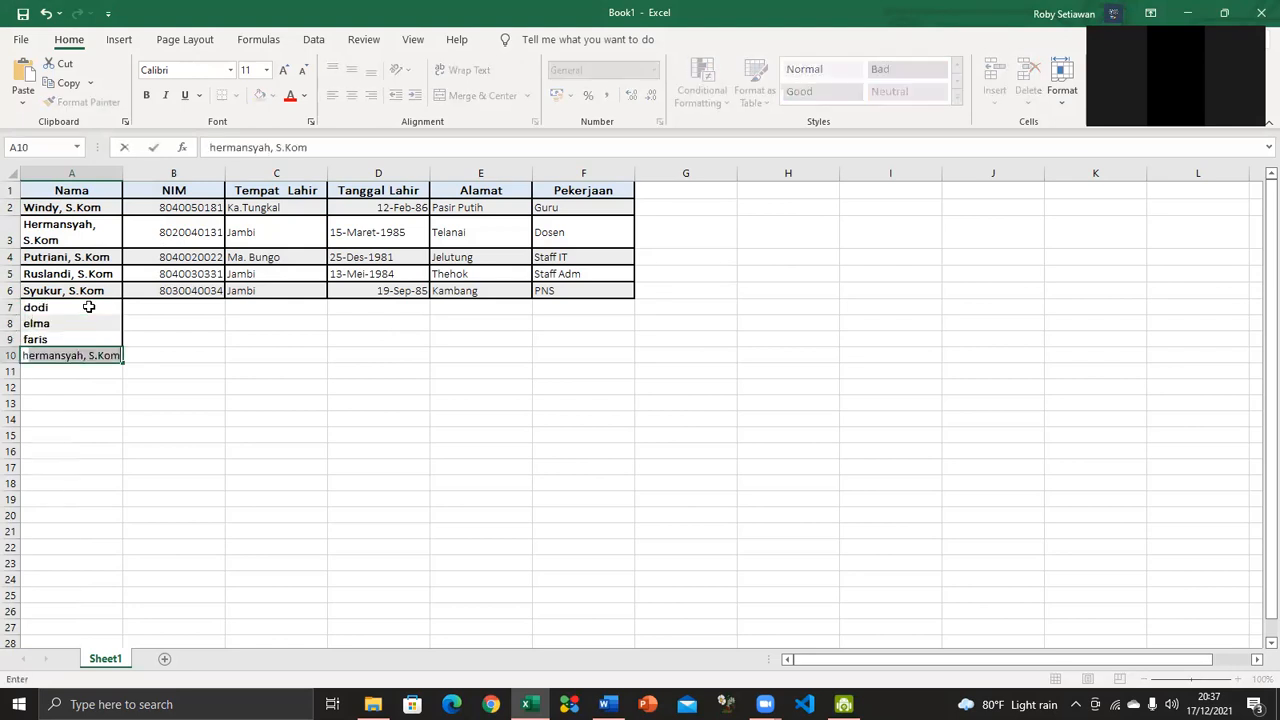
text(usn)
key(Return)
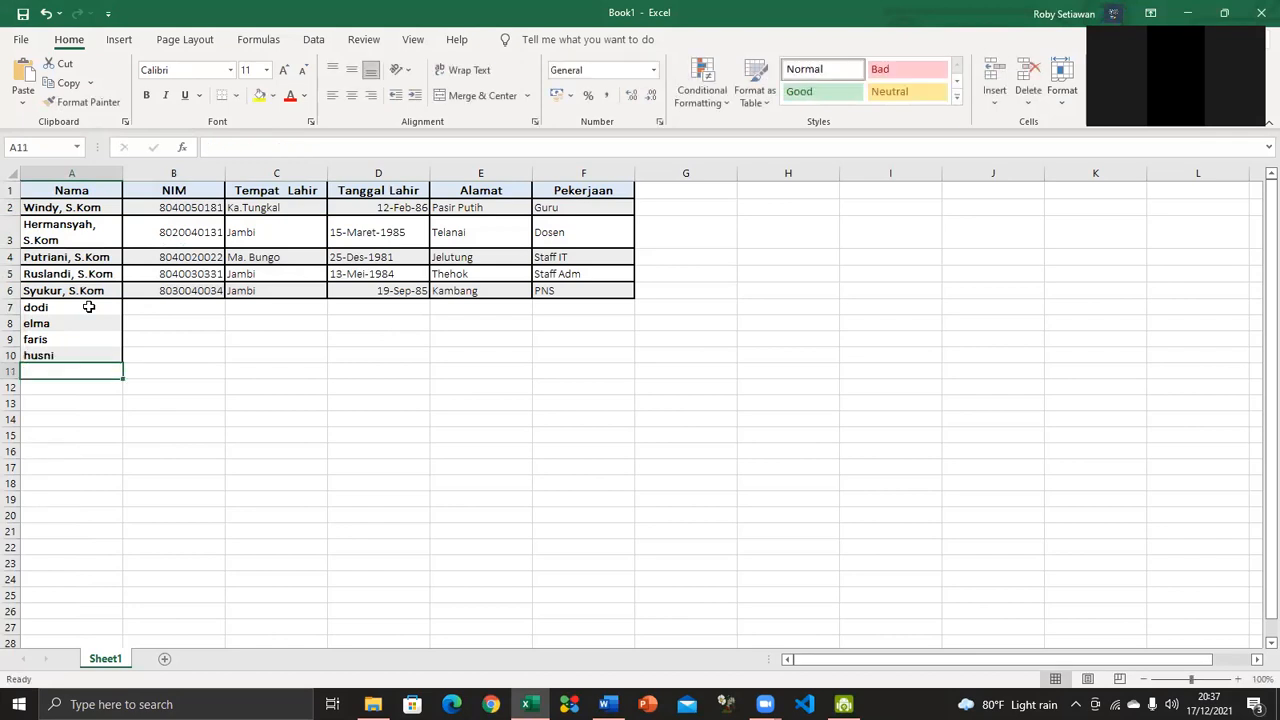
click(192, 291)
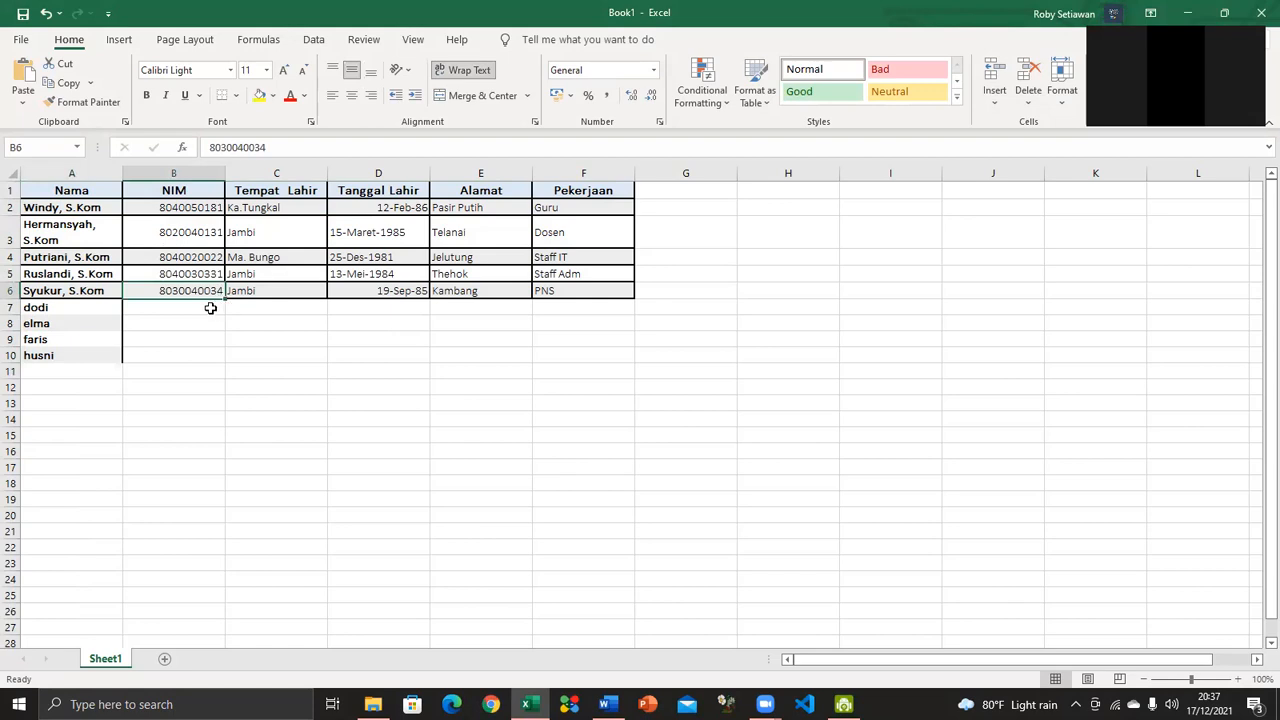
click(211, 308)
click(209, 294)
key(ctrl+v)
click(211, 308)
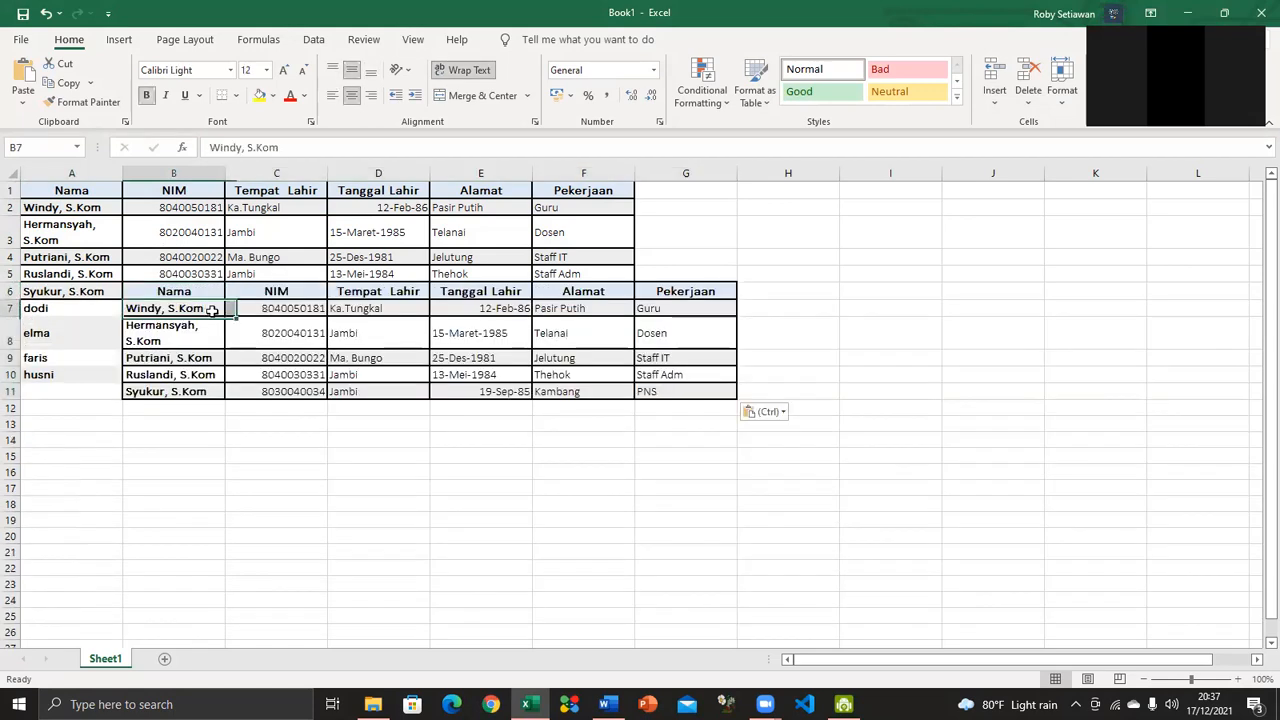
key(ctrl+z)
key(ctrl+c)
click(191, 312)
key(ctrl+v)
key(F2)
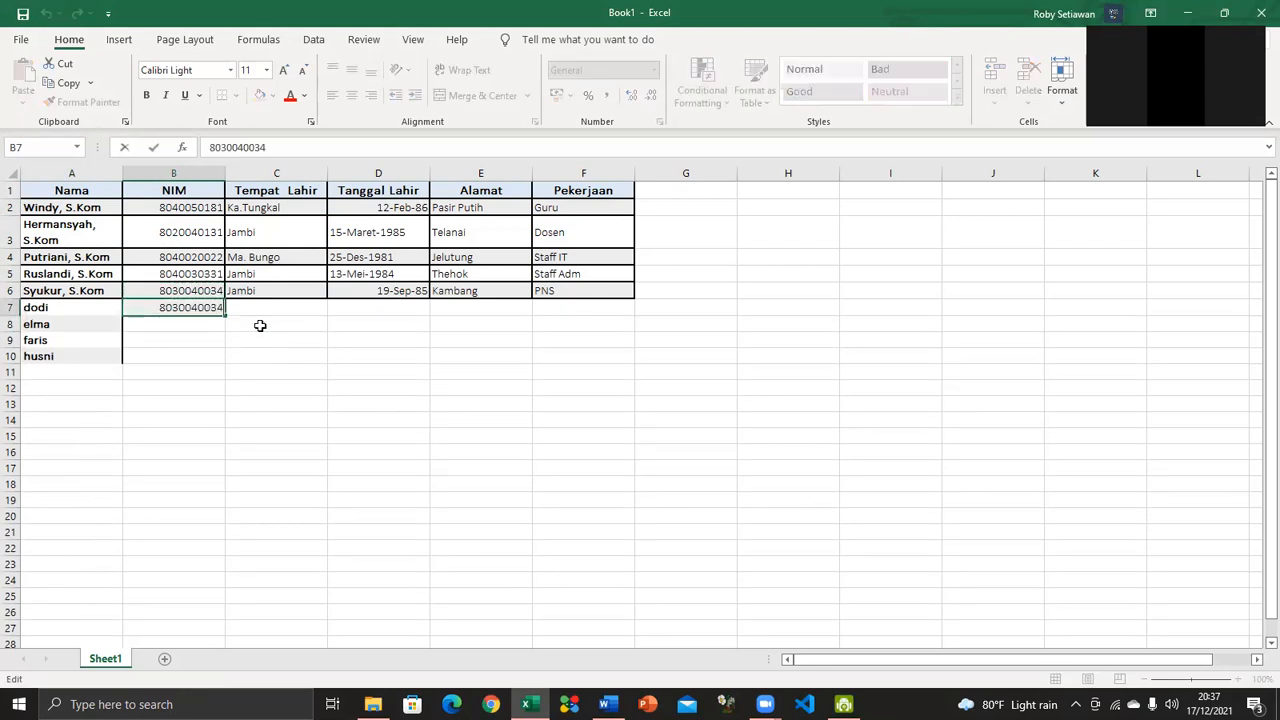
key(BackSpace)
text(5)
key(Return)
drag(207, 291, 230, 358)
drag(300, 275, 315, 358)
click(420, 289)
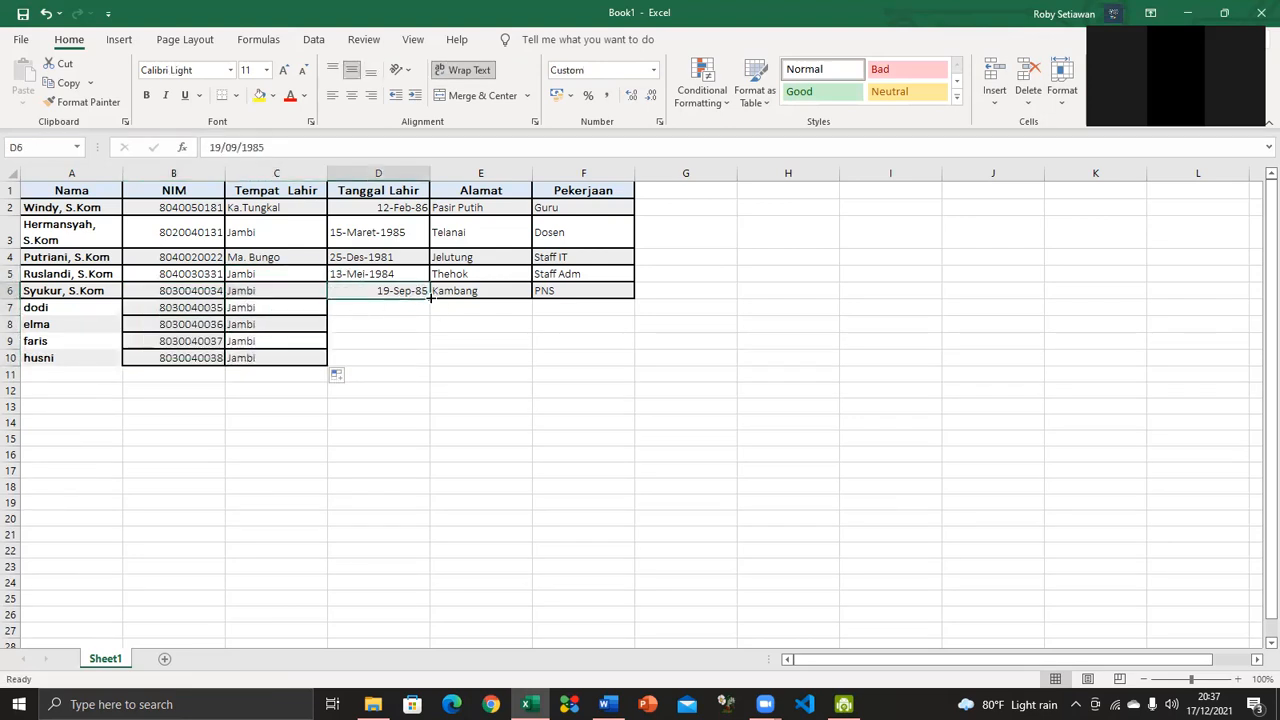
drag(430, 297, 431, 364)
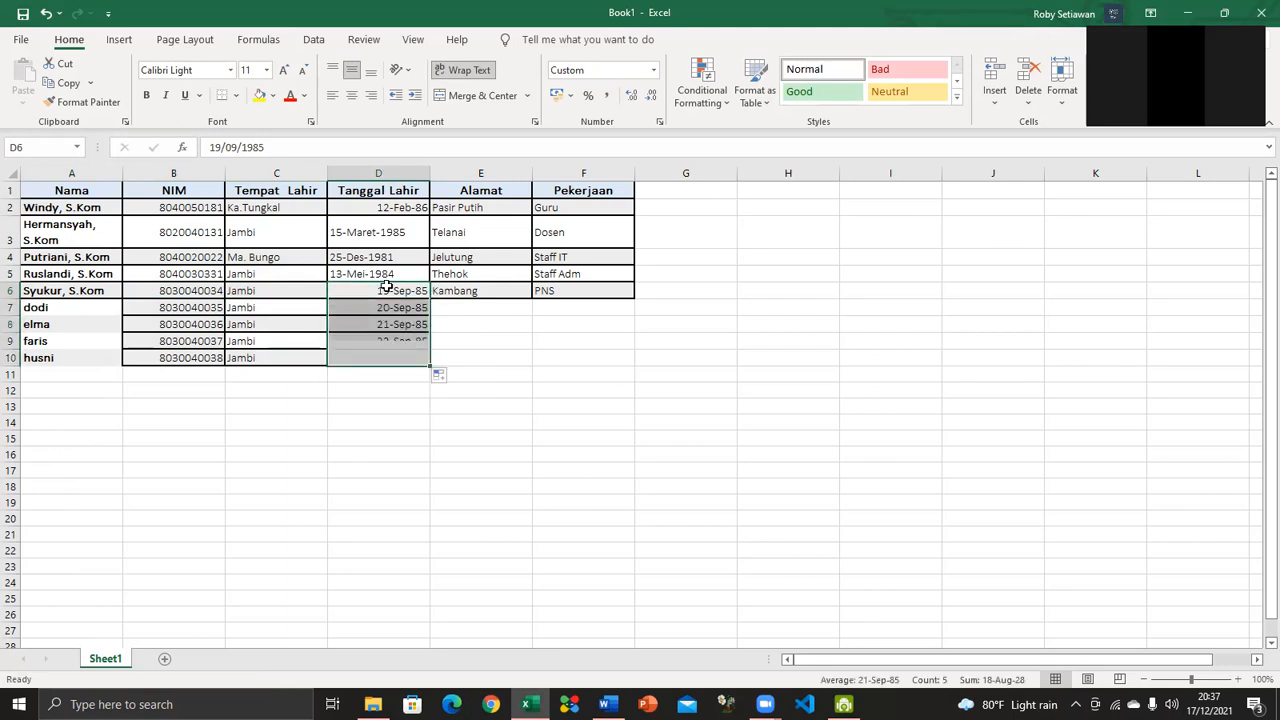
click(488, 293)
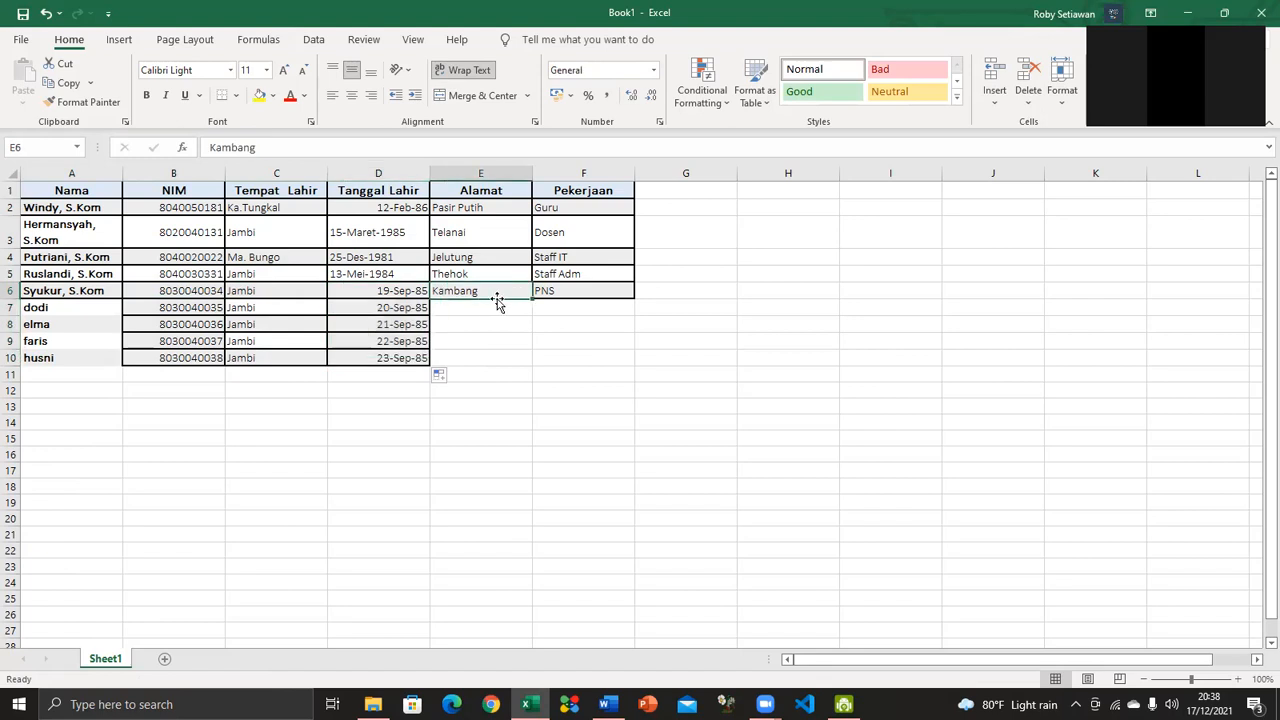
drag(533, 298, 540, 360)
Copy the job titles from F3:F6 into F7:F10.
click(588, 310)
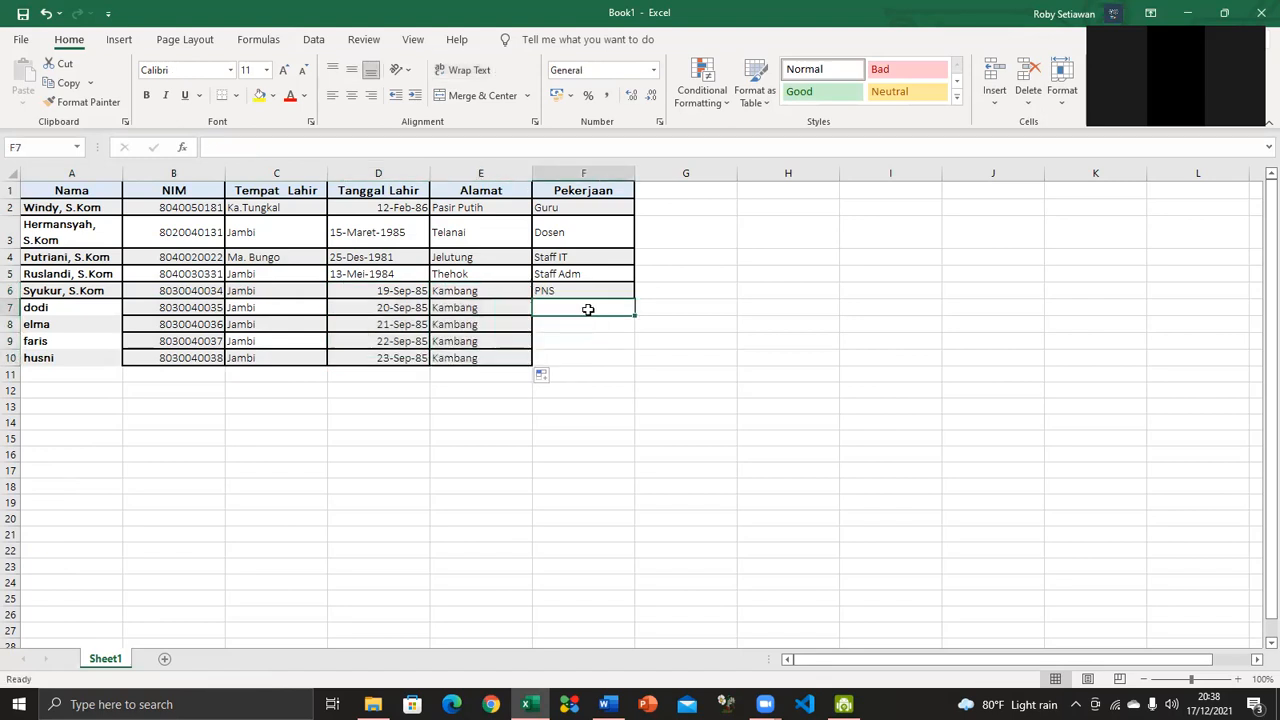
drag(613, 230, 607, 286)
key(ctrl+c)
click(591, 307)
key(ctrl+v)
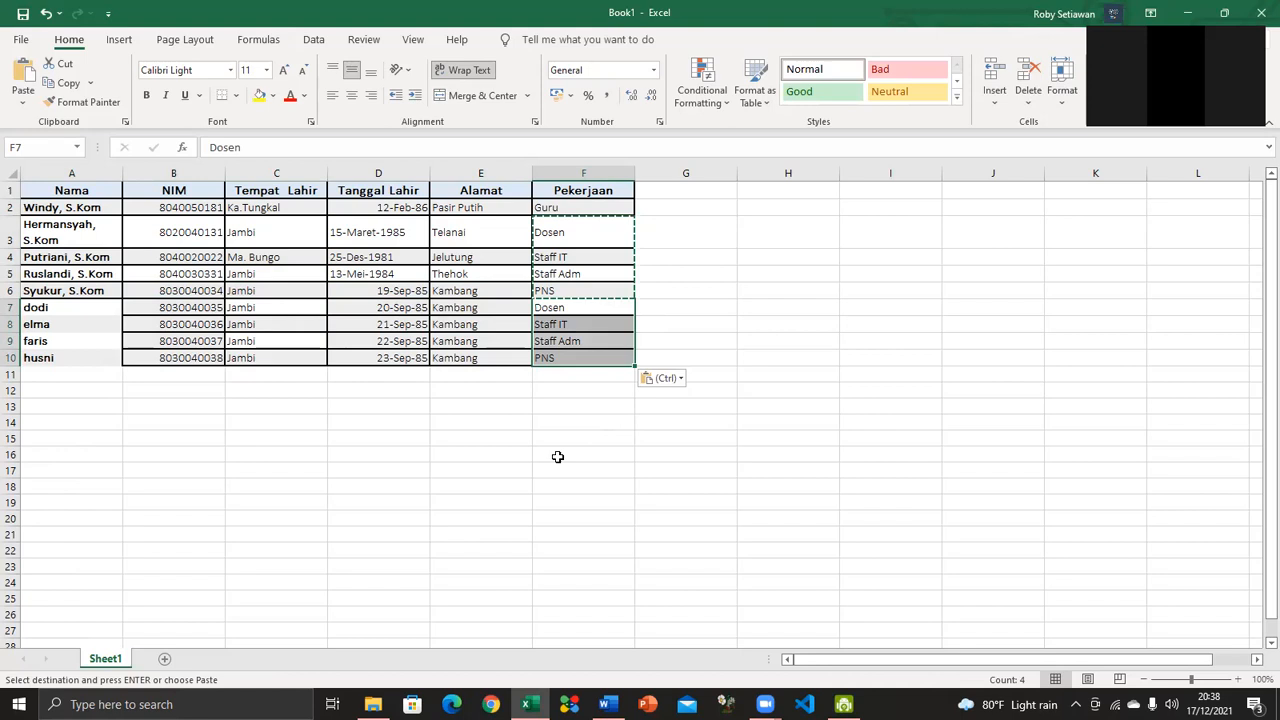
click(557, 457)
Open the workbook's File page.
click(74, 236)
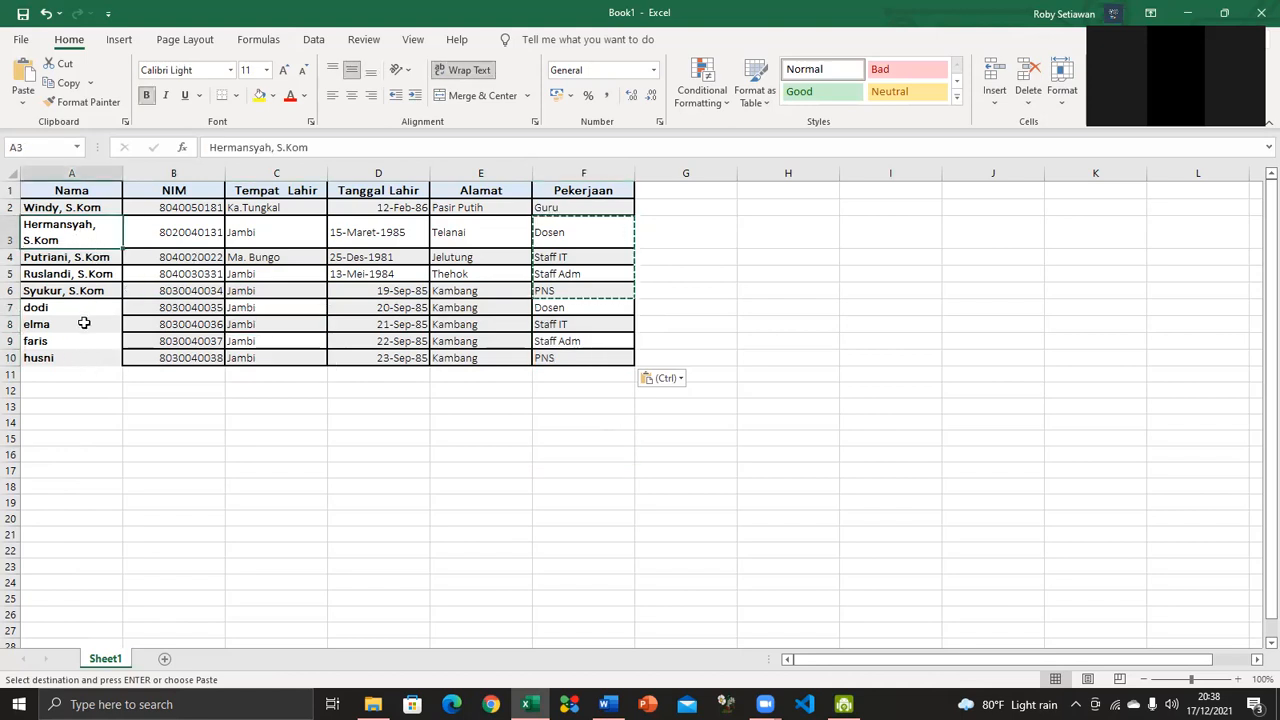
click(150, 324)
click(22, 39)
click(27, 42)
click(22, 39)
Save the workbook to the Desktop as daftar tamu baru.xlsx and close Excel.
click(55, 254)
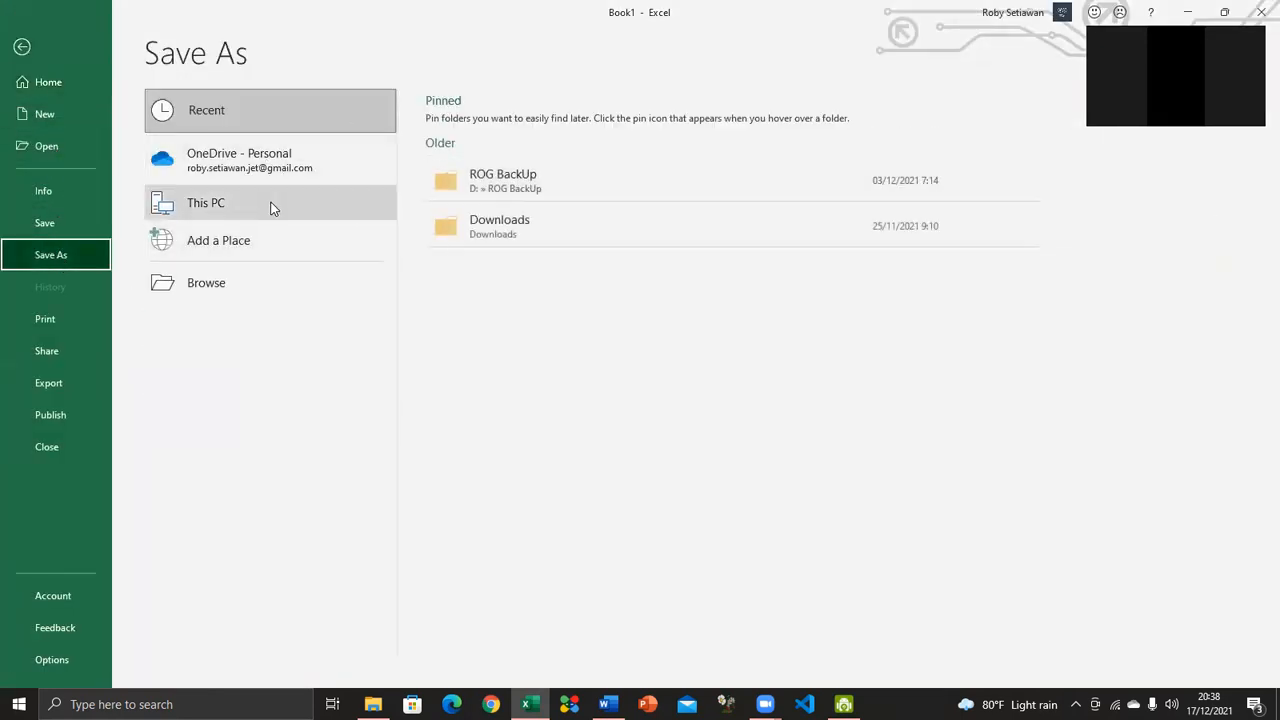
click(268, 283)
click(78, 137)
key(Left)
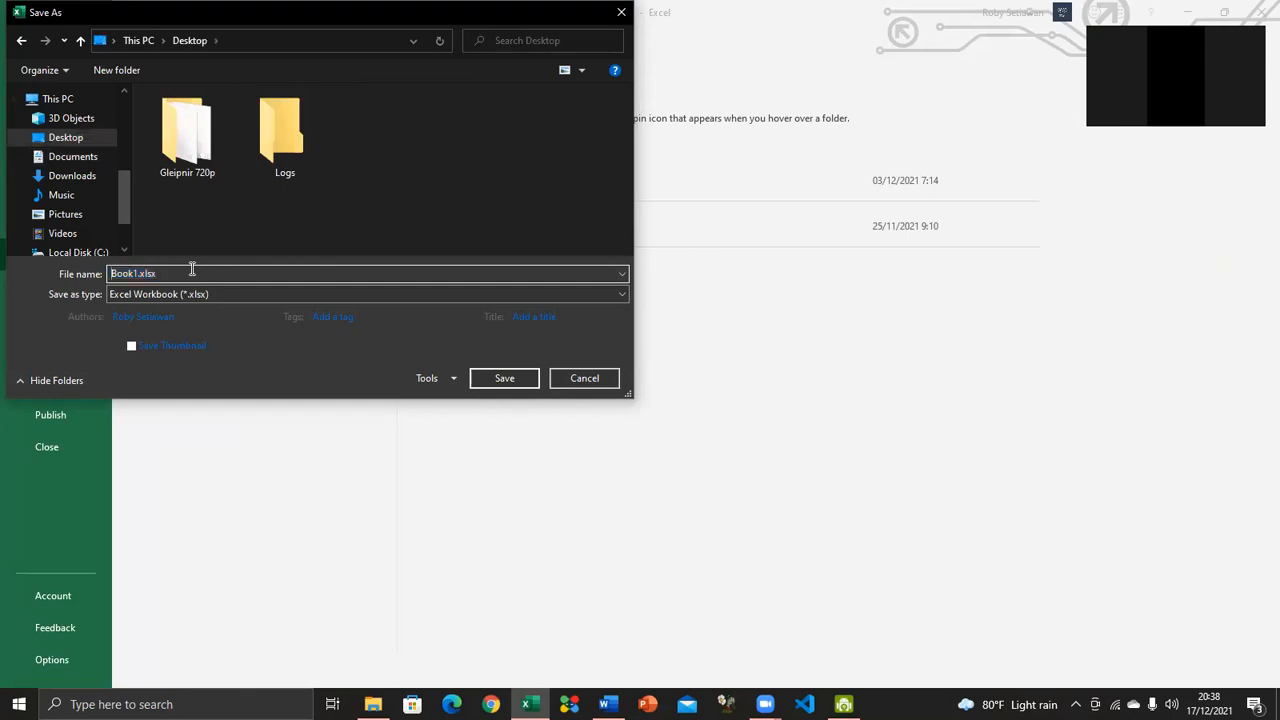
key(shift+Home)
text(new list gue)
key(BackSpace)
key(BackSpace)
key(BackSpace)
key(BackSpace)
key(BackSpace)
key(BackSpace)
key(BackSpace)
key(BackSpace)
key(BackSpace)
key(BackSpace)
key(BackSpace)
key(BackSpace)
key(BackSpace)
key(BackSpace)
text(daftar tamu bvar)
click(502, 376)
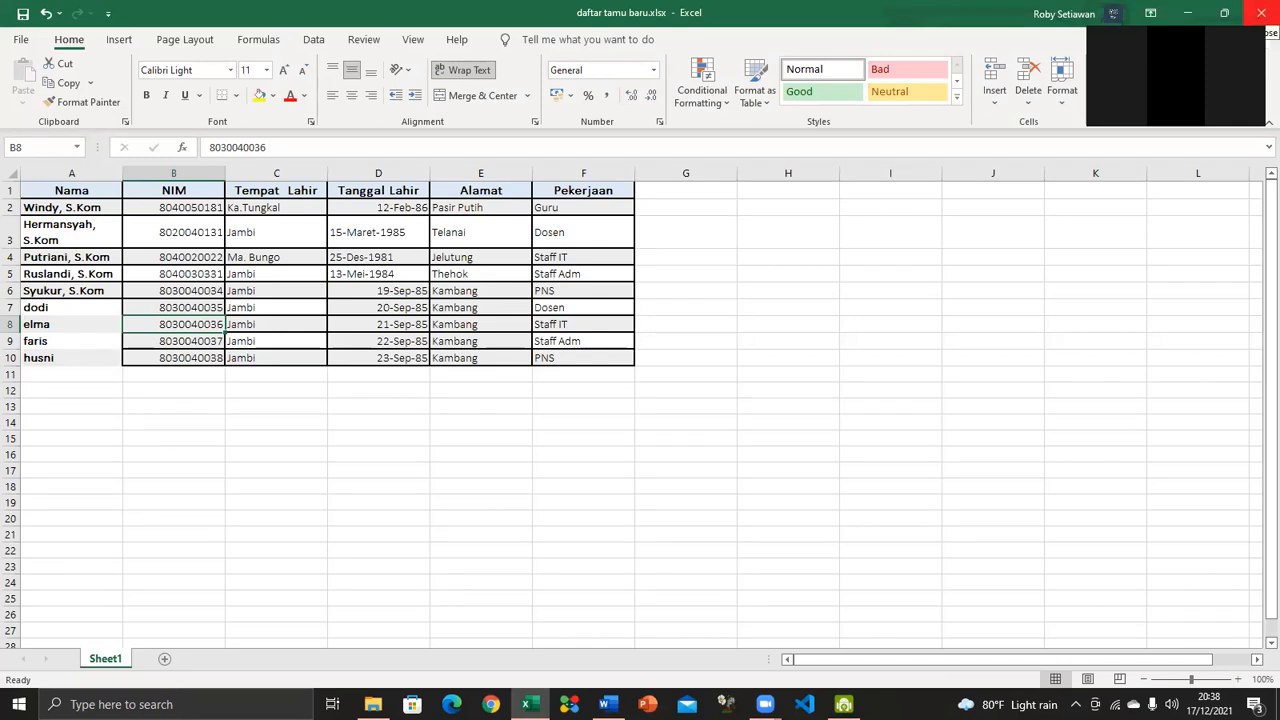
click(1262, 12)
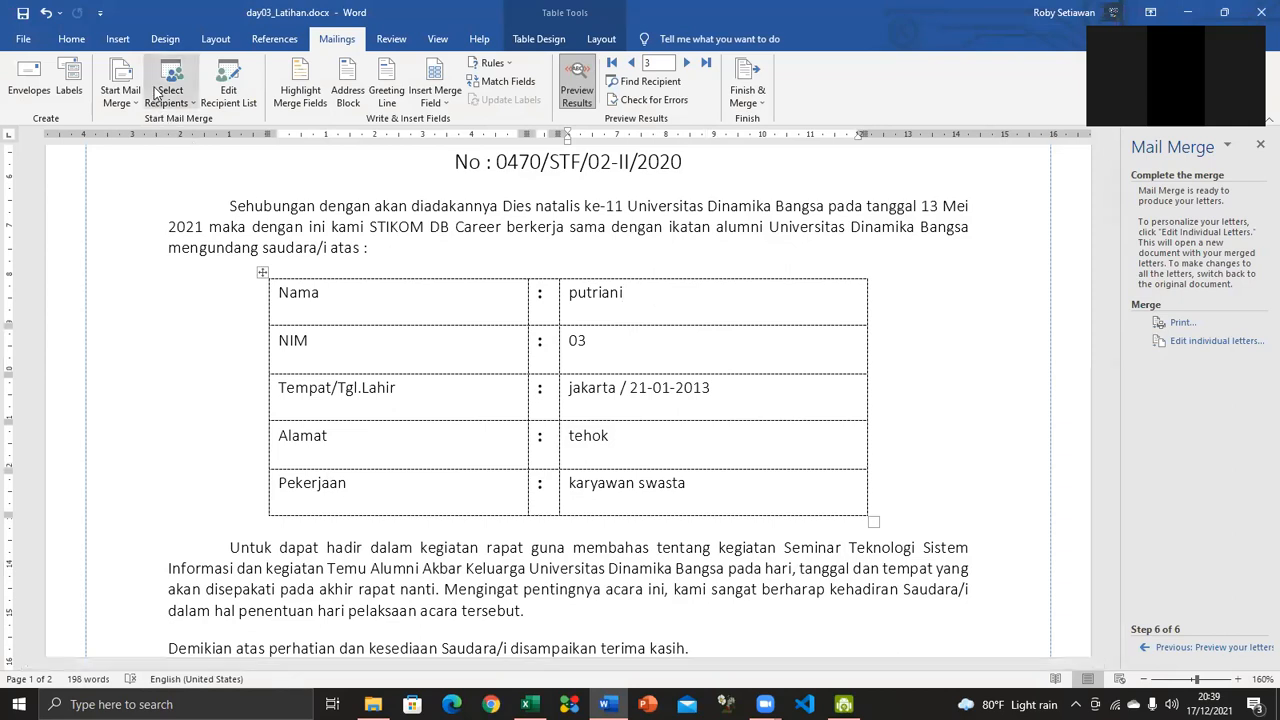
Delete the previewed merge values from the Nama, NIM, birth, Alamat and Pekerjaan cells.
double_click(638, 296)
key(BackSpace)
click(649, 360)
key(BackSpace)
key(BackSpace)
click(729, 395)
key(BackSpace)
key(BackSpace)
key(BackSpace)
key(BackSpace)
key(BackSpace)
key(BackSpace)
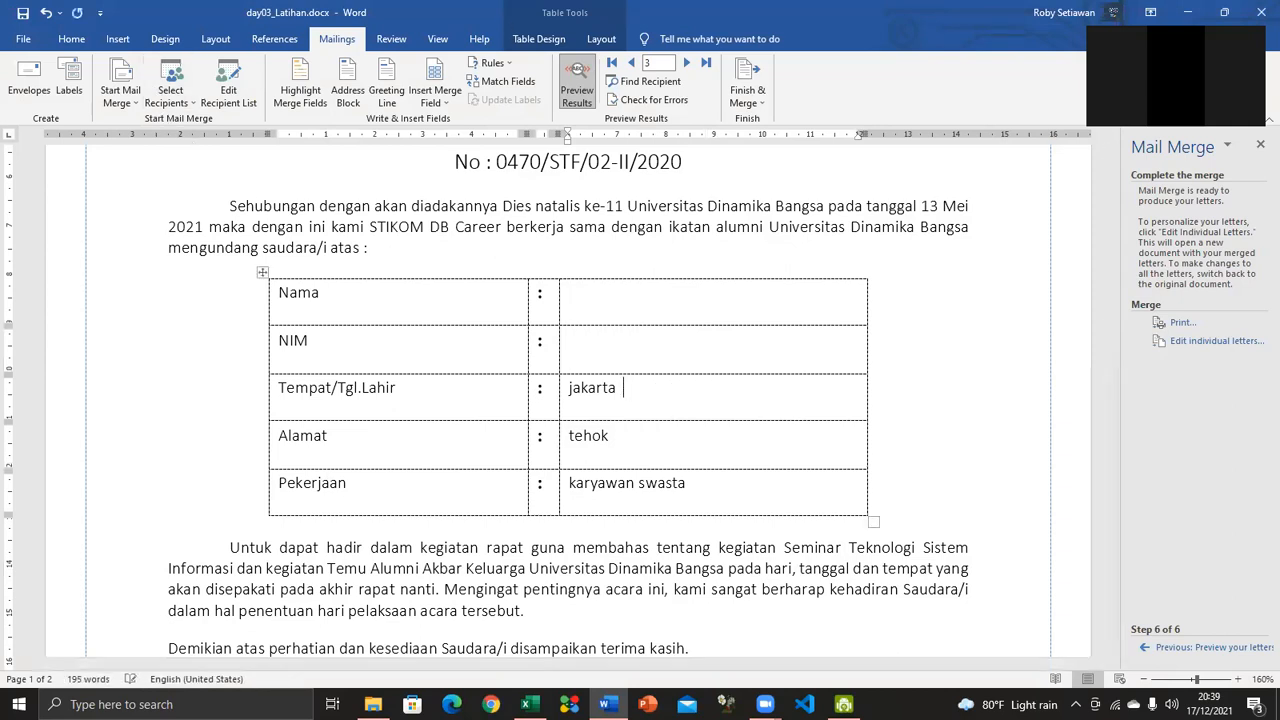
click(677, 436)
key(BackSpace)
key(BackSpace)
click(702, 484)
key(BackSpace)
key(BackSpace)
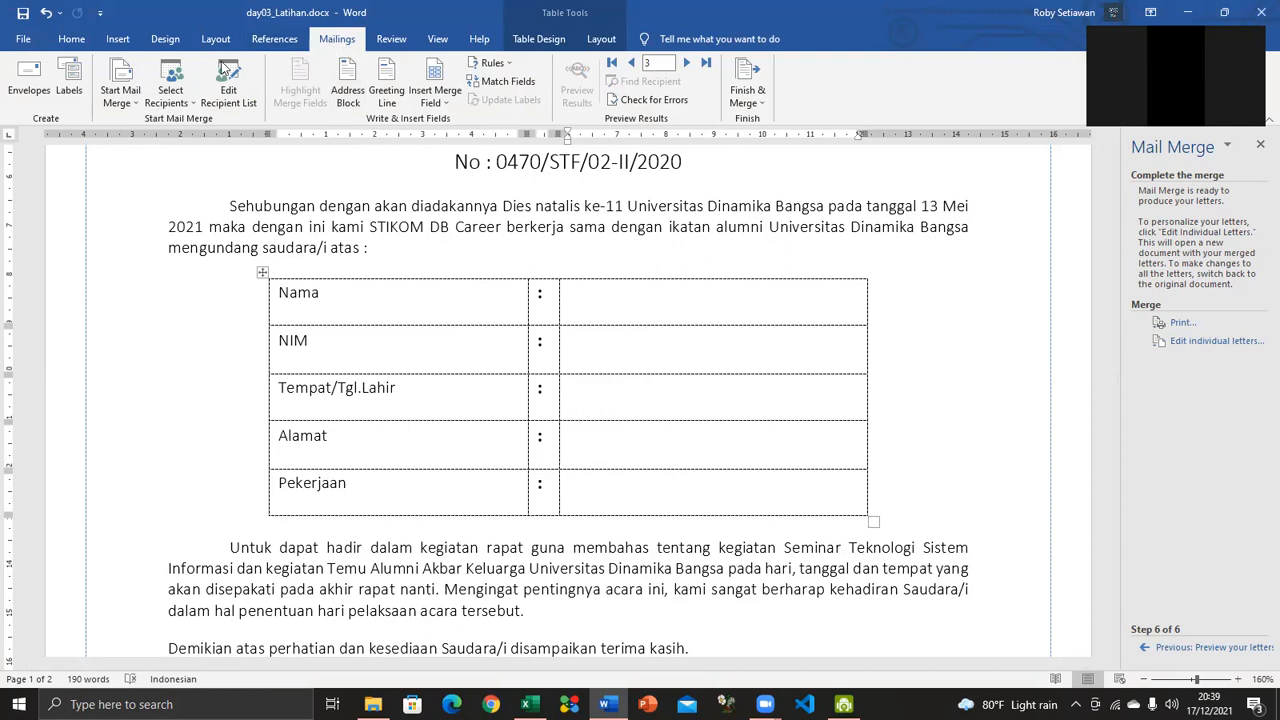
click(136, 104)
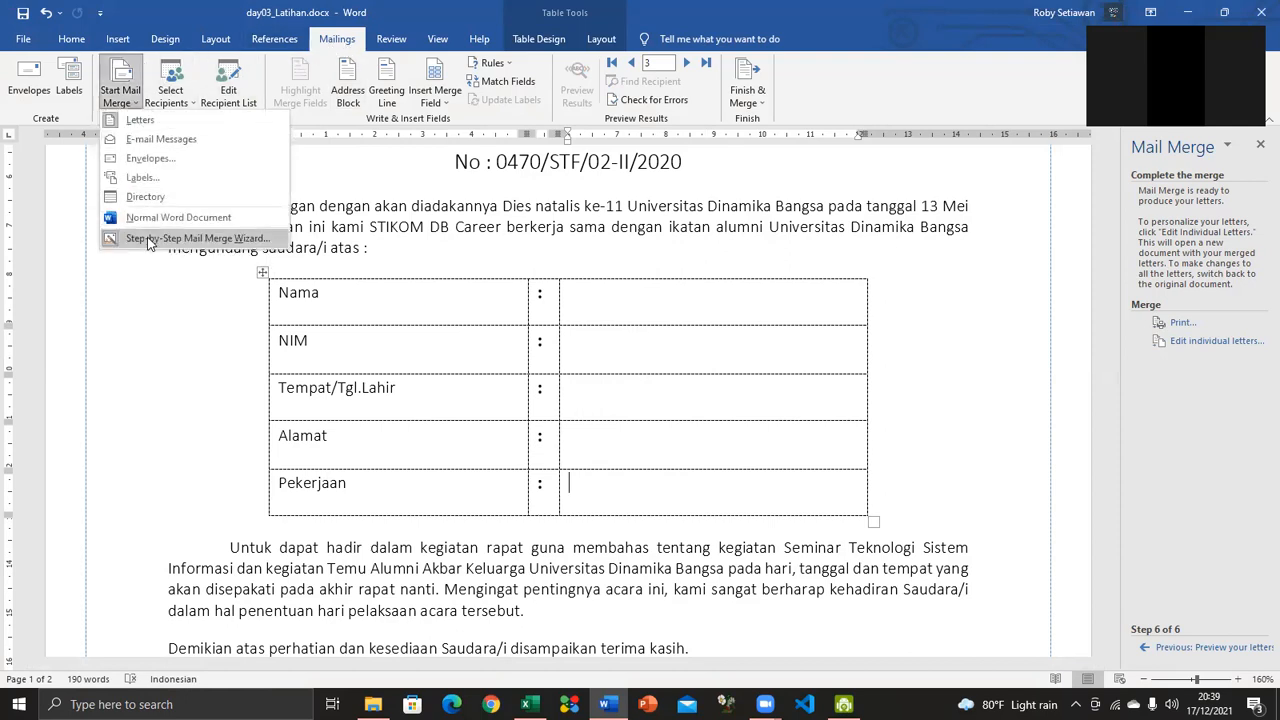
Use Sheet1$ of daftar tamu baru.xlsx on the Desktop as the existing recipient list.
click(176, 104)
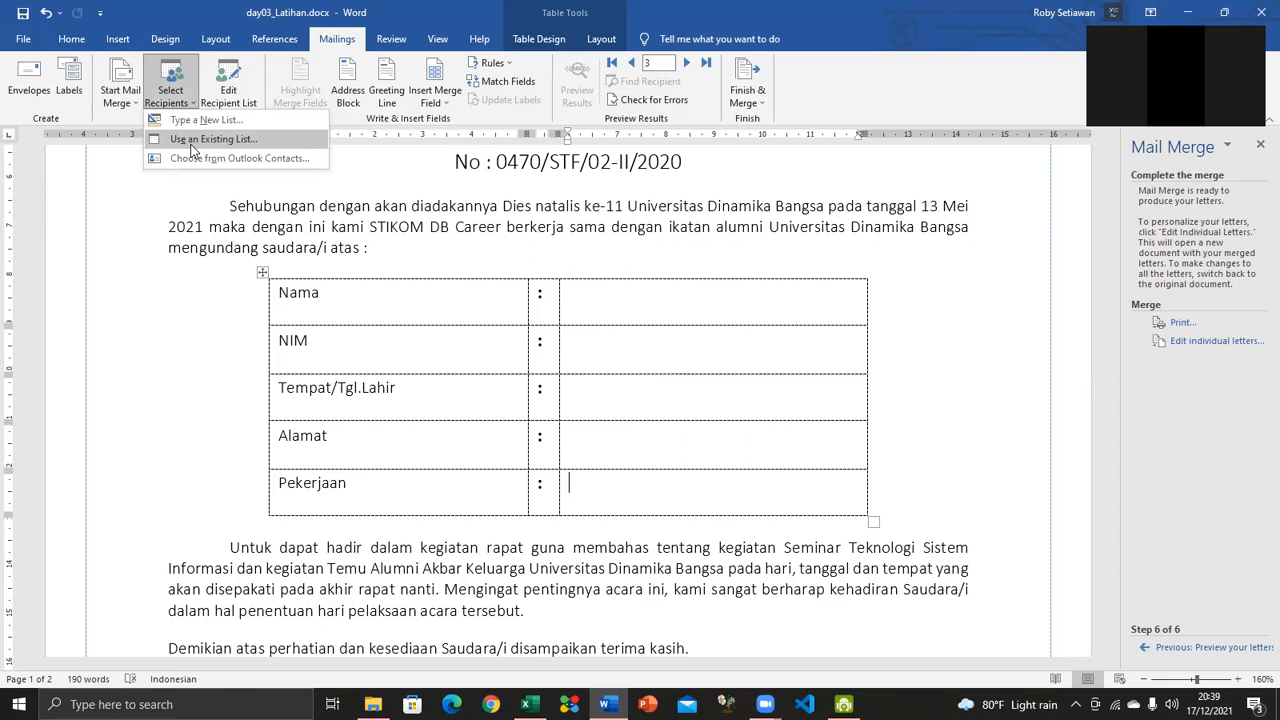
click(121, 92)
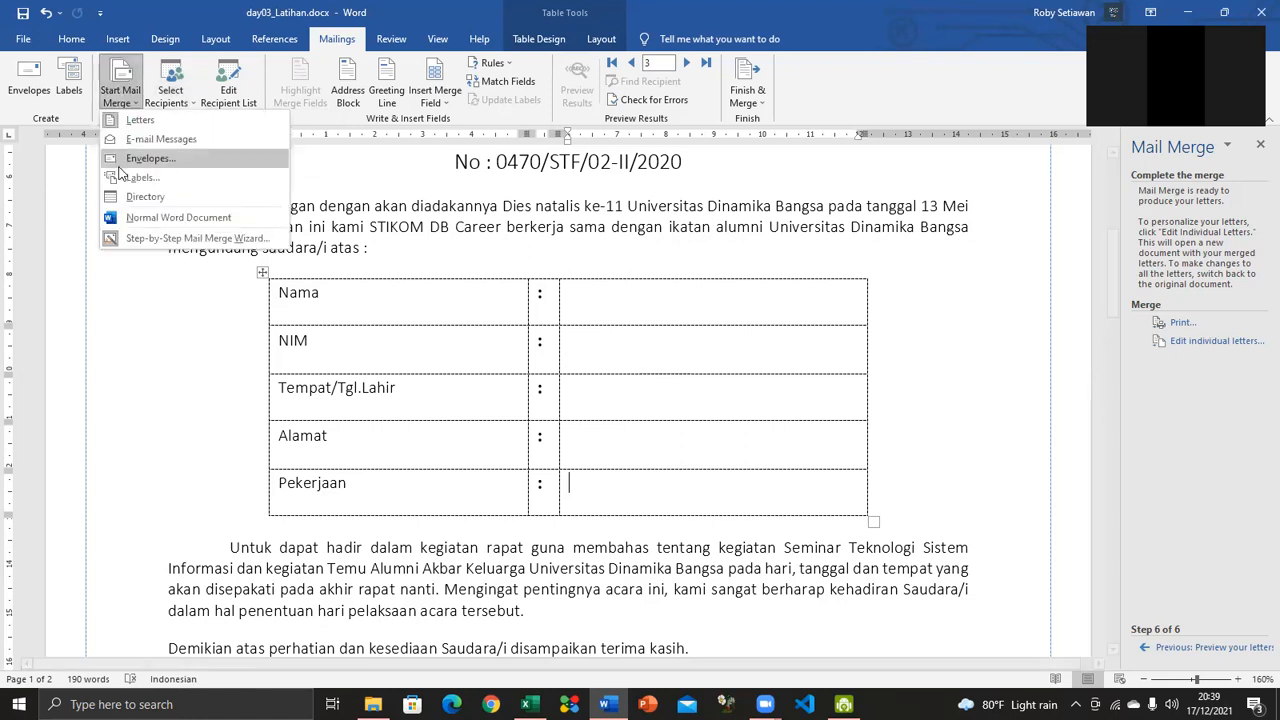
click(170, 104)
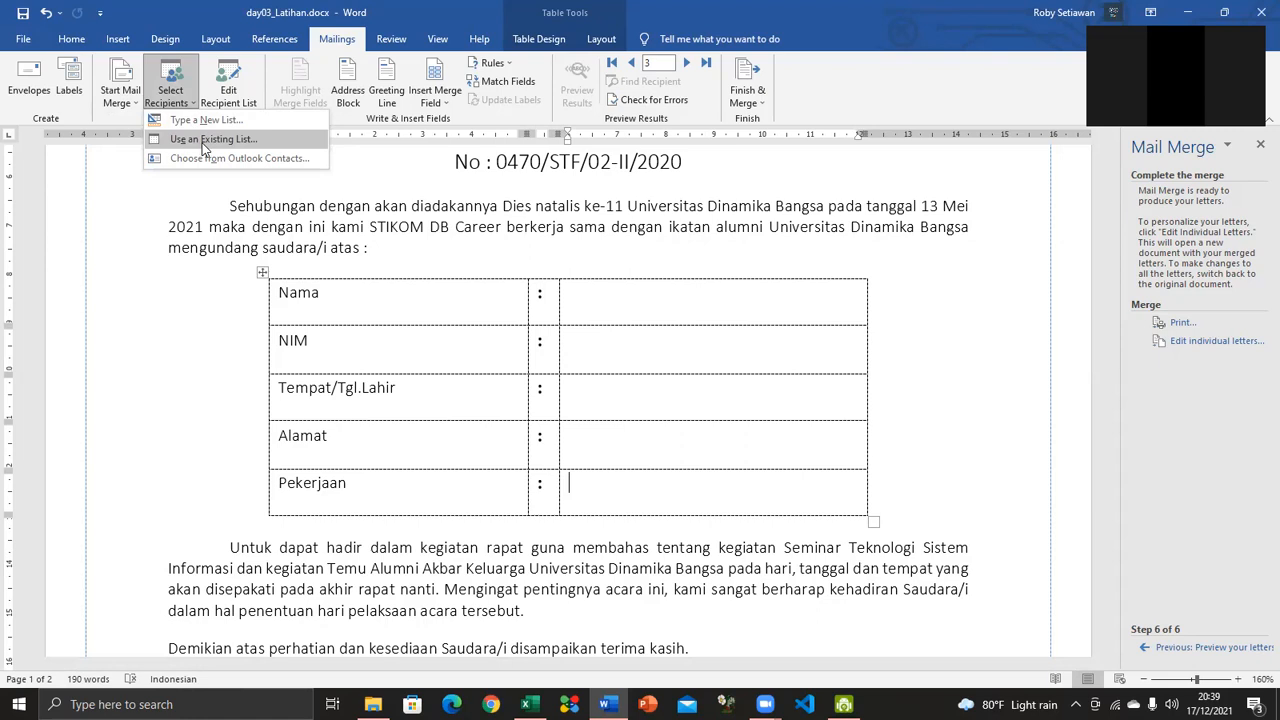
click(204, 145)
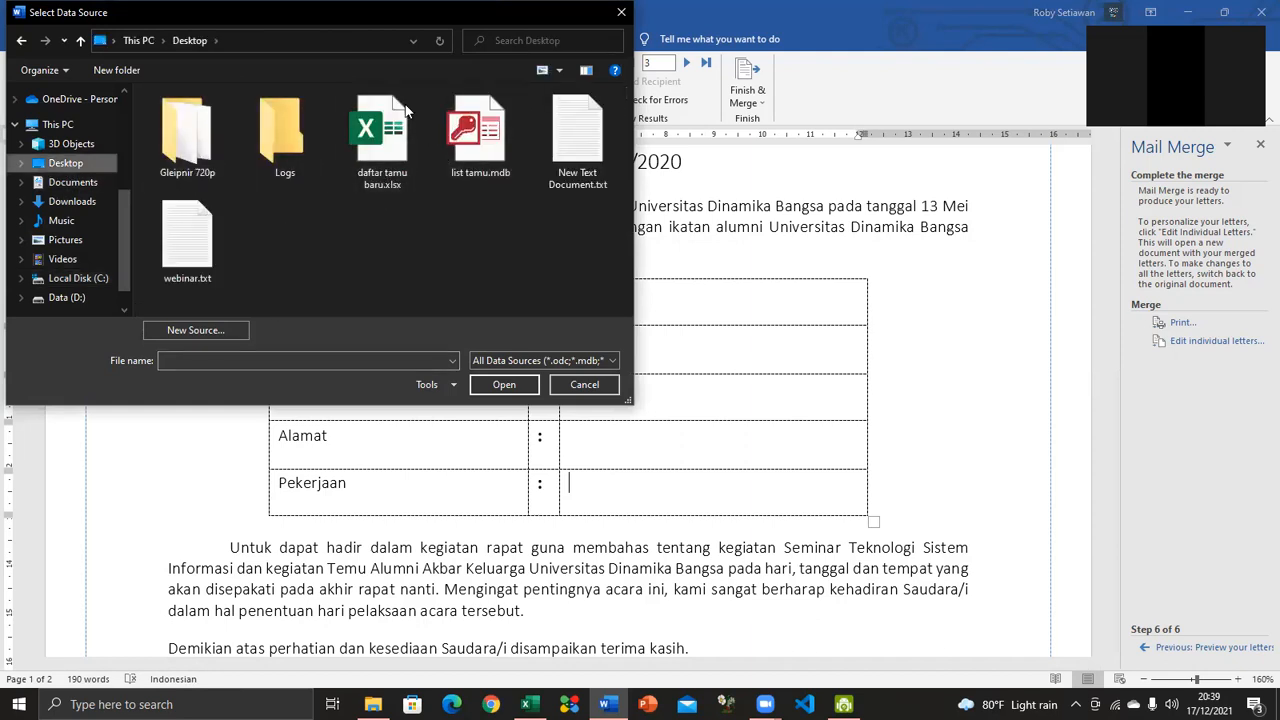
click(390, 186)
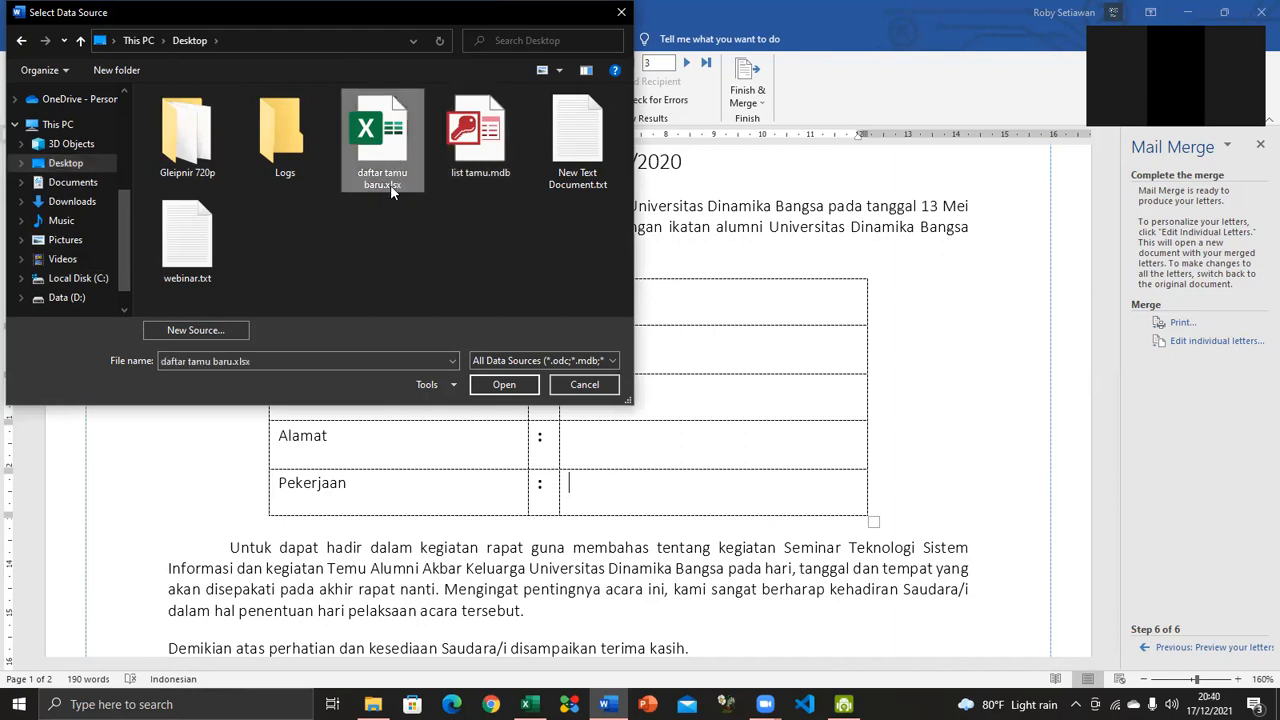
click(504, 386)
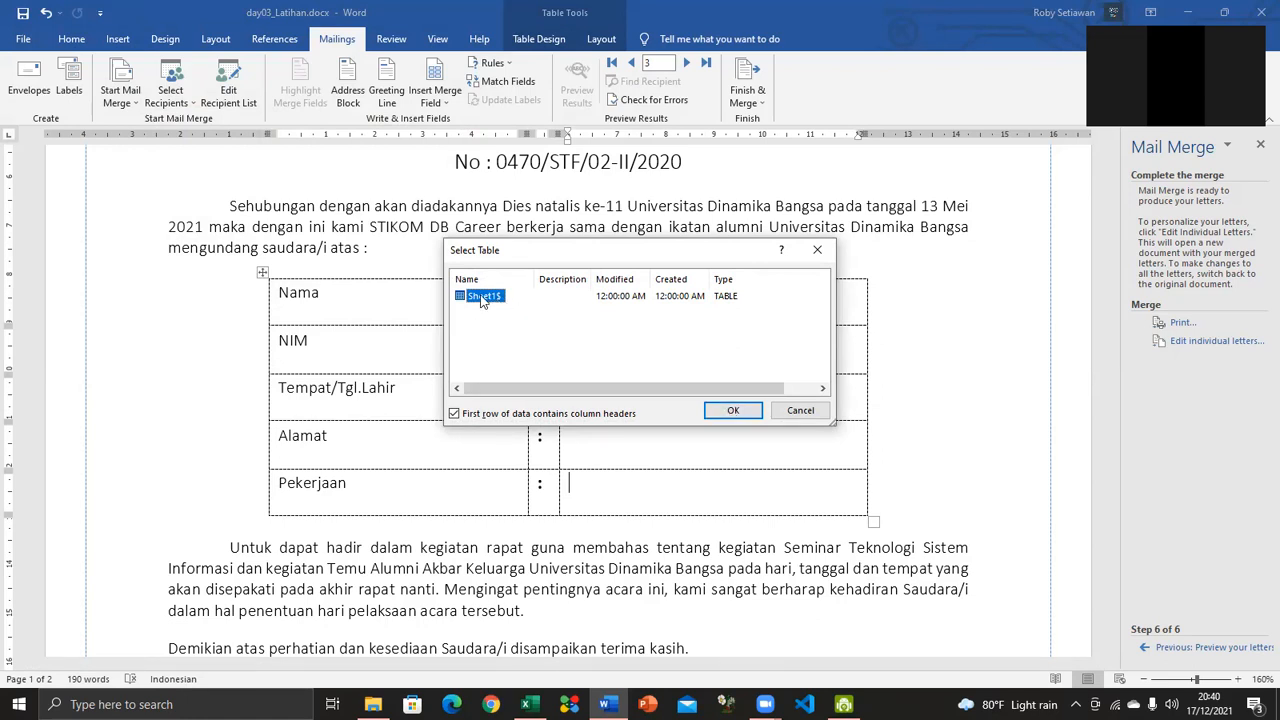
click(733, 410)
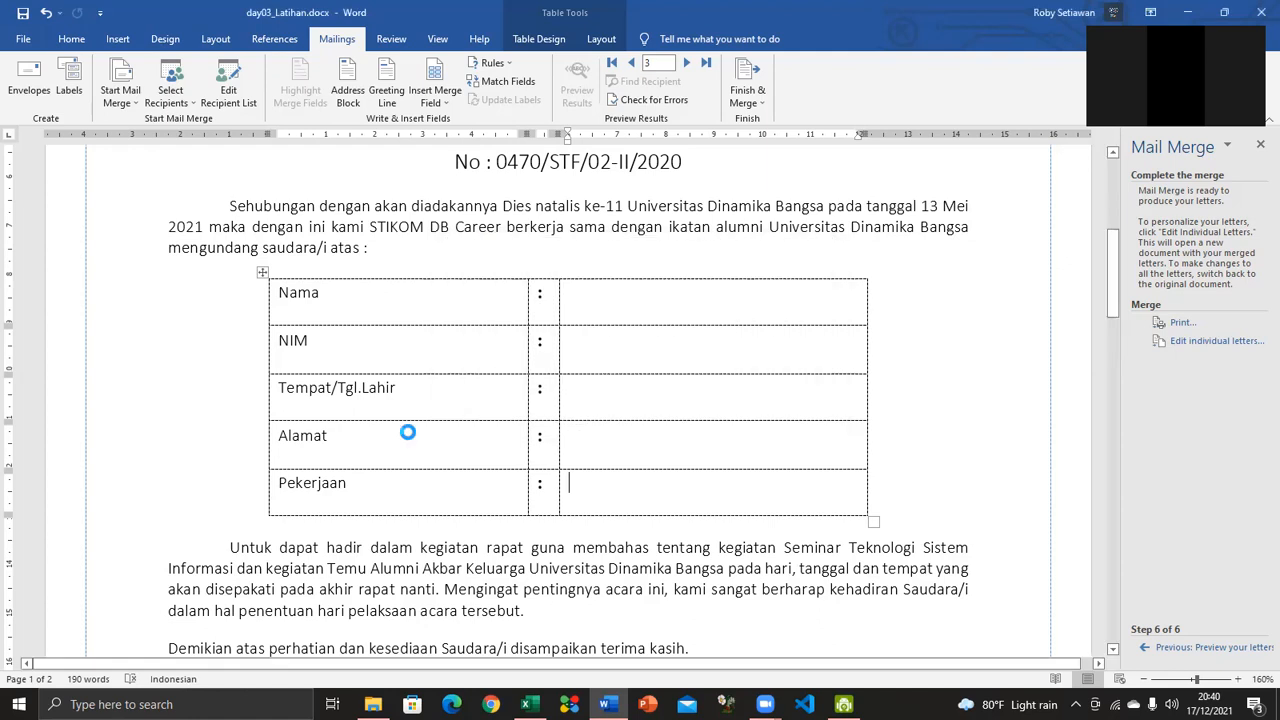
click(605, 293)
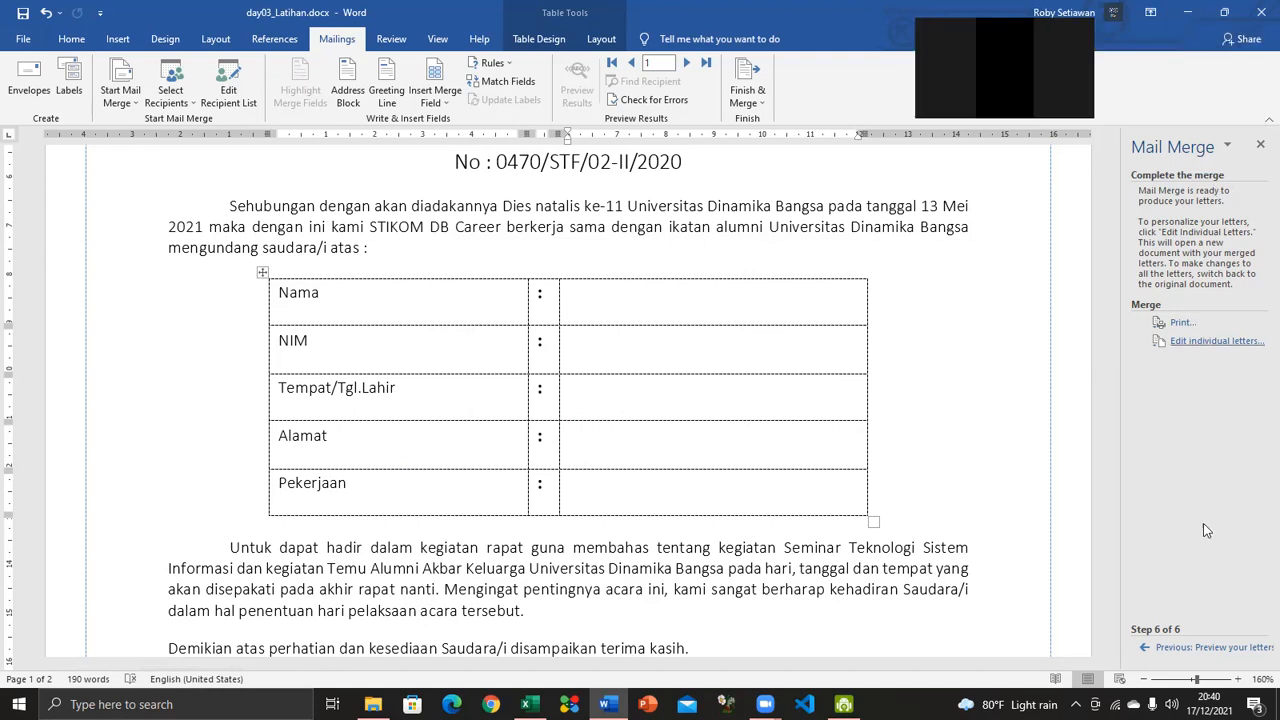
Return to the write-letter step and insert the Nama and NIM merge fields.
click(1177, 650)
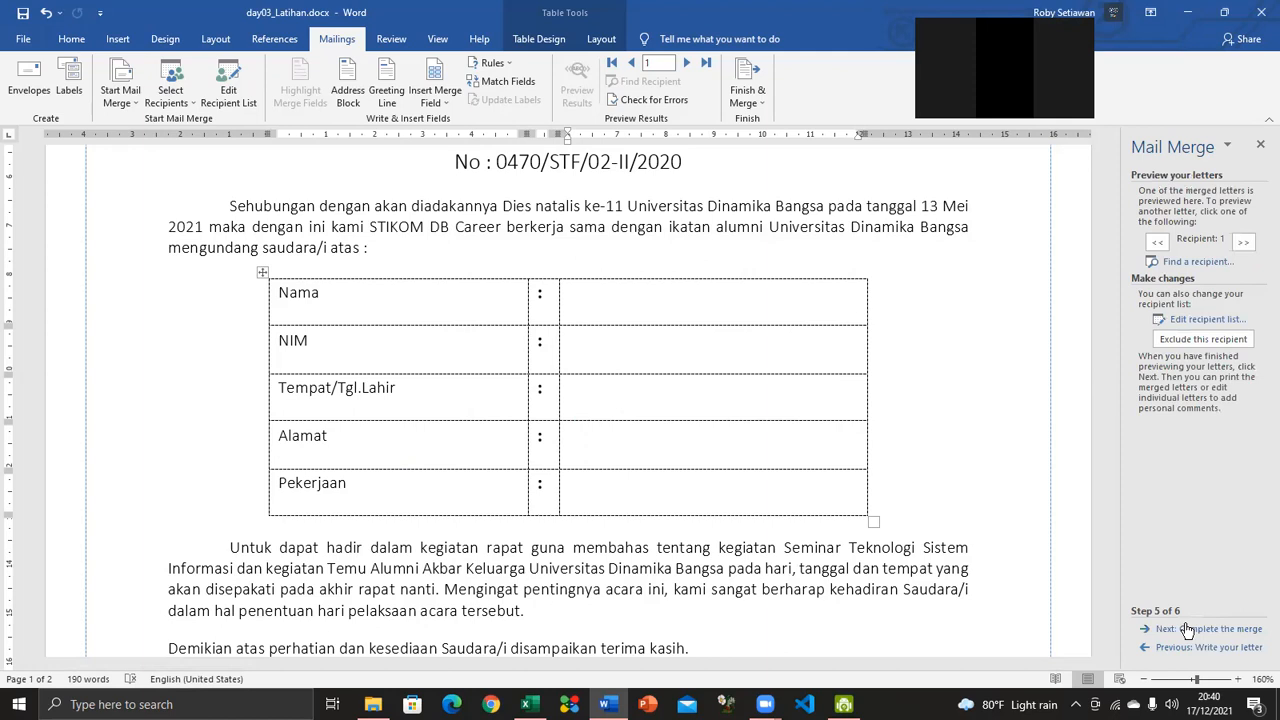
click(1182, 629)
click(1177, 650)
click(1172, 648)
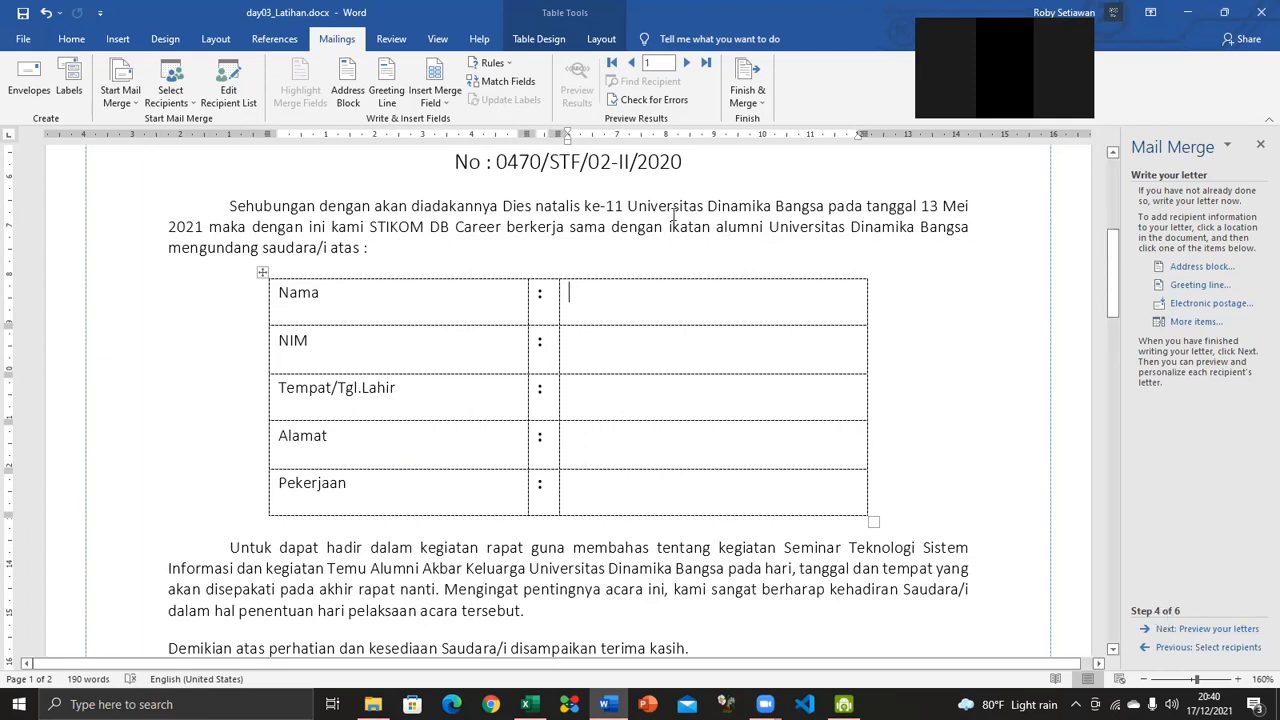
click(1196, 321)
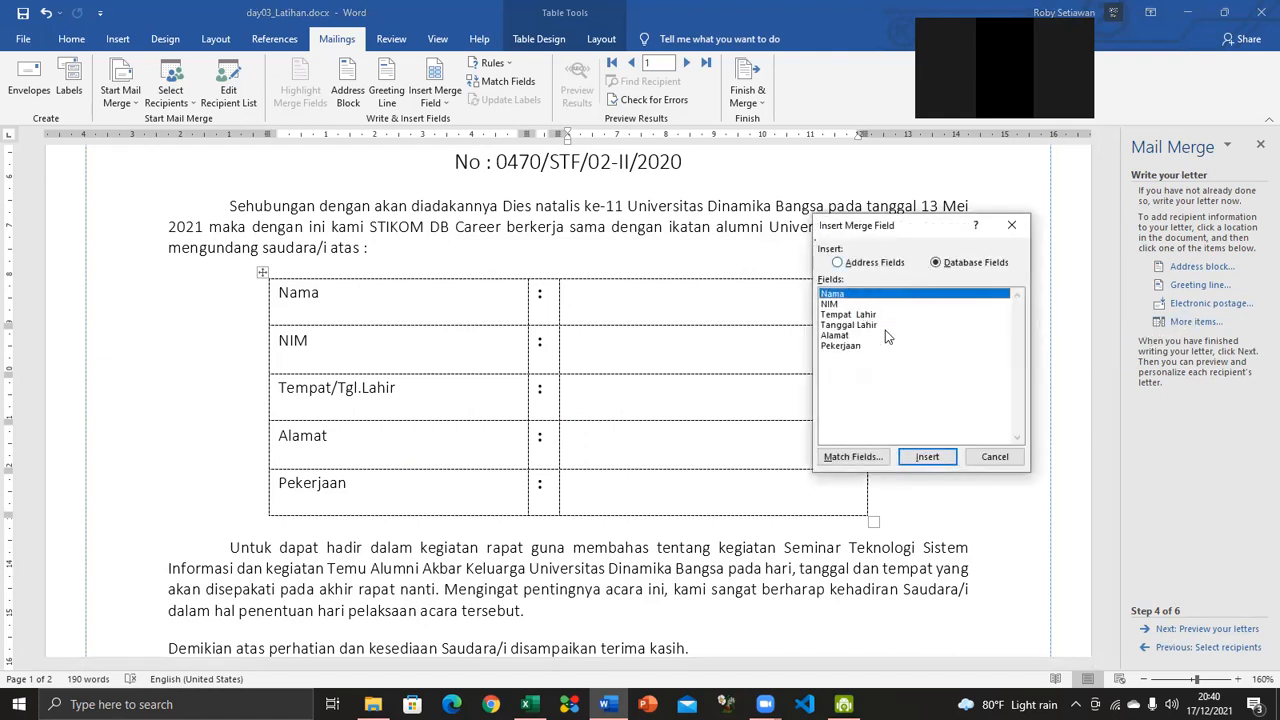
click(927, 456)
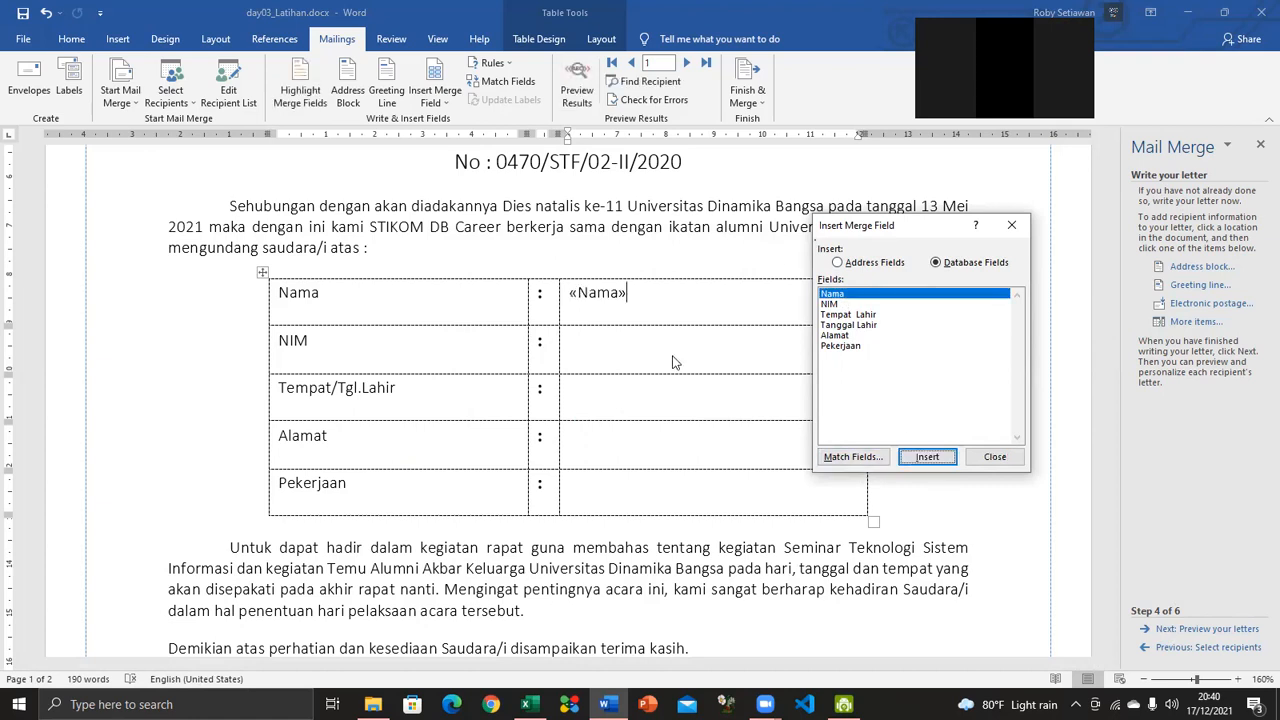
click(994, 456)
click(1185, 321)
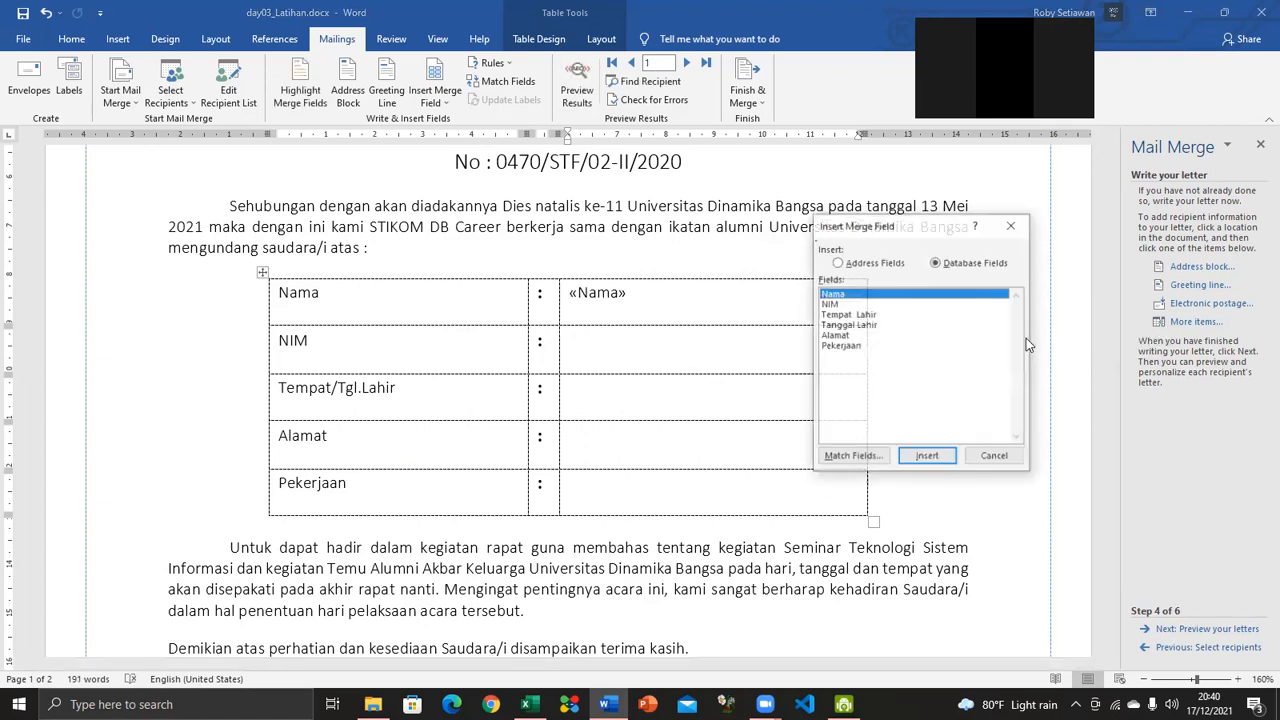
click(830, 304)
click(927, 456)
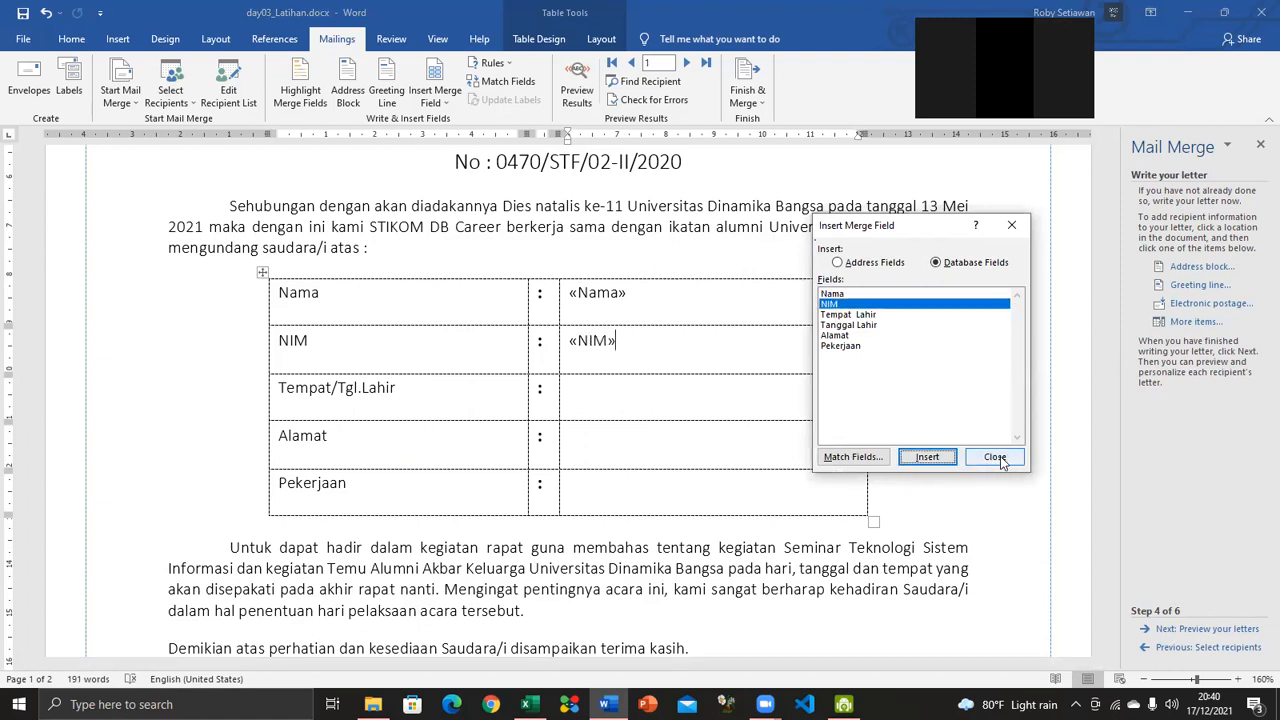
click(994, 456)
Insert the Tempat_Lahir and Tanggal_Lahir fields into the birthplace/date cell.
click(707, 401)
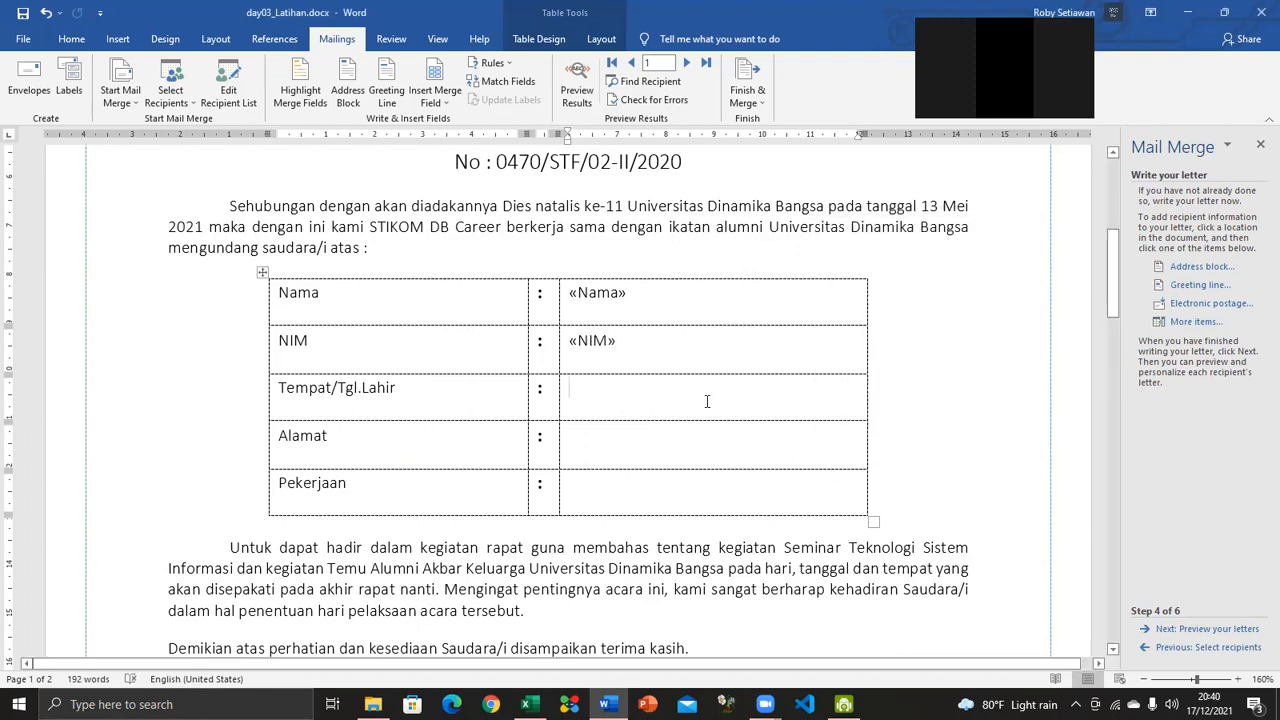
click(1185, 321)
click(848, 315)
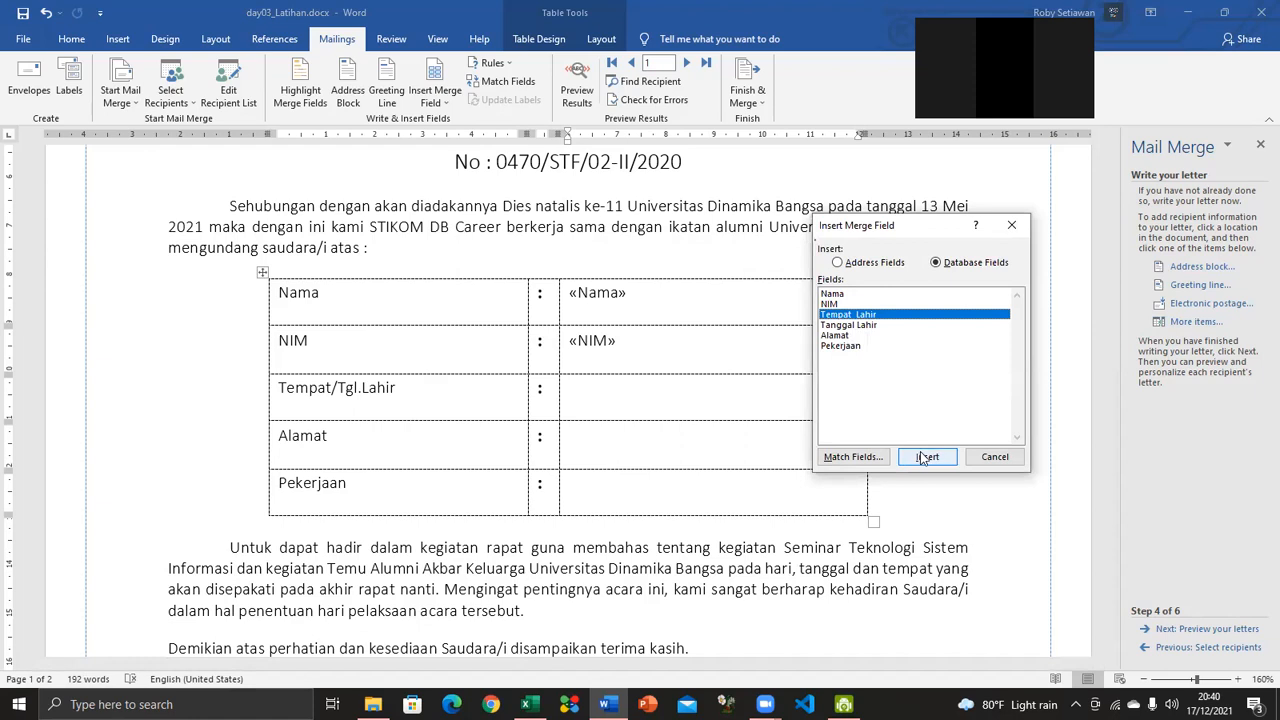
click(994, 457)
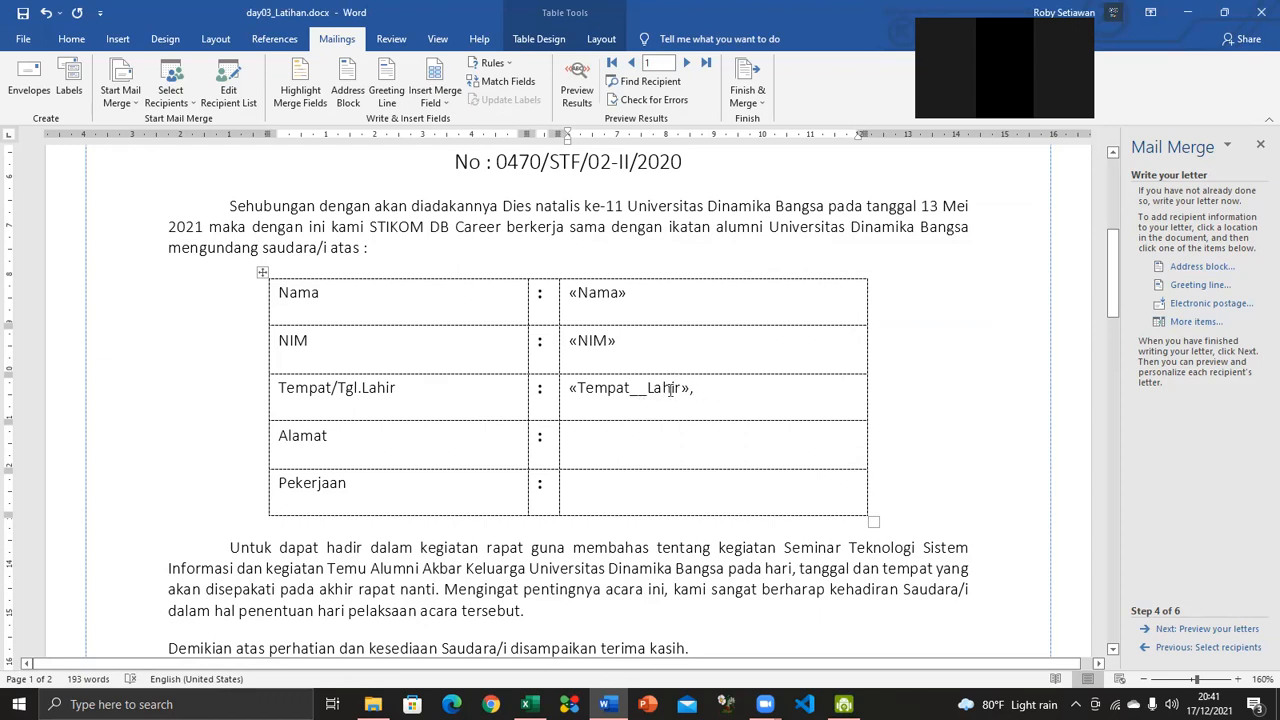
click(1180, 321)
click(888, 325)
click(927, 456)
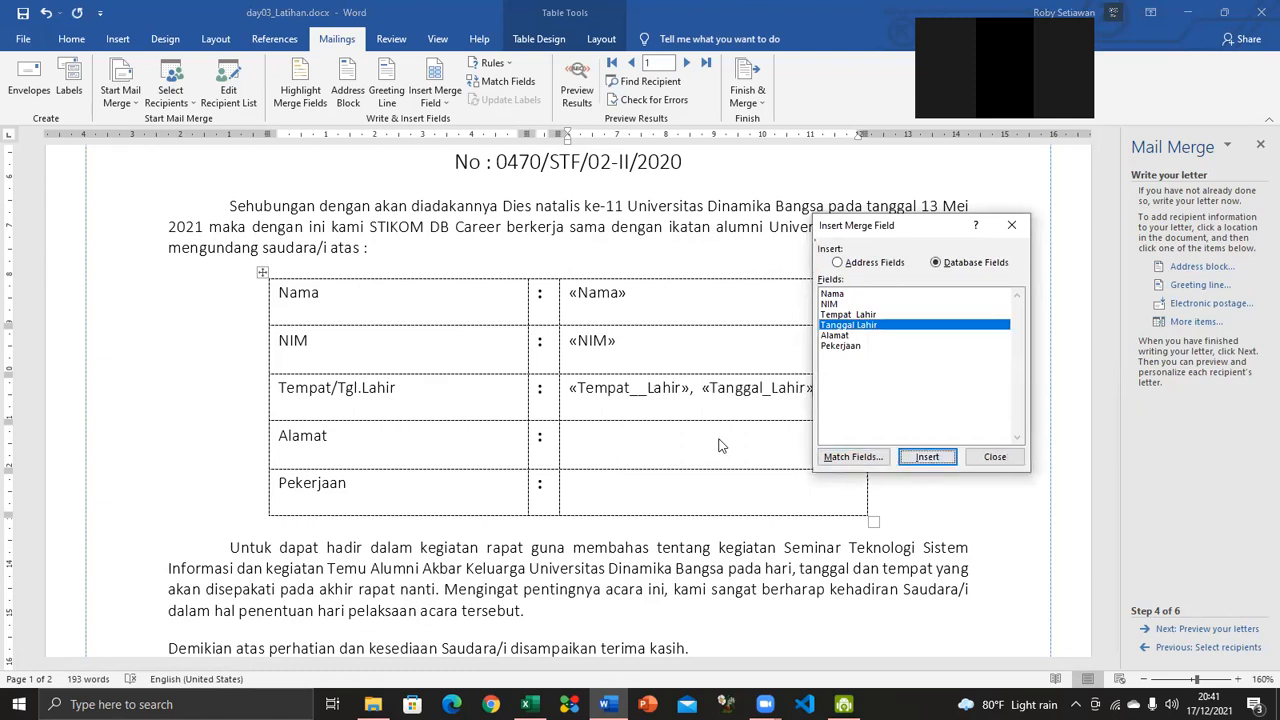
click(994, 456)
Insert the Alamat and Pekerjaan merge fields into their value cells.
click(718, 440)
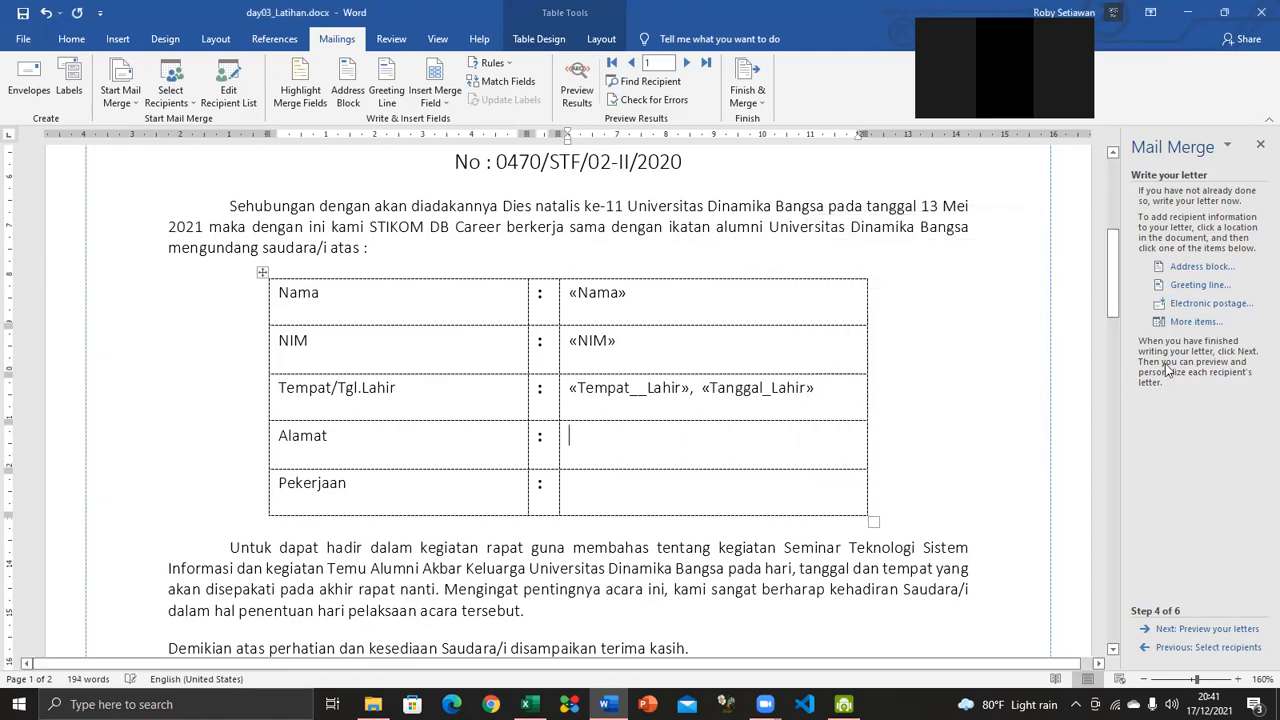
click(1196, 321)
click(842, 335)
click(927, 456)
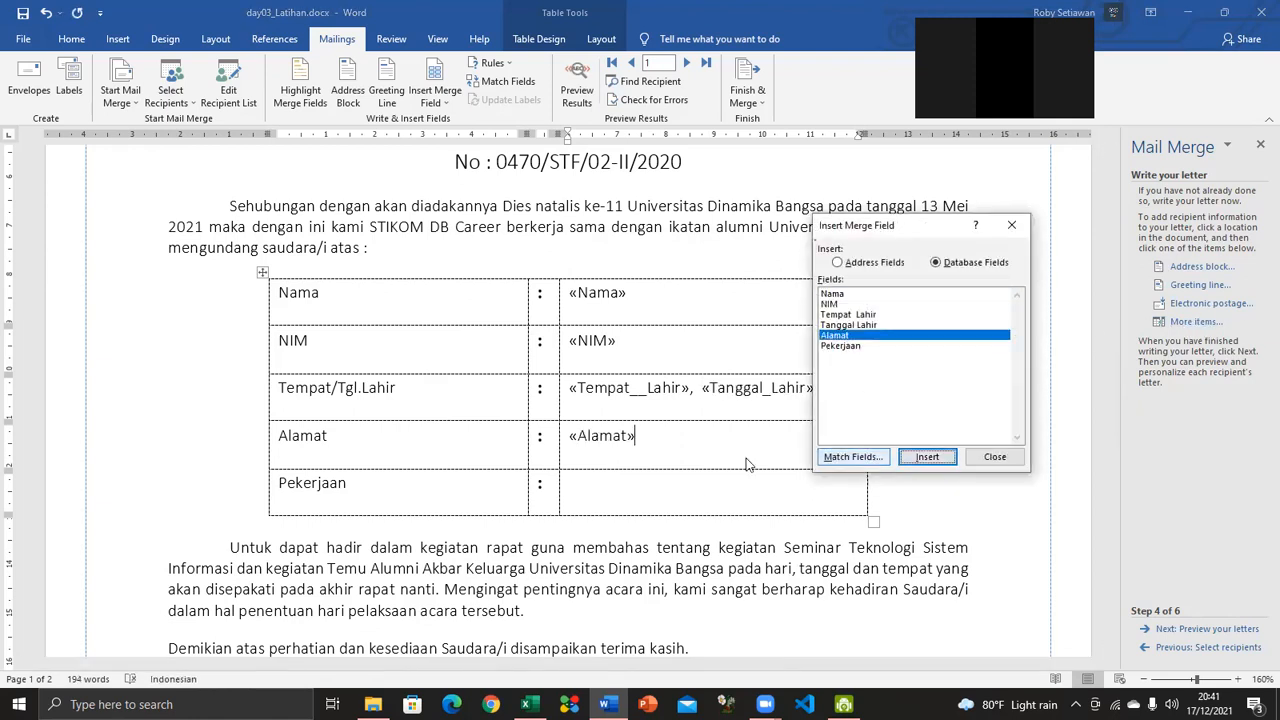
click(994, 456)
click(720, 496)
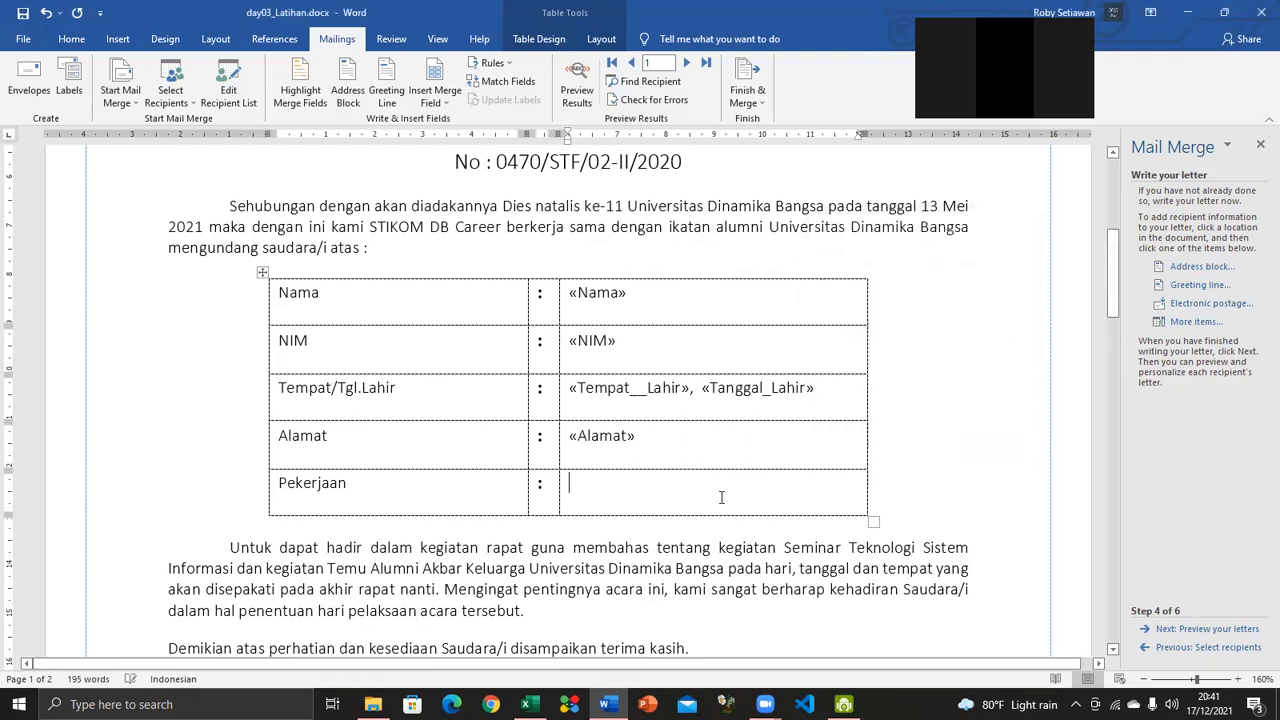
click(1196, 321)
click(846, 337)
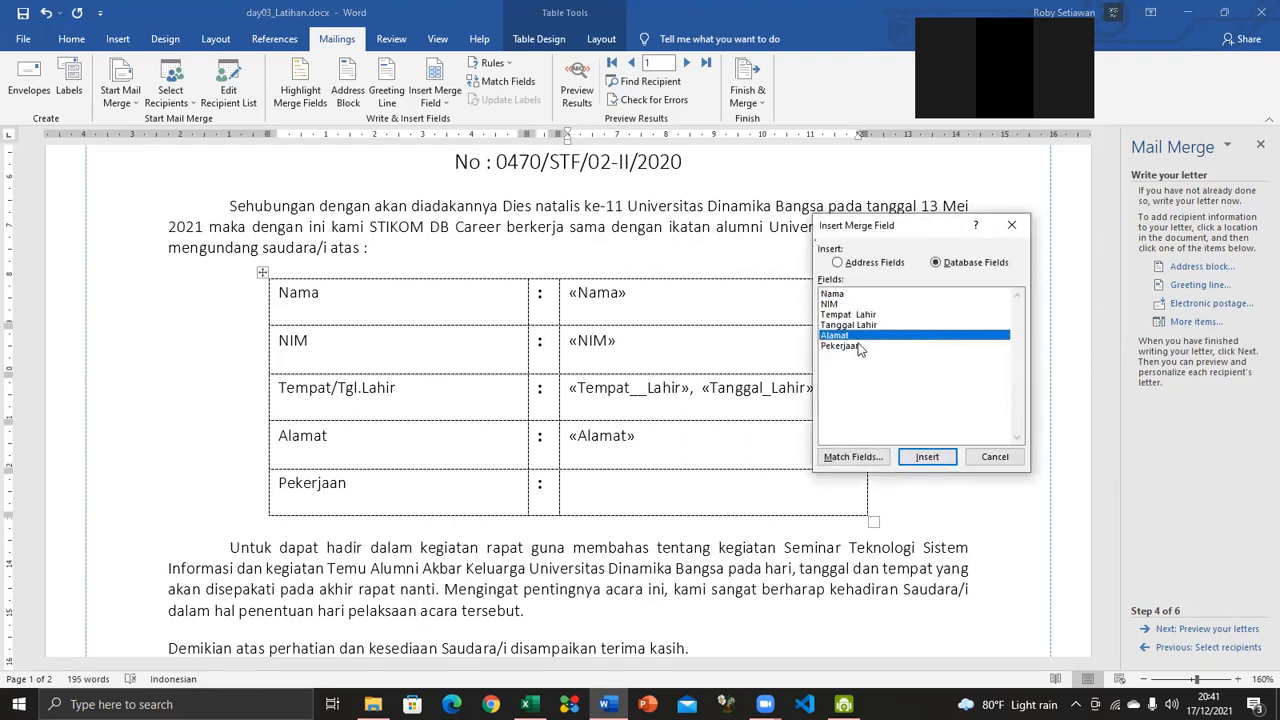
click(848, 346)
click(927, 456)
click(994, 456)
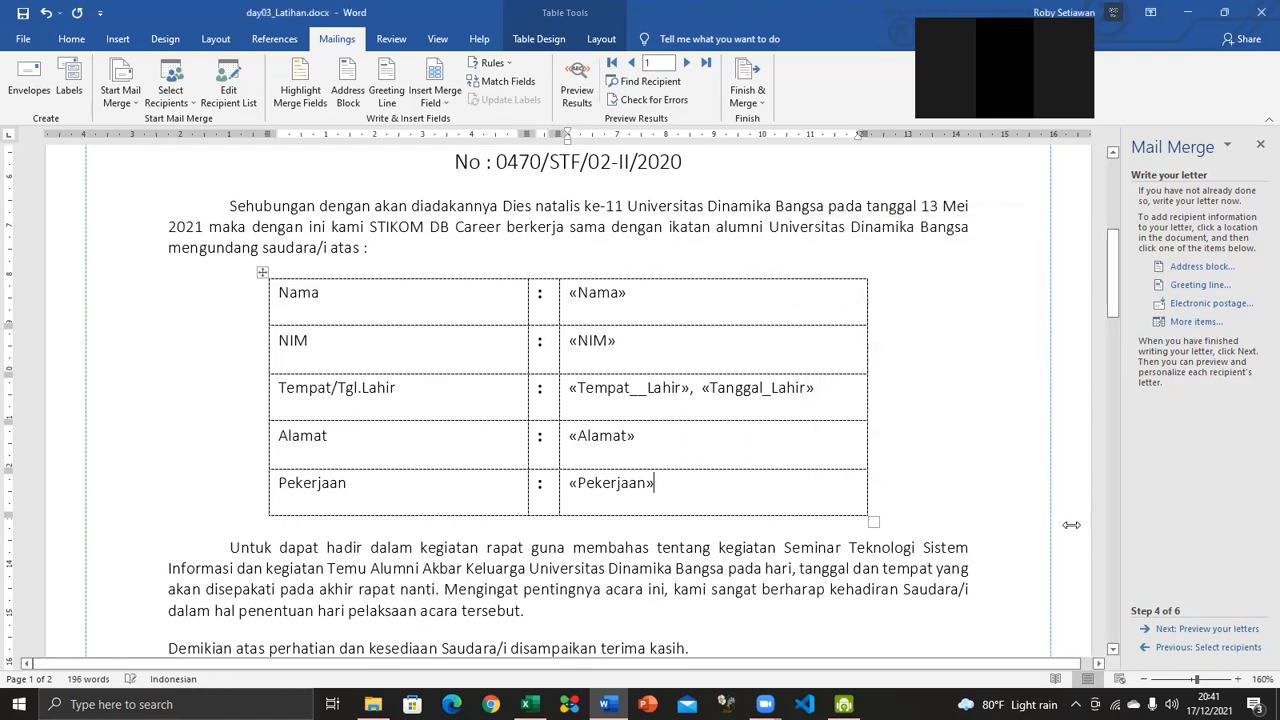
click(687, 64)
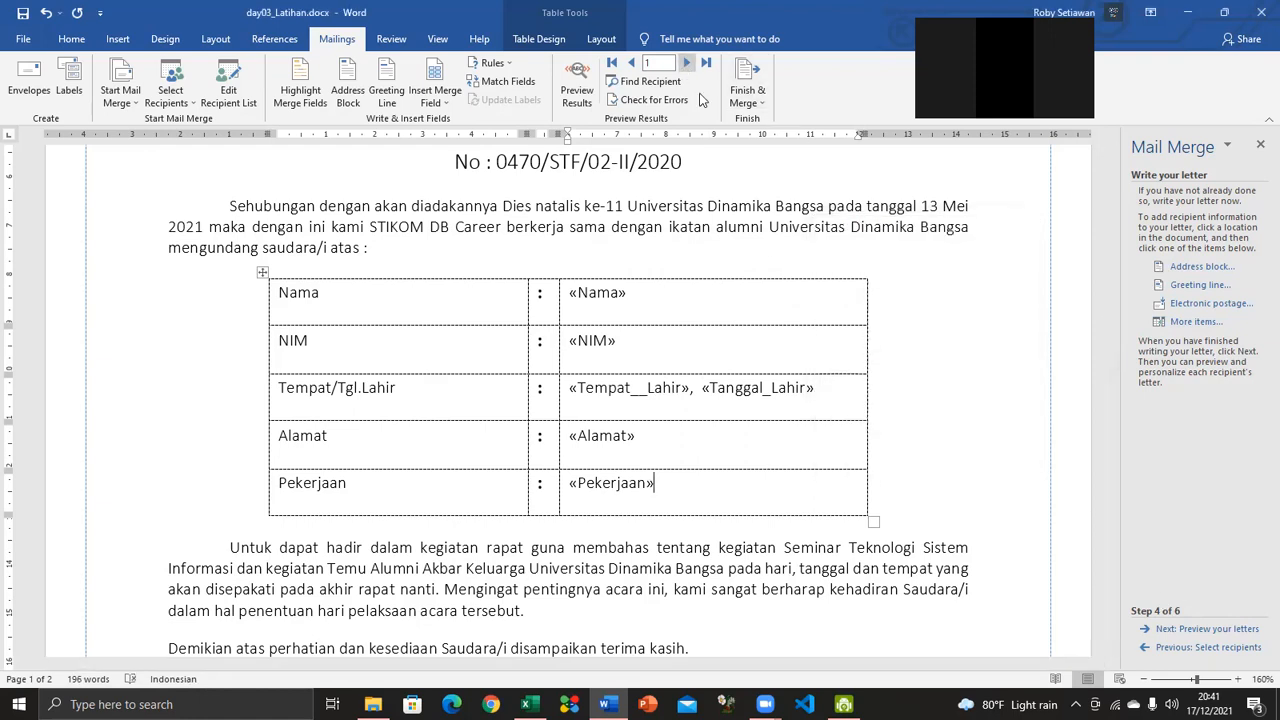
Preview the merged letters and step back and forward through several recipients.
click(1205, 628)
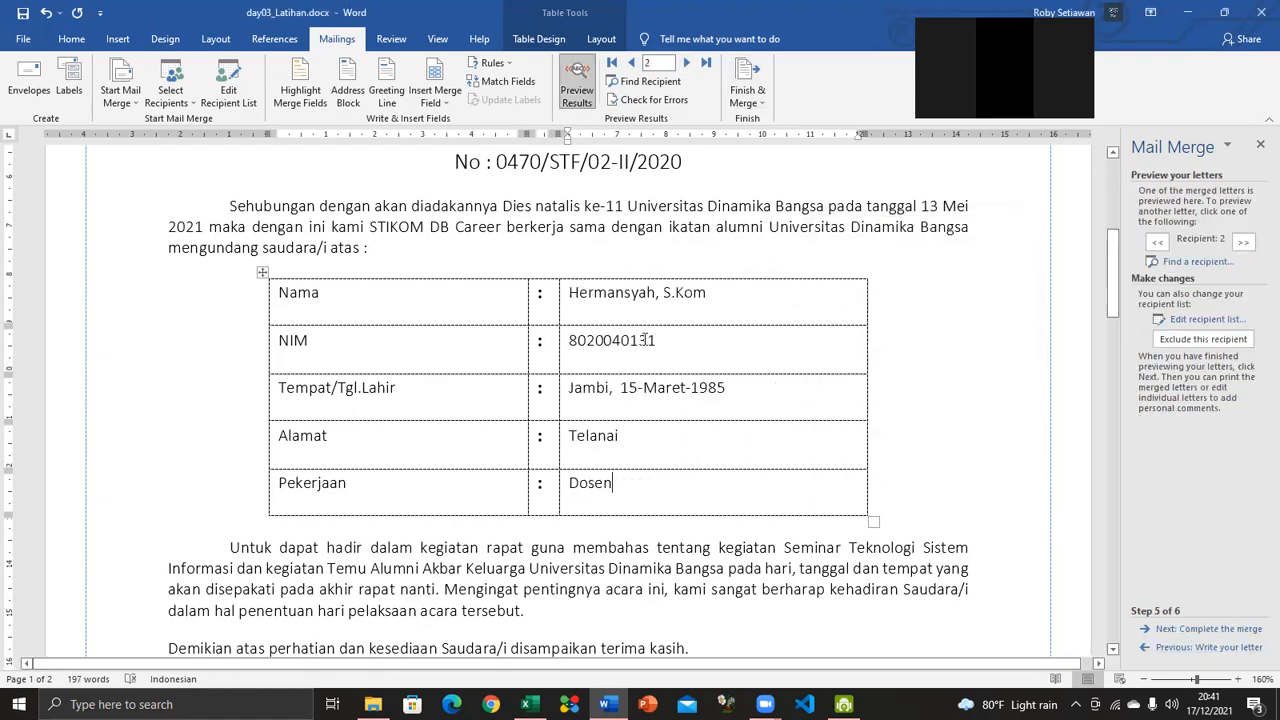
drag(707, 295, 715, 295)
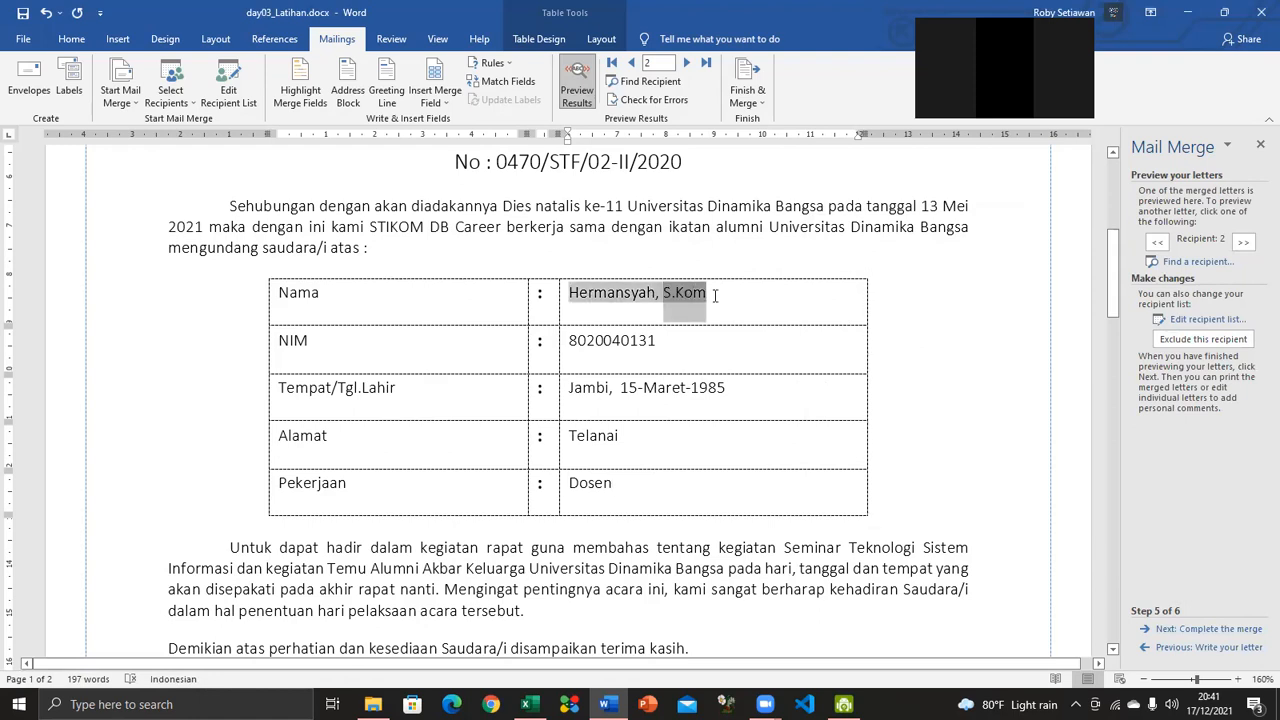
click(630, 63)
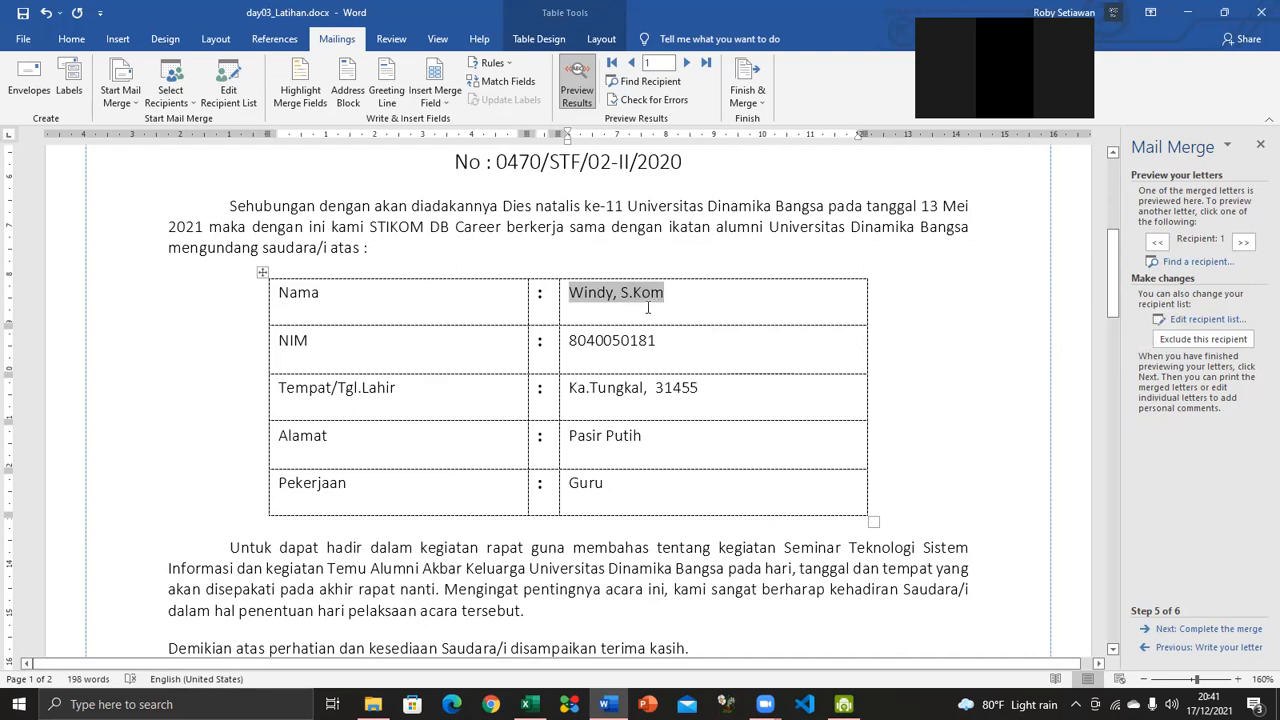
click(686, 63)
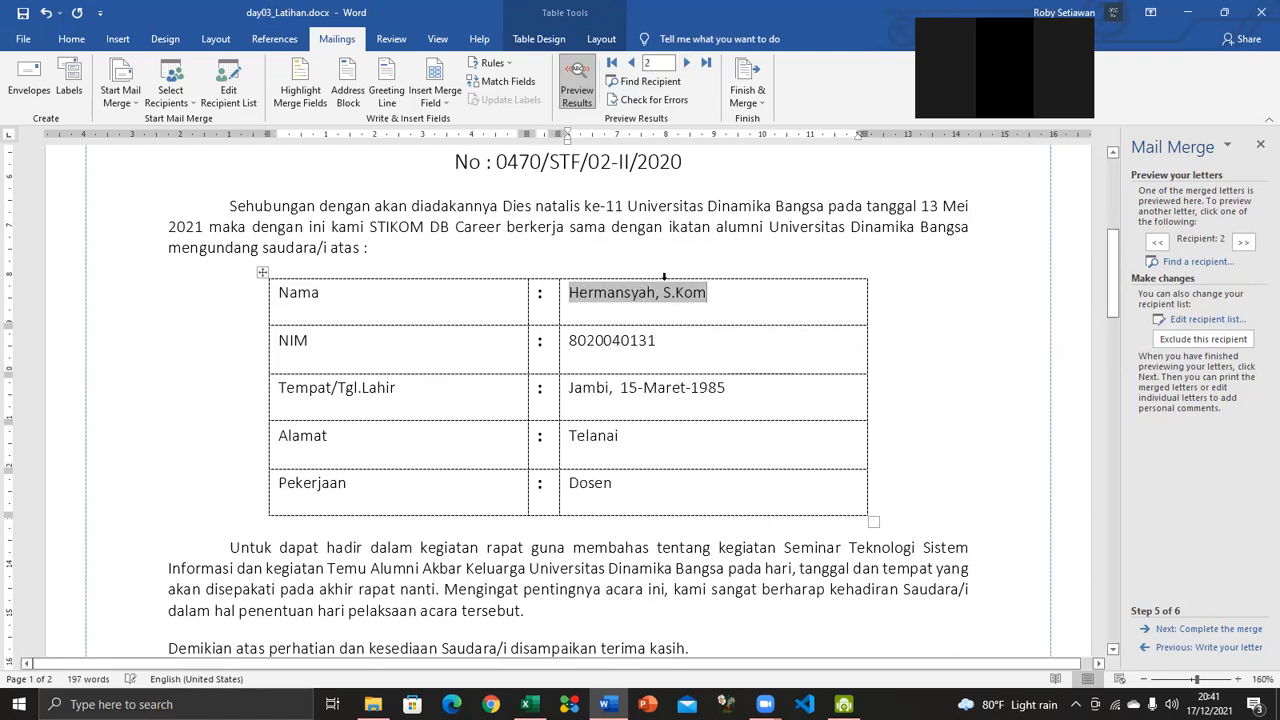
click(686, 63)
click(686, 63)
click(686, 63)
click(686, 63)
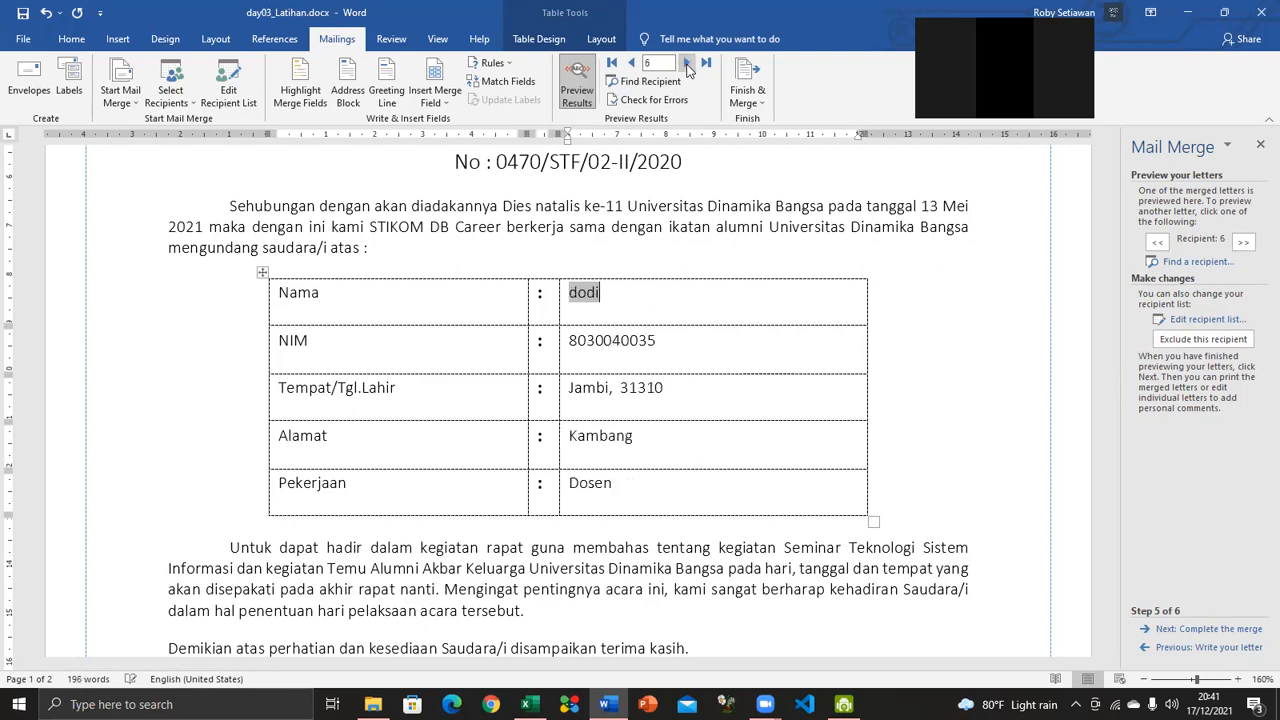
Check the merged NIM and Pekerjaan values and advance to recipient 9.
click(624, 302)
drag(654, 347, 613, 347)
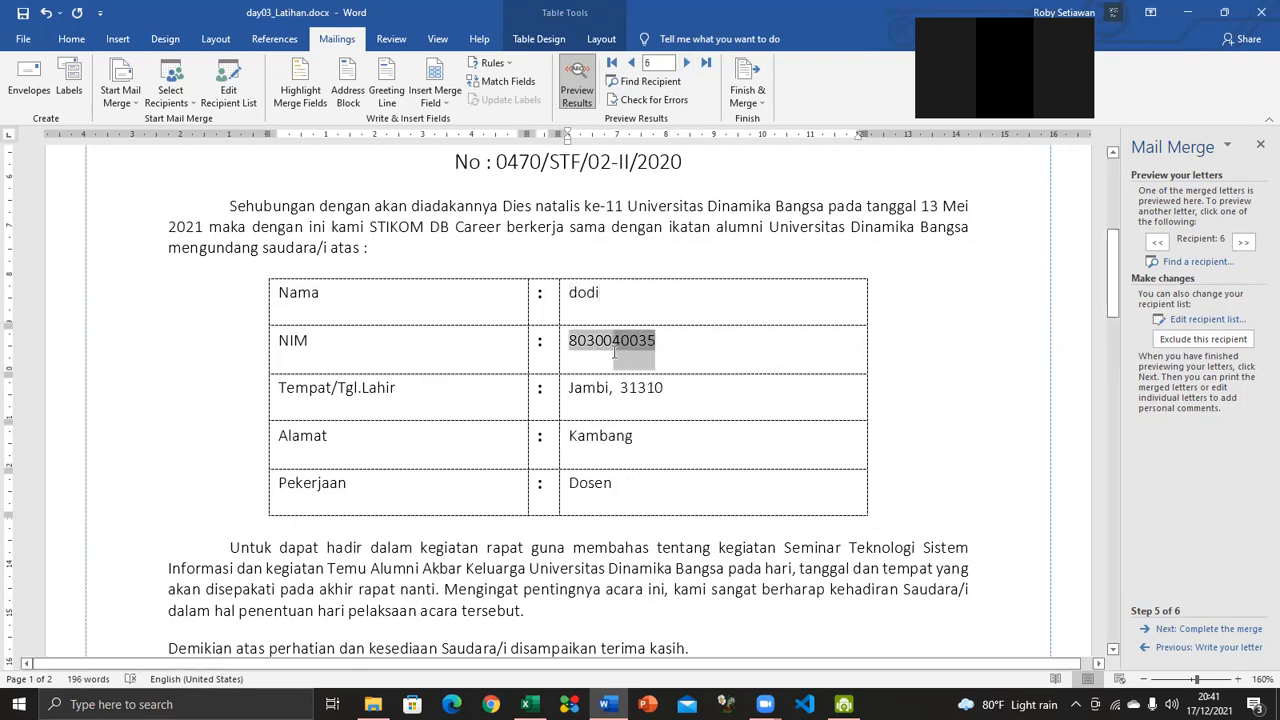
drag(588, 441, 594, 485)
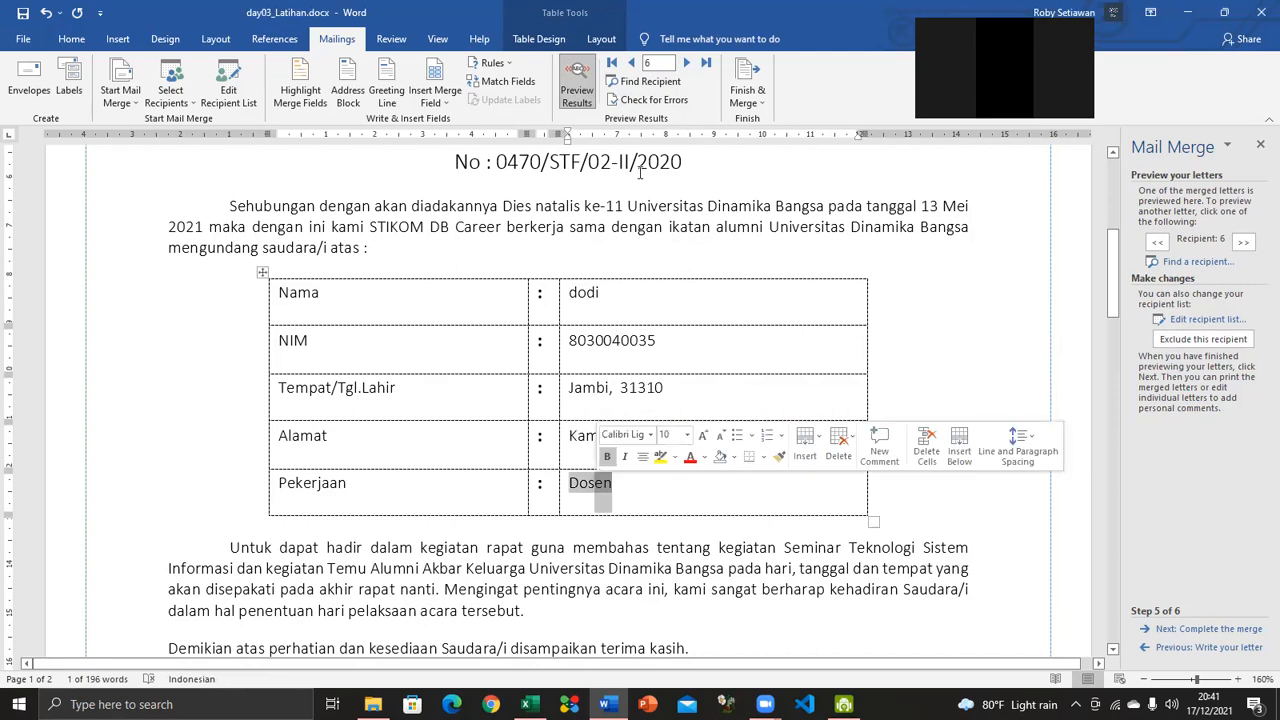
click(687, 63)
click(687, 63)
click(687, 63)
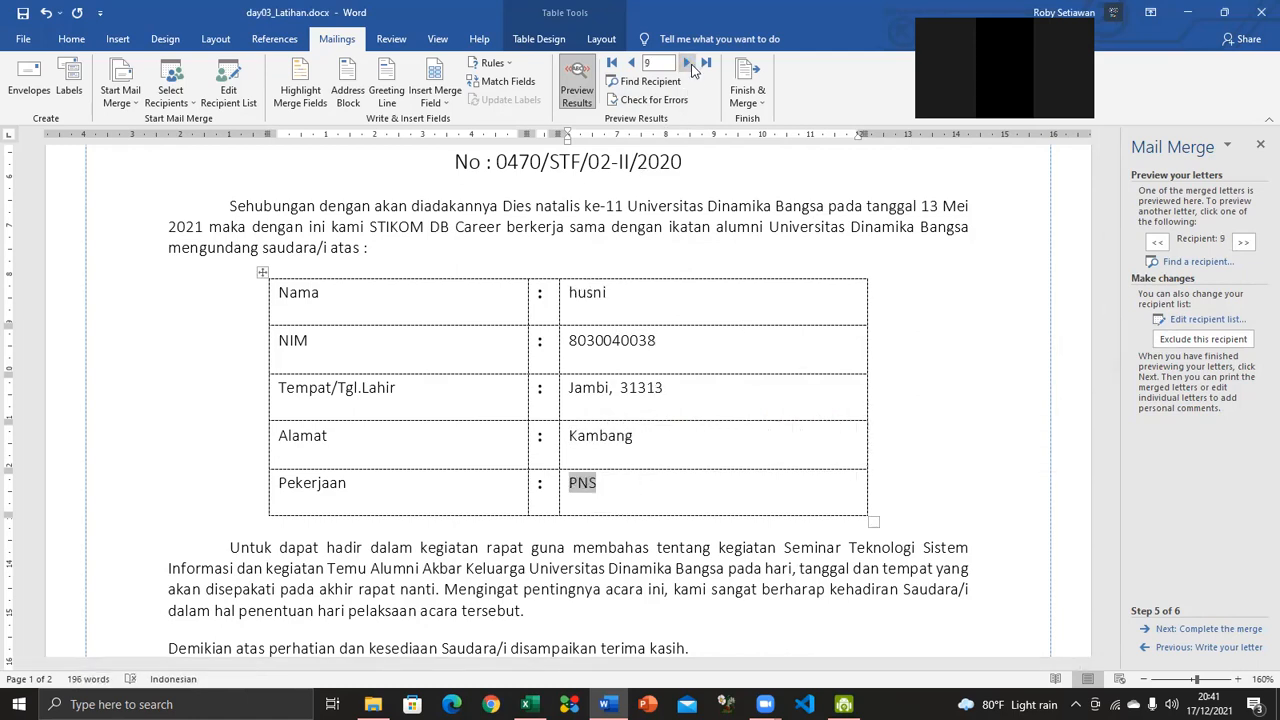